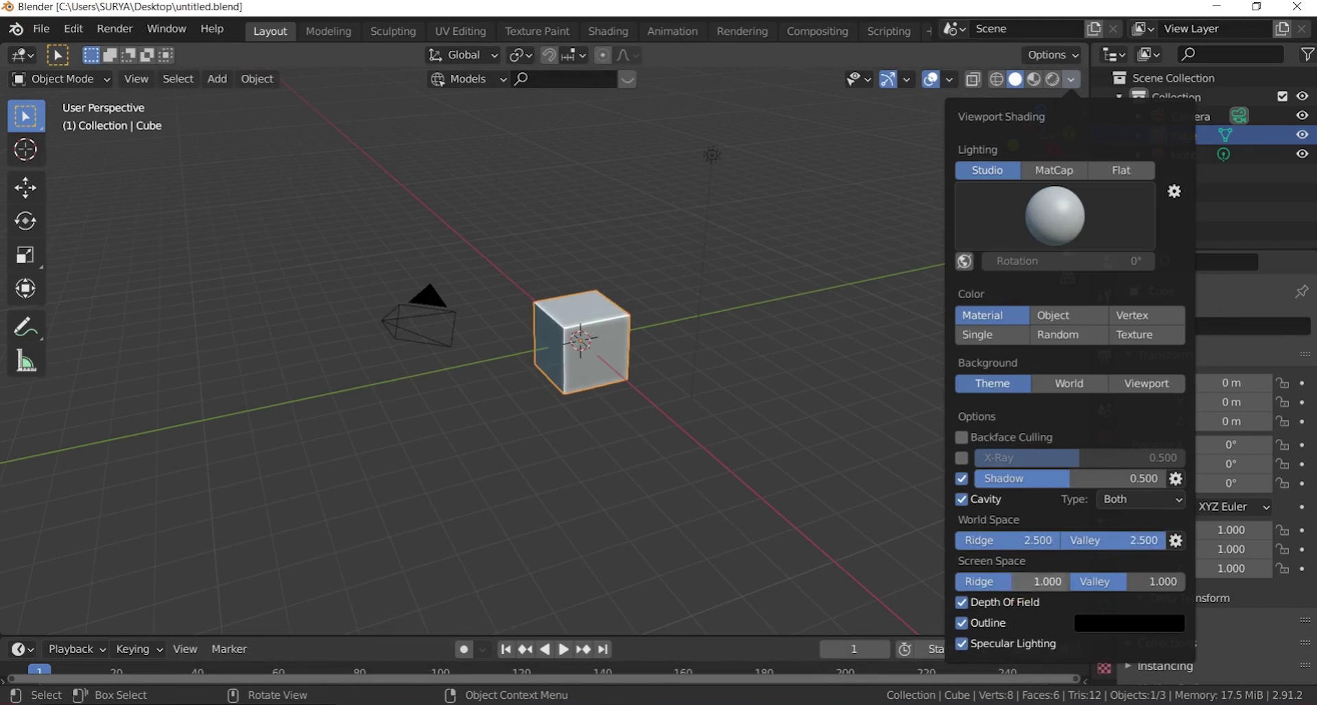
Step: Raise the cube 1 m along the Z axis
left_click(657, 368)
key("g")
key("z")
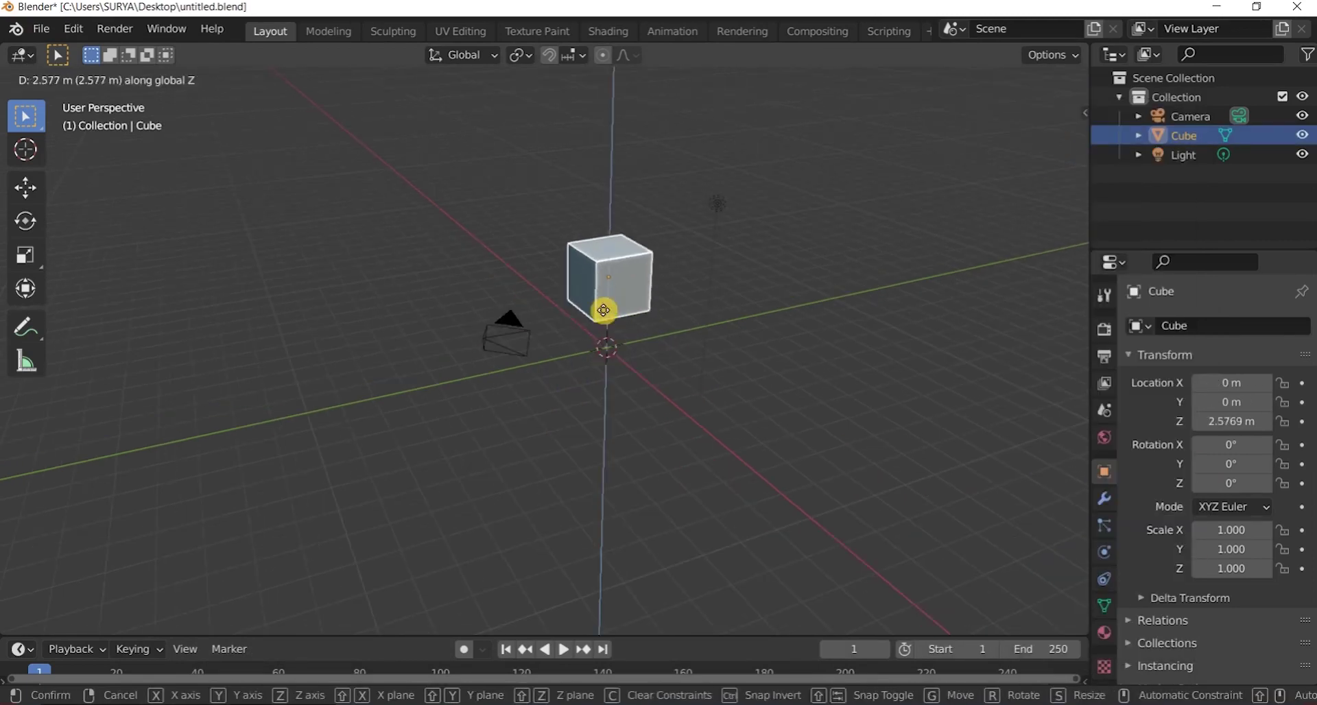
left_click(697, 416)
left_click(694, 412)
Step: Save the current Blender file
middle_click_drag(638, 369, 641, 400, "shift")
left_click(41, 29)
left_click(81, 155)
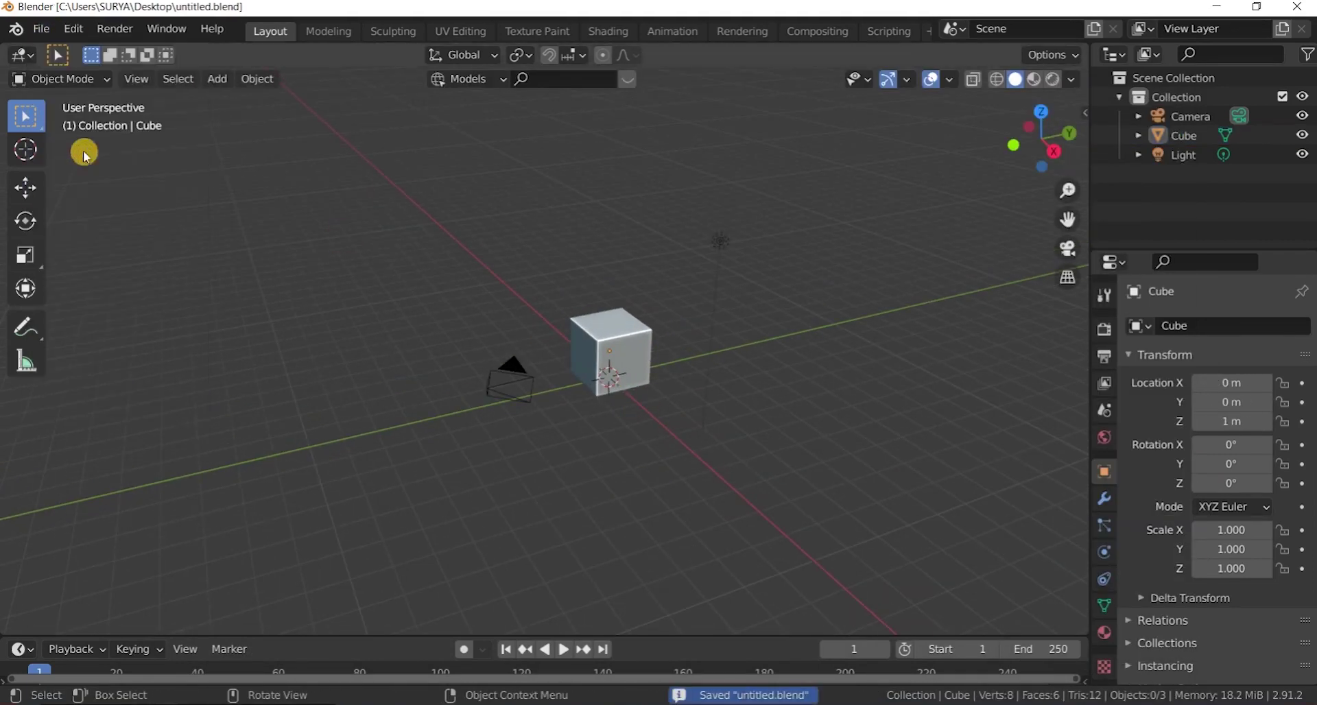
middle_click_drag(652, 339, 622, 341, "shift")
scroll(754, 338, "down", 2)
scroll(712, 336, "up", 2)
left_click(43, 28)
left_click(66, 154)
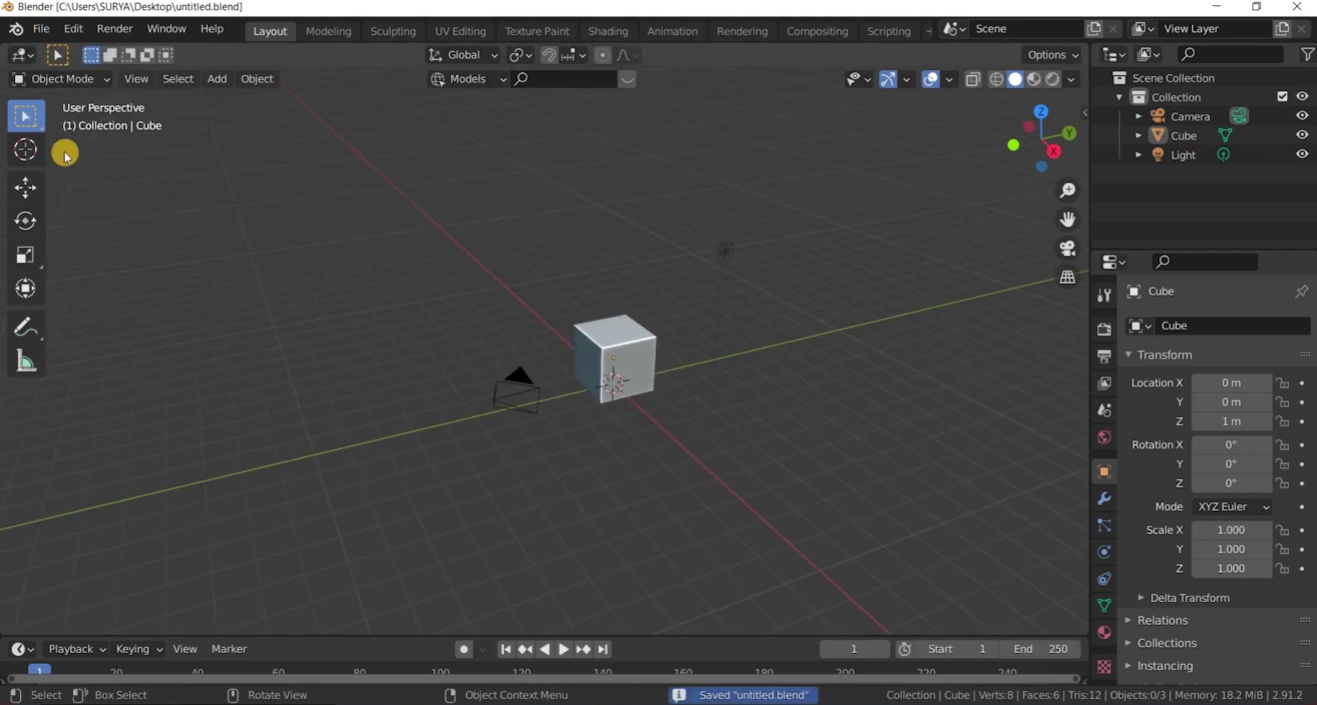
scroll(875, 277, "down", 2)
scroll(876, 277, "up", 2)
left_click(41, 29)
left_click(67, 153)
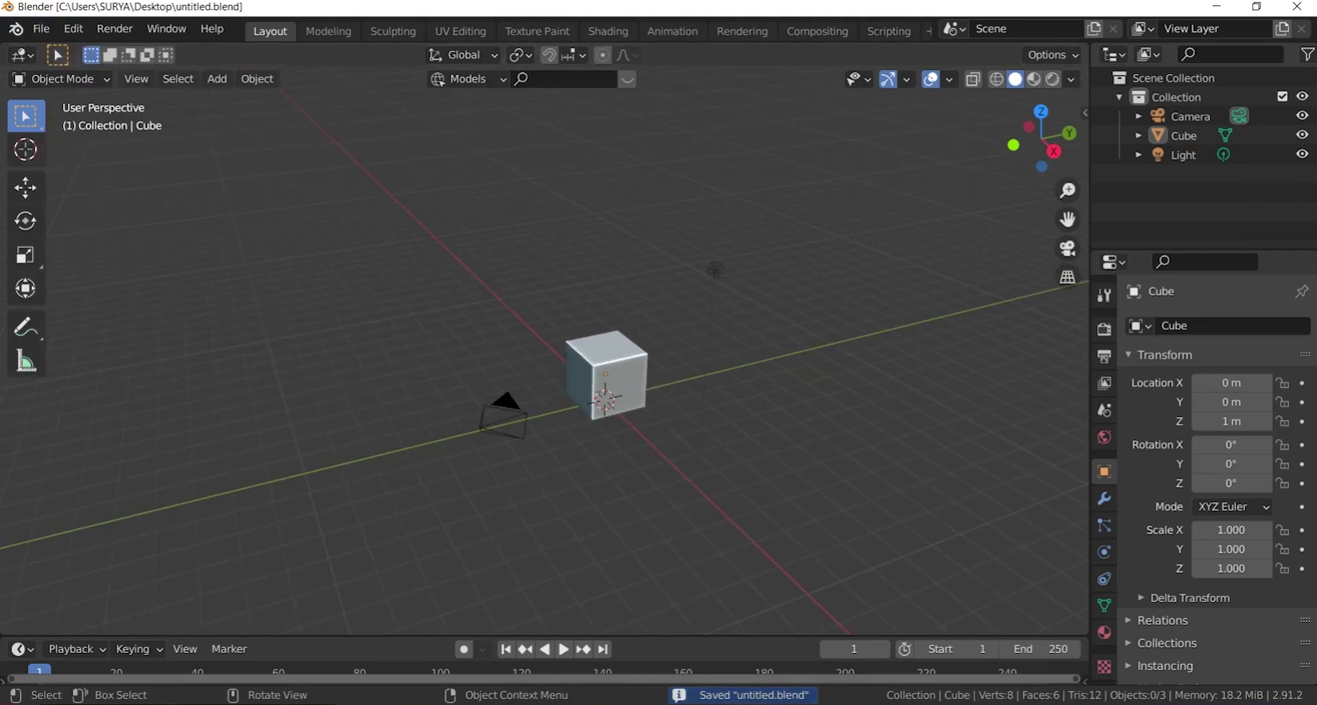
left_click(40, 29)
left_click(69, 152)
left_click(39, 29)
left_click(65, 153)
scroll(620, 384, "down", 3)
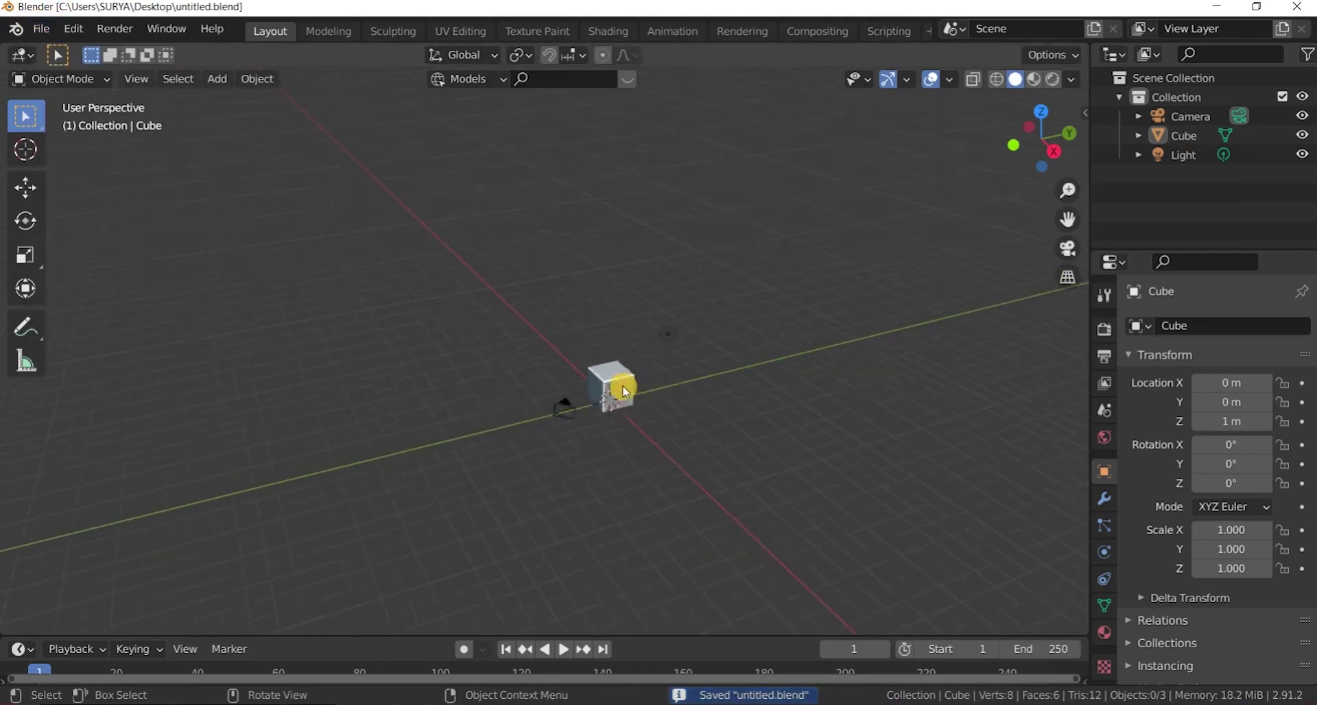
scroll(623, 378, "up", 5)
Step: Look through the camera and move it along the Z axis to reframe the cube
mouse_move(1057, 130)
left_mouse_down()
mouse_move(1040, 124)
mouse_move(1050, 112)
left_mouse_up()
key("KP_0")
scroll(480, 312, "down", 1)
left_click(230, 369)
scroll(373, 363, "down", 1)
key("g")
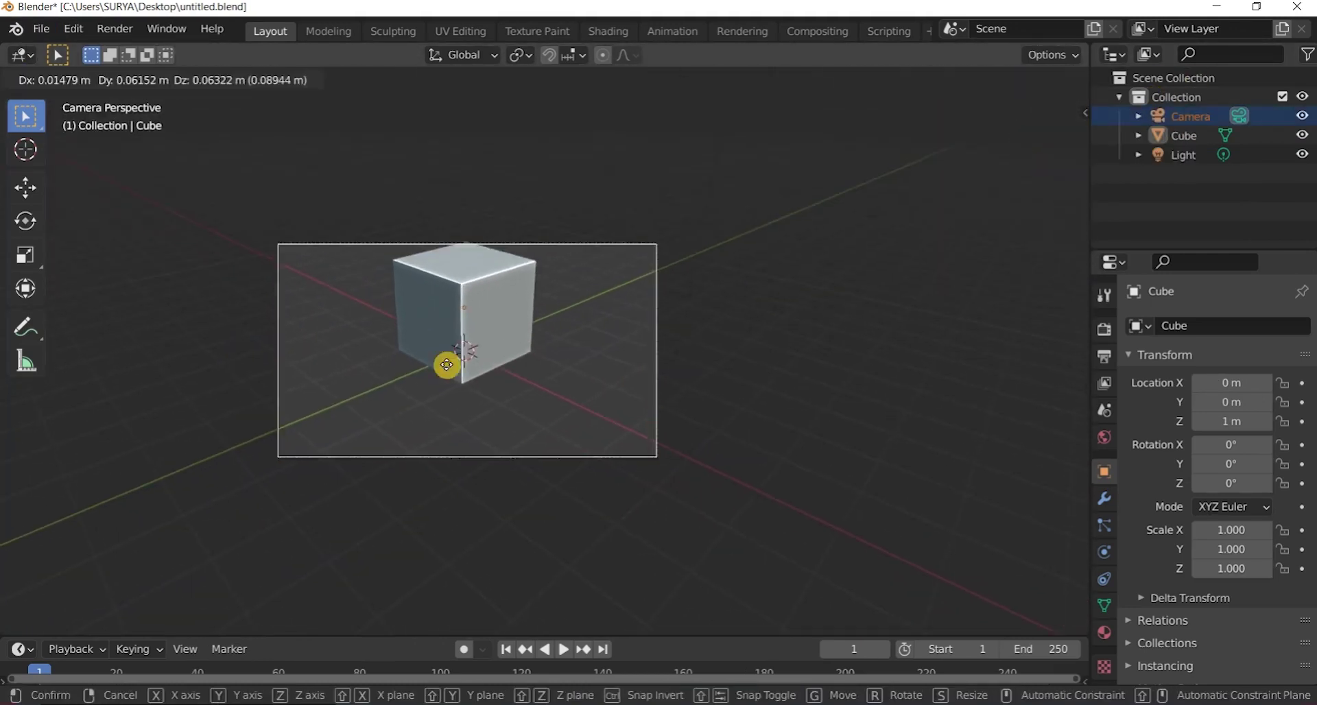
key("z")
left_click(412, 341)
key("KP_0")
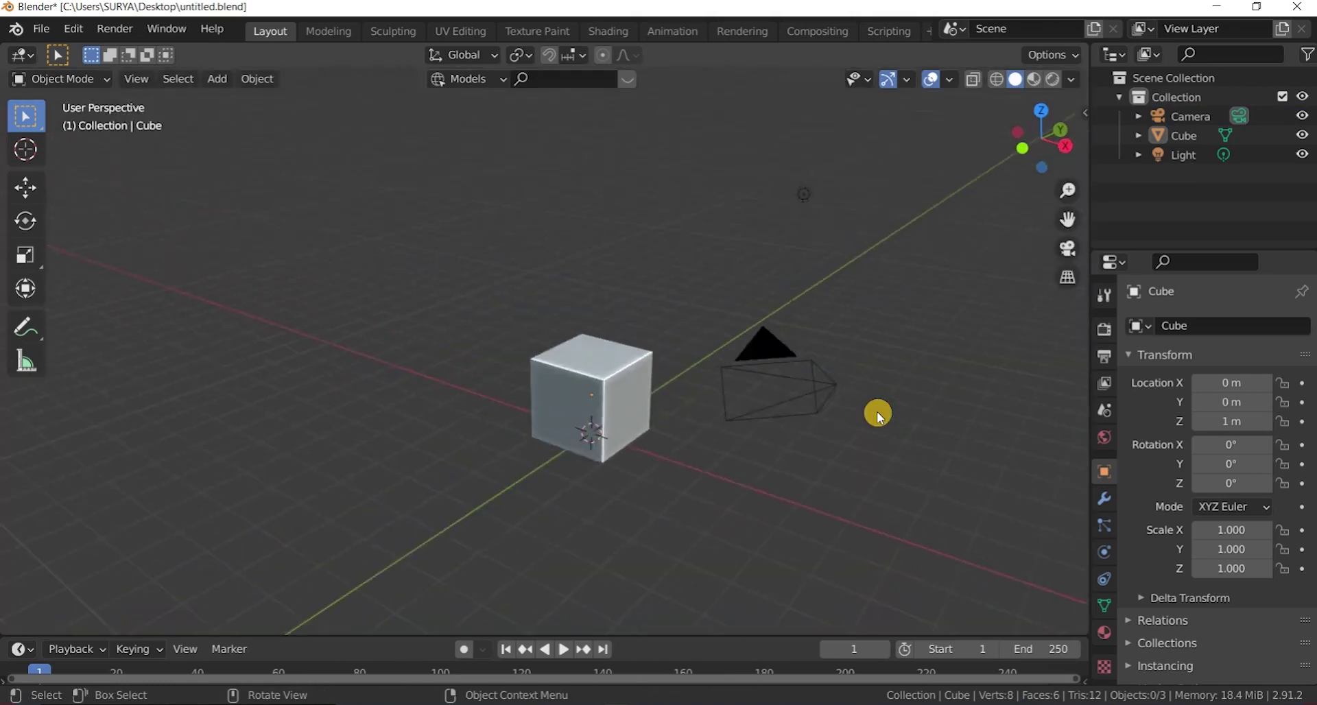
Step: Save the file and check the cube's framing through the camera
left_click(43, 31)
left_click(61, 154)
scroll(673, 329, "down", 2)
scroll(748, 410, "up", 4)
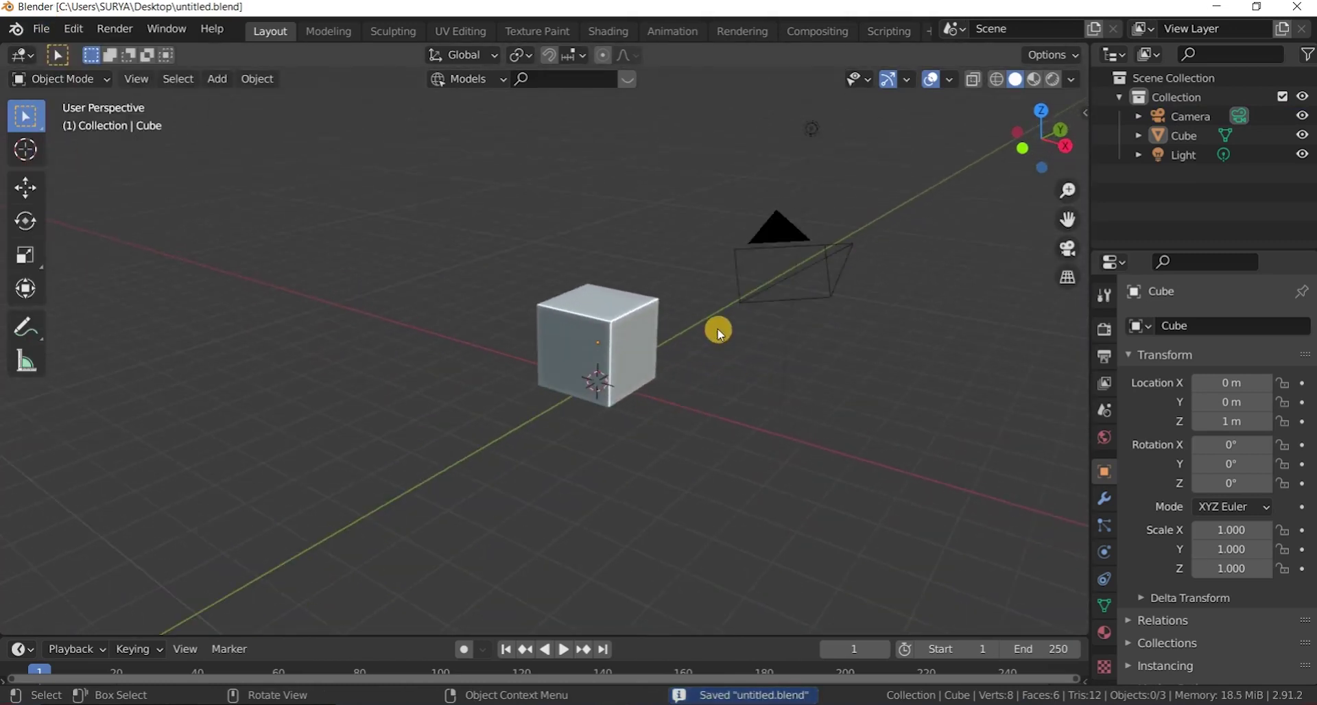
key("KP_0")
key("KP_0")
scroll(718, 332, "down", 2)
left_click(42, 32)
left_click(66, 156)
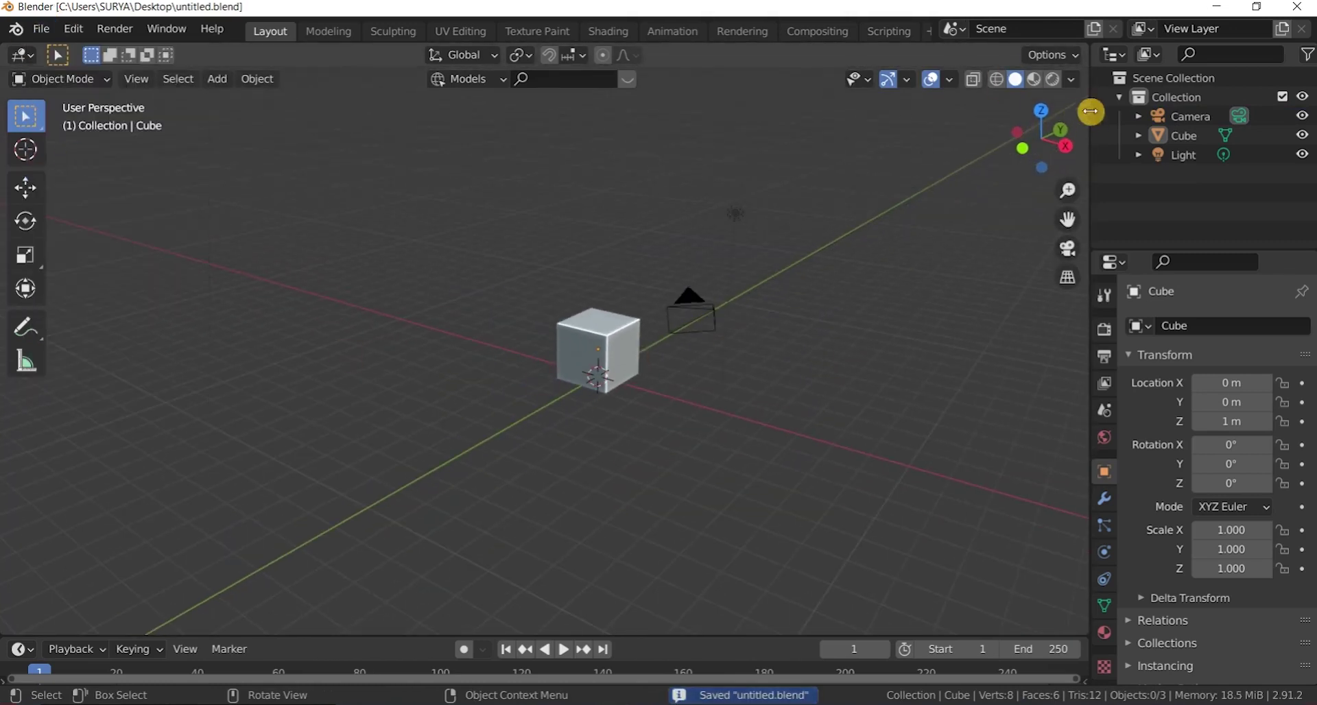
Step: Start the Shortcut VUr key display with Dock set to Center, save the file, and hide the sidebar
key("n")
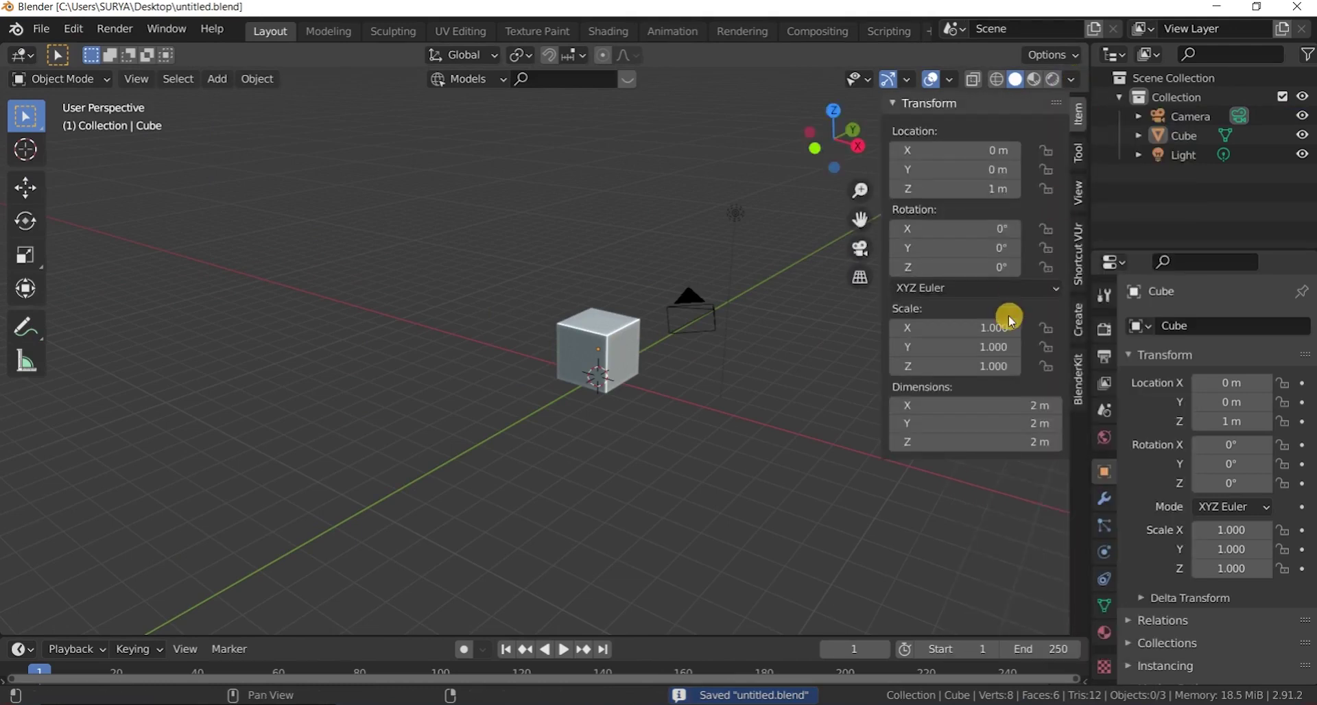
left_click(1081, 259)
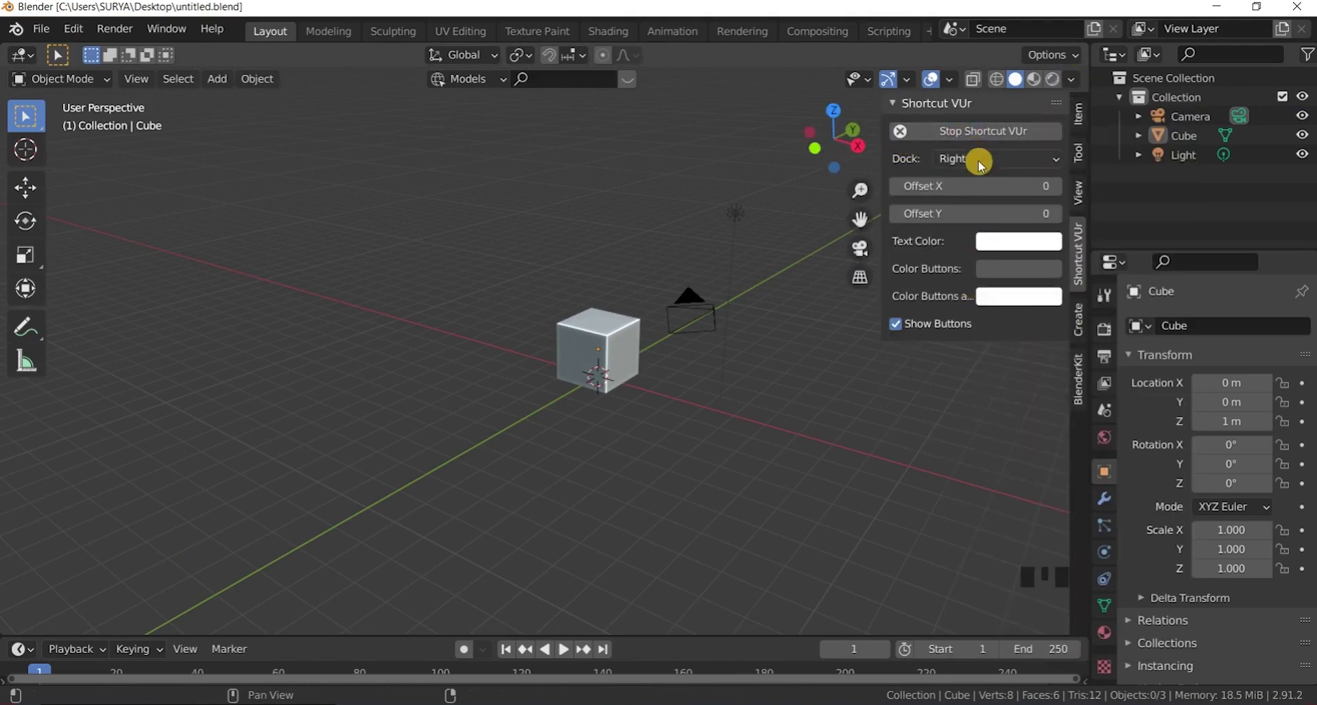
left_click(981, 224)
scroll(638, 440, "down", 3)
scroll(645, 385, "up", 1)
left_click(42, 31)
left_click(61, 154)
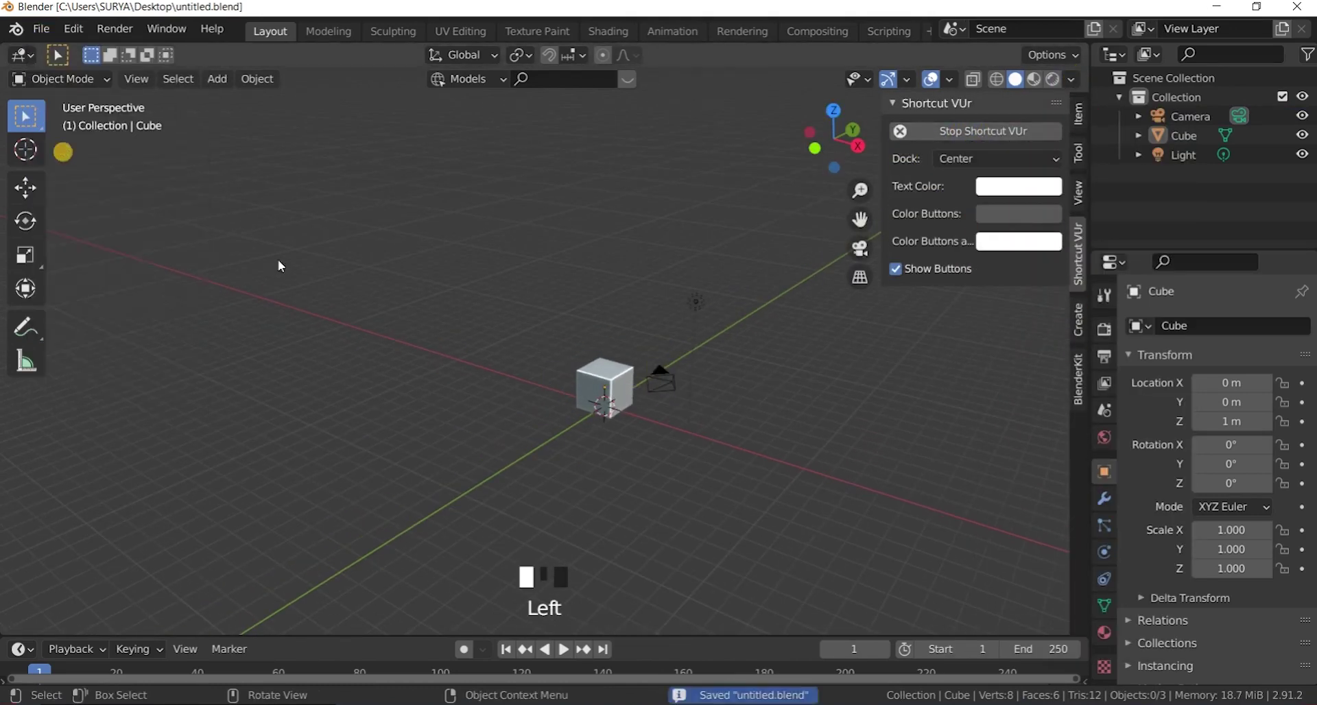
scroll(651, 410, "up", 3)
left_click(562, 386)
key("n")
scroll(603, 376, "down", 1)
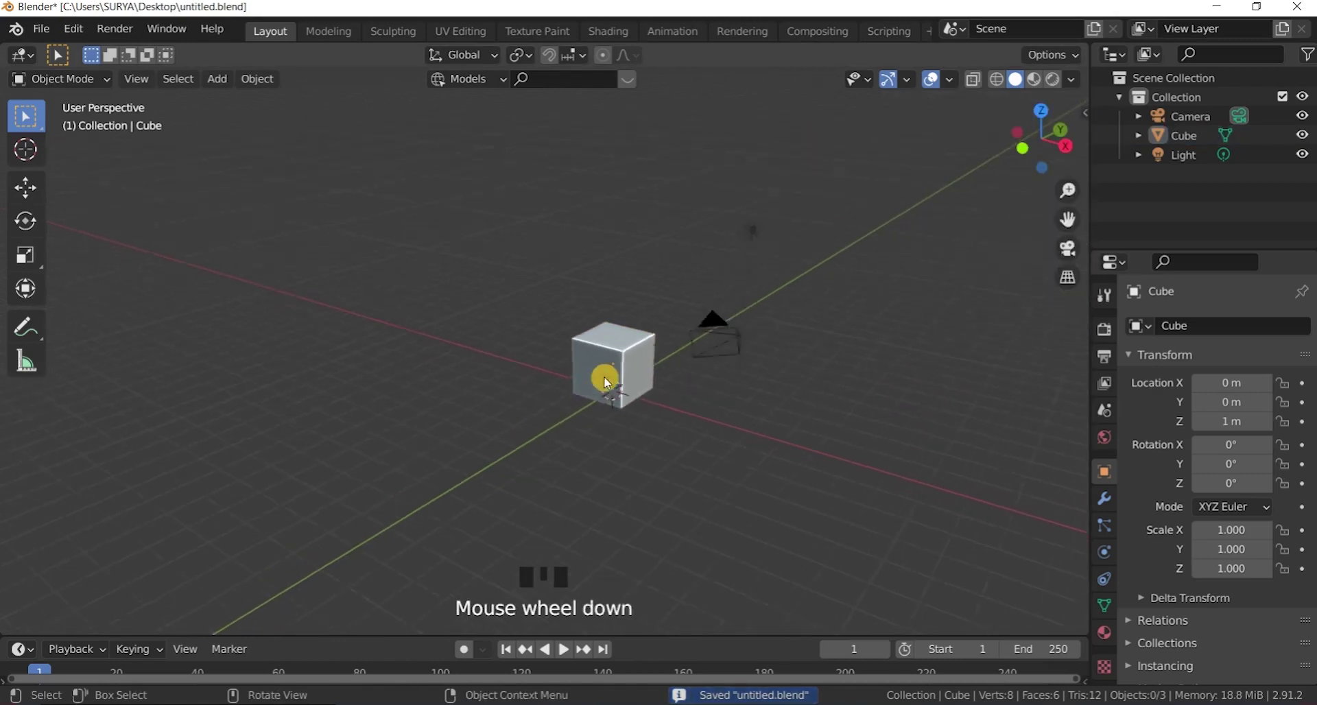
scroll(660, 398, "up", 2)
key("s")
key("z")
right_click(632, 506)
scroll(626, 398, "down", 3)
scroll(624, 386, "up", 2)
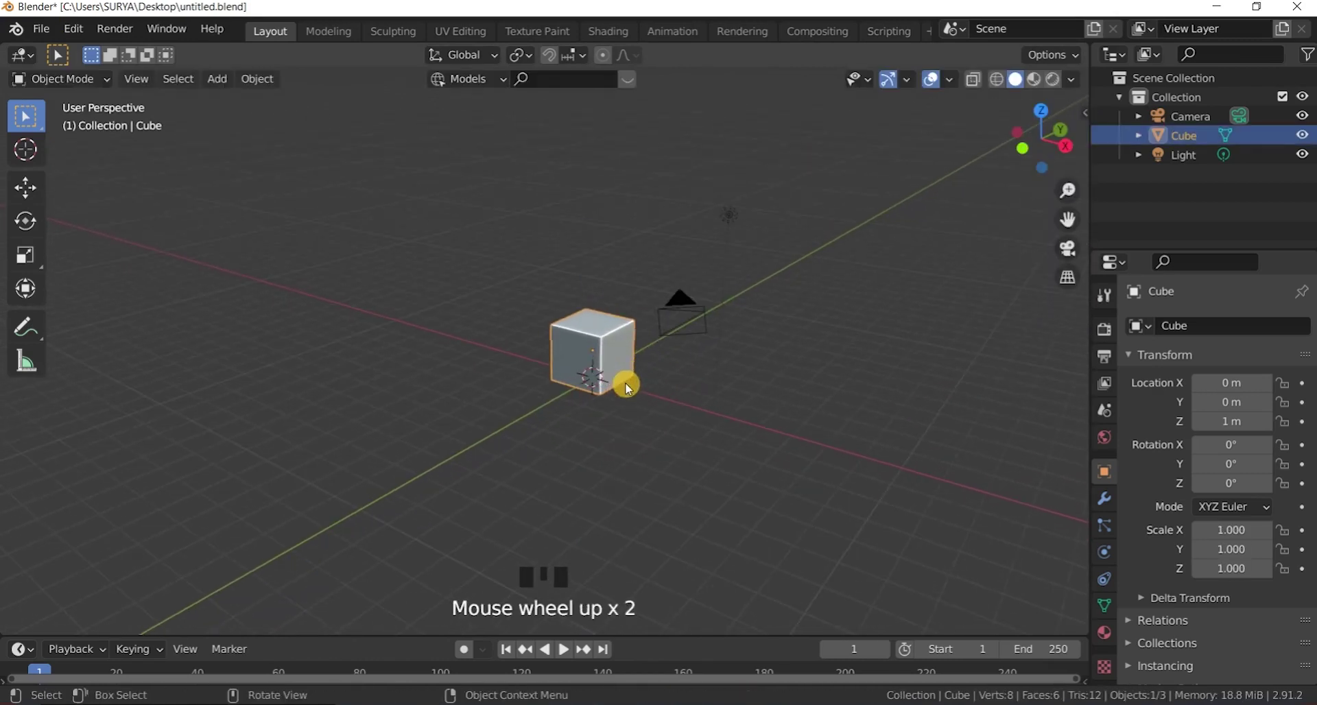
Step: Stretch the cube into a pillar with a Z scale of about 3.38 and raise it to Z 4 m
key("s")
key("z")
left_click(613, 505)
key("g")
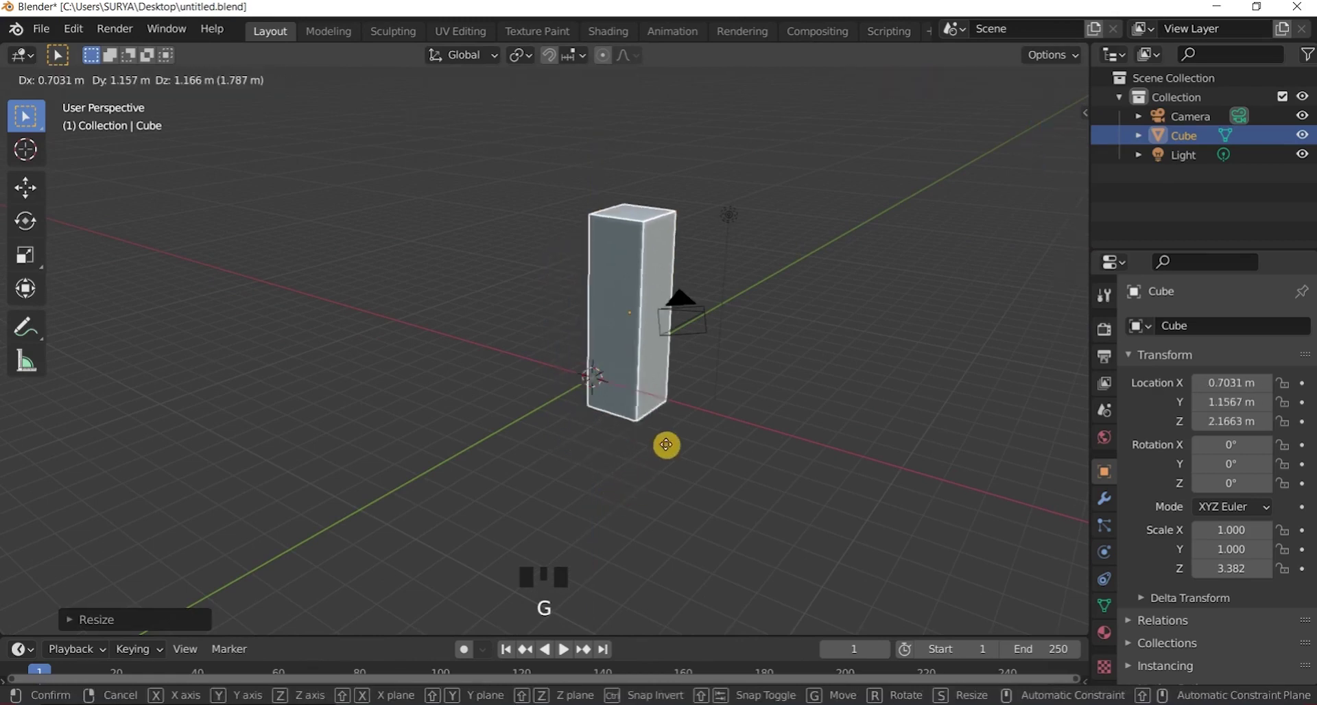
key("z")
left_click(611, 403)
scroll(854, 241, "down", 3)
scroll(508, 303, "down", 1)
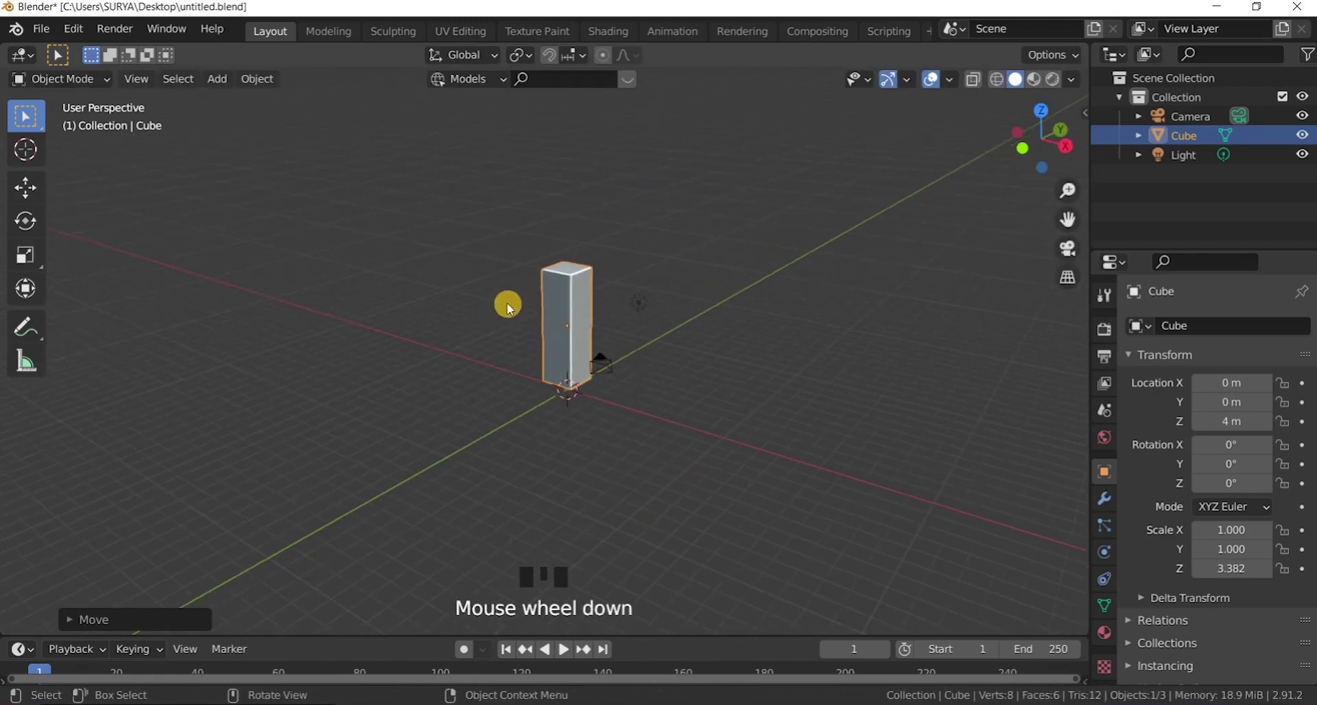
Step: From top view, duplicate the pillar and place the copy 6 m away along the Y axis
key("KP_7")
scroll(549, 343, "down", 4)
scroll(562, 346, "up", 4)
key("shift+d")
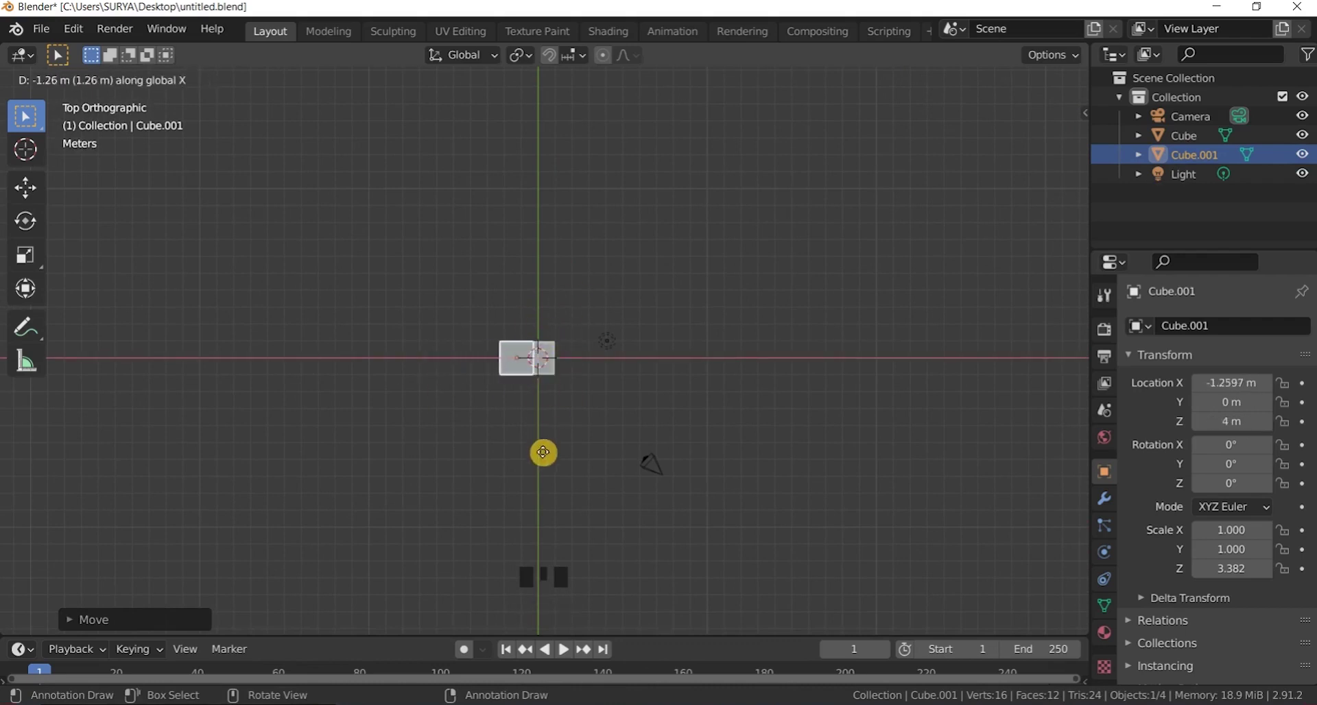
Step: Duplicate both pillars together and place the copies about 6.16 m away along the X axis
left_click(540, 249, "shift")
scroll(570, 329, "up", 1)
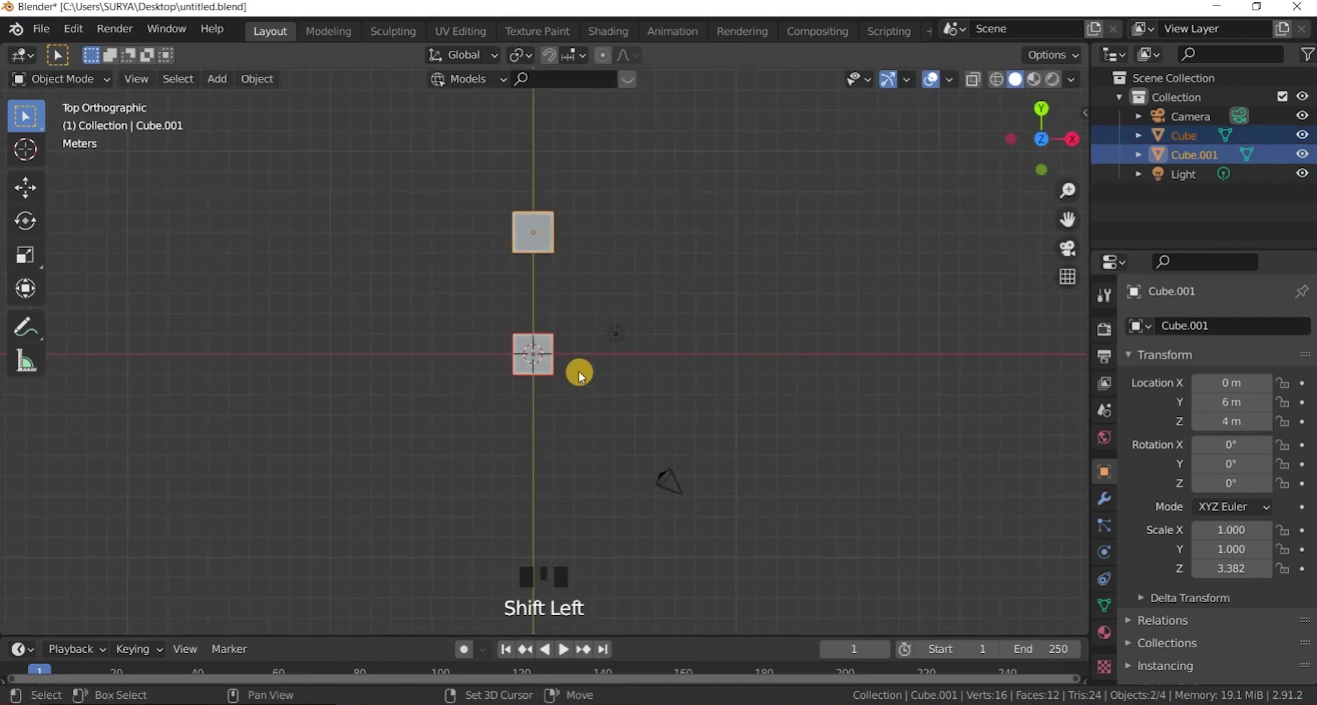
key("shift+d")
left_click(707, 340)
left_click(788, 306)
Step: Add a new cube mesh at the world origin
middle_click_drag(787, 305, 876, 290)
scroll(664, 347, "up", 4)
scroll(718, 391, "down", 1)
key("shift+a")
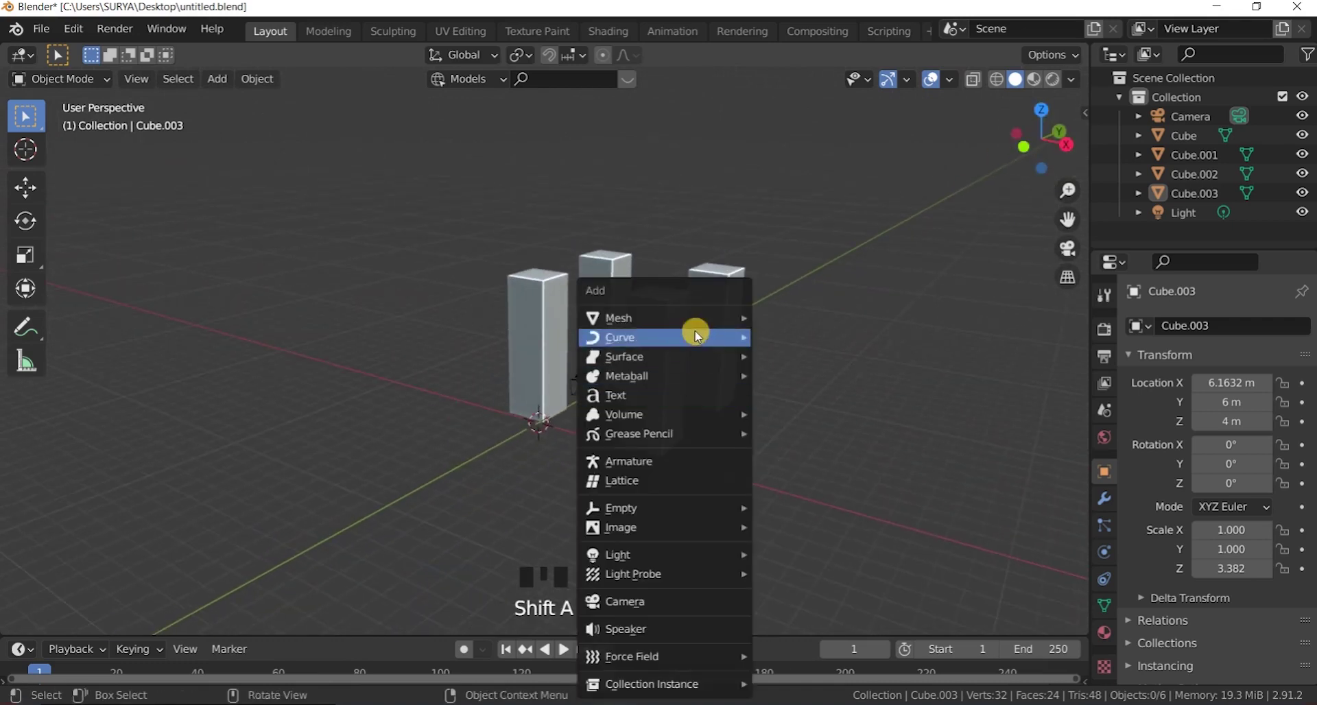
mouse_move(693, 319)
left_click(808, 339)
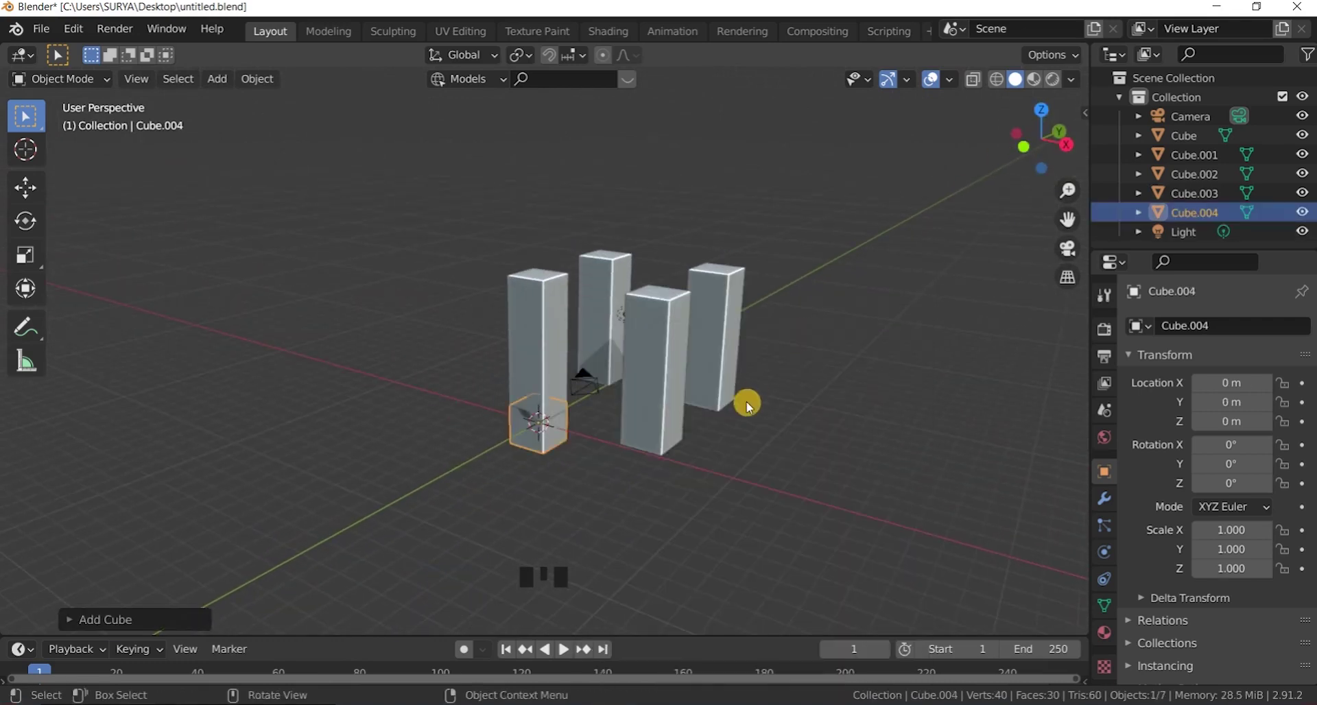
key("s")
key("x")
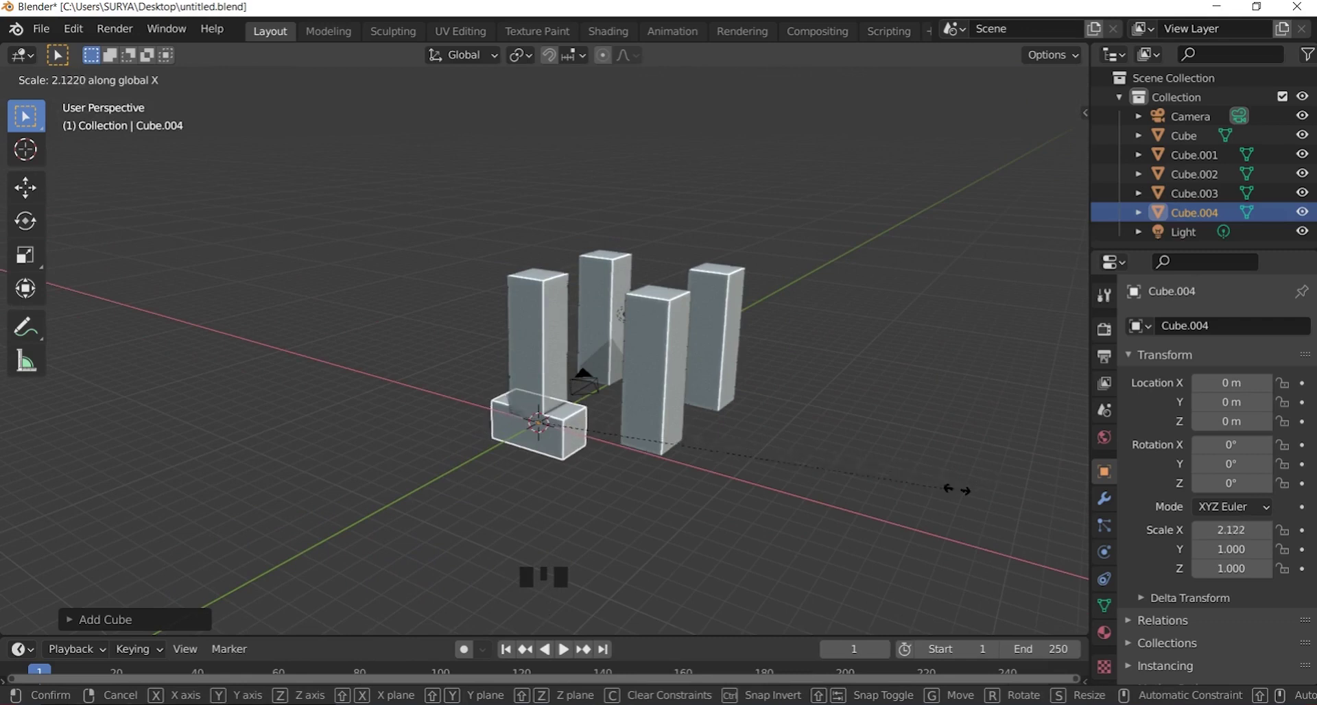
right_click(770, 450)
type("s")
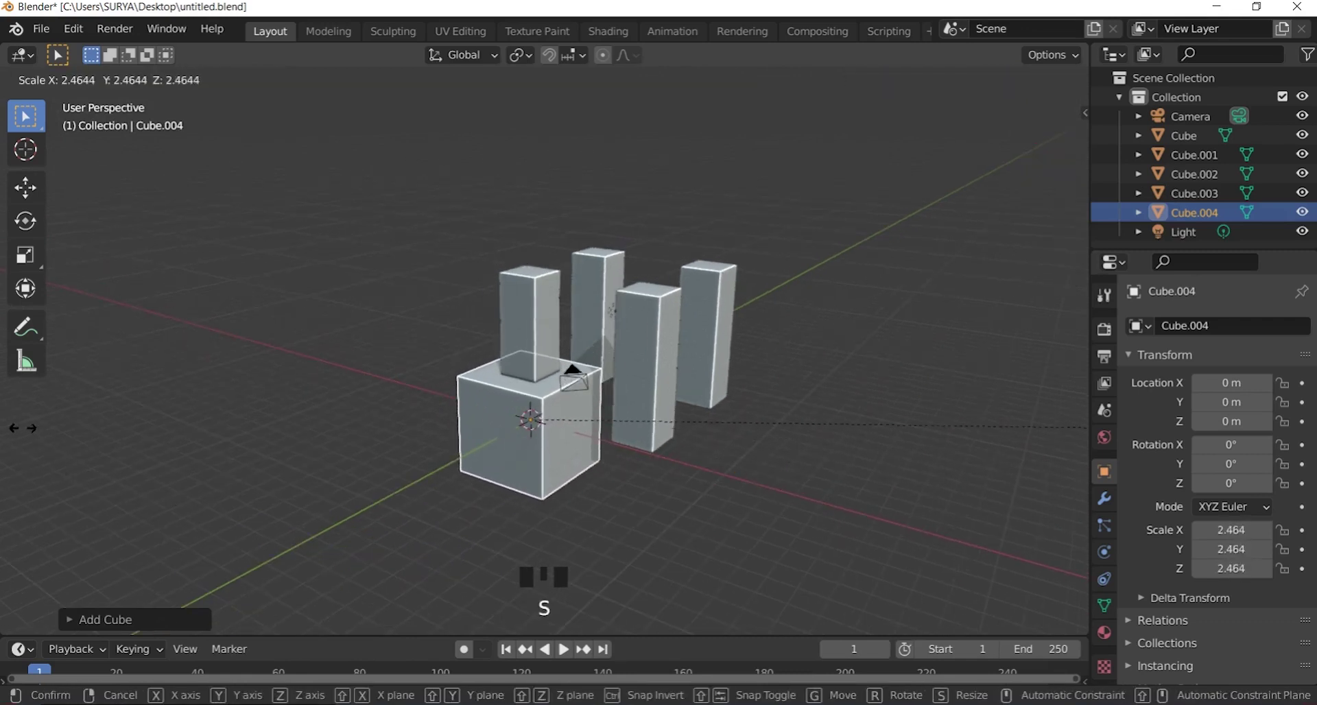
type("7")
key("Escape")
Step: From top view, scale the new cube to about 4.79 and centre it under the four pillars at X and Y about 2.93 m
scroll(580, 318, "up", 2)
key("KP_7")
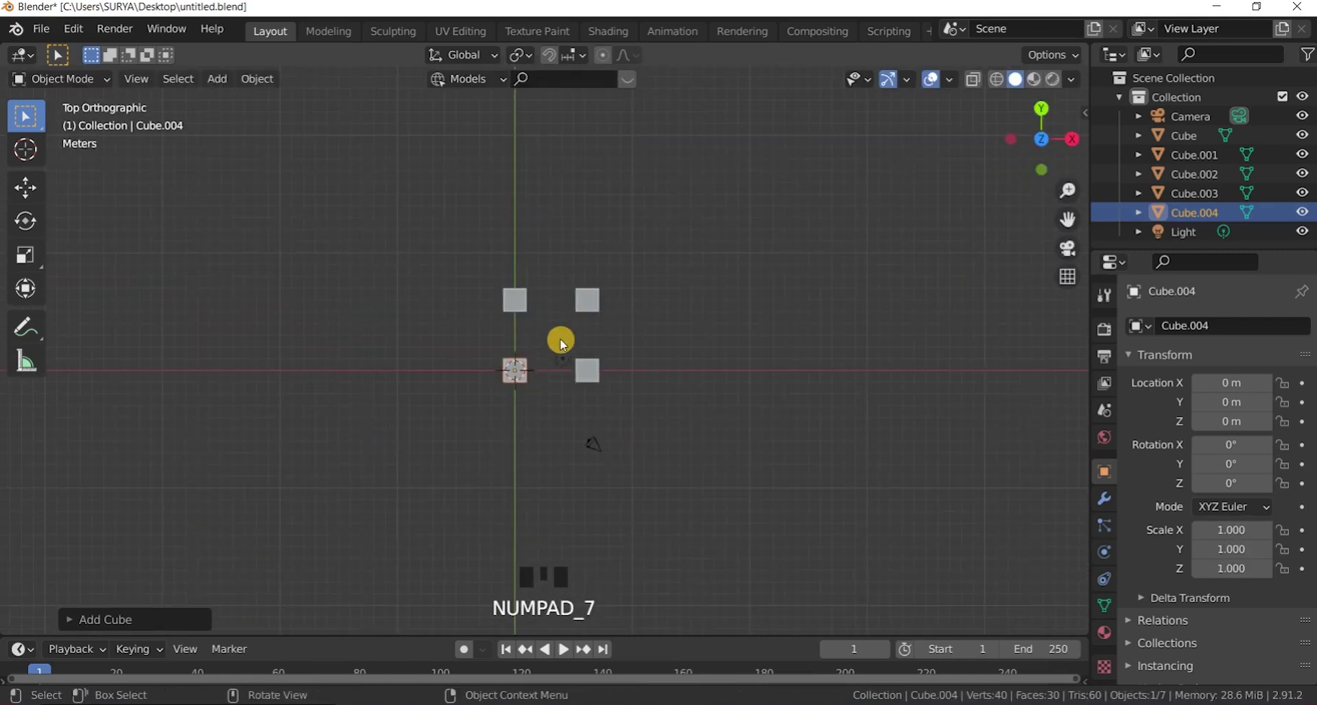
key("s")
left_click(656, 395)
scroll(426, 450, "up", 1)
key("g")
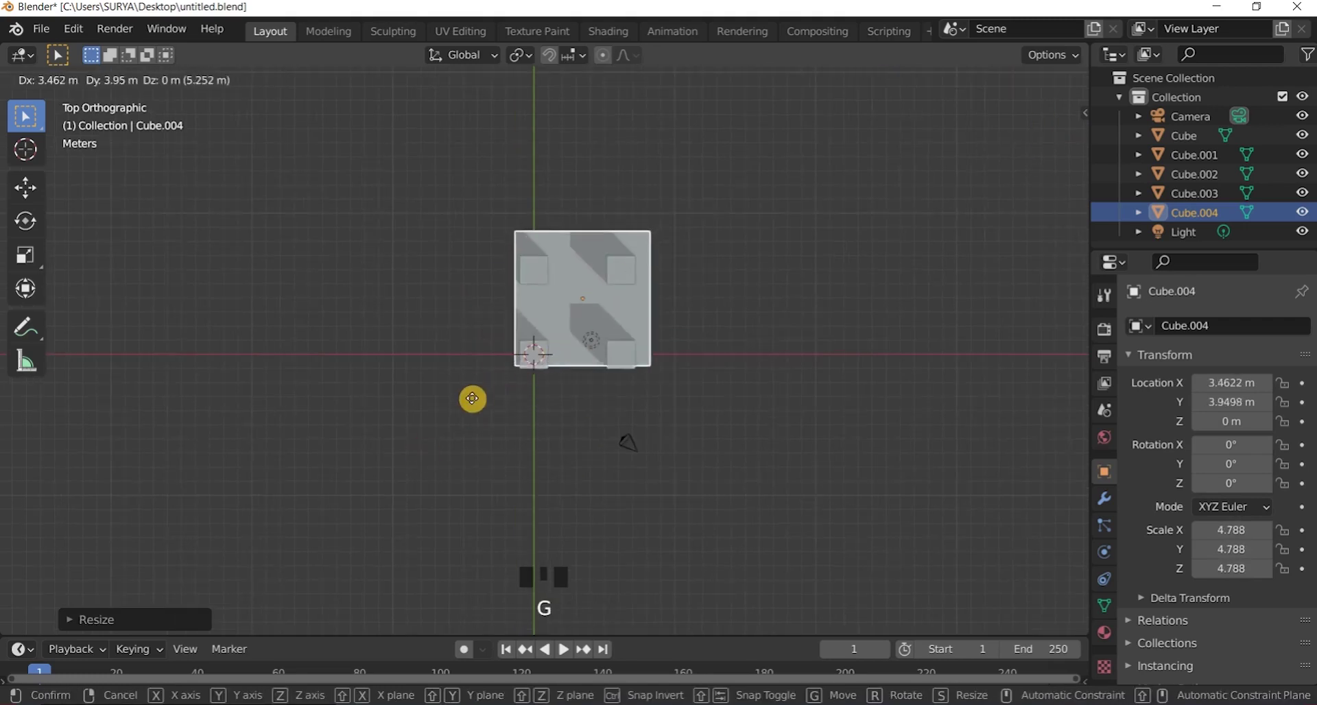
left_click(465, 412)
scroll(727, 397, "down", 2)
Step: Flatten the large cube into a base slab with Z scale about -0.52 and move it up to Z about 0.2 m
middle_click_drag(709, 402, 741, 338)
key("s")
key("z")
left_click(660, 343)
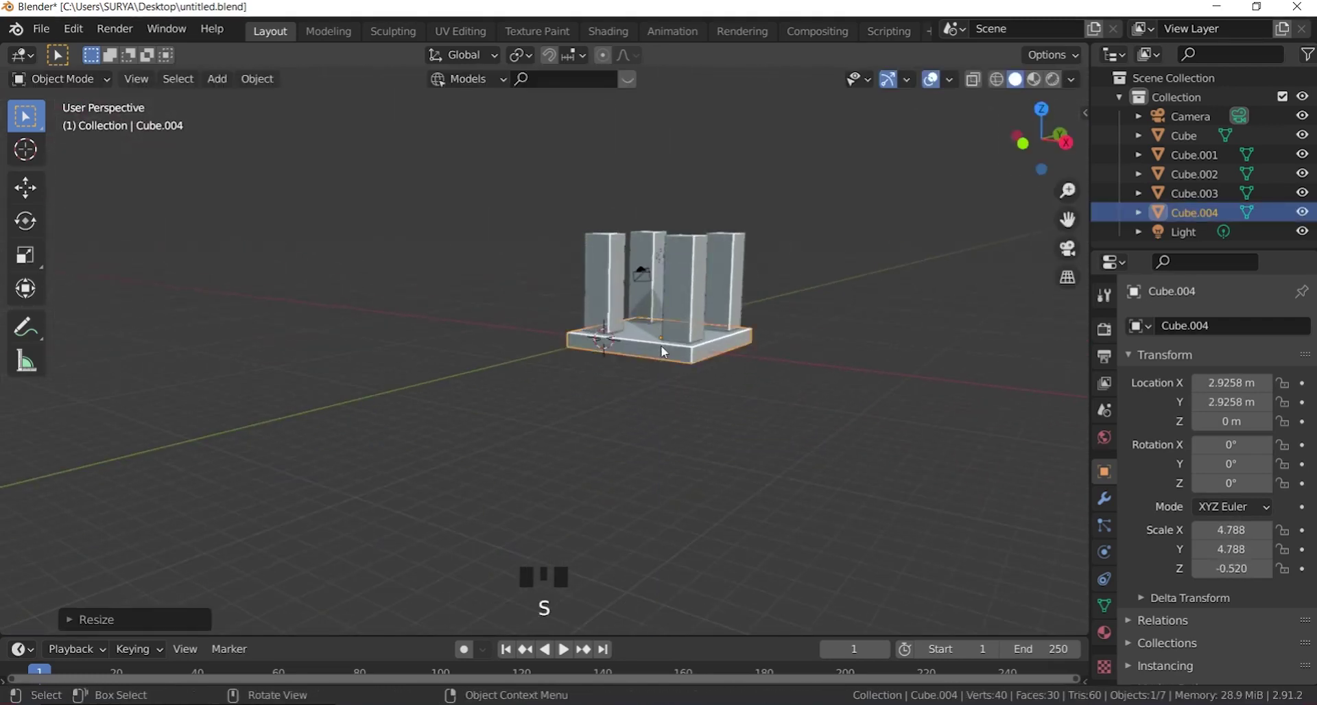
key("g")
left_click(669, 385)
left_click(907, 432)
scroll(907, 432, "down", 1)
scroll(1049, 137, "up", 1)
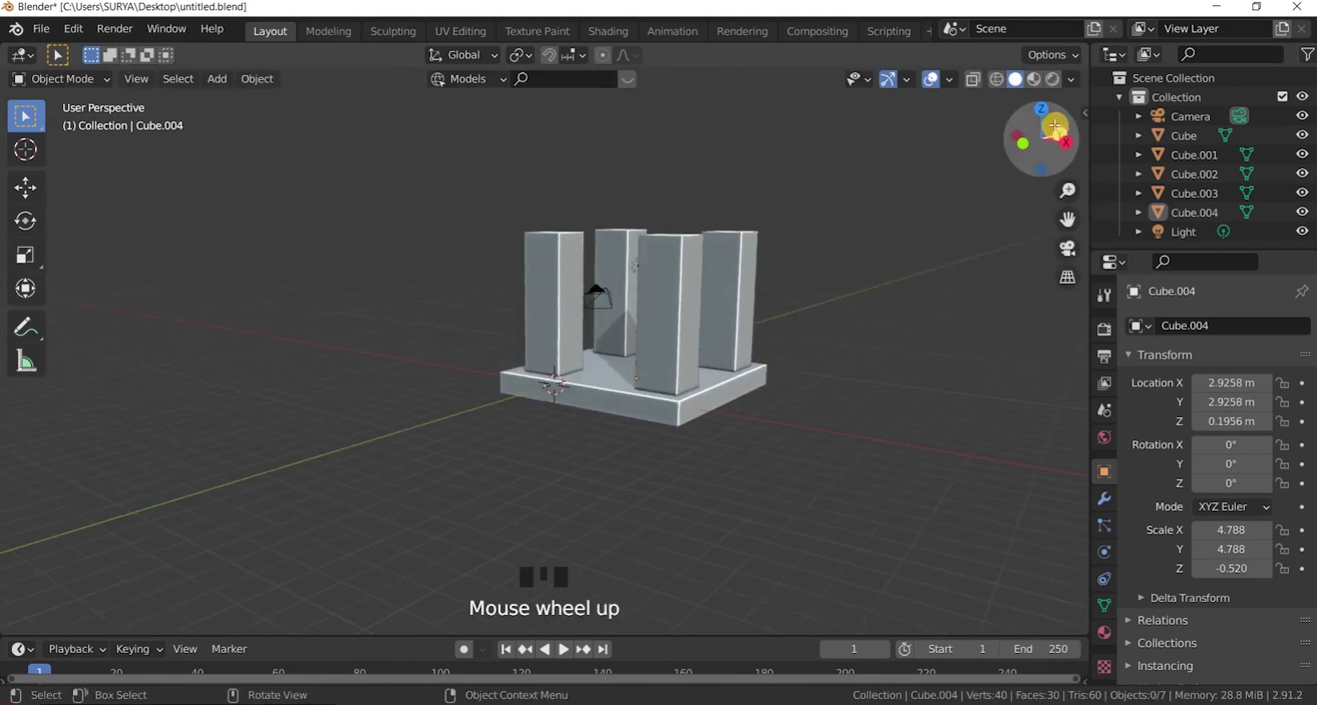
Step: Duplicate the base slab upward along Z to about 6.46 m, near the pillar tops, and save the file
left_click_drag(1058, 127, 1089, 154)
scroll(591, 336, "down", 3)
scroll(593, 334, "up", 3)
left_click(646, 416)
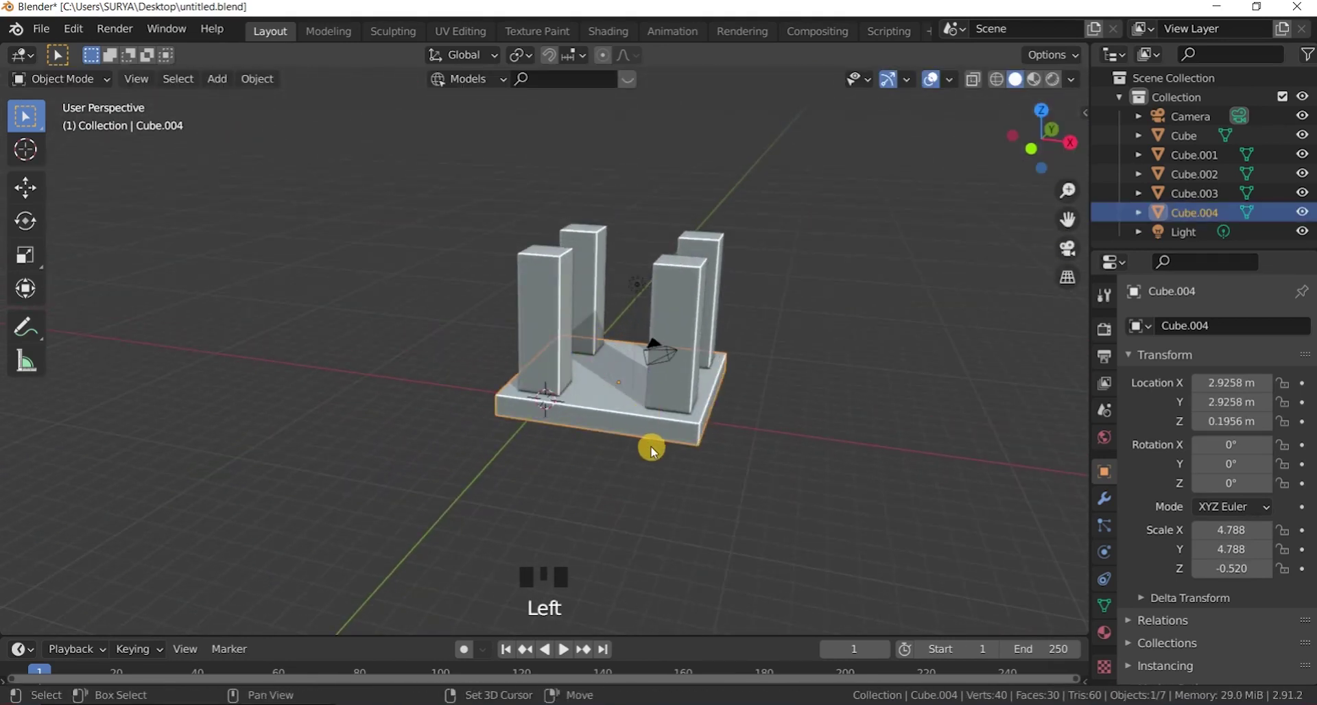
key("shift+d")
key("z")
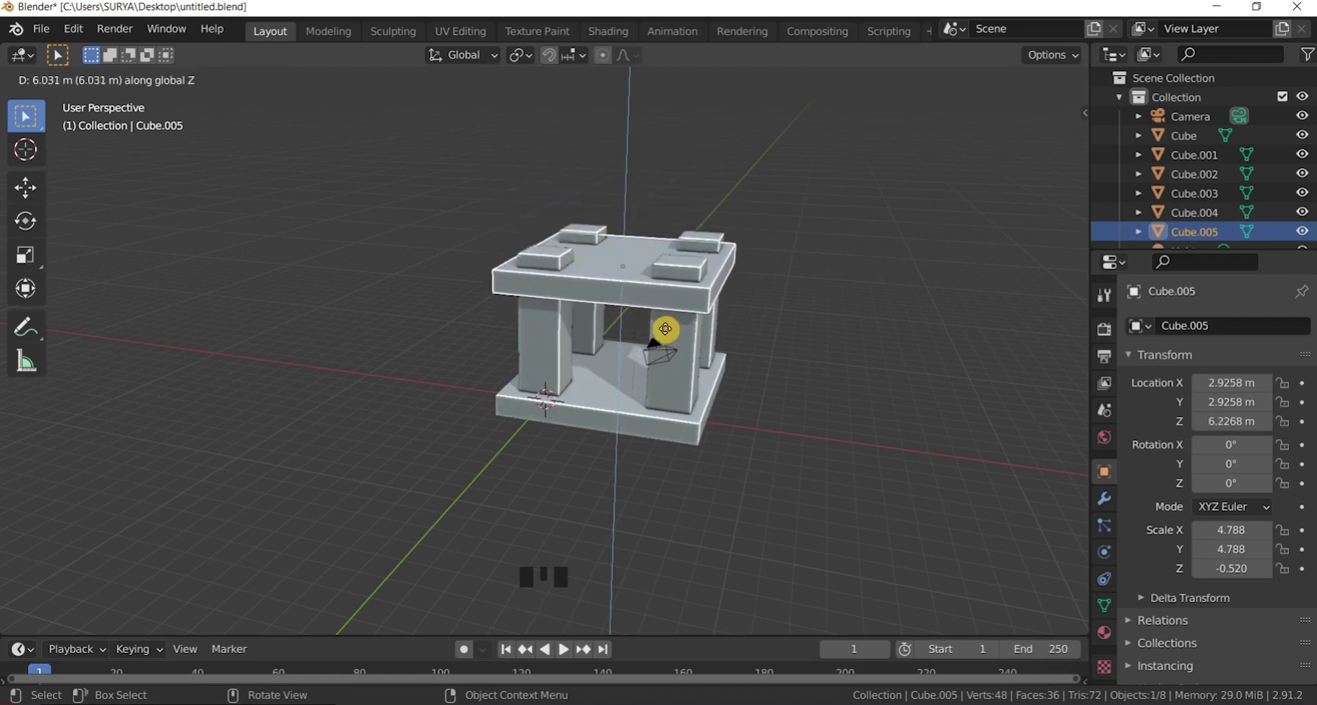
left_click(665, 327)
key("ctrl+s")
scroll(786, 371, "up", 2)
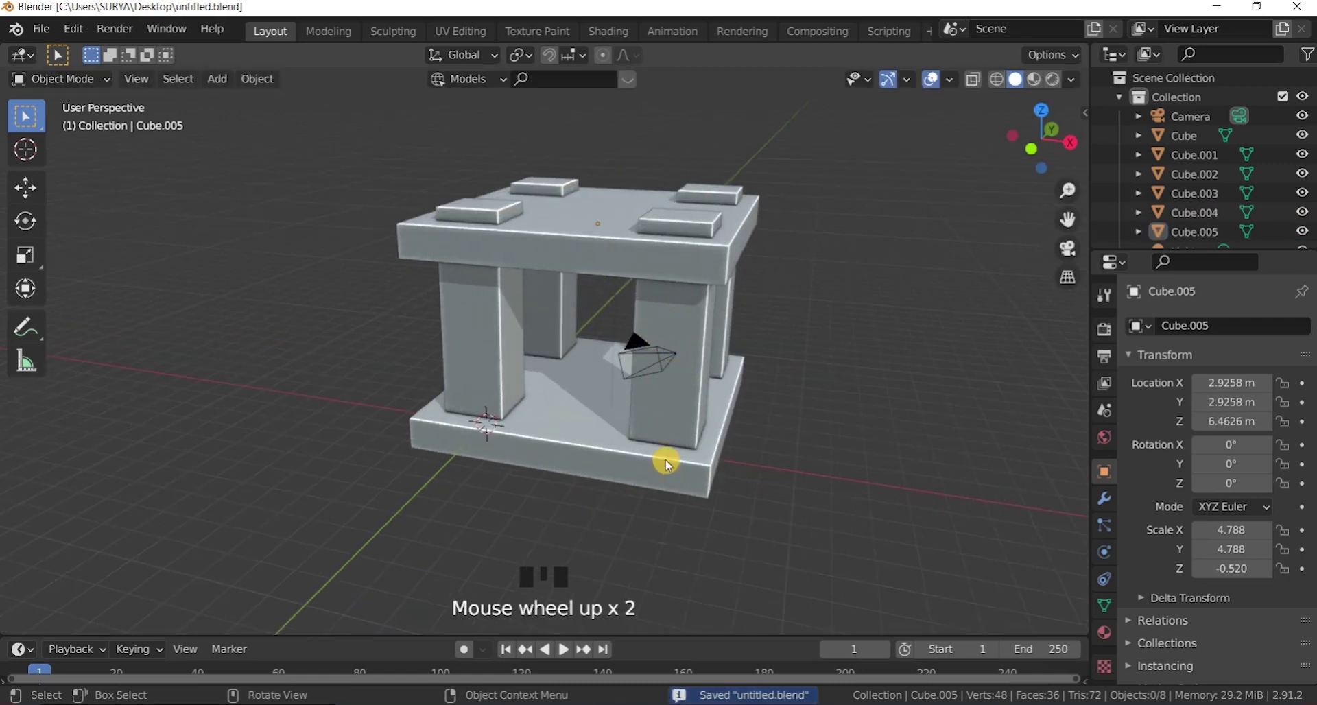
Step: Bevel all edges of the base slab with 7 segments in Edit Mode and return to Object Mode
left_click(665, 461)
left_click(60, 79)
left_click(49, 122)
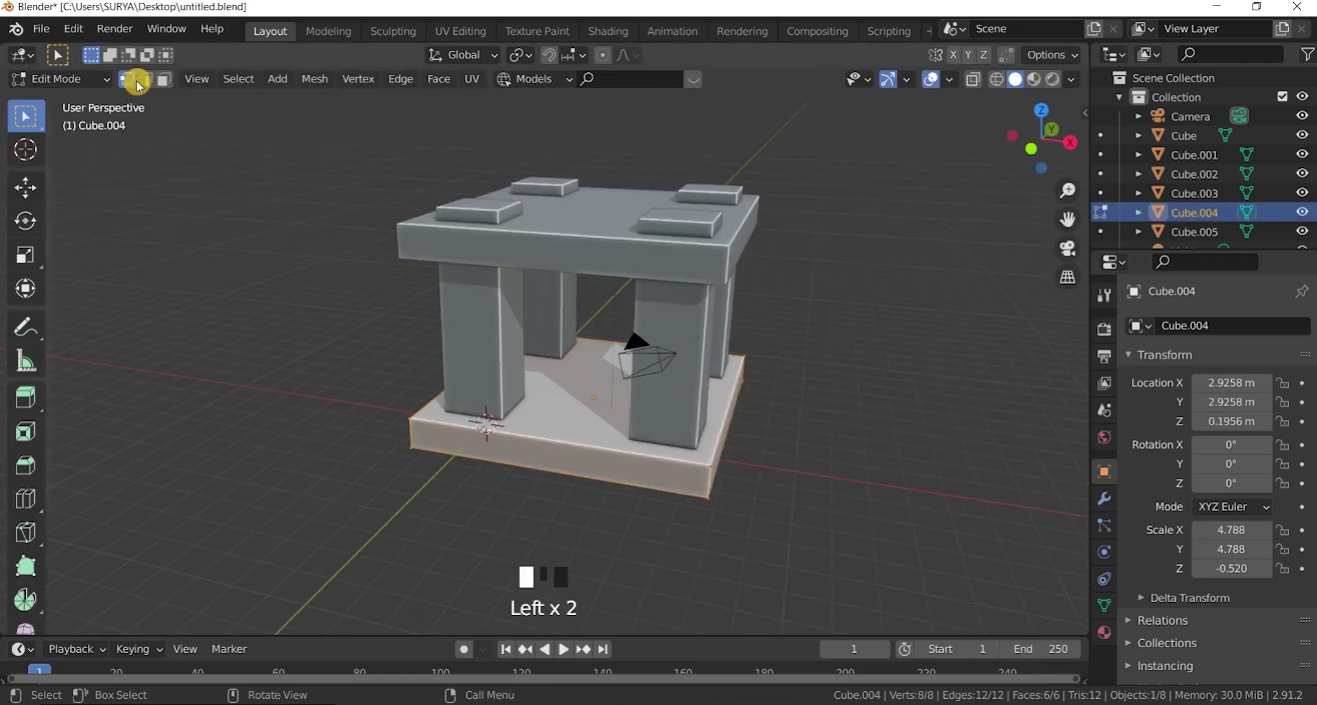
key("ctrl+b")
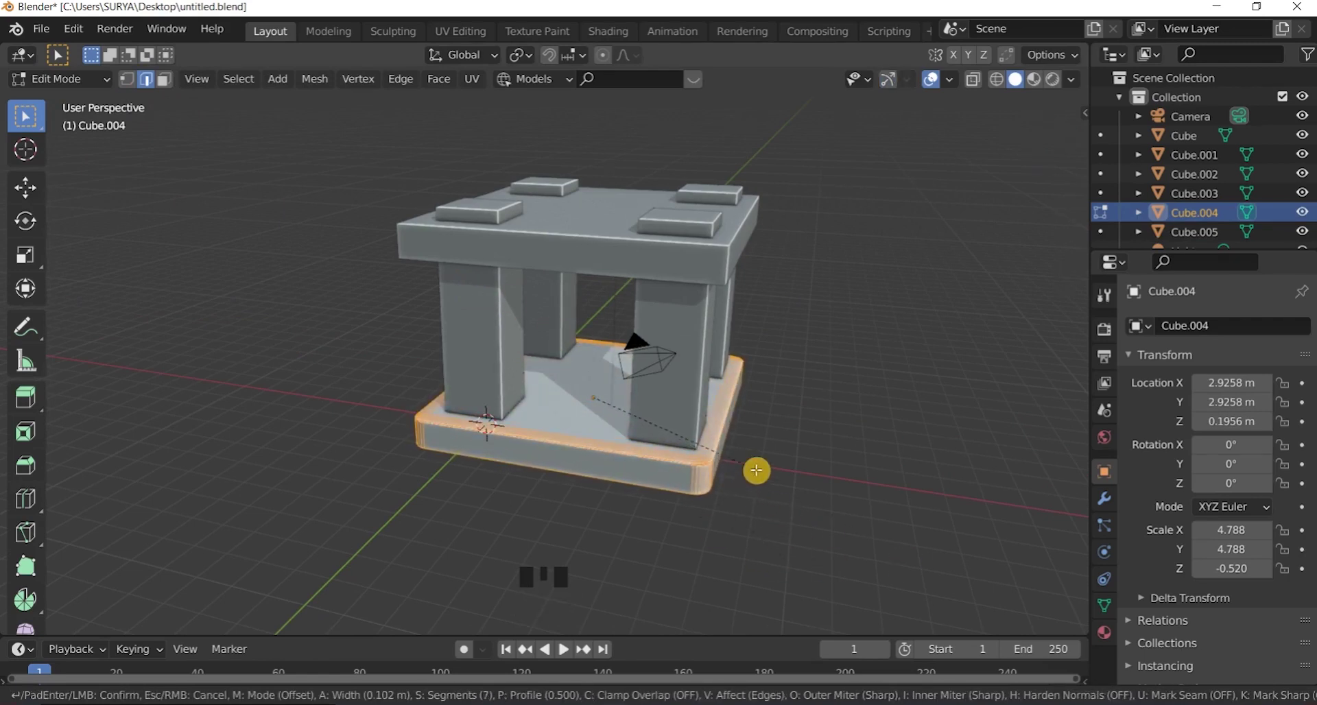
left_click(765, 462)
left_click(61, 80)
left_click(44, 97)
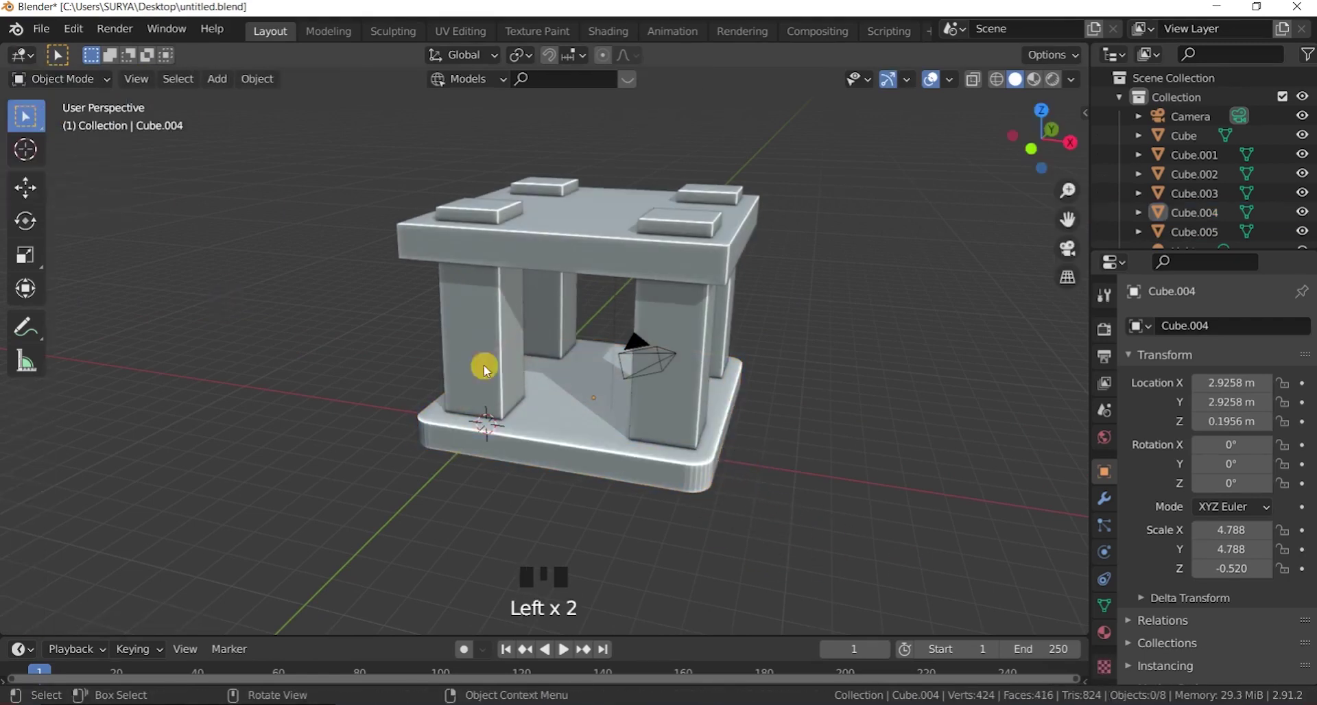
Step: Shade the base slab smooth, enable Auto Smooth at 30°, and save the file
right_click_drag(646, 353, 617, 345)
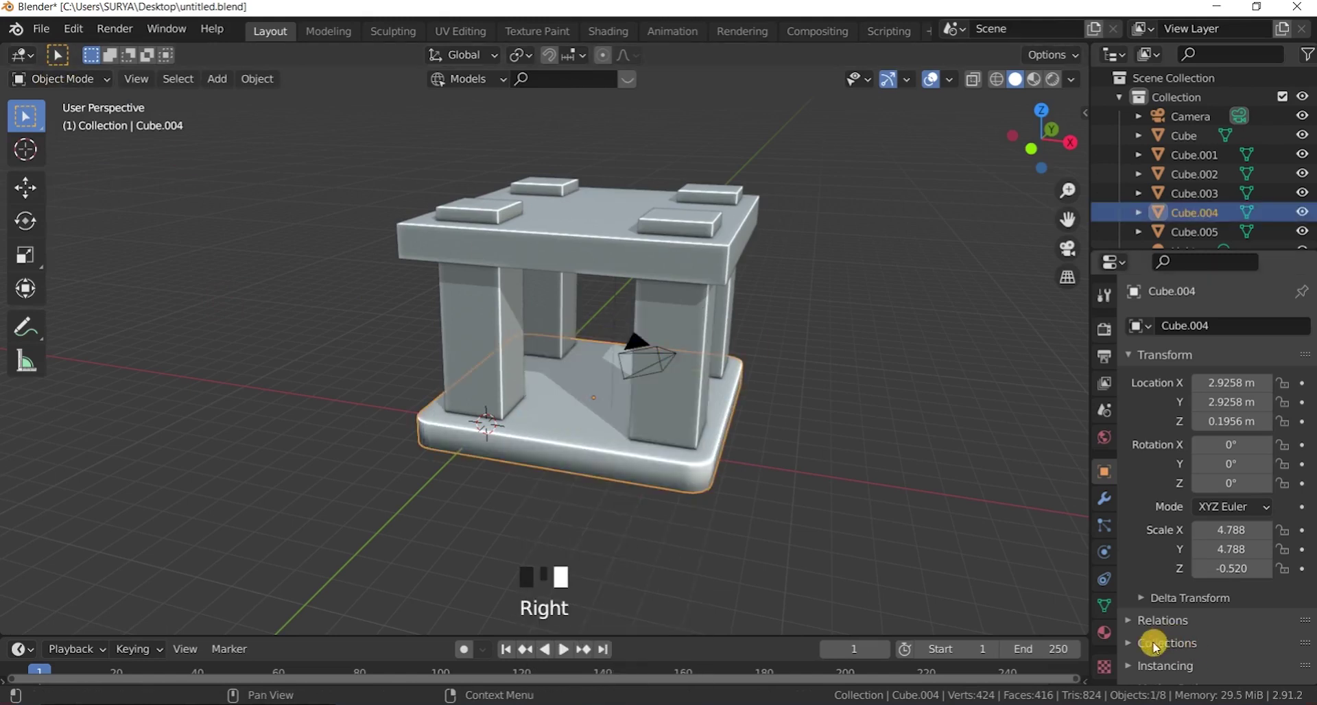
left_click(1103, 607)
left_click(1207, 676)
left_click(879, 417)
left_click(41, 29)
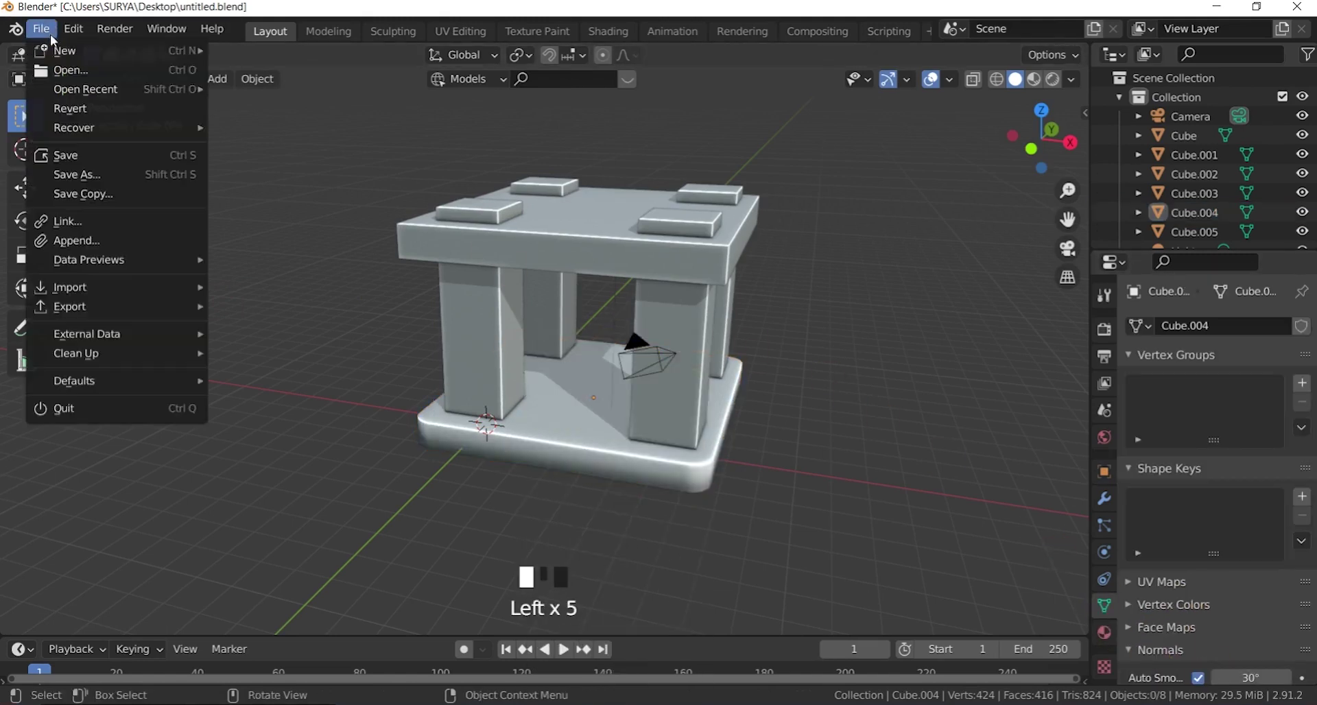
left_click(88, 155)
Step: Add a horizontal loop cut around the middle of the top slab's sides in Edit Mode
scroll(547, 464, "up", 2)
left_click(679, 285)
left_click(673, 259)
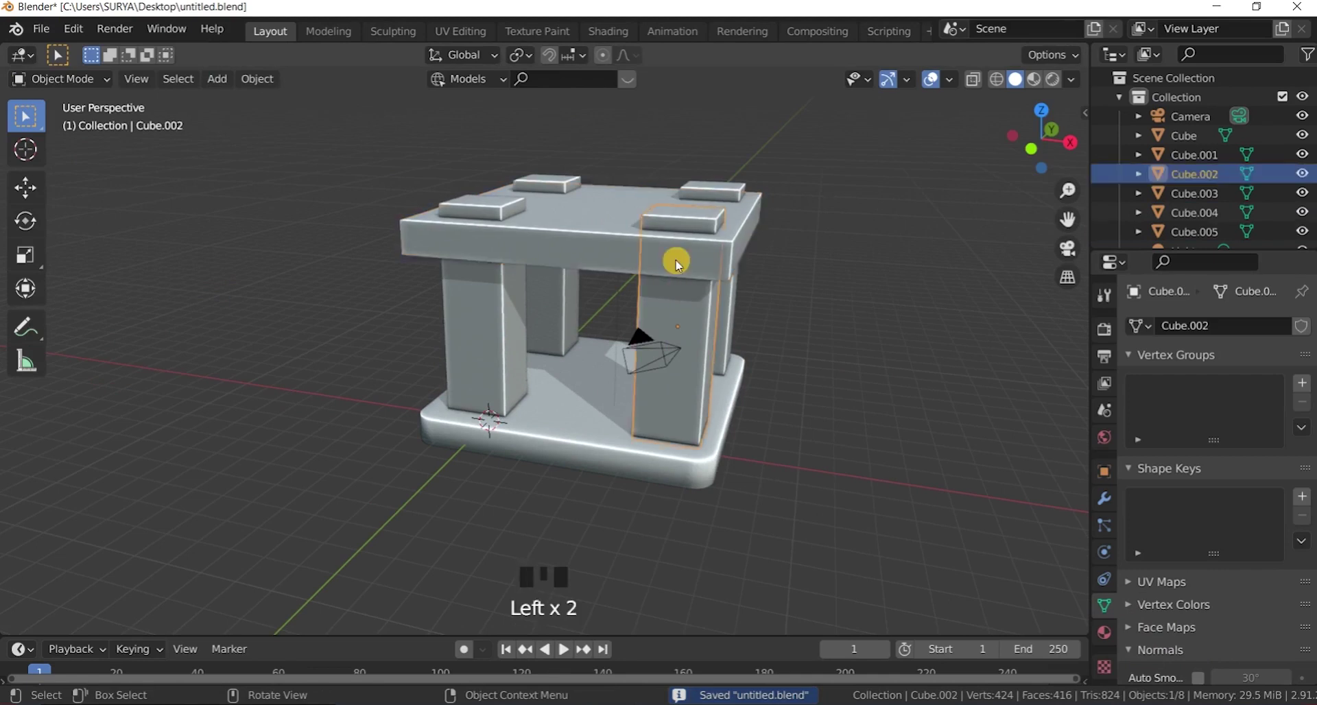
left_click(675, 260)
scroll(139, 103, "up", 2)
left_click(61, 79)
left_click(65, 120)
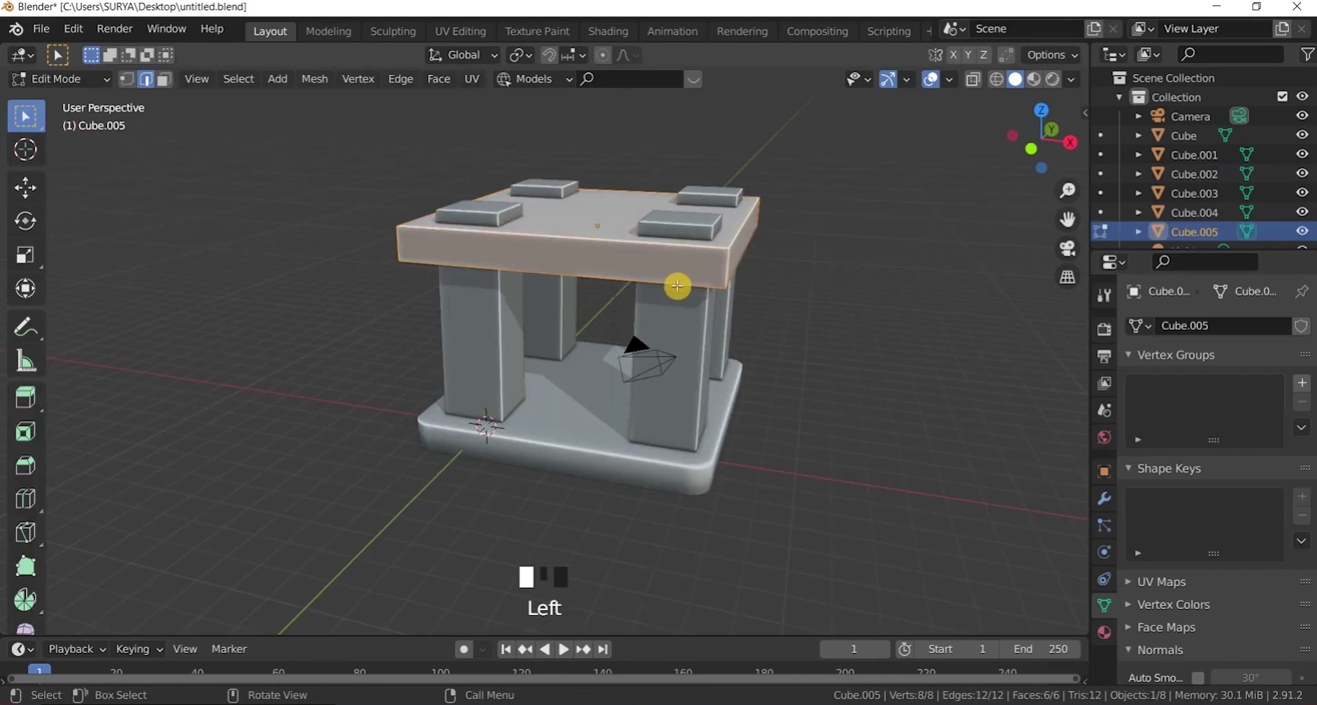
left_click(390, 238)
left_click(455, 247)
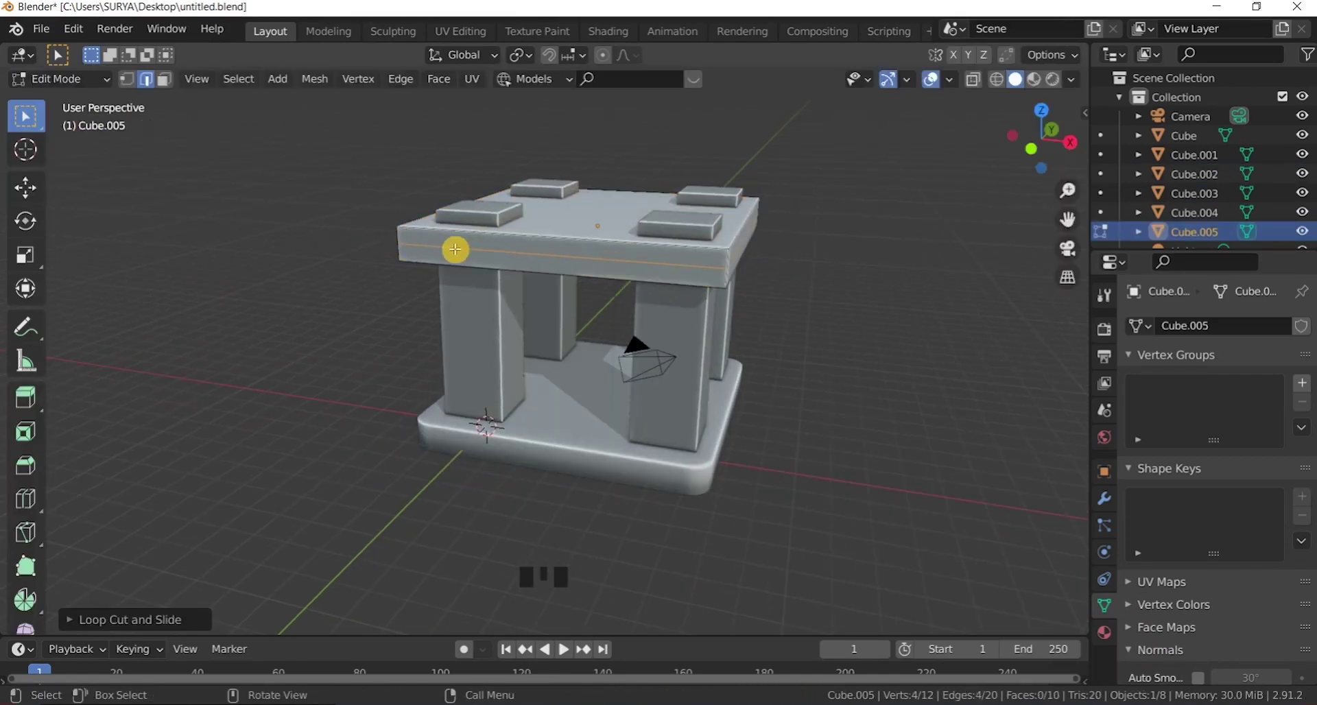
Step: Scale the new edge loop outward to about 1.12 for a pointed slab rim and return to Object Mode
key("s")
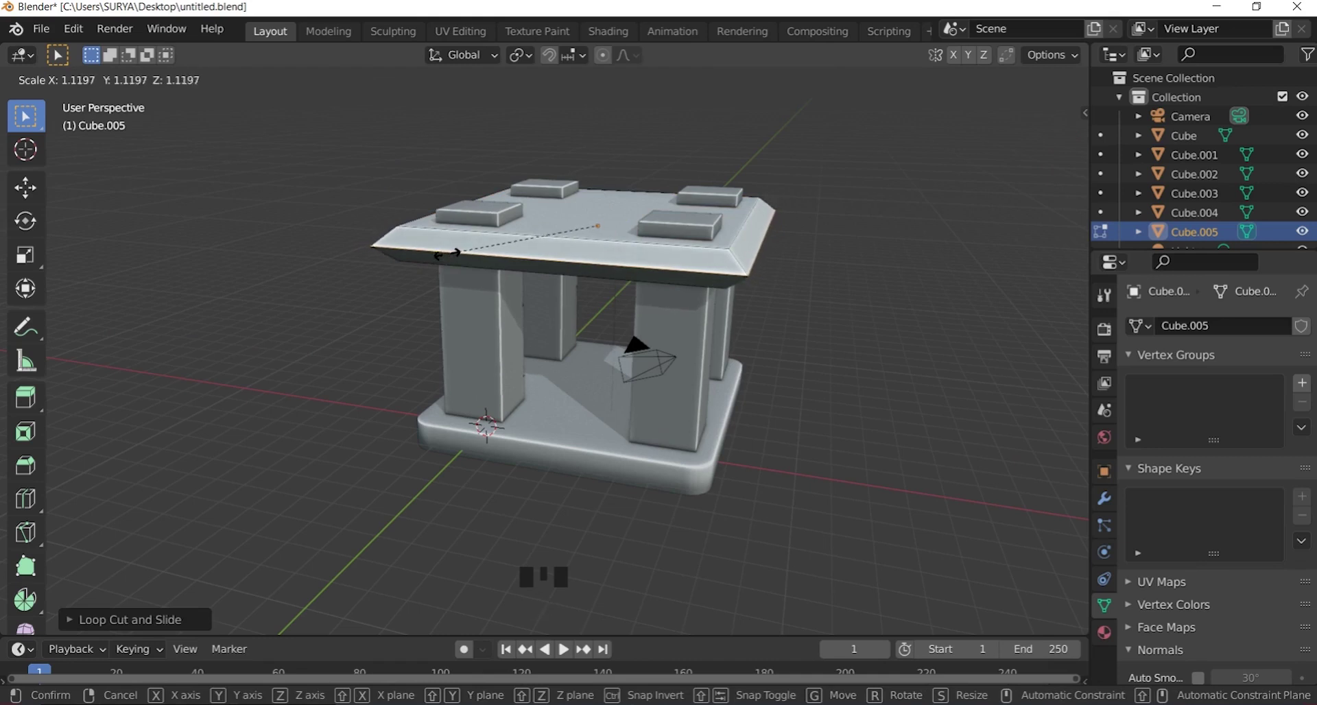
left_click(450, 251)
scroll(855, 402, "down", 2)
scroll(856, 402, "up", 1)
left_click_drag(1034, 140, 980, 126)
left_click(60, 79)
left_click(63, 100)
Step: Try a Subdivision Surface modifier on the top slab and undo it
left_click(1104, 499)
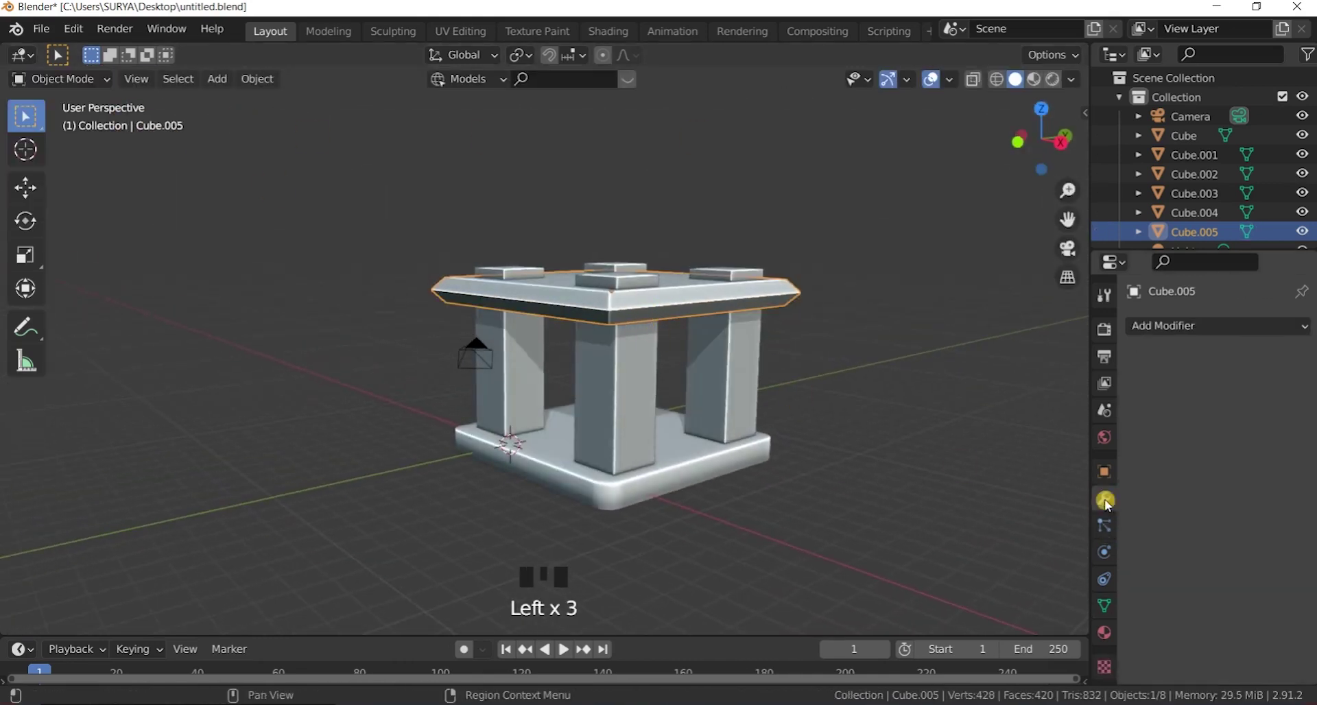
left_click(1180, 325)
left_click(967, 601)
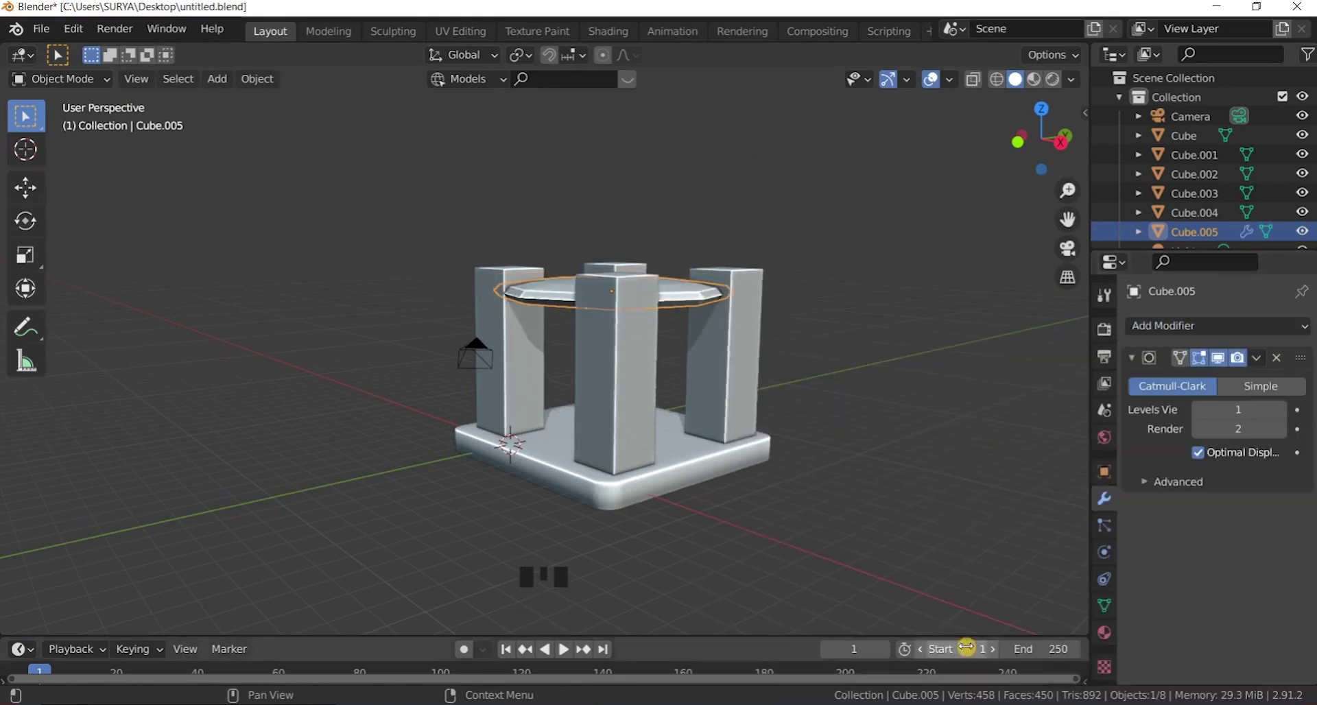
key("ctrl+z")
Step: Shade the top slab smooth and enable Auto Smooth at 30°
scroll(618, 305, "up", 2)
right_click(645, 313)
left_click(644, 310)
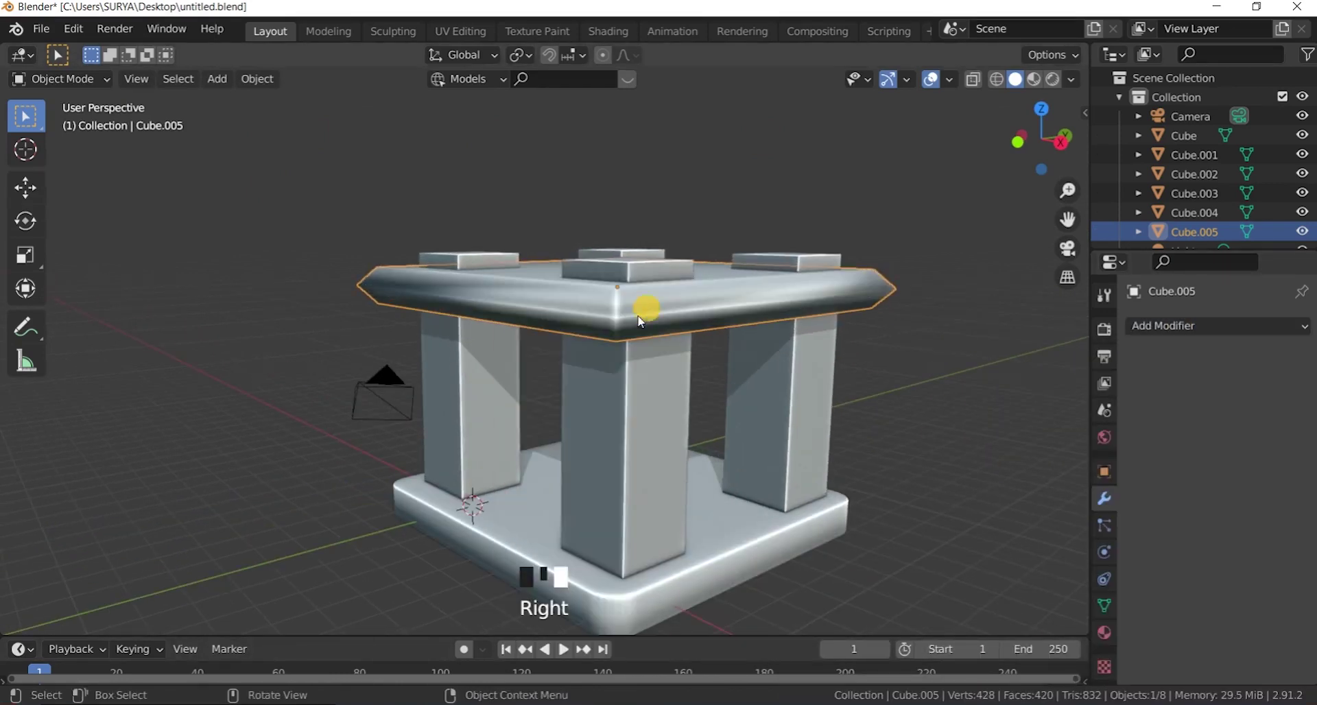
left_click(1104, 606)
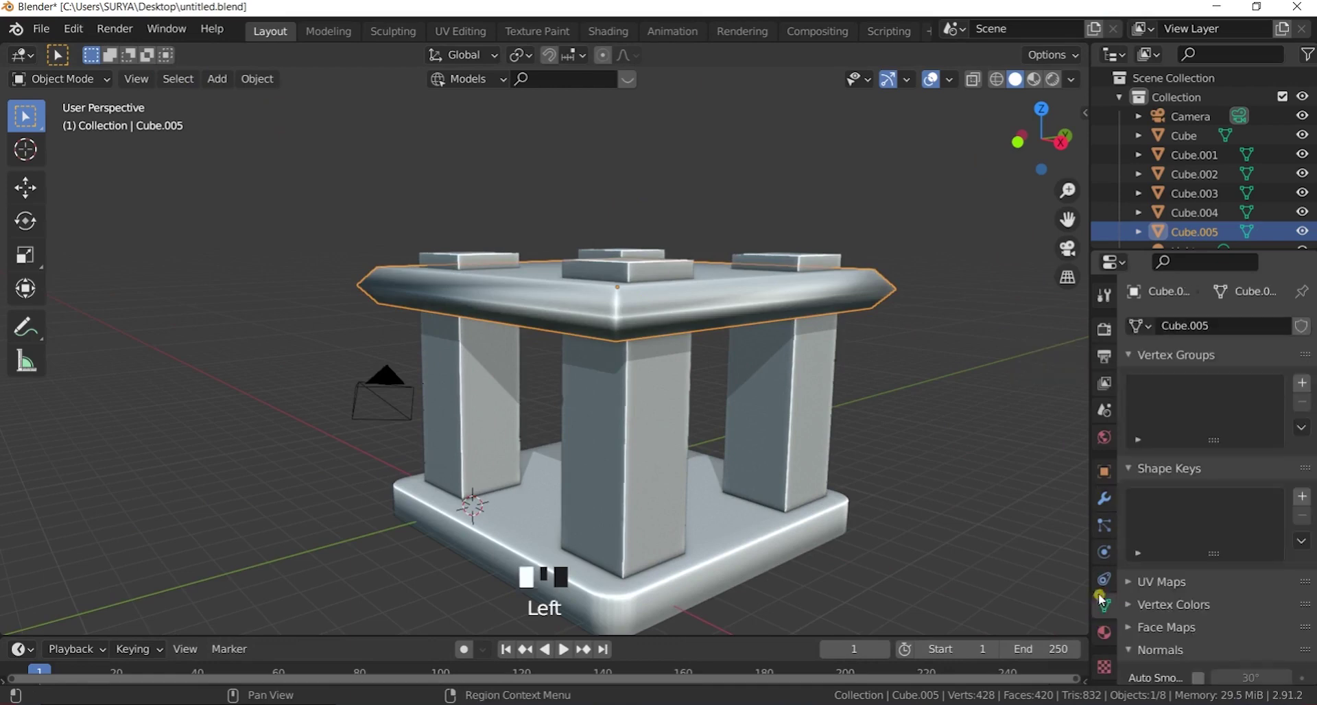
left_click(1159, 674)
left_click(1006, 225)
scroll(1005, 225, "down", 2)
left_click_drag(1042, 141, 1149, 138)
Step: Try the Subdivision Surface modifier again on the smooth-shaded top slab and undo it
left_click(712, 346)
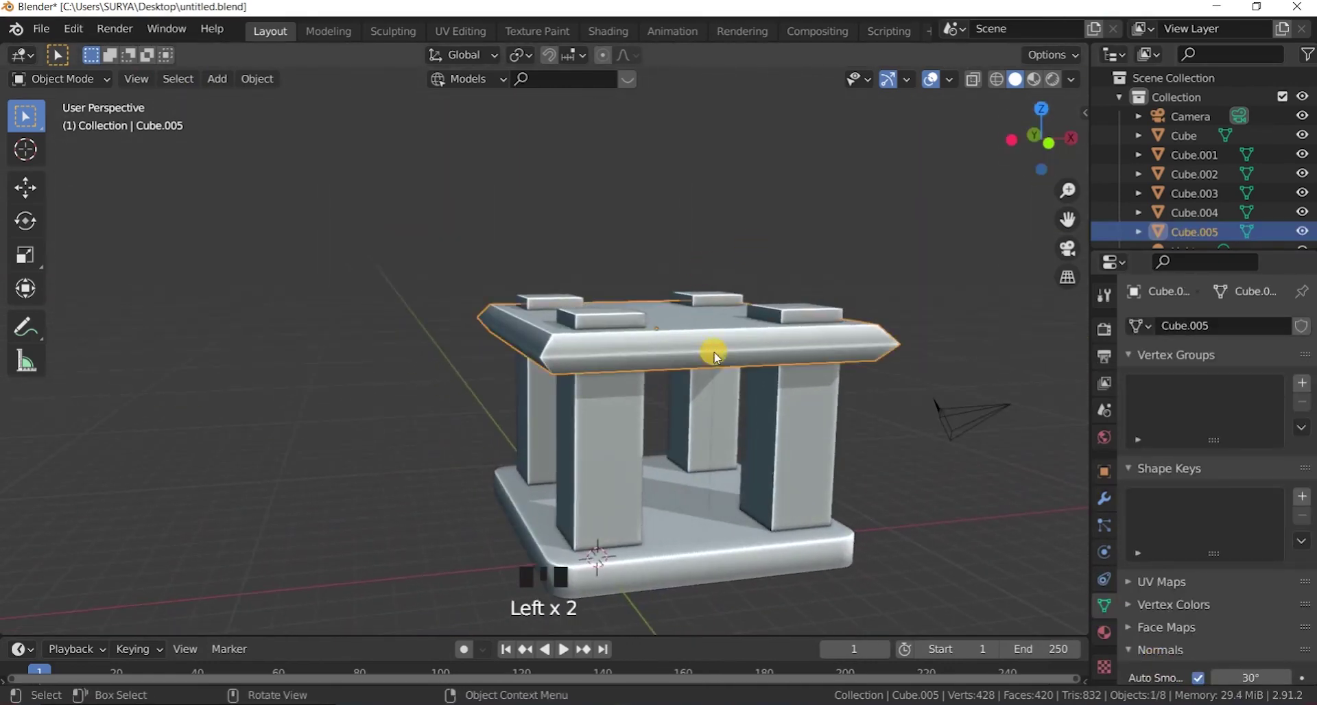
left_click(1106, 505)
left_click(1215, 326)
left_click(1052, 659)
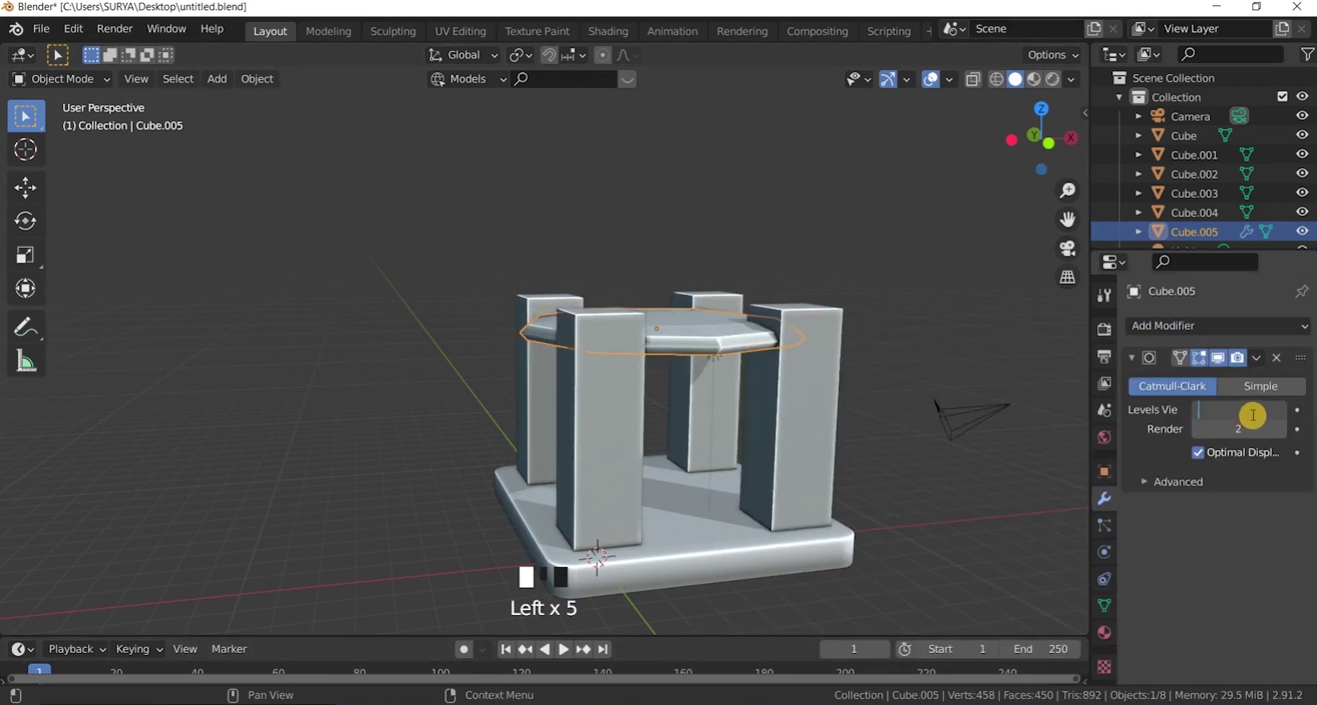
left_click(960, 386)
key("ctrl+z")
key("ctrl+z")
key("ctrl+z")
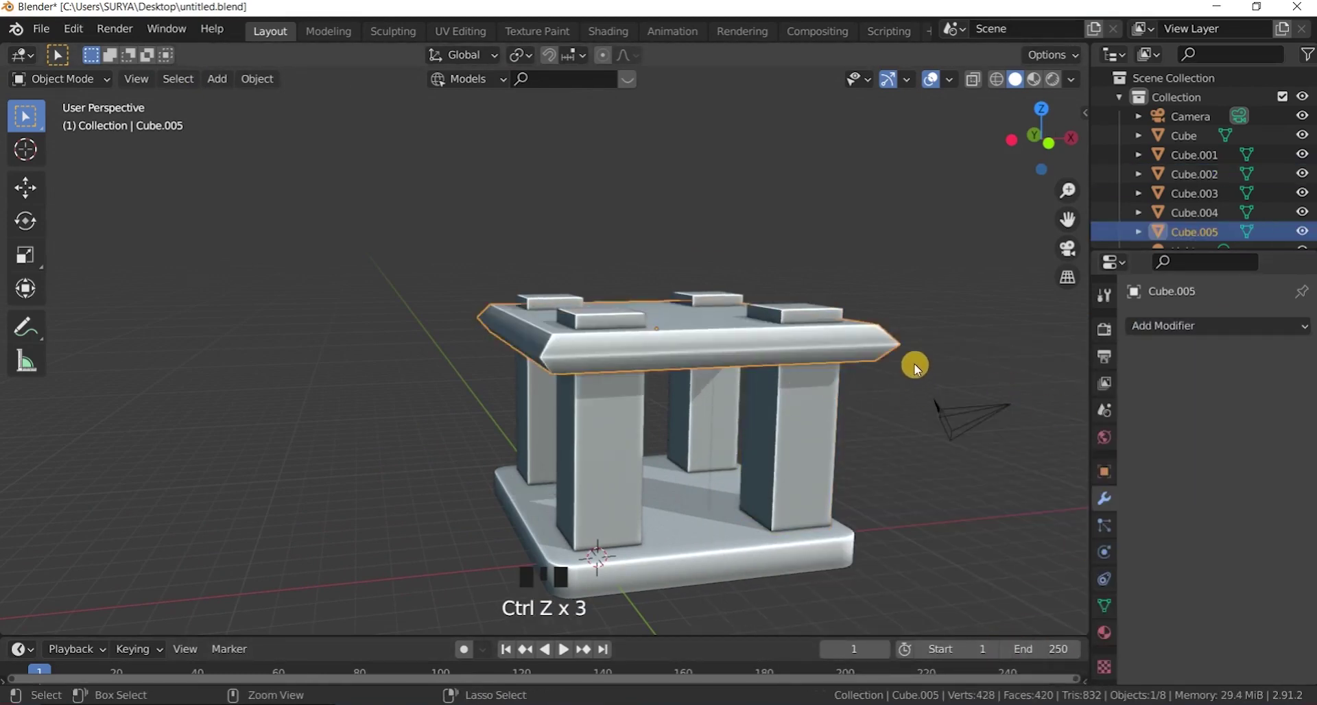
Step: Check the pavilion from several angles and save the file
left_click(918, 368)
mouse_move(1042, 138)
left_mouse_down()
mouse_move(1033, 175)
mouse_move(1015, 133)
left_mouse_up()
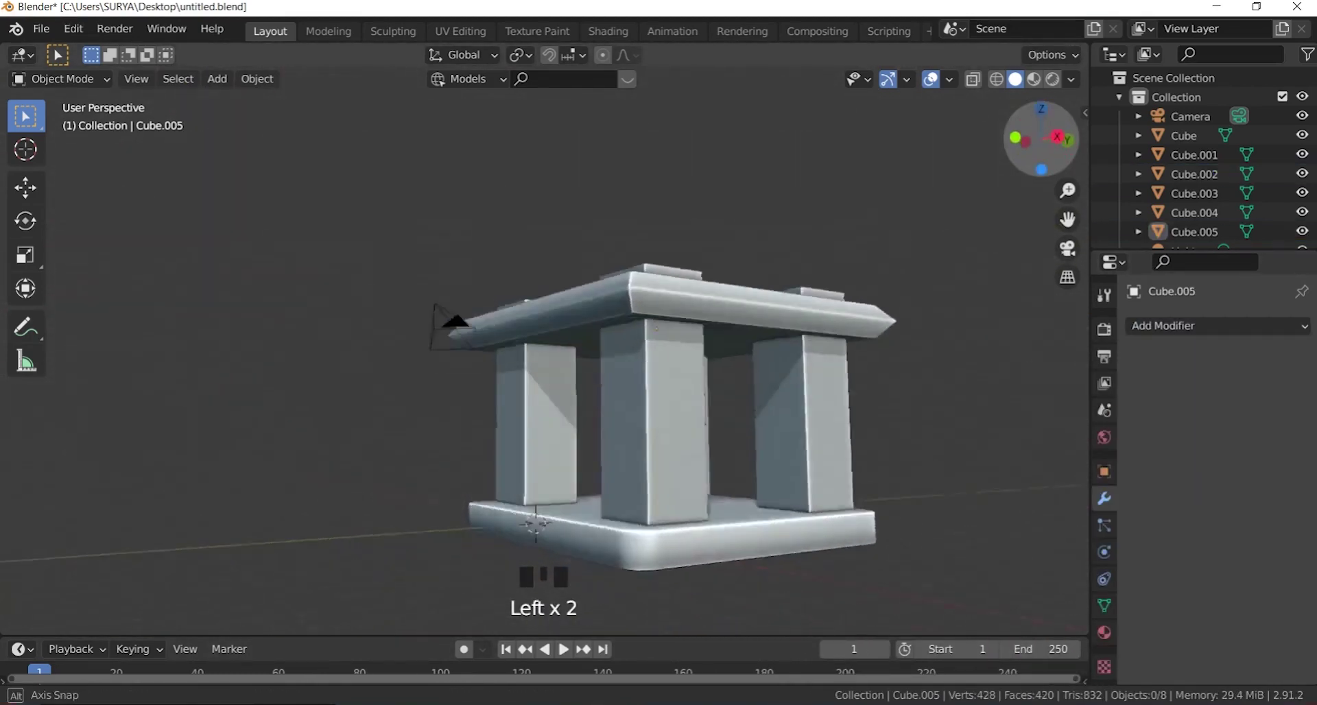
left_click_drag(439, 312, 553, 382)
scroll(946, 285, "down", 3)
scroll(382, 358, "up", 4)
scroll(576, 314, "up", 3)
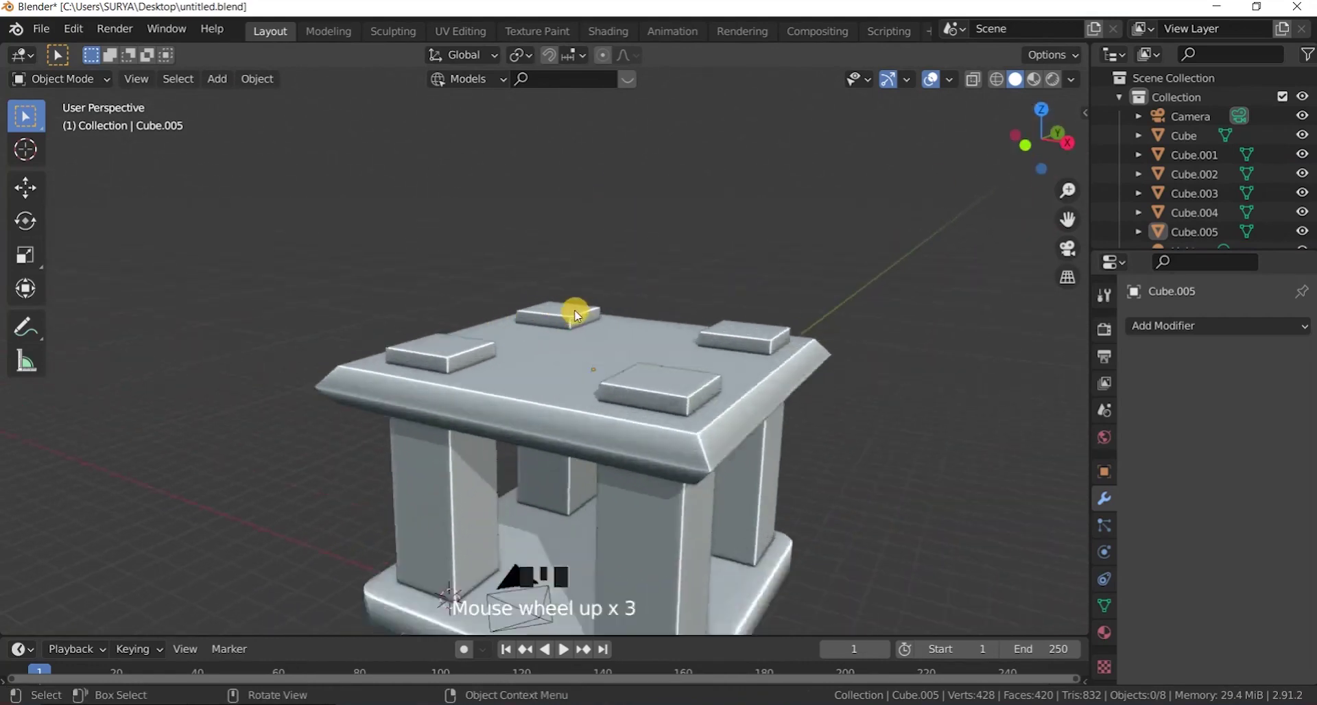
left_click(576, 316)
scroll(494, 273, "down", 4)
key("shift+a")
mouse_move(626, 201)
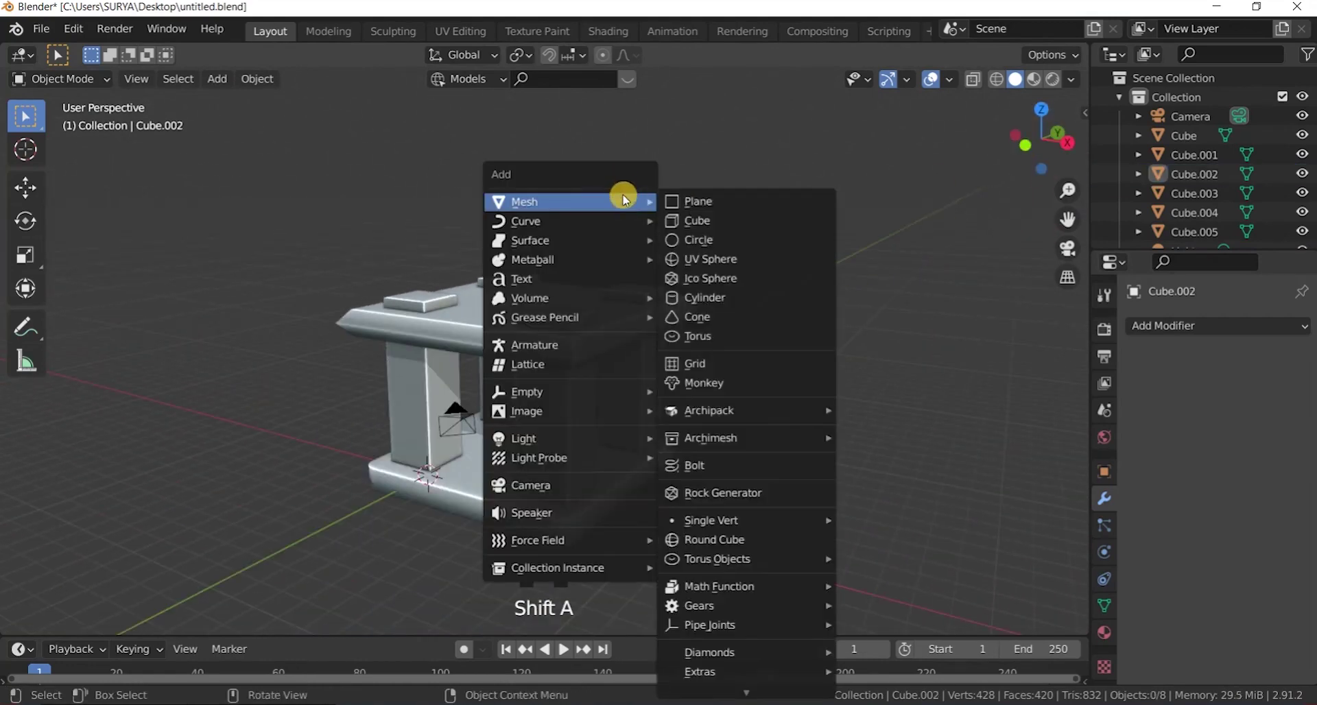
left_click(41, 29)
left_click(33, 162)
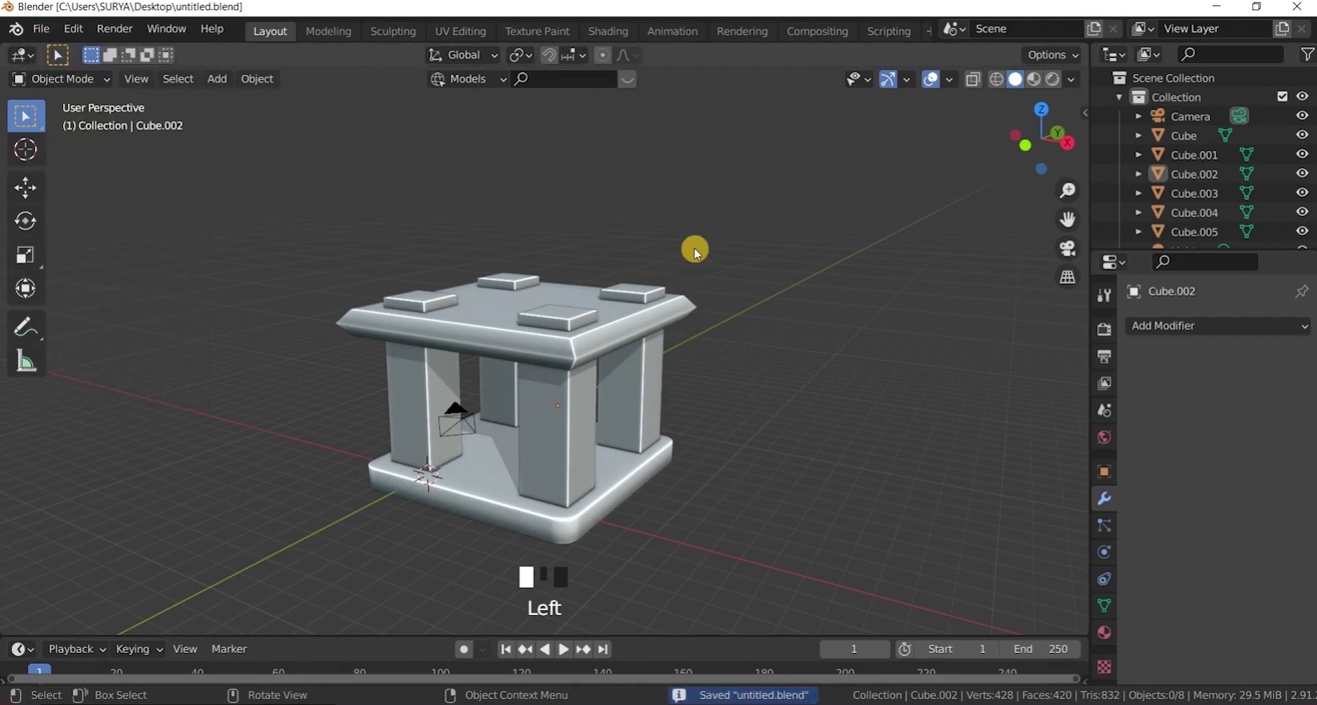
key("shift+a")
mouse_move(763, 236)
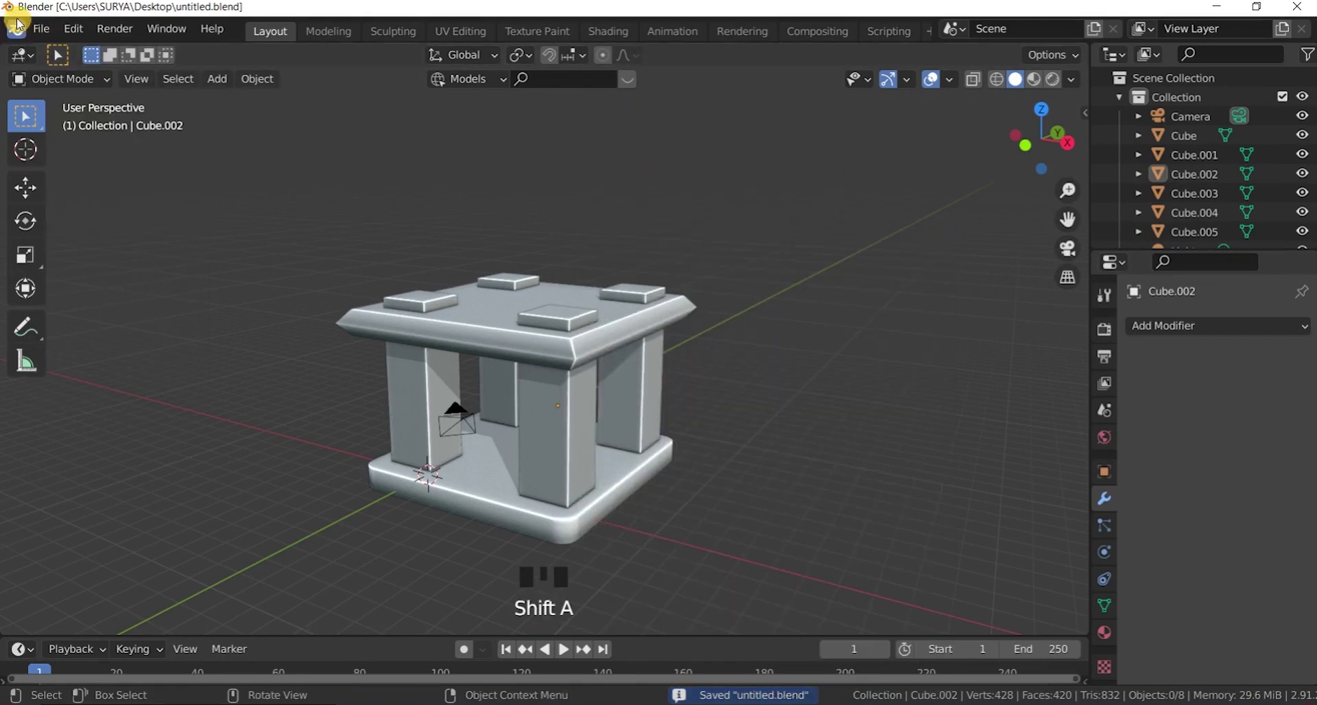
left_click(42, 31)
left_click(72, 155)
key("shift+a")
left_click(47, 31)
left_click(77, 161)
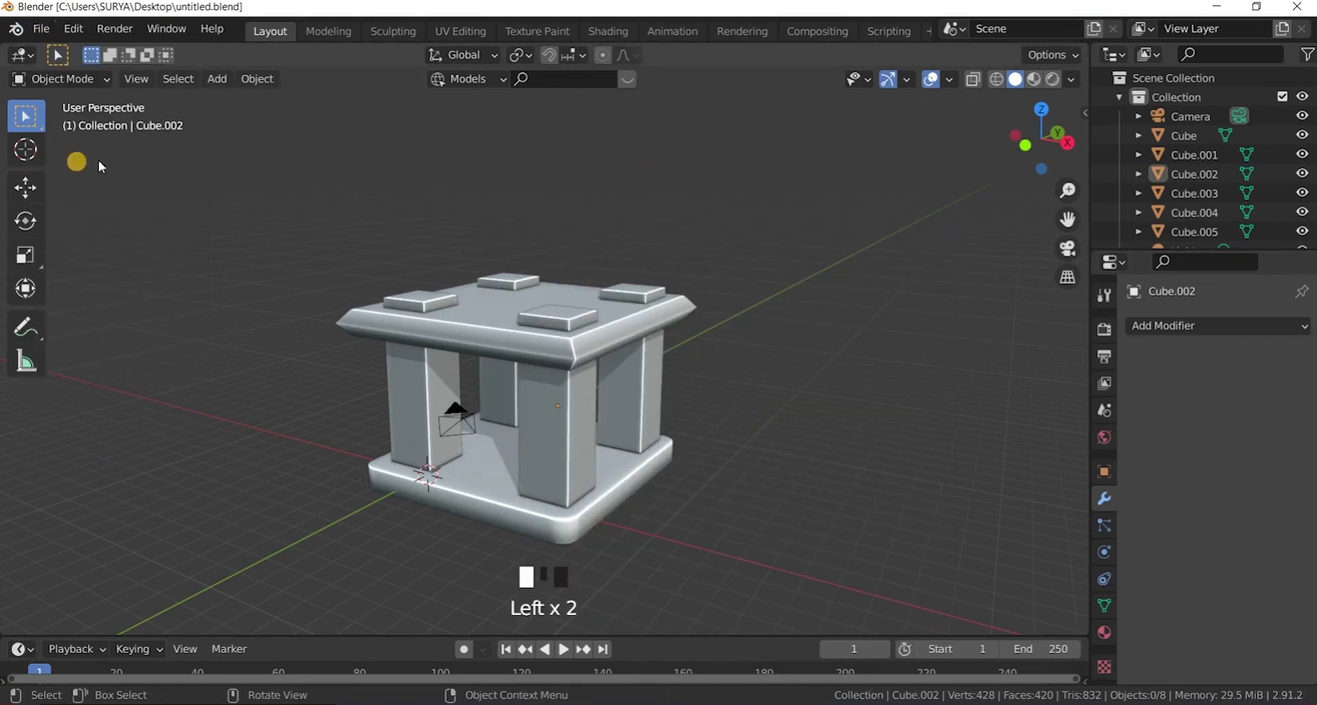
left_click(42, 31)
left_click(74, 156)
key("shift+a")
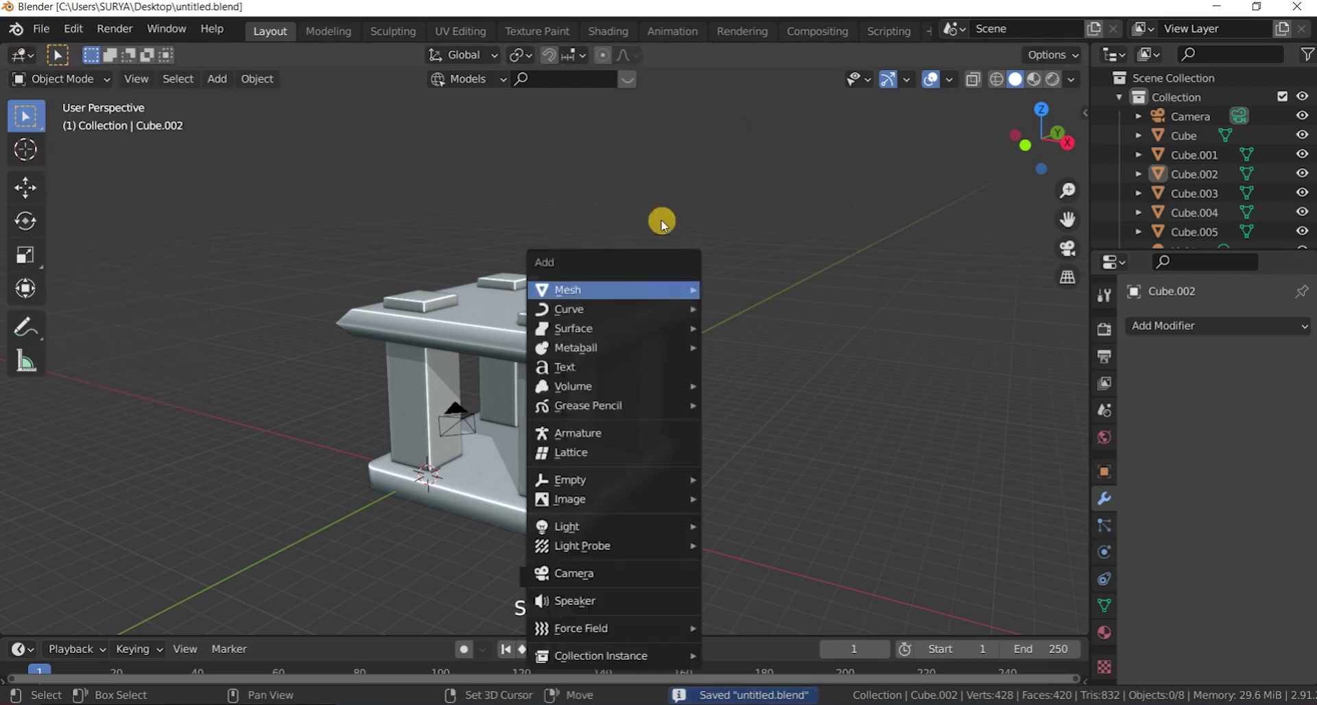
Step: Add a cone mesh and move it up so it floats above the top slab
key("shift+a")
mouse_move(741, 171)
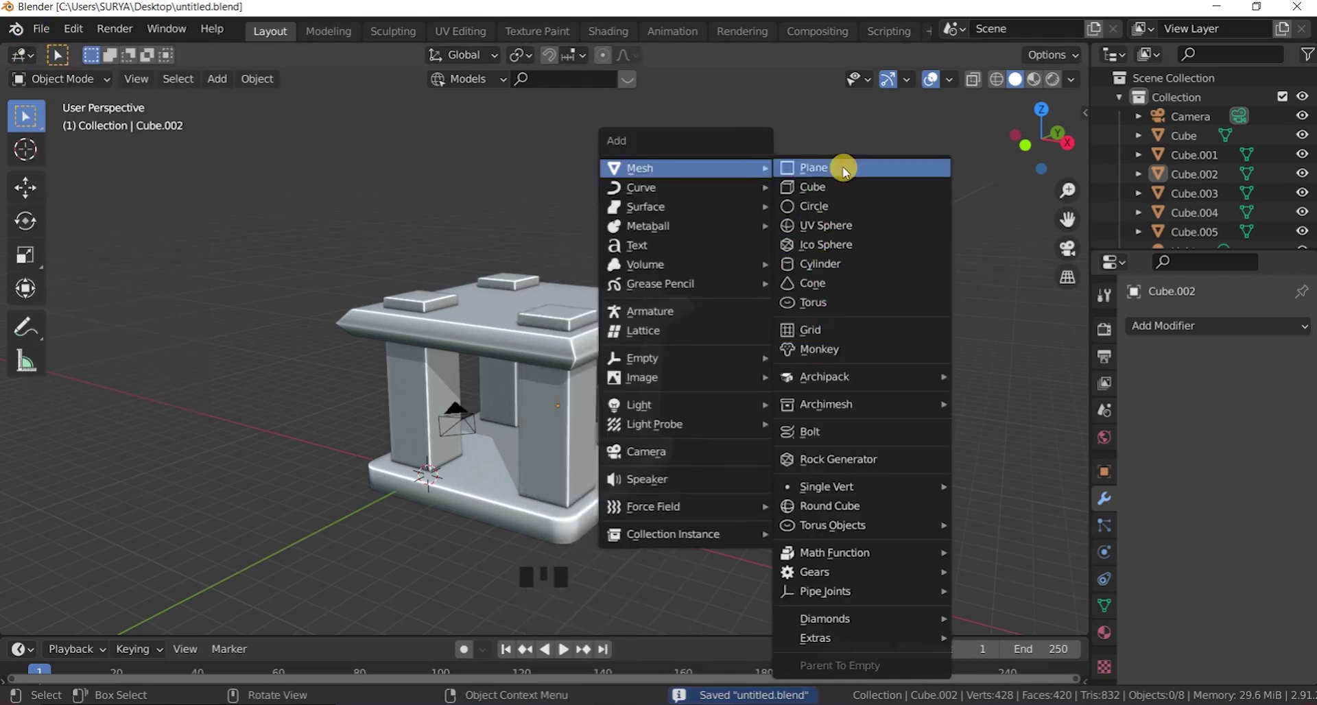
left_click(820, 283)
scroll(533, 446, "up", 2)
key("g")
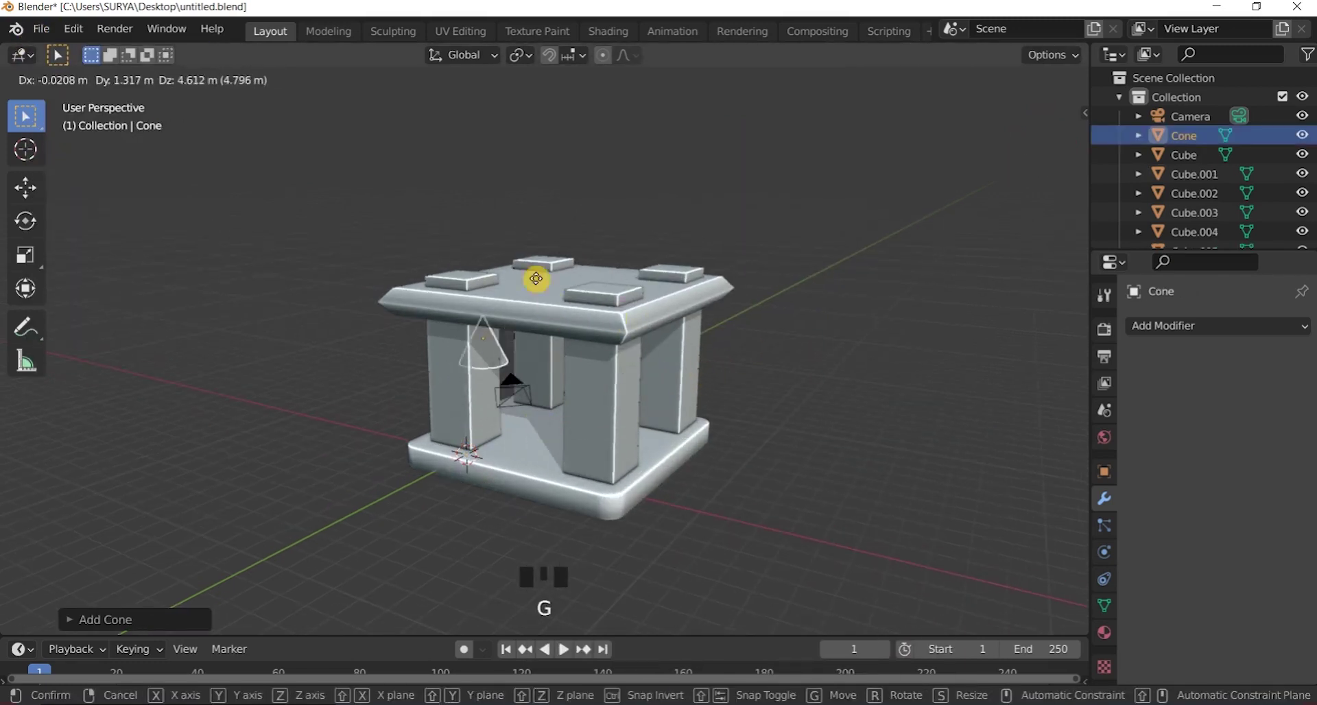
left_click(512, 134)
scroll(603, 329, "down", 2)
Step: Enter Edit Mode on the cone and select its circular base face
left_click(62, 79)
left_click(59, 120)
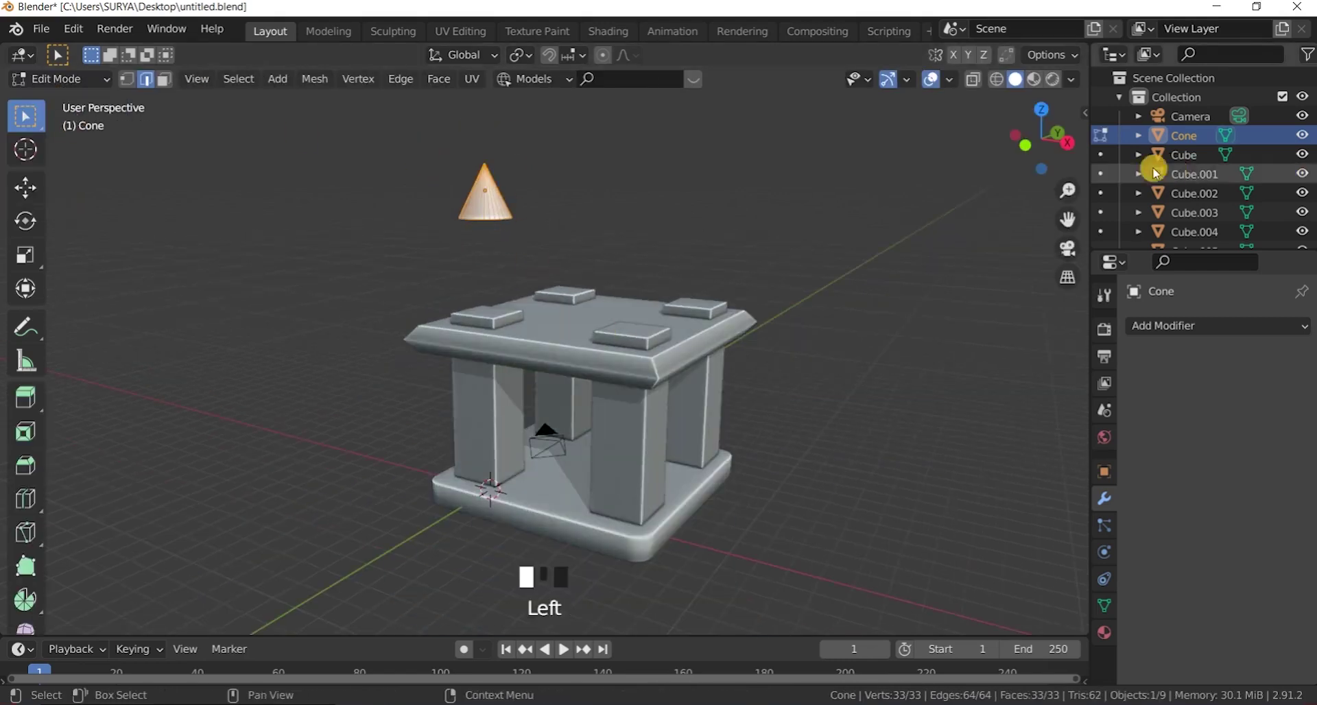
middle_click_drag(583, 295, 567, 208)
scroll(524, 208, "up", 4)
left_click(431, 217)
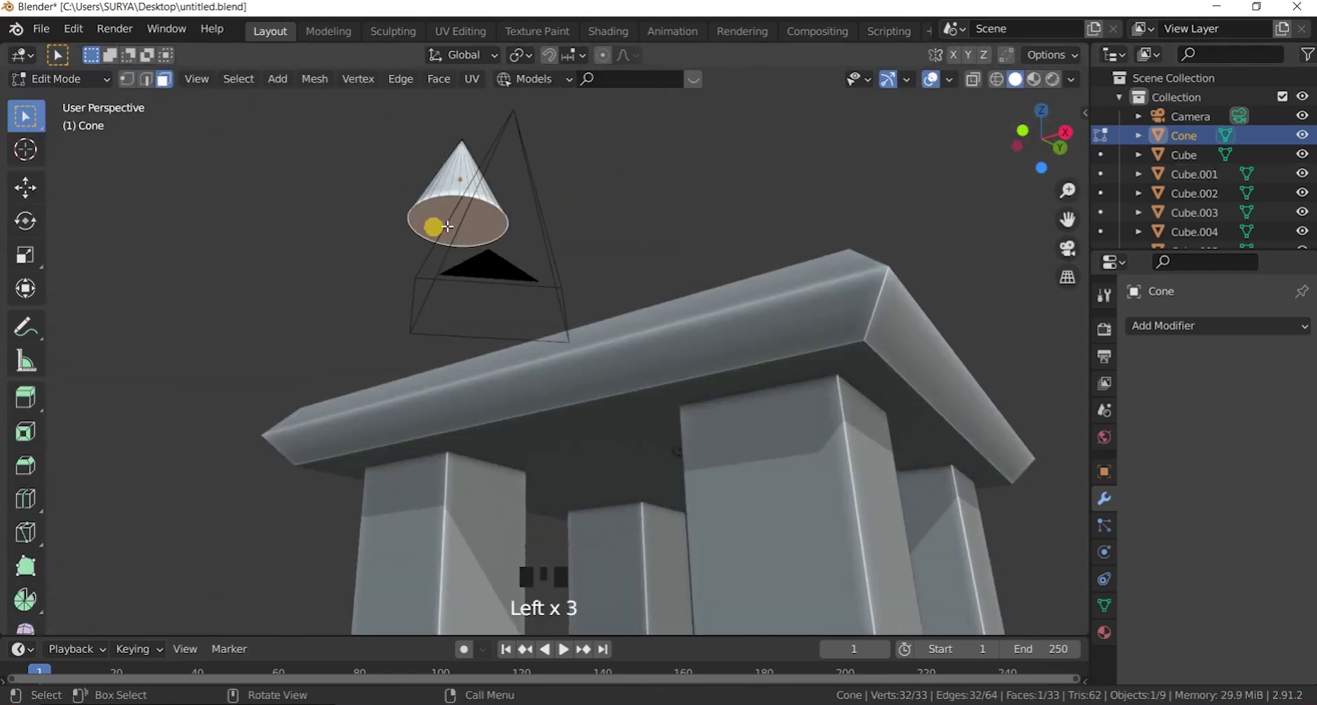
Step: Extrude the cone's base face downward into a short cylinder and return to Object Mode
key("e")
left_click(472, 266)
scroll(472, 267, "down", 3)
middle_click_drag(472, 266, 569, 301)
left_click(62, 79)
left_click(54, 100)
Step: Try to move the cone along the Z axis
left_click(569, 264)
key("g")
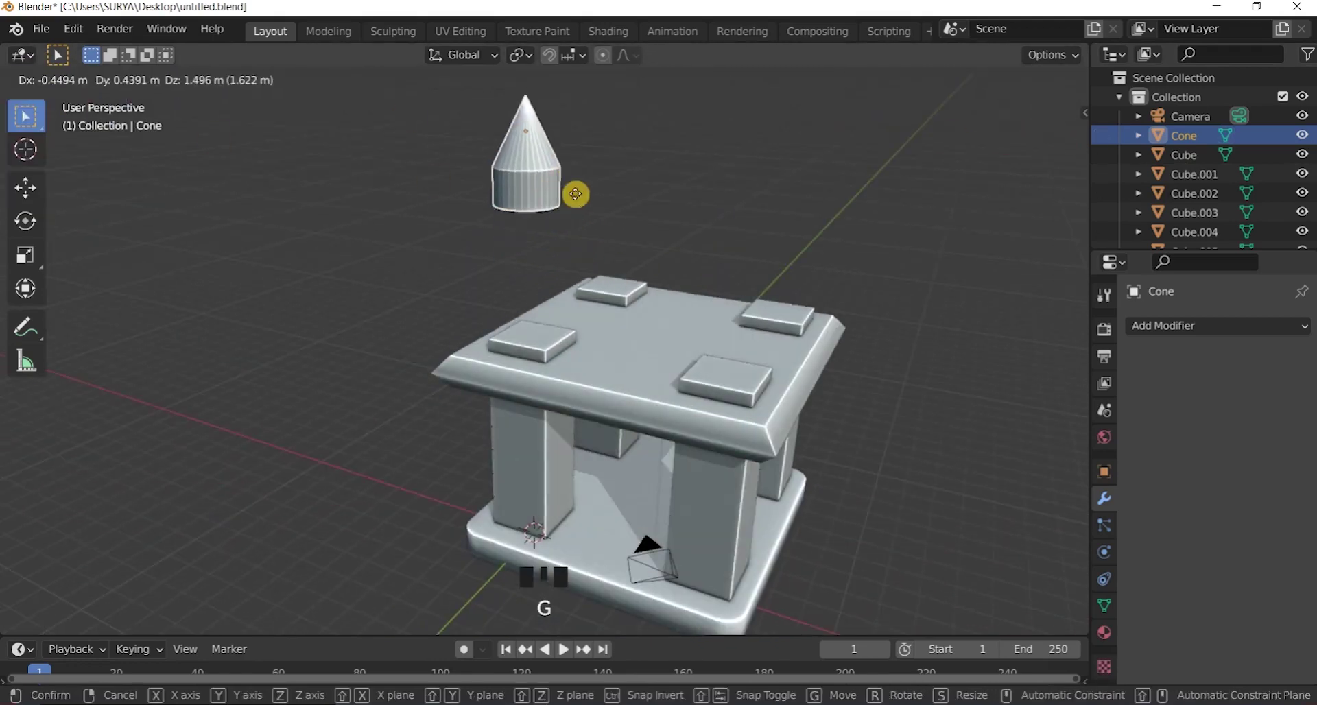
key("z")
key("Escape")
middle_click_drag(569, 302, 574, 220)
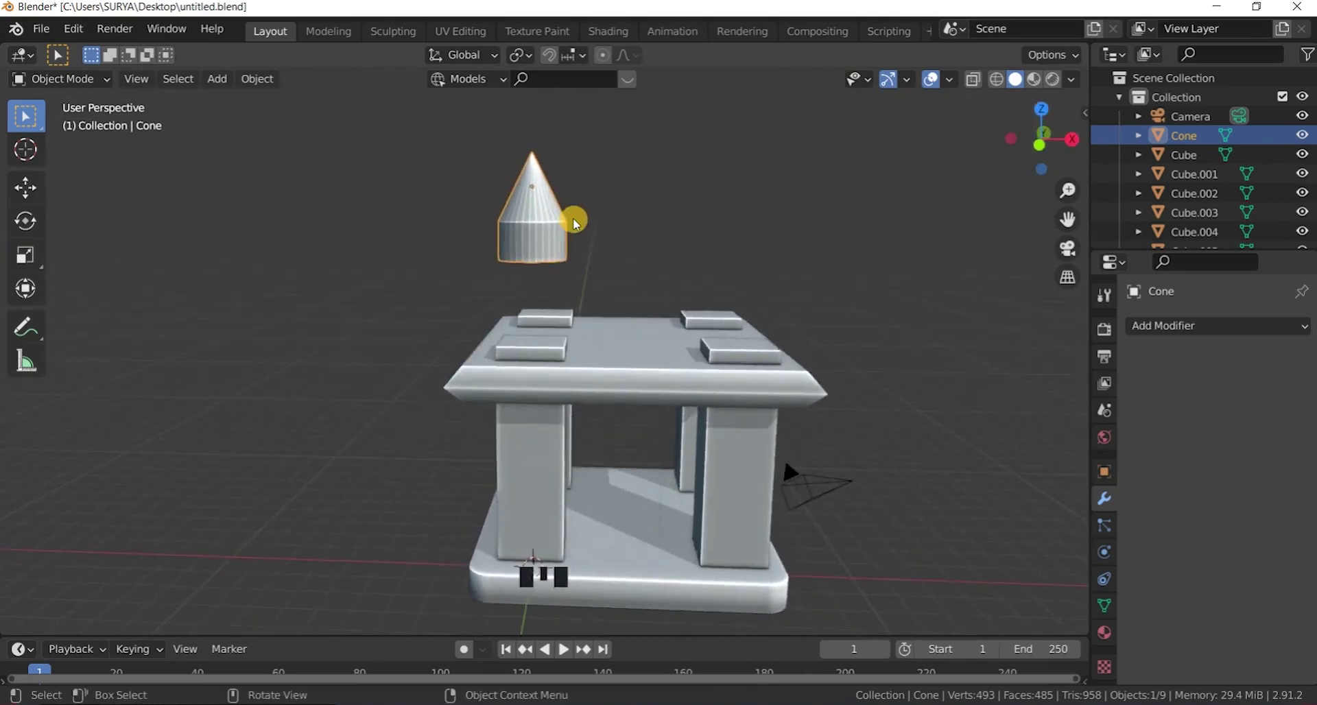
scroll(580, 234, "up", 2)
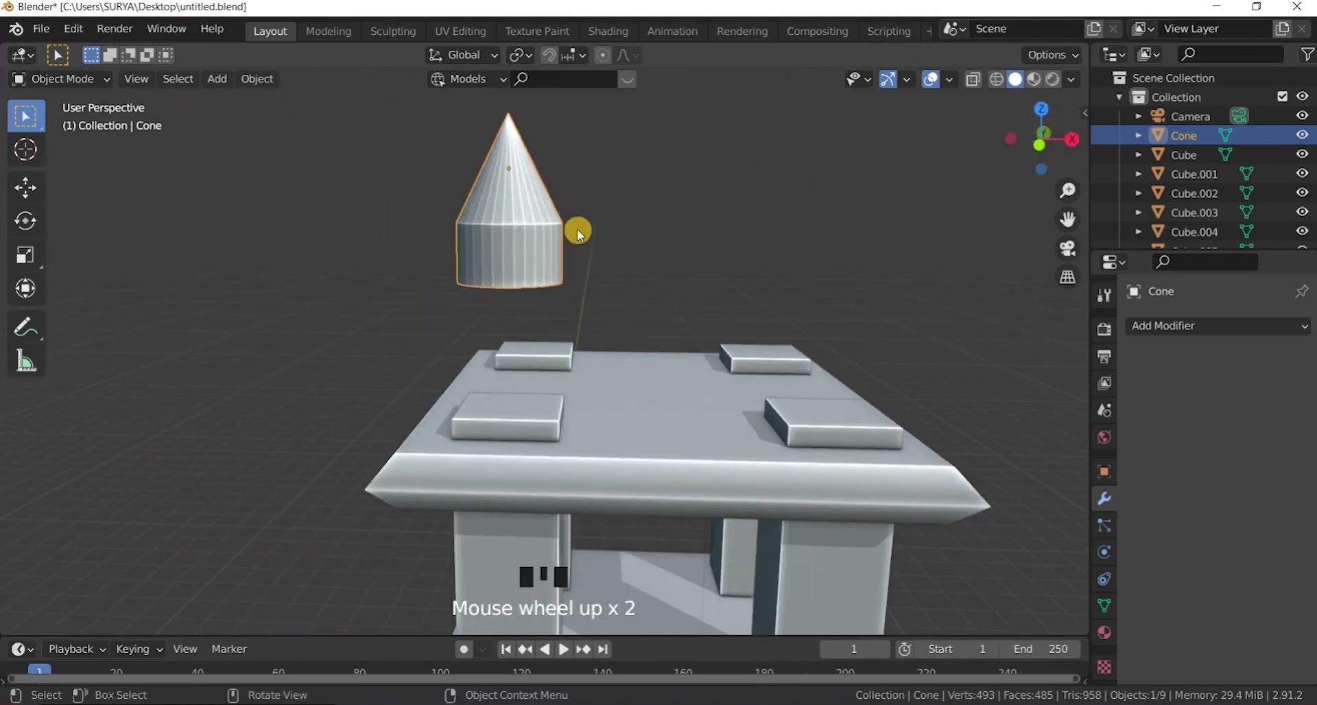
Step: Return to Edit Mode on the cone and undo the extrusion of its base face
left_click(78, 83)
left_click(63, 121)
scroll(538, 263, "up", 1)
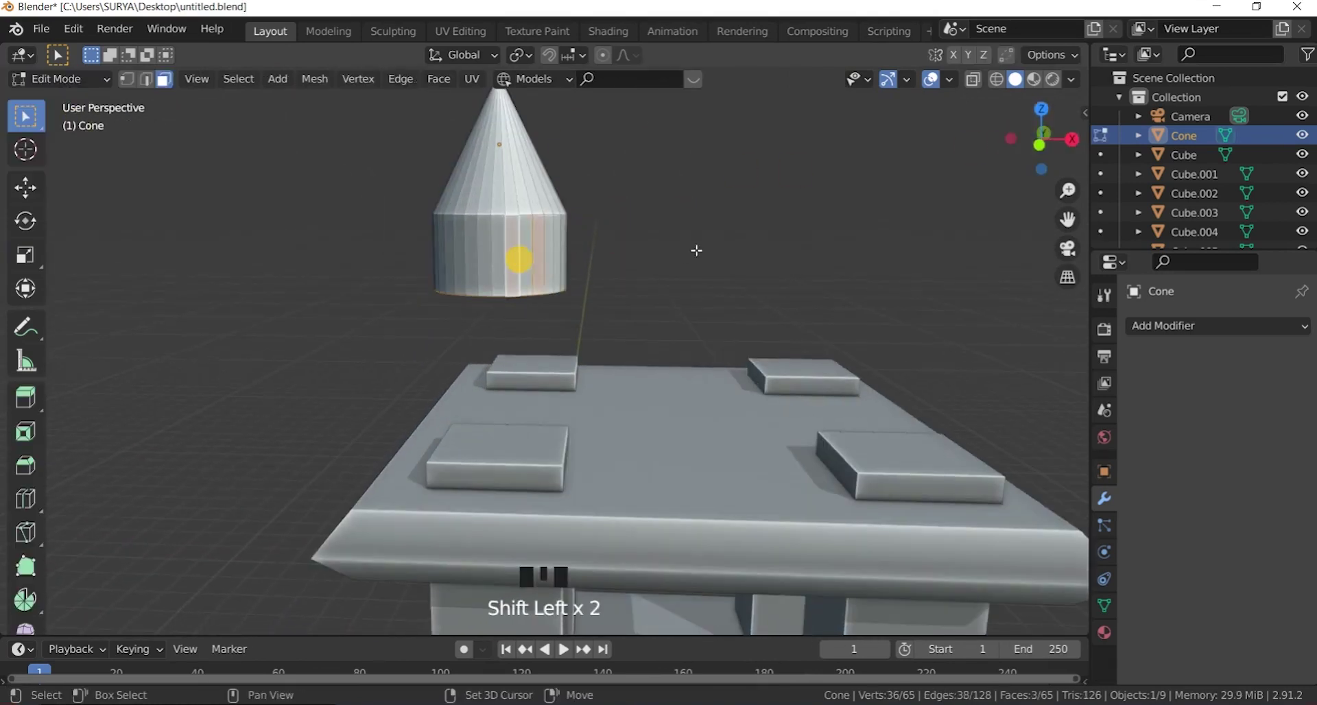
key("ctrl+z")
key("ctrl+z")
key("ctrl+z")
key("ctrl+z")
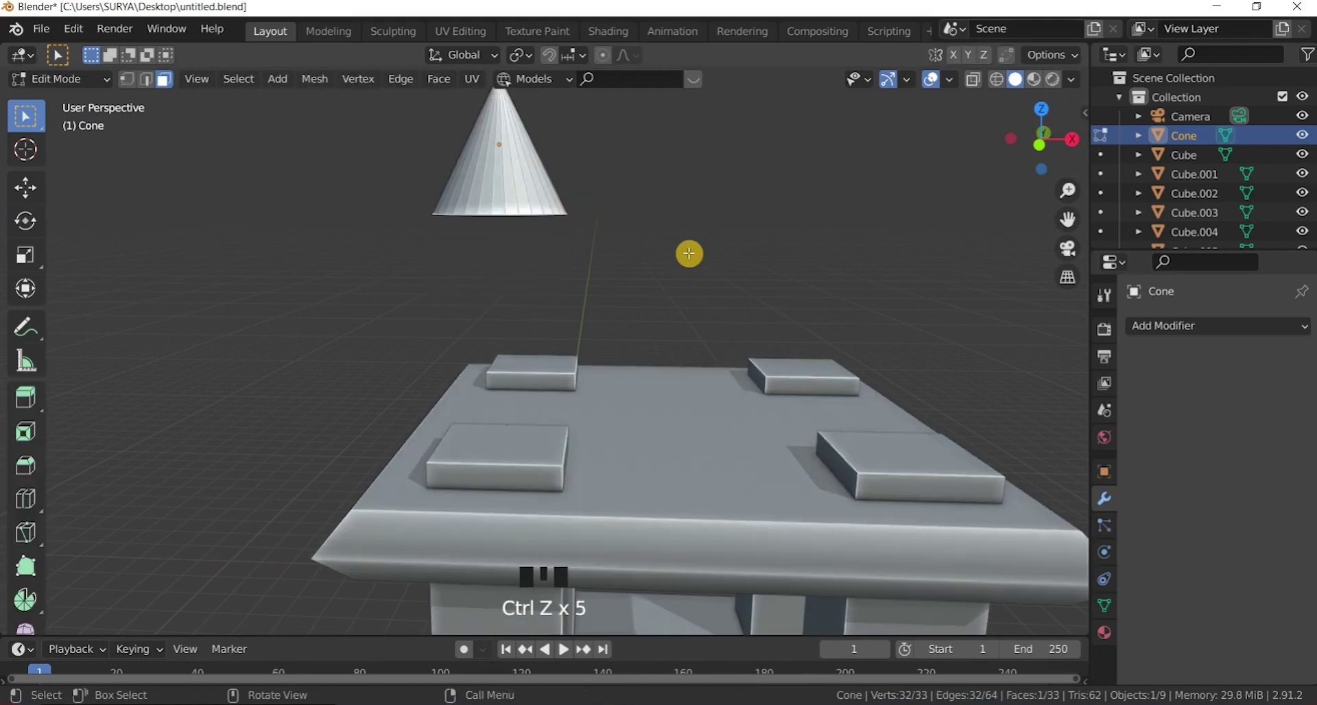
Step: Extrude the cone's base face downward by about 1.9 m to form a cylindrical body
key("s")
left_click(682, 306)
key("e")
left_click(662, 405)
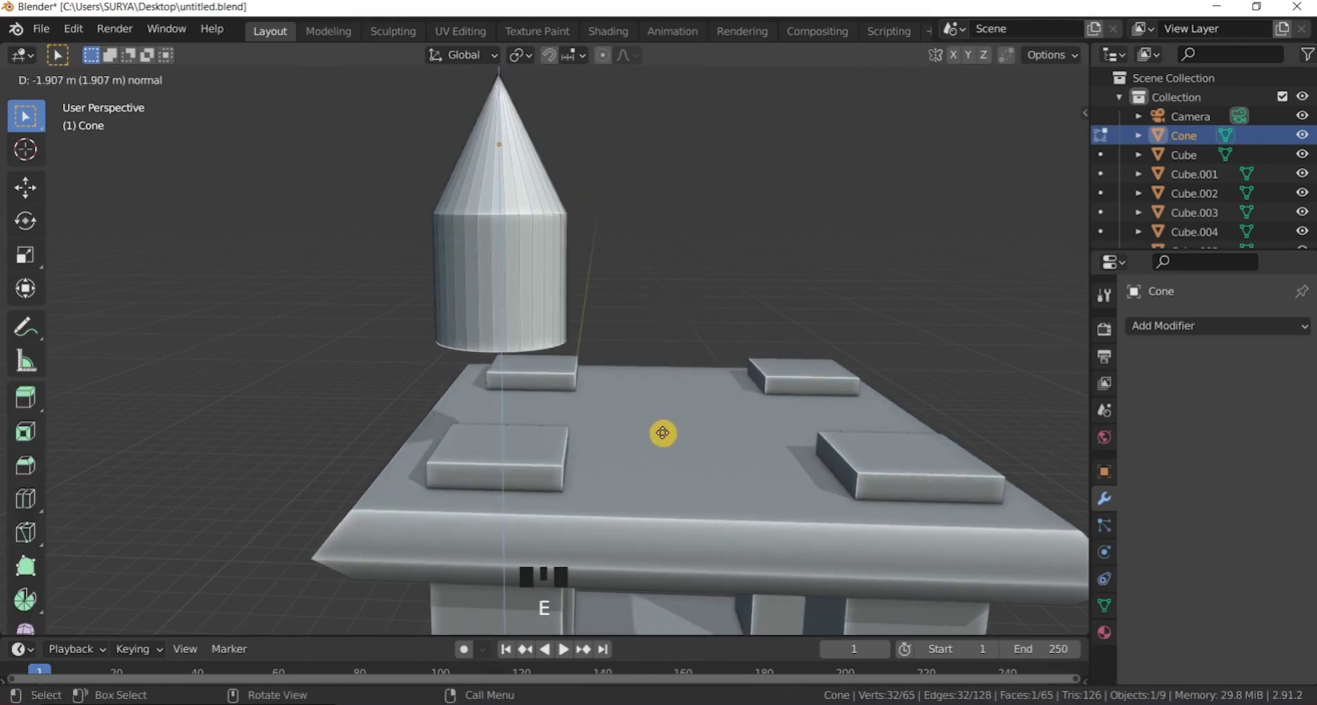
left_click(663, 433)
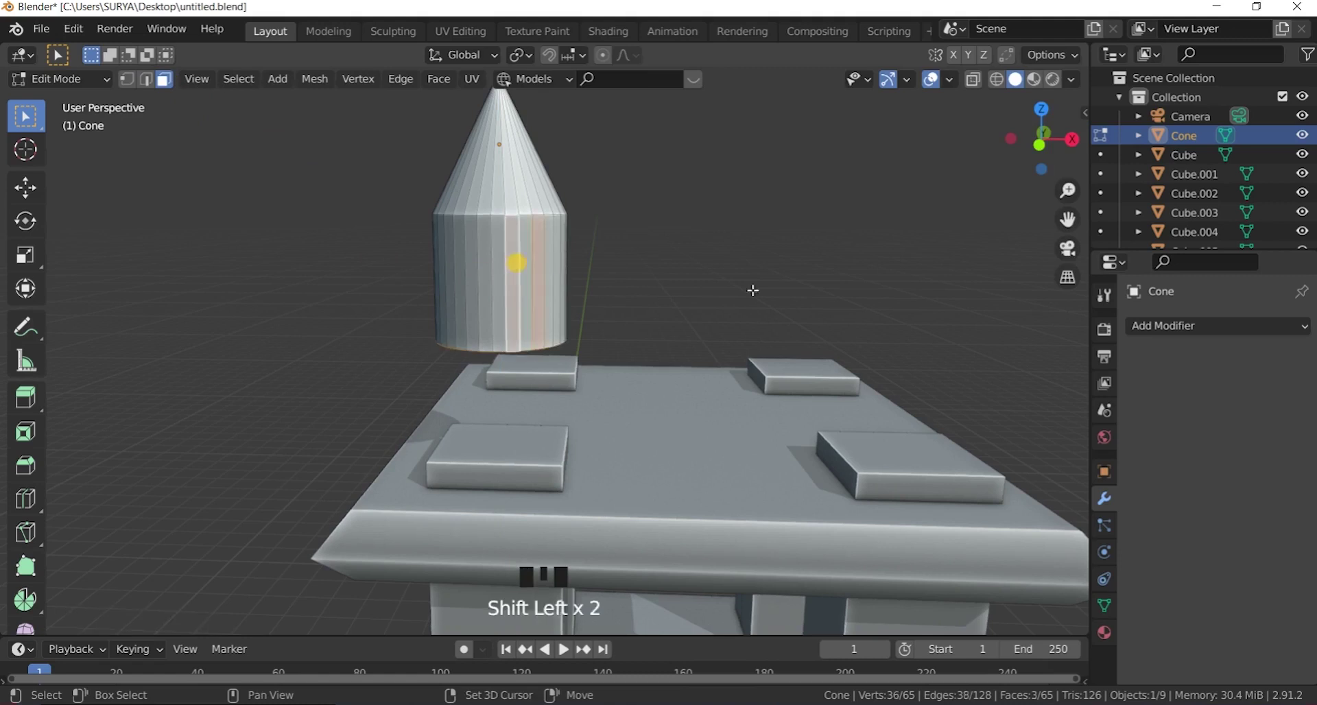
Step: Select every other side face around the cone's cylindrical body, then extrude the faces and scale them inward to form vertical grooves
left_click_drag(1041, 137, 558, 255)
scroll(554, 261, "up", 2)
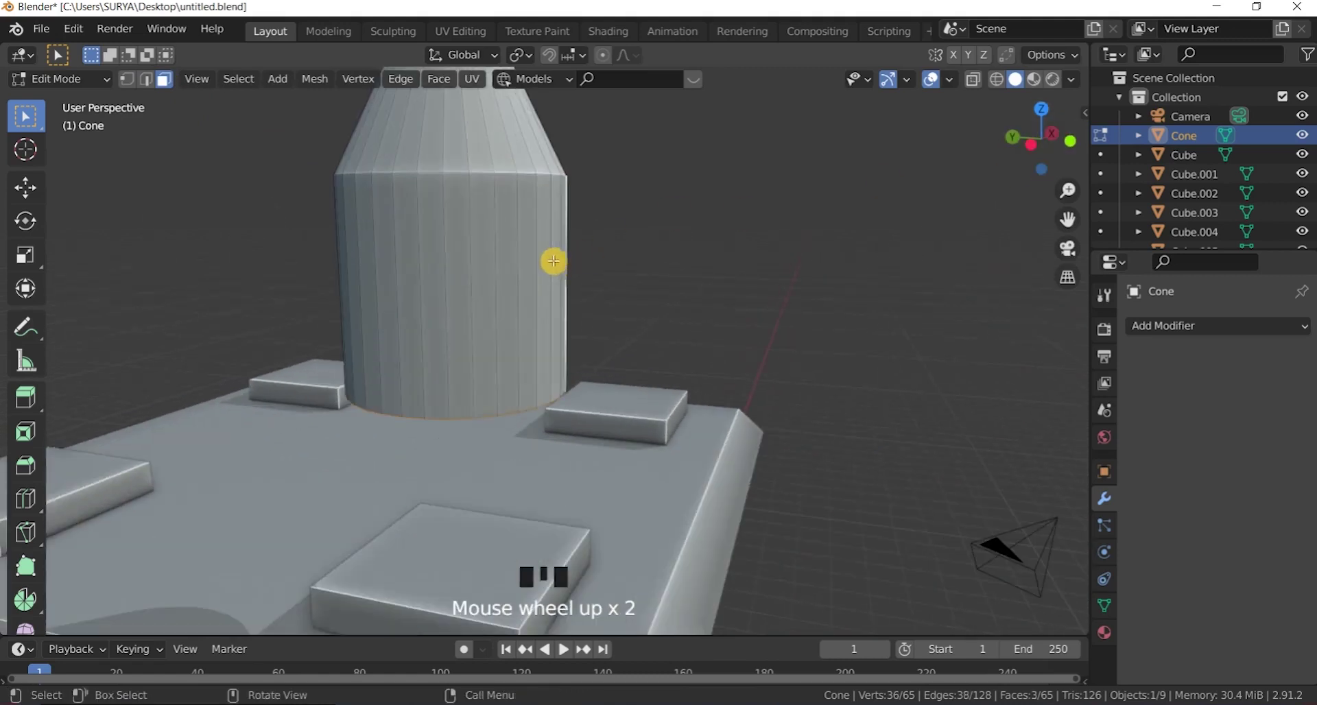
left_click(513, 243, "shift")
left_click(457, 241, "shift")
left_click(412, 239, "shift")
left_click_drag(1041, 138, 582, 223)
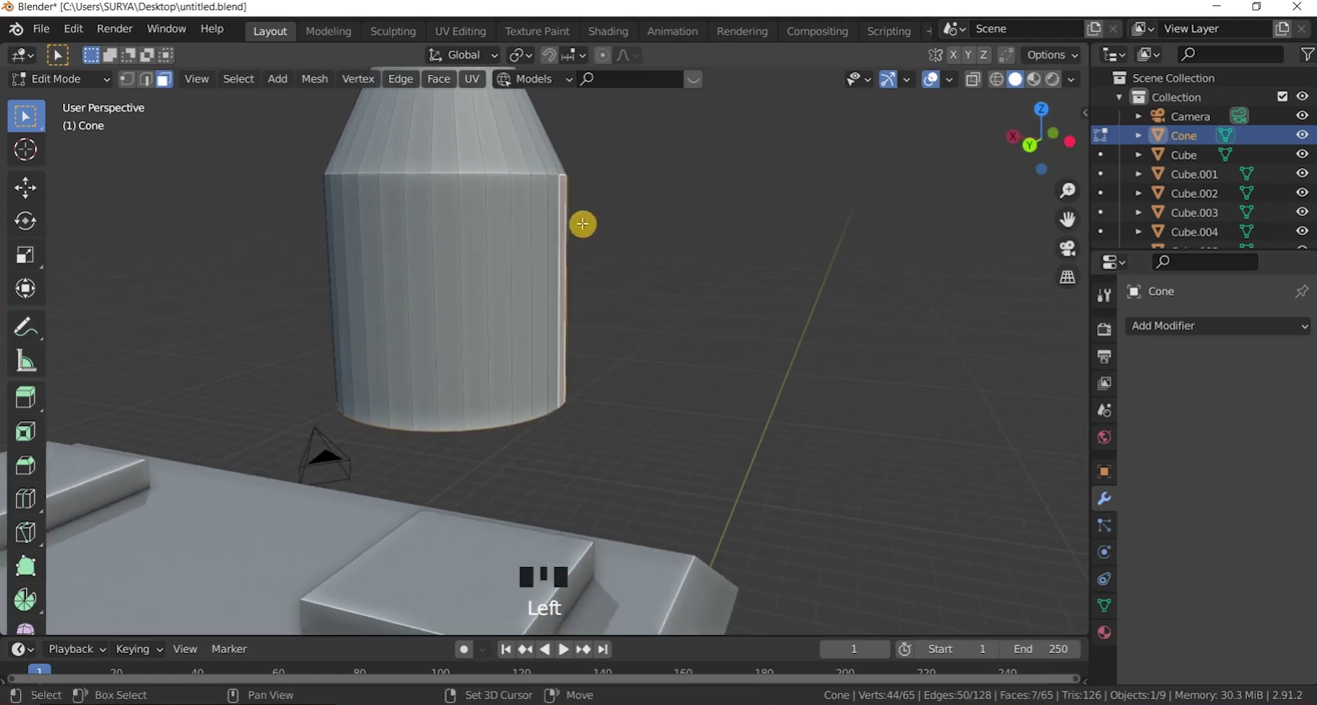
left_click(538, 225, "shift")
left_click(500, 229, "shift")
left_click(450, 238, "shift")
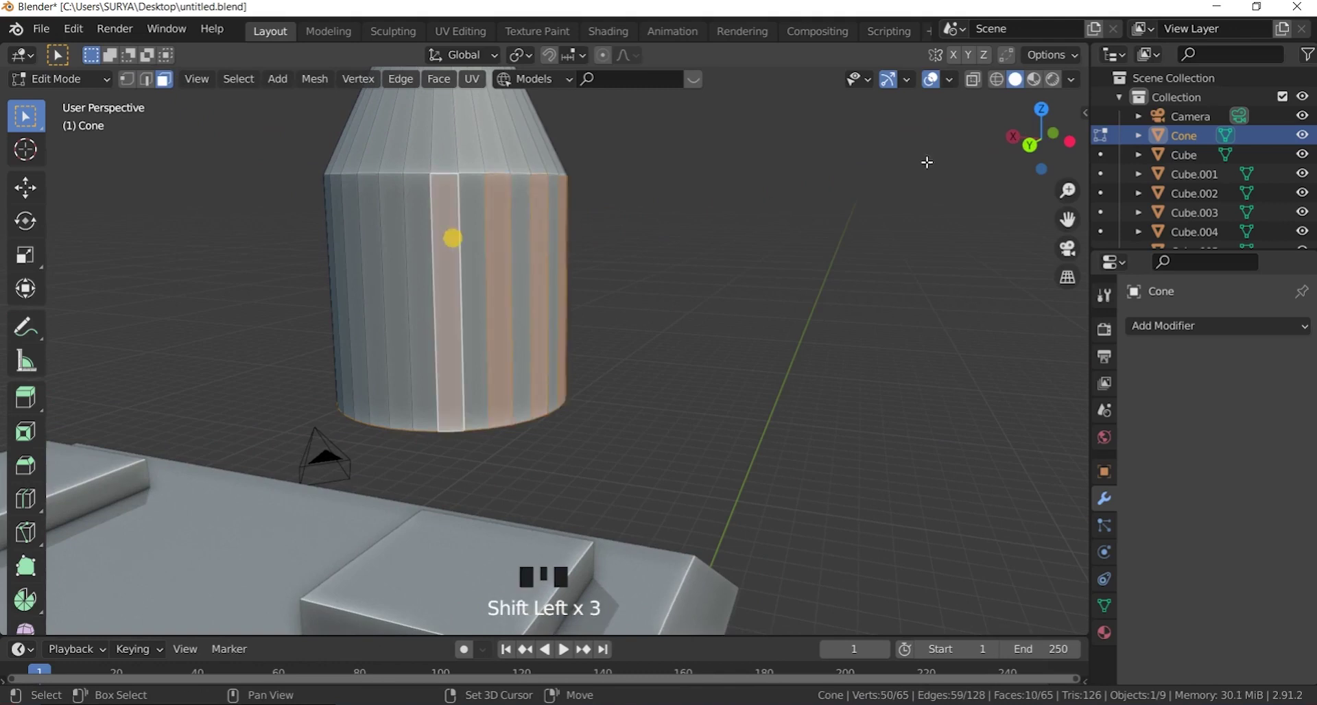
left_click_drag(1041, 137, 577, 232)
left_click(542, 238, "shift")
left_click(491, 243, "shift")
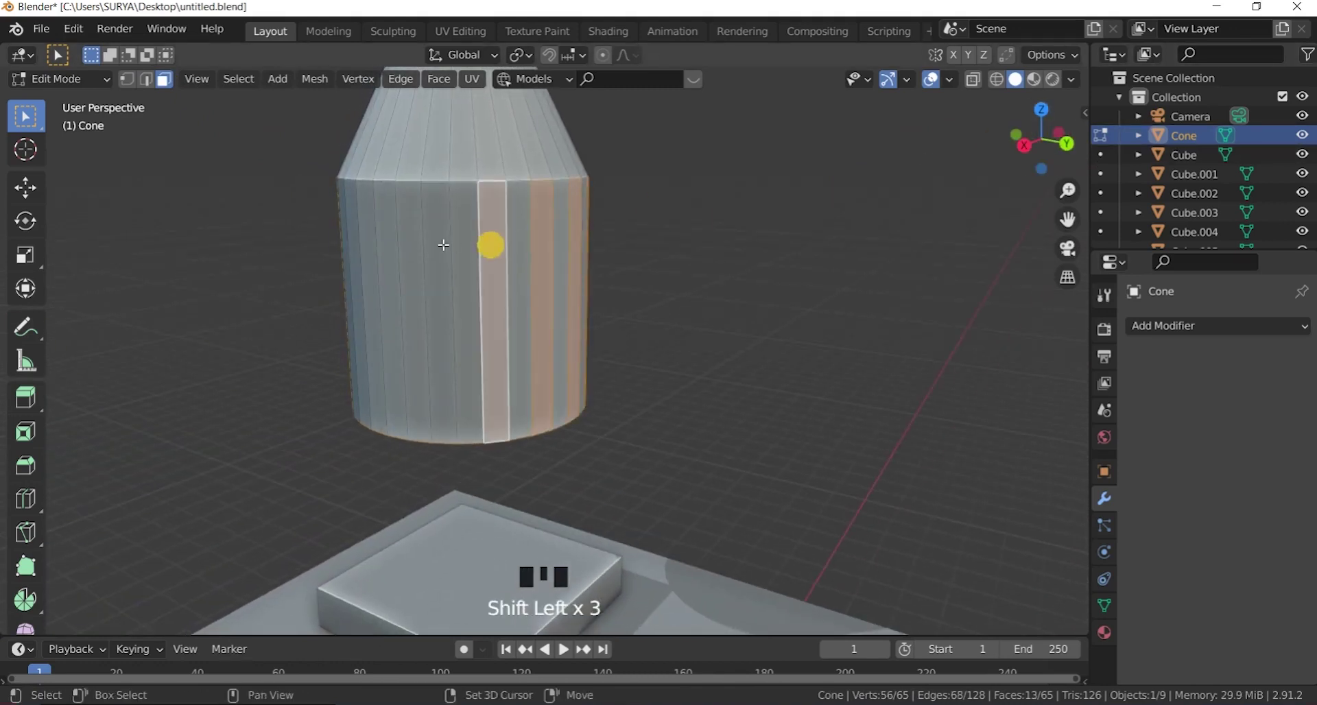
left_click(439, 241, "shift")
left_click_drag(1043, 138, 618, 227)
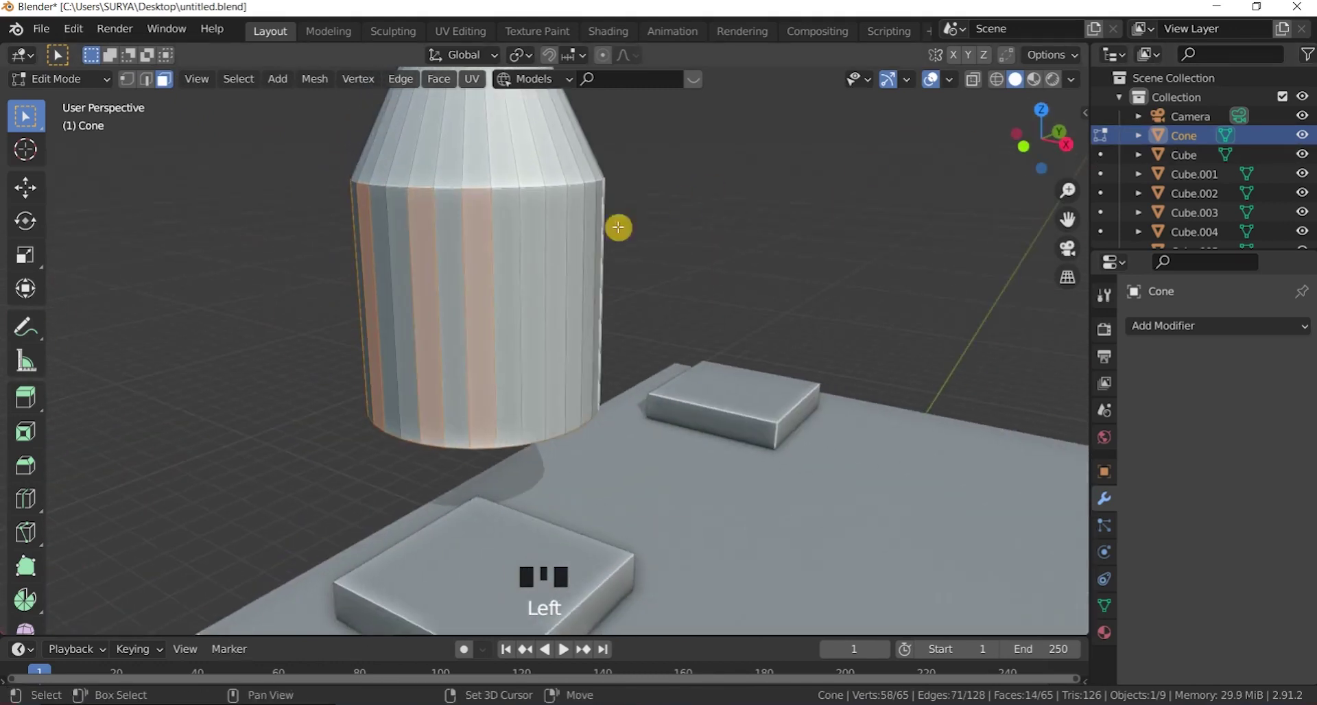
left_click(546, 249, "shift")
key("e")
key("s")
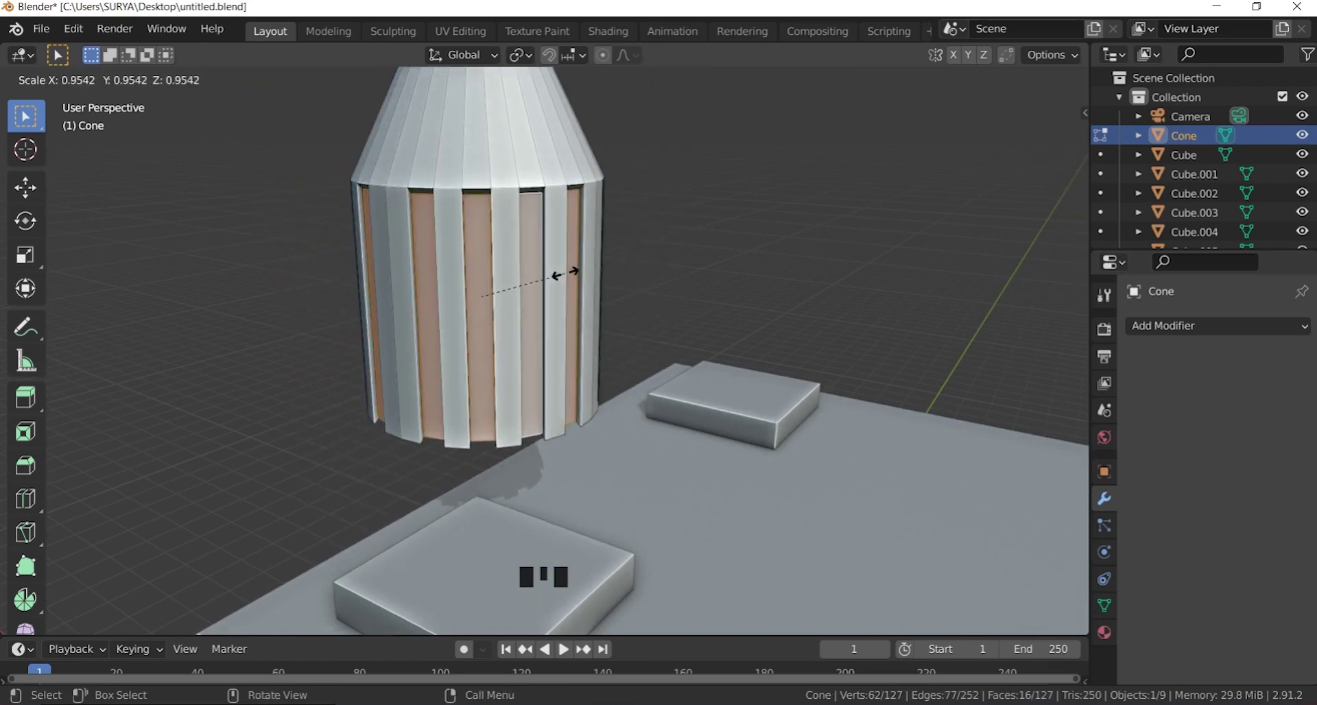
left_click(467, 294)
Step: Return to Object Mode and shade the grooved cone smooth
left_click(61, 79)
left_click(62, 94)
scroll(664, 314, "down", 3)
right_click(599, 221)
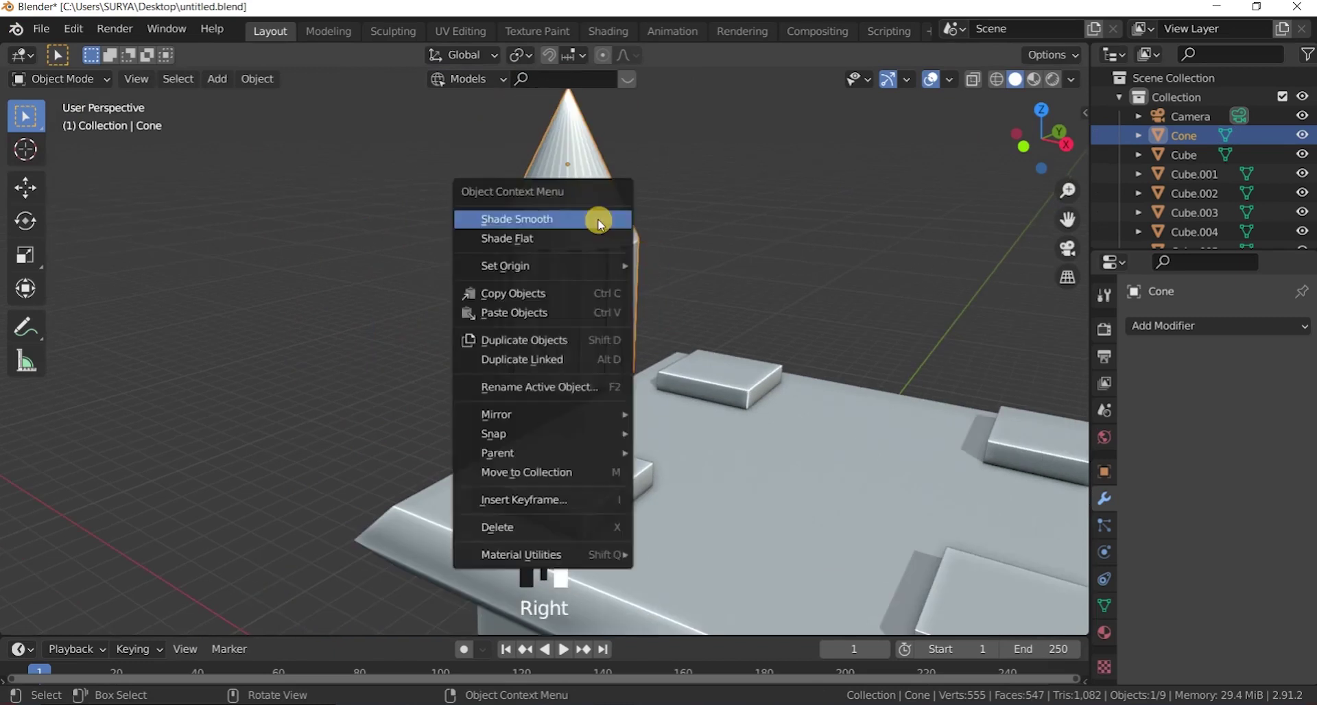
left_click(599, 221)
left_click(698, 231)
Step: Add a Subdivision Surface modifier to the cone with viewport and render levels of 4
left_click_drag(1220, 331, 953, 655)
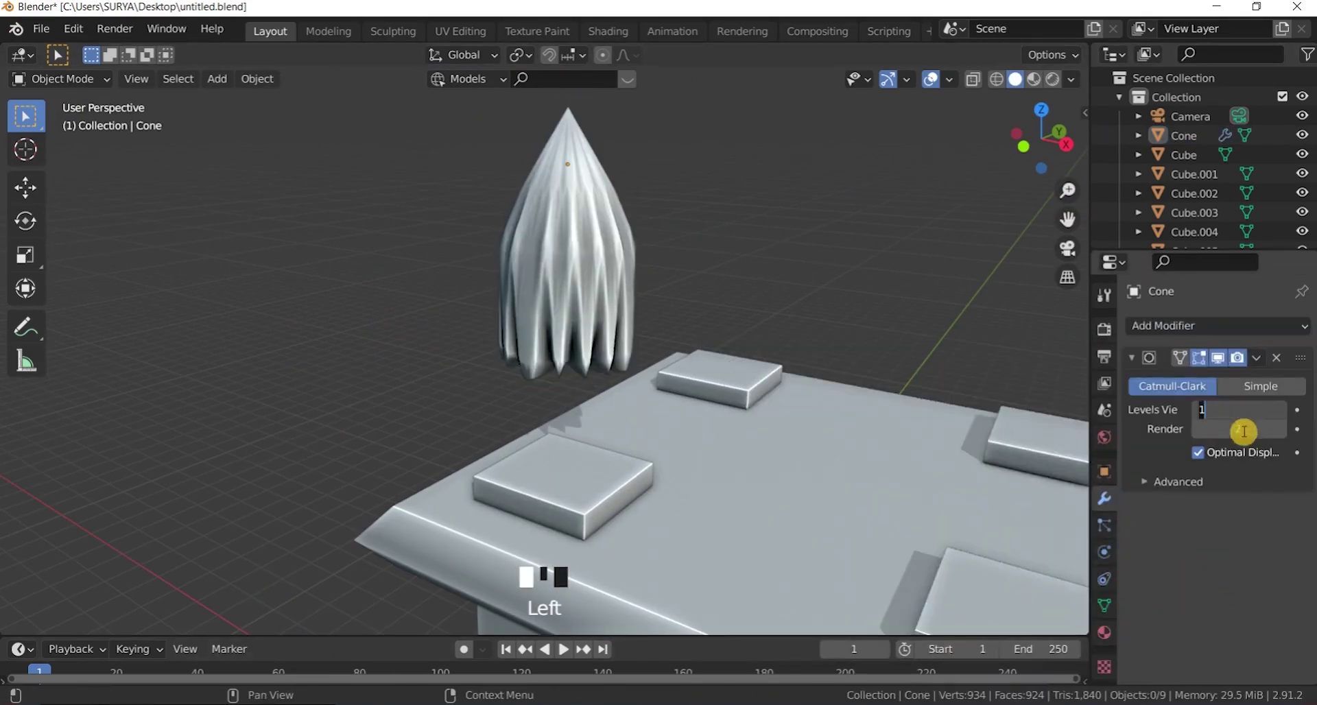
type("3")
left_click(965, 301)
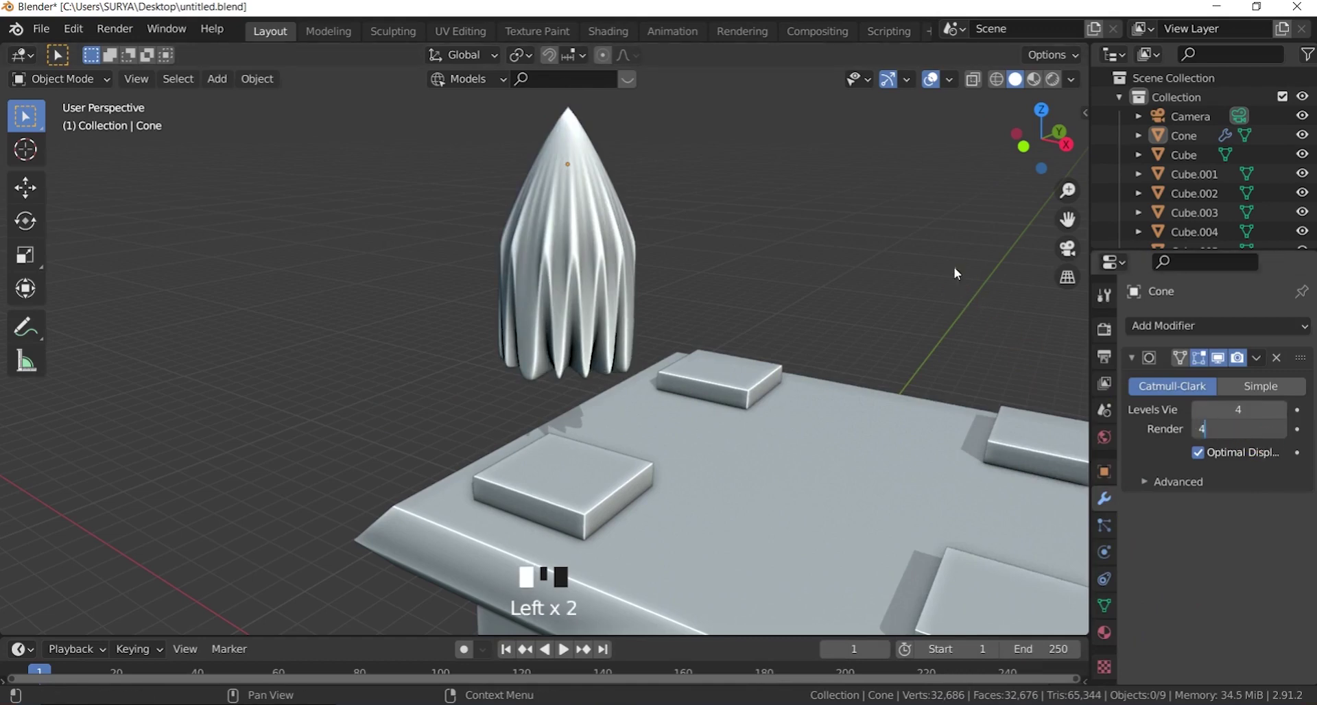
left_click(926, 269)
scroll(729, 269, "down", 2)
left_click_drag(1035, 147, 953, 170)
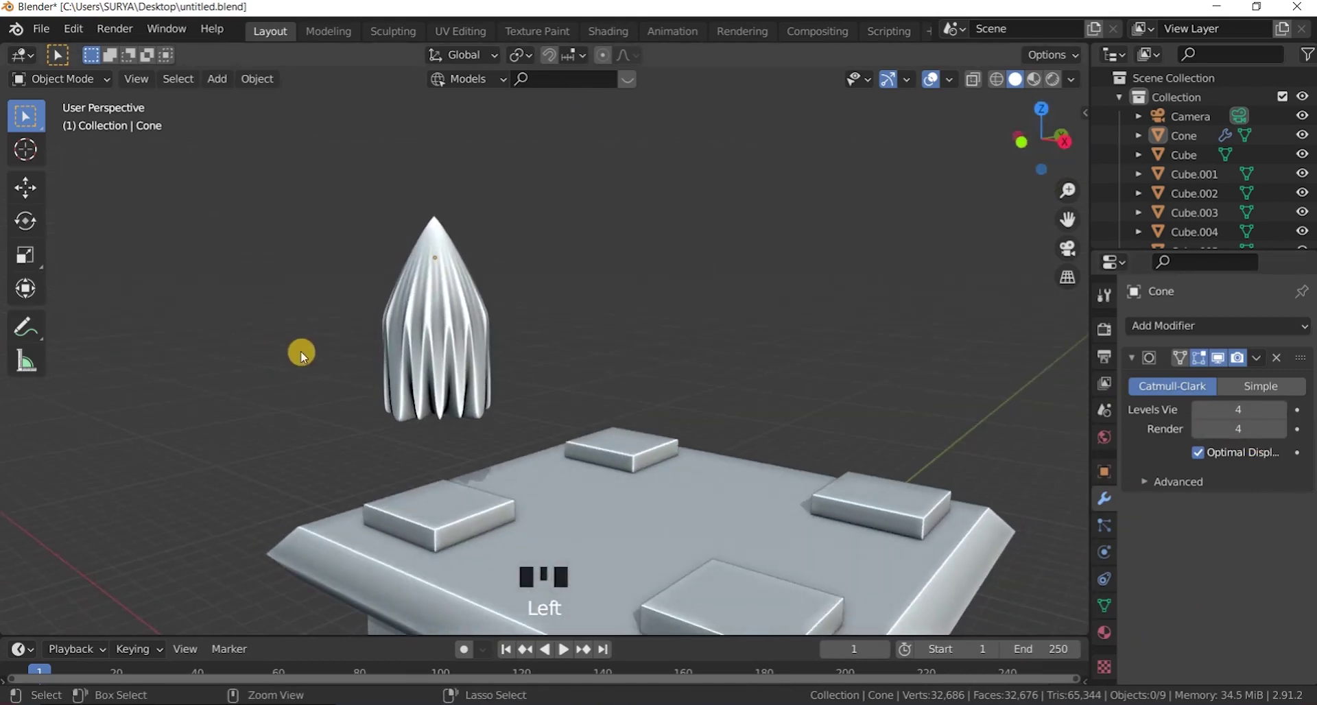
Step: Undo the cone's subdivision, smooth shading and inward groove extrusion, going back to the plain cylindrical body in Edit Mode
key("ctrl+z")
key("ctrl+z")
key("ctrl+z")
scroll(532, 384, "up", 2)
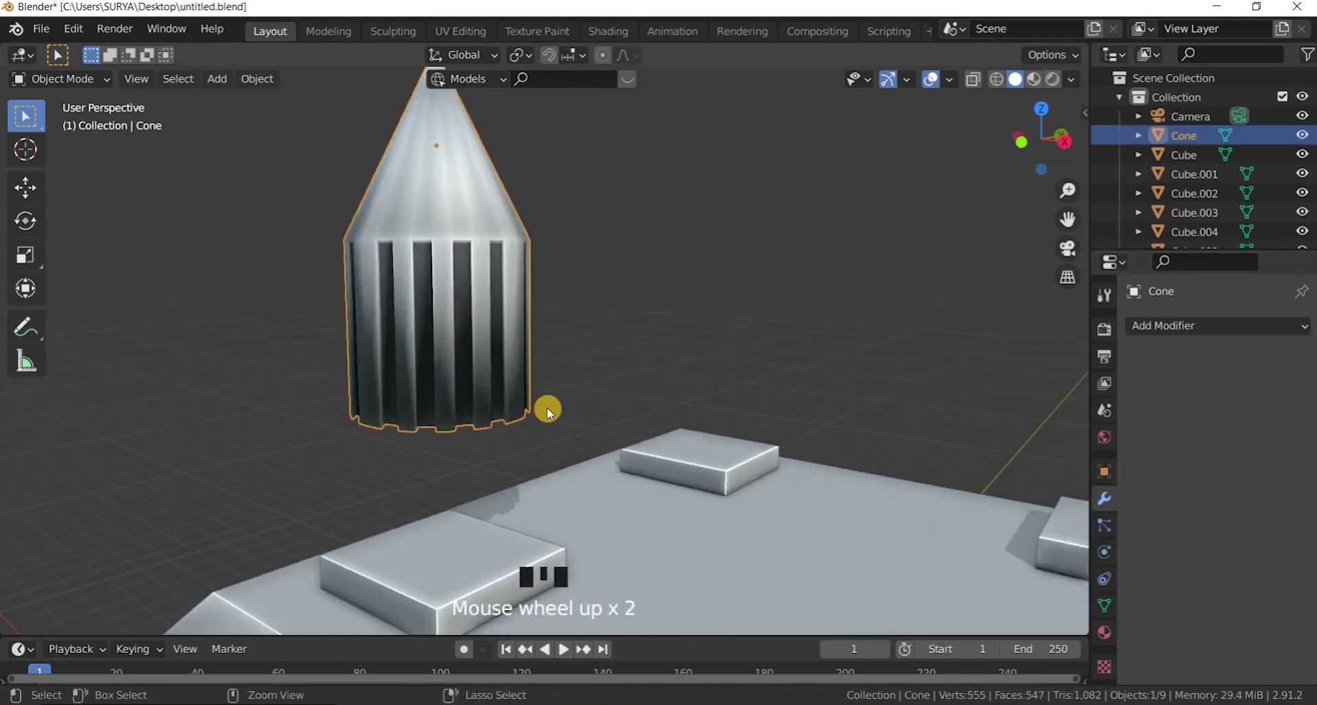
key("ctrl+z")
left_click_drag(1046, 156, 941, 194)
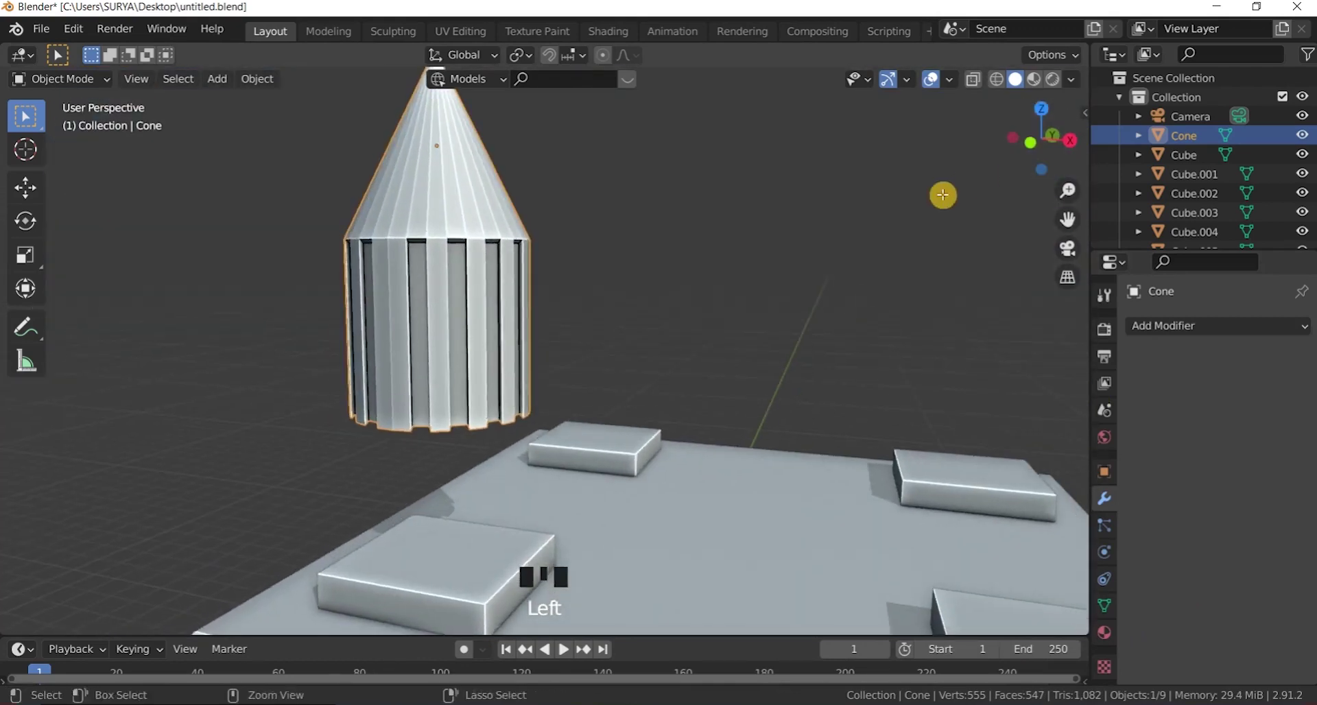
key("ctrl+z")
key("ctrl+z")
Step: Select the bottom edge loop of the cone's body and scale it inward so the body tapers downward
scroll(547, 379, "down", 2)
scroll(618, 316, "up", 2)
left_click(702, 289)
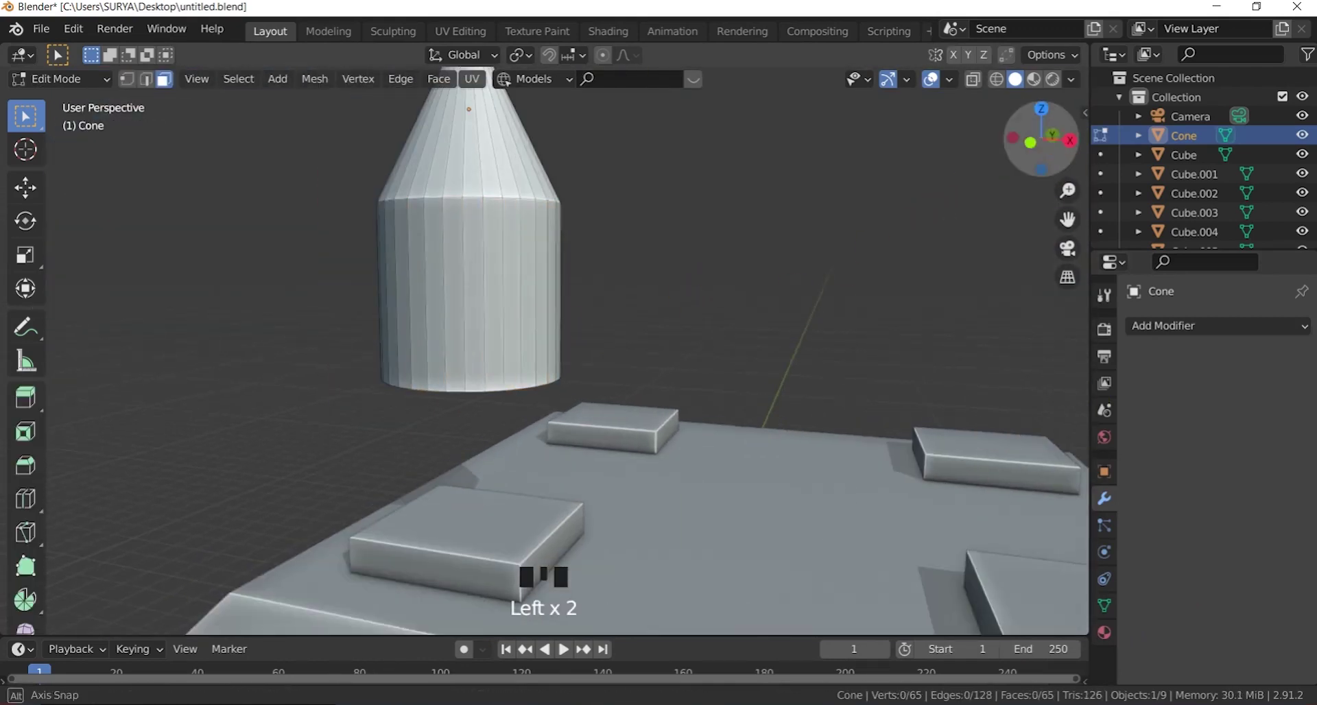
left_click_drag(1041, 141, 1022, 145)
left_click(65, 78)
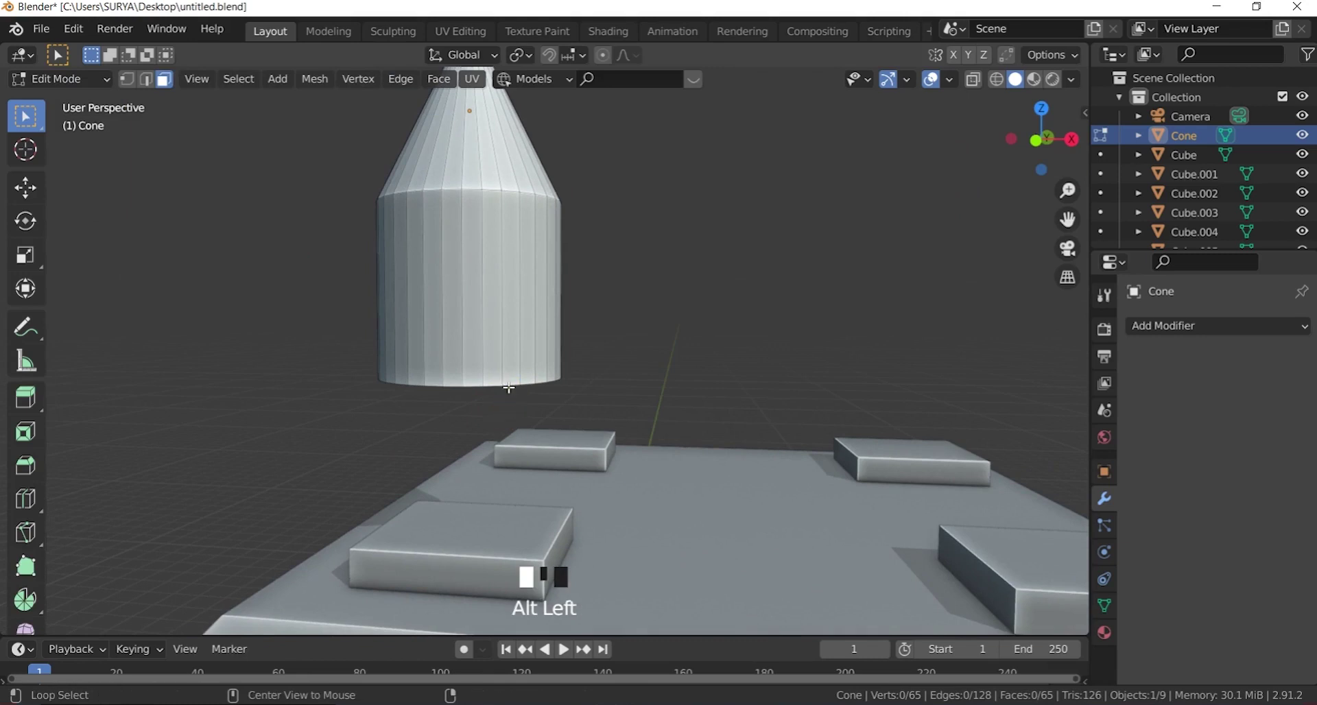
left_click(146, 79)
key("s")
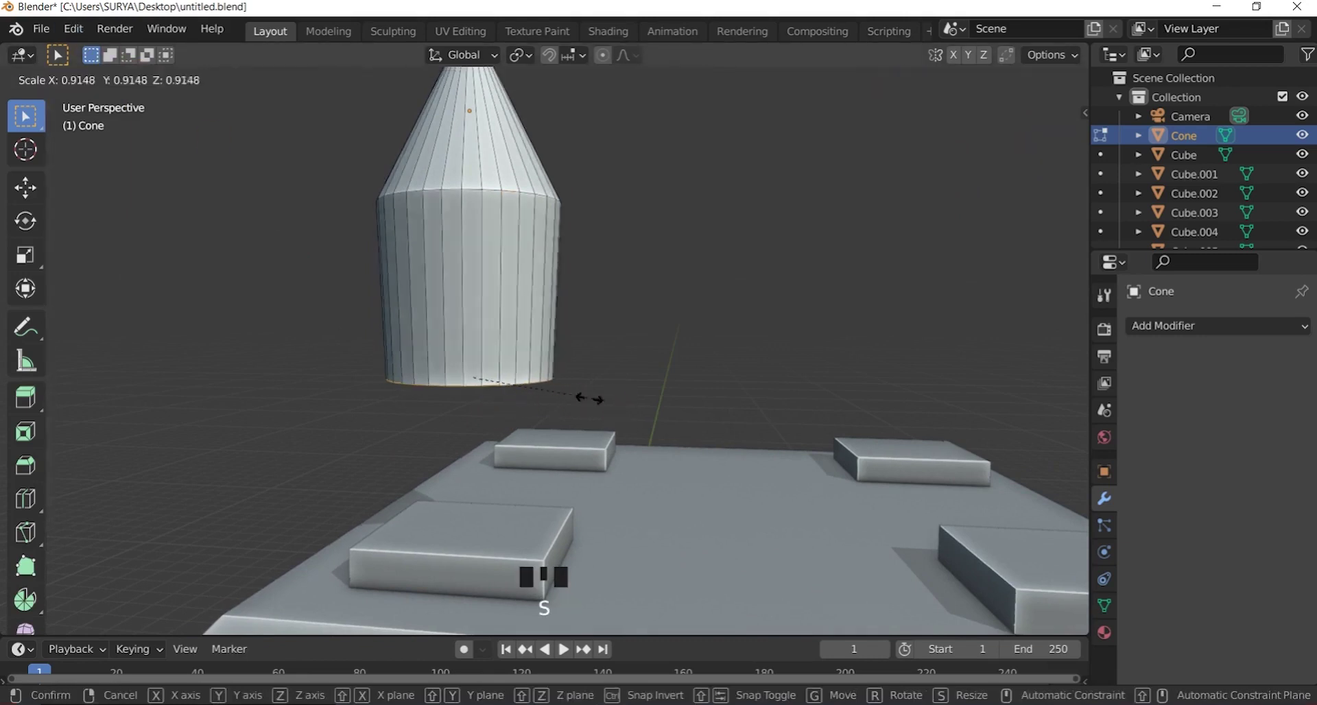
left_click(547, 386)
Step: Extrude the tapered body's bottom loop downward, scaling it outward into a short flared foot, and save the file
scroll(538, 387, "up", 1)
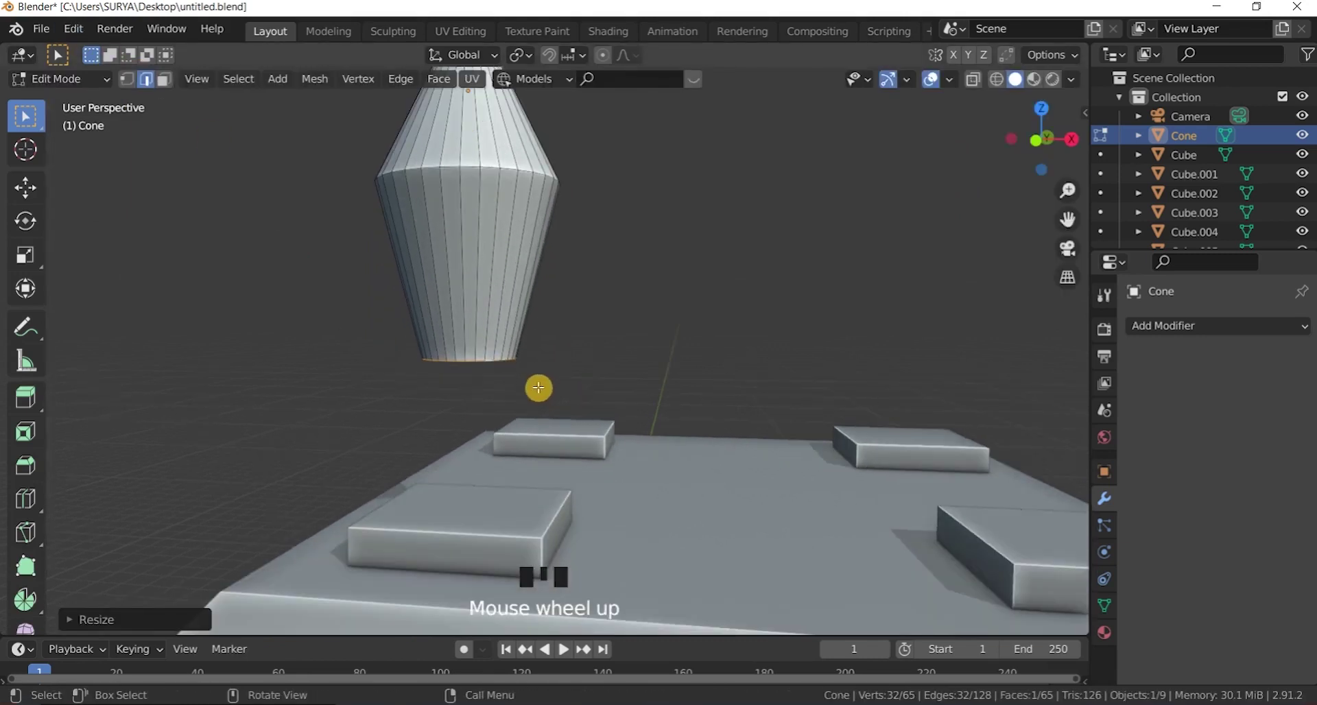
key("e")
left_click(529, 413)
key("s")
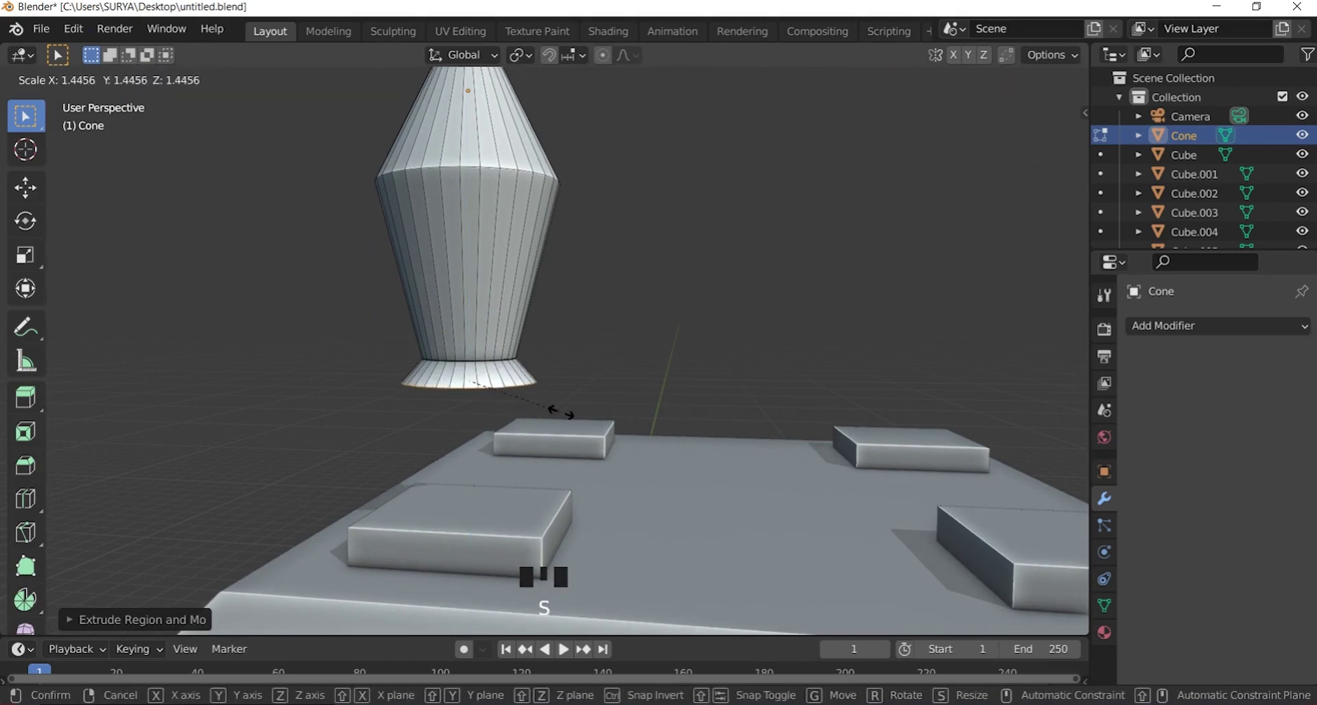
left_click(552, 409)
scroll(542, 409, "down", 2)
left_click(41, 29)
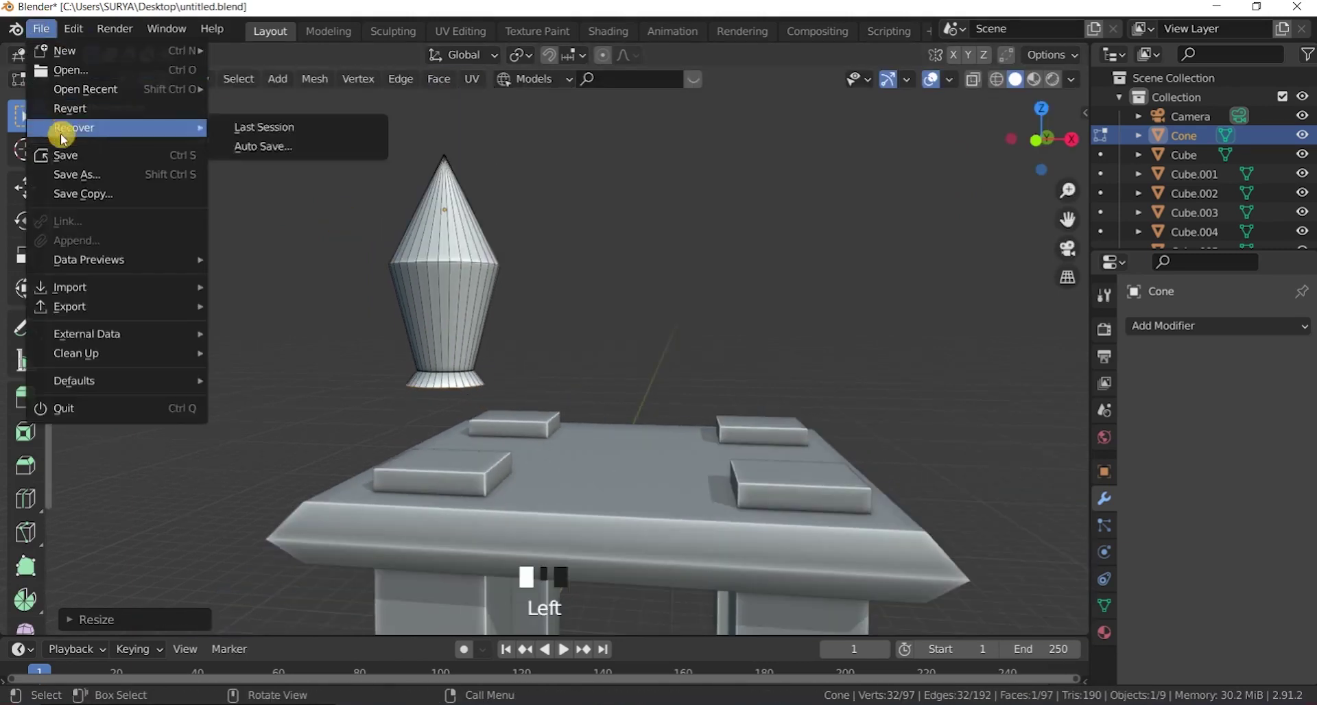
left_click(62, 154)
Step: Select every other side face around the tapered body, extrude them and scale them inward to about 0.94 to form grooves
scroll(493, 338, "up", 2)
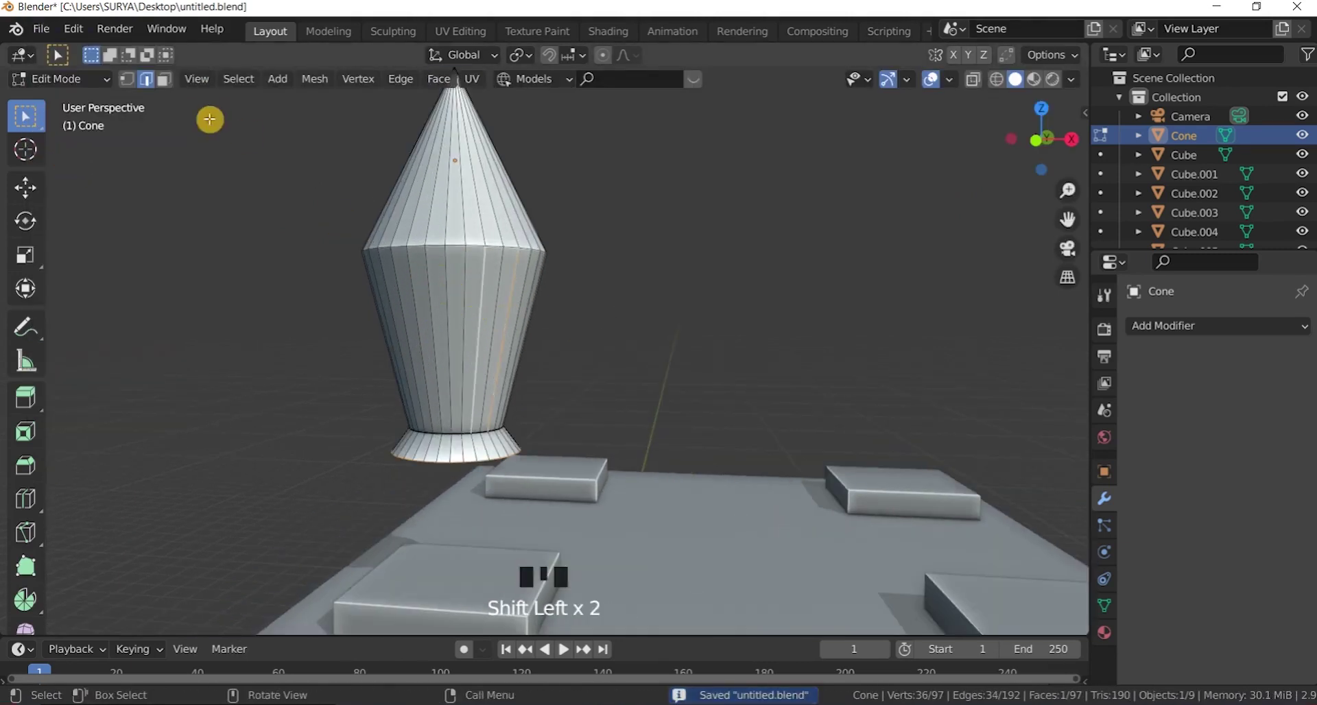
left_click_drag(1041, 140, 493, 311)
left_click(485, 322, "shift")
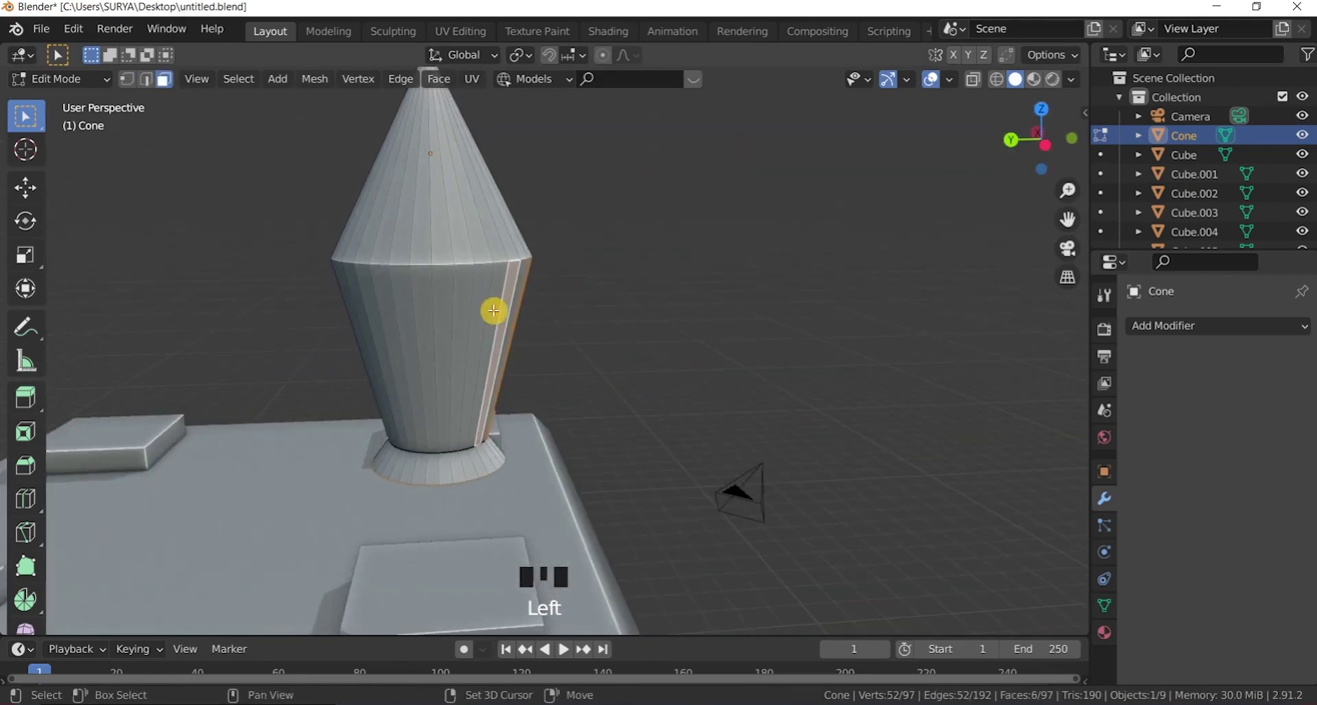
left_click(444, 308, "shift")
left_click_drag(1029, 138, 570, 317)
left_click(512, 311, "shift")
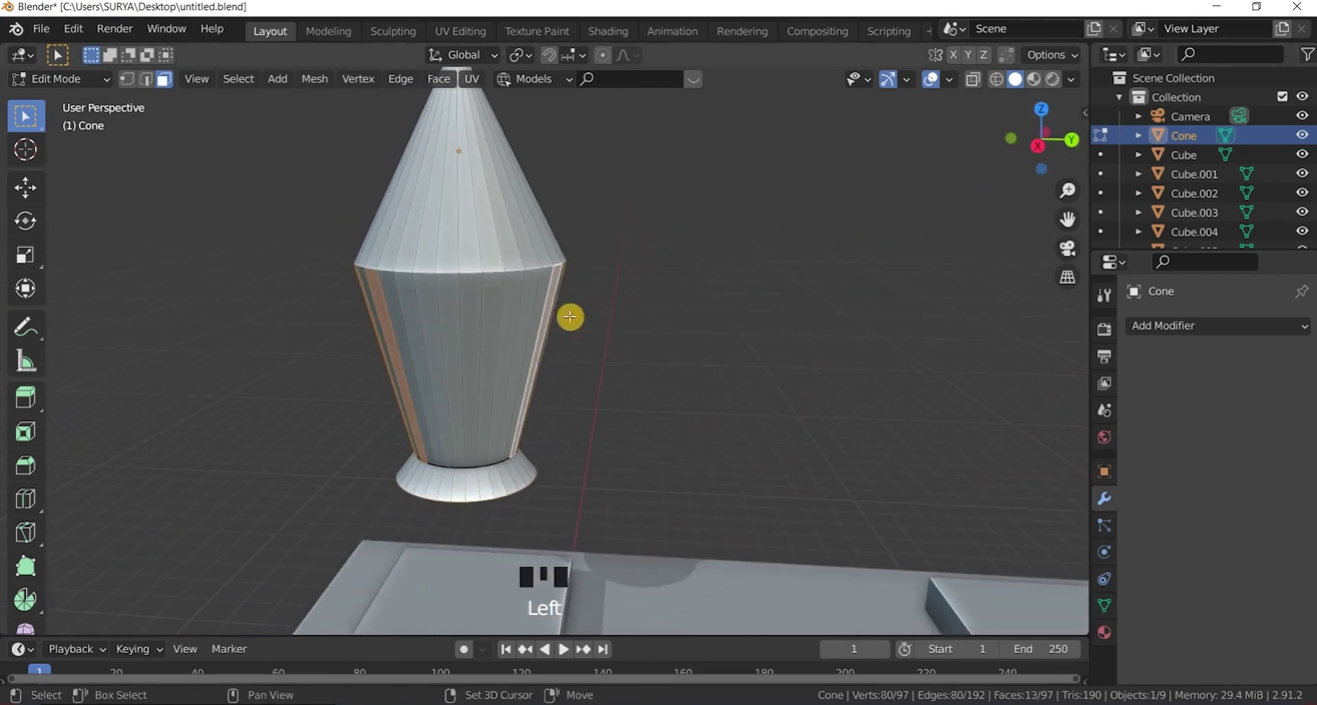
left_click_drag(1020, 139, 538, 312)
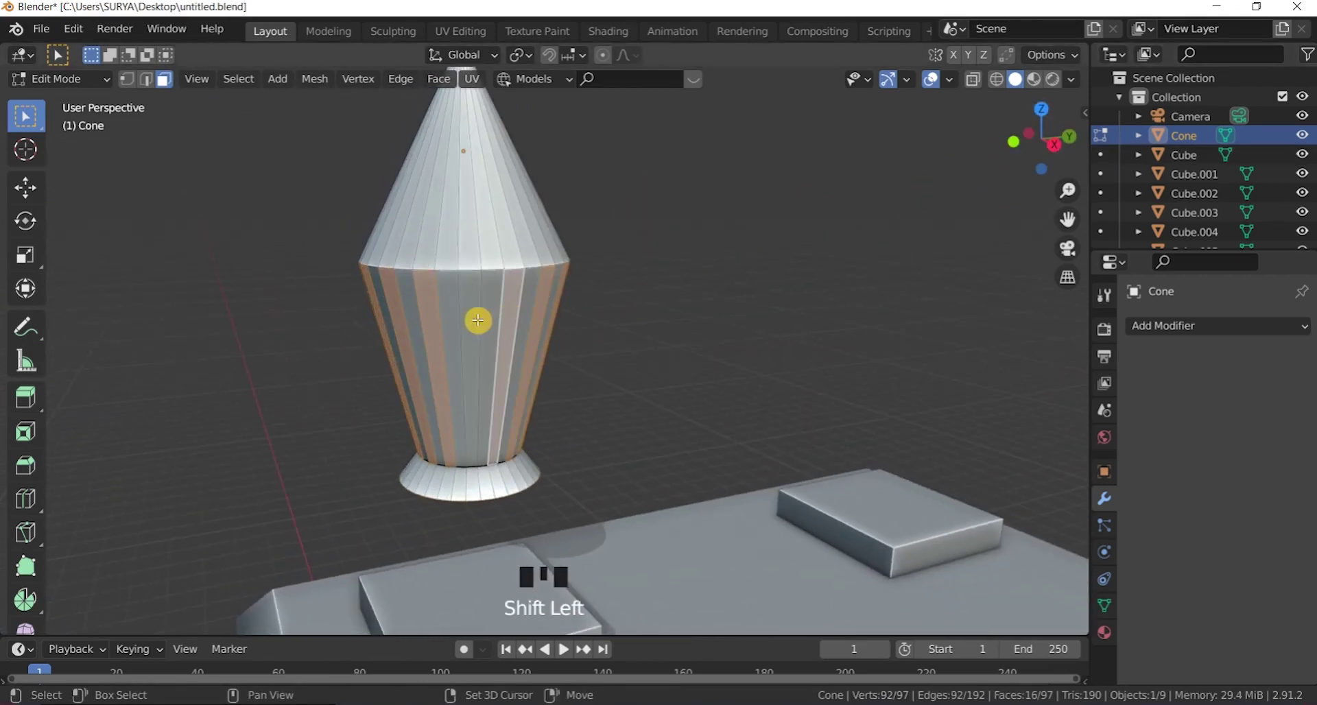
key("e")
key("s")
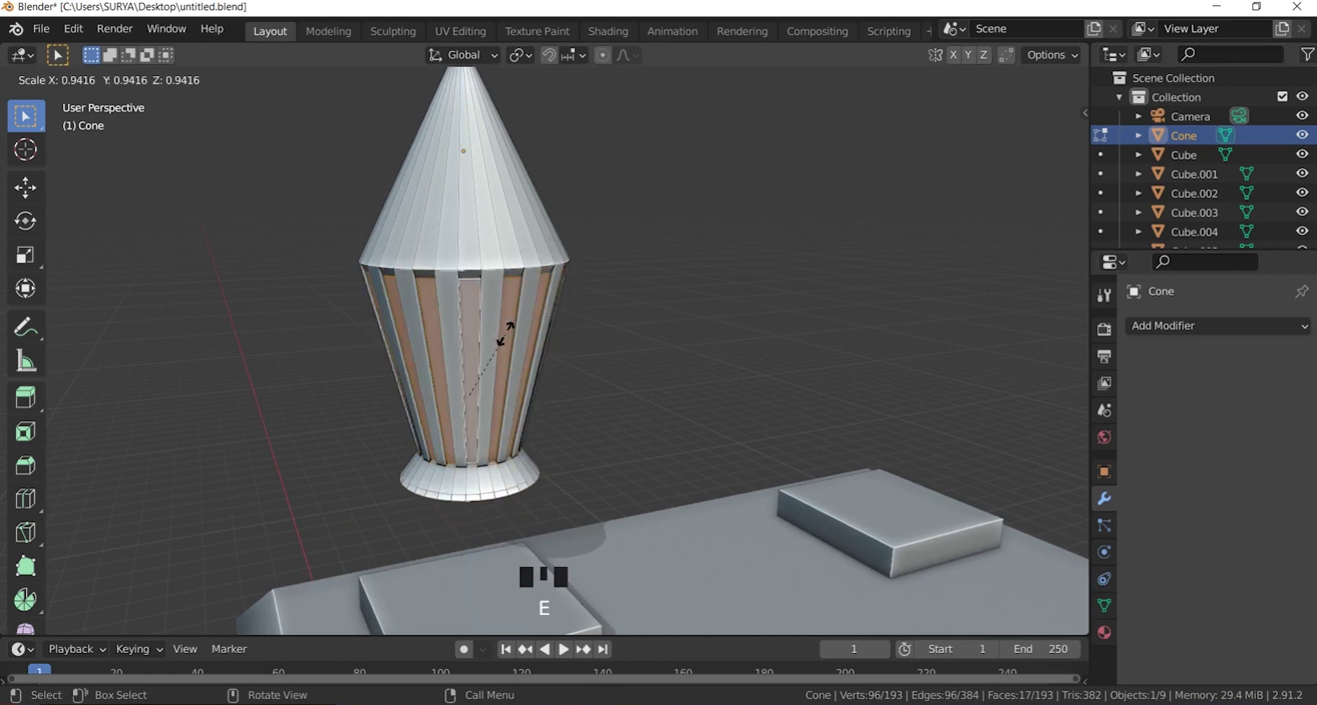
left_click(500, 332)
Step: Shade the grooved cone smooth in Object Mode and save the file
left_click(73, 157)
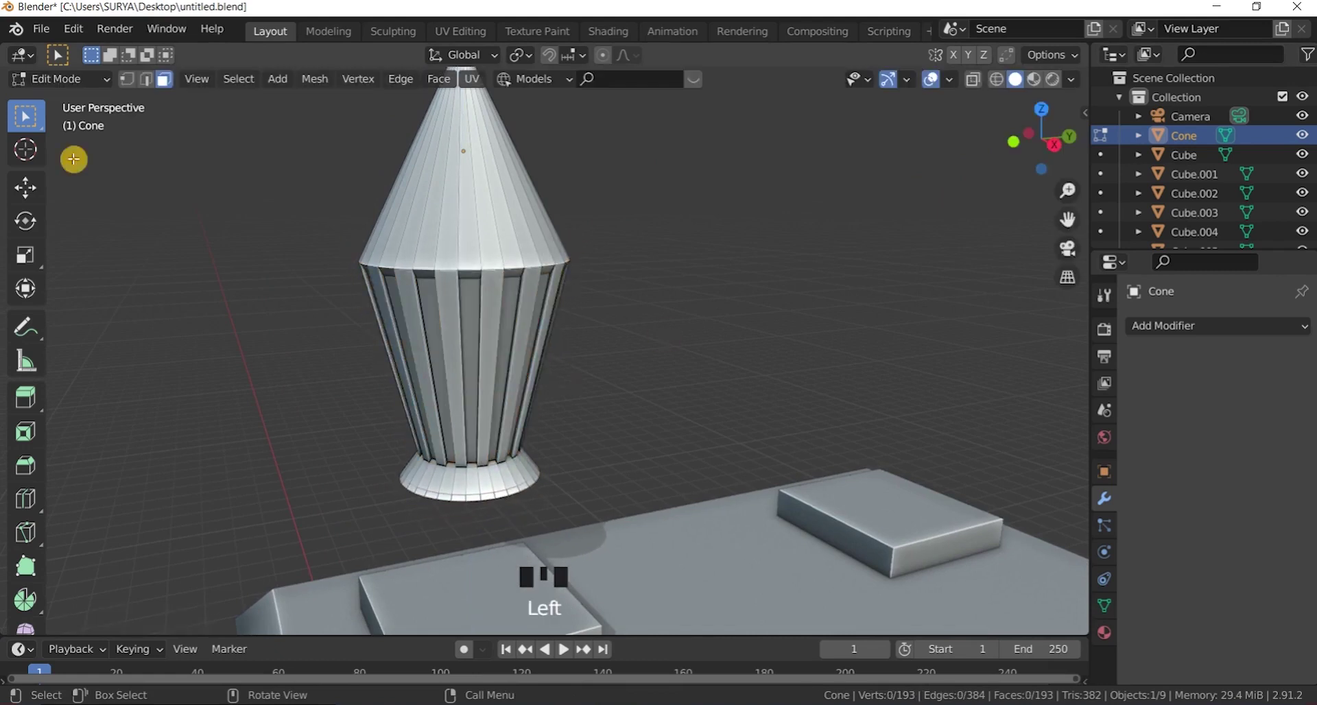
key("Tab")
left_click(114, 179)
scroll(618, 206, "down", 2)
mouse_move(1040, 127)
left_mouse_down()
mouse_move(964, 154)
mouse_move(603, 133)
left_mouse_up()
scroll(354, 435, "up", 1)
scroll(467, 378, "down", 1)
left_click(511, 356)
right_click(506, 345)
left_click(505, 343)
left_click(105, 138)
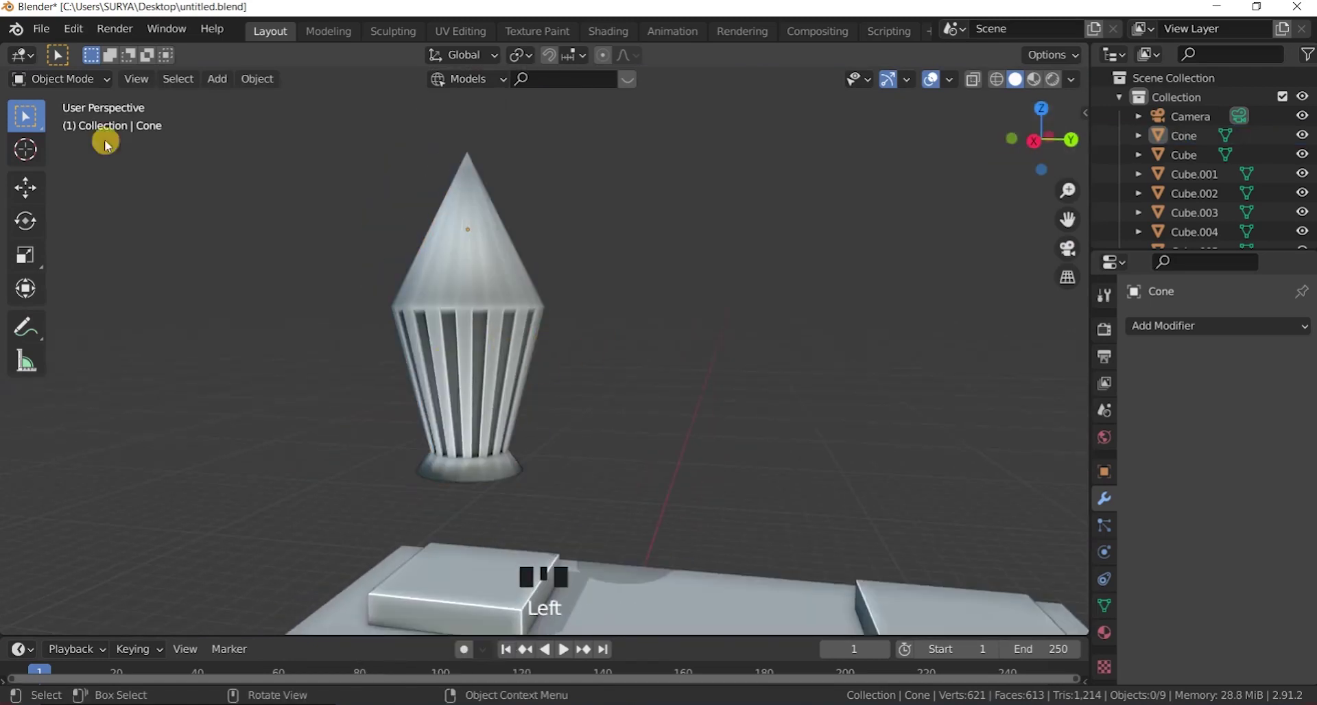
left_click(41, 29)
left_click(62, 153)
Step: Add a Subdivision Surface modifier to the cone with viewport and render levels of 4
scroll(1050, 148, "up", 2)
left_click_drag(1051, 148, 603, 303)
left_click(603, 302)
left_click(1207, 325)
left_click(981, 645)
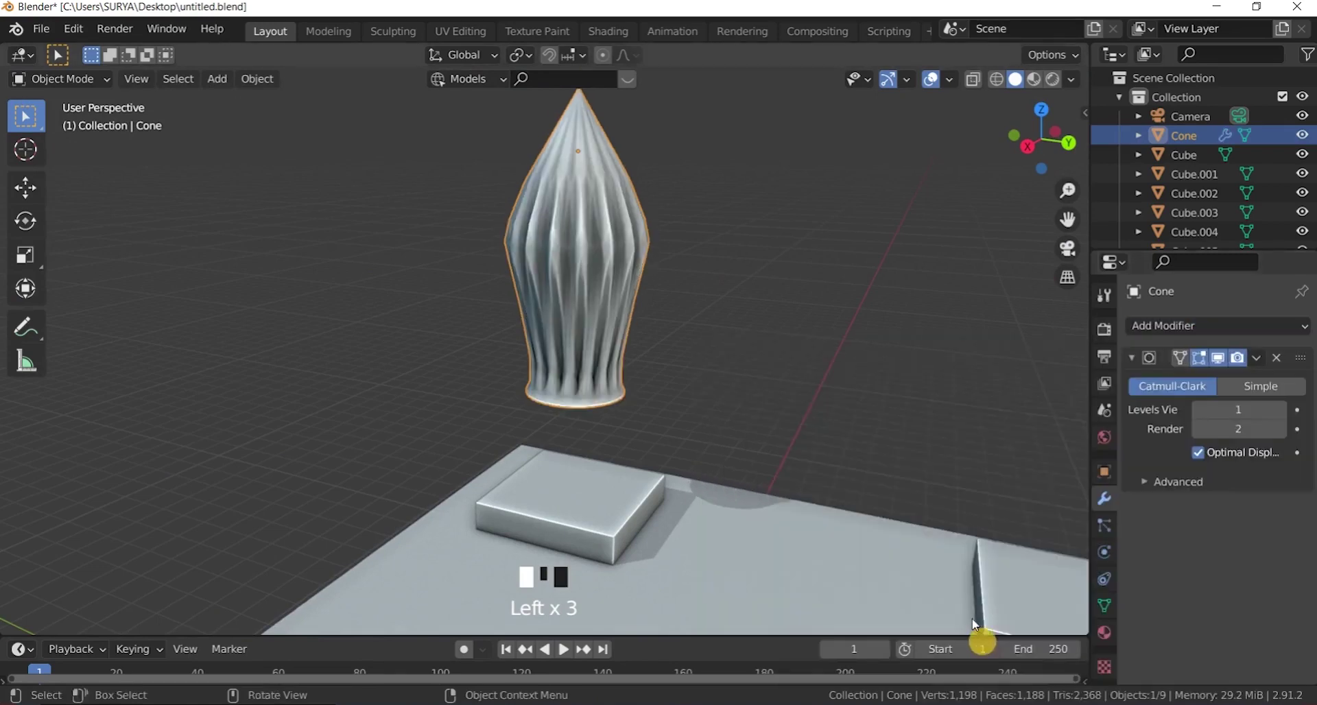
type("4")
key("Return")
left_click(1231, 432)
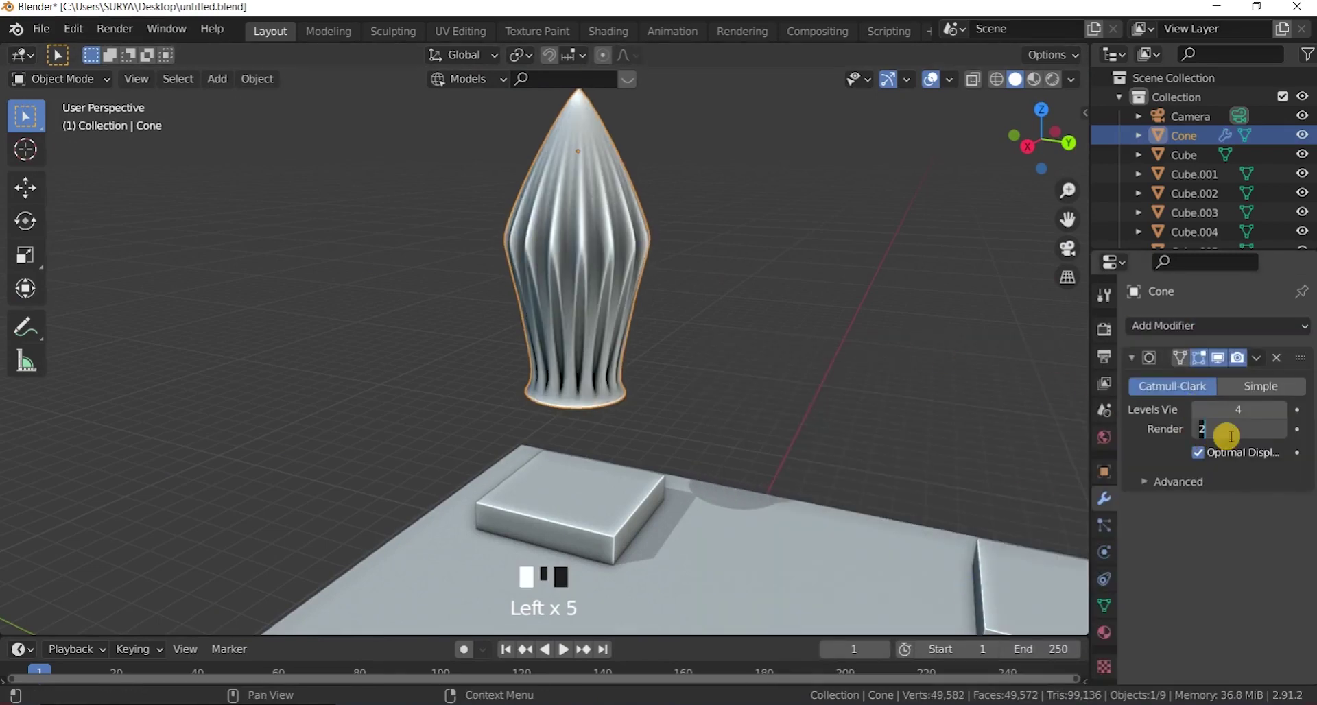
left_click(877, 336)
Step: Scale the fluted cone down along the Z axis into a squat dome shape
scroll(759, 343, "down", 2)
scroll(714, 329, "up", 1)
left_click(668, 314)
scroll(668, 316, "up", 1)
left_click(668, 318)
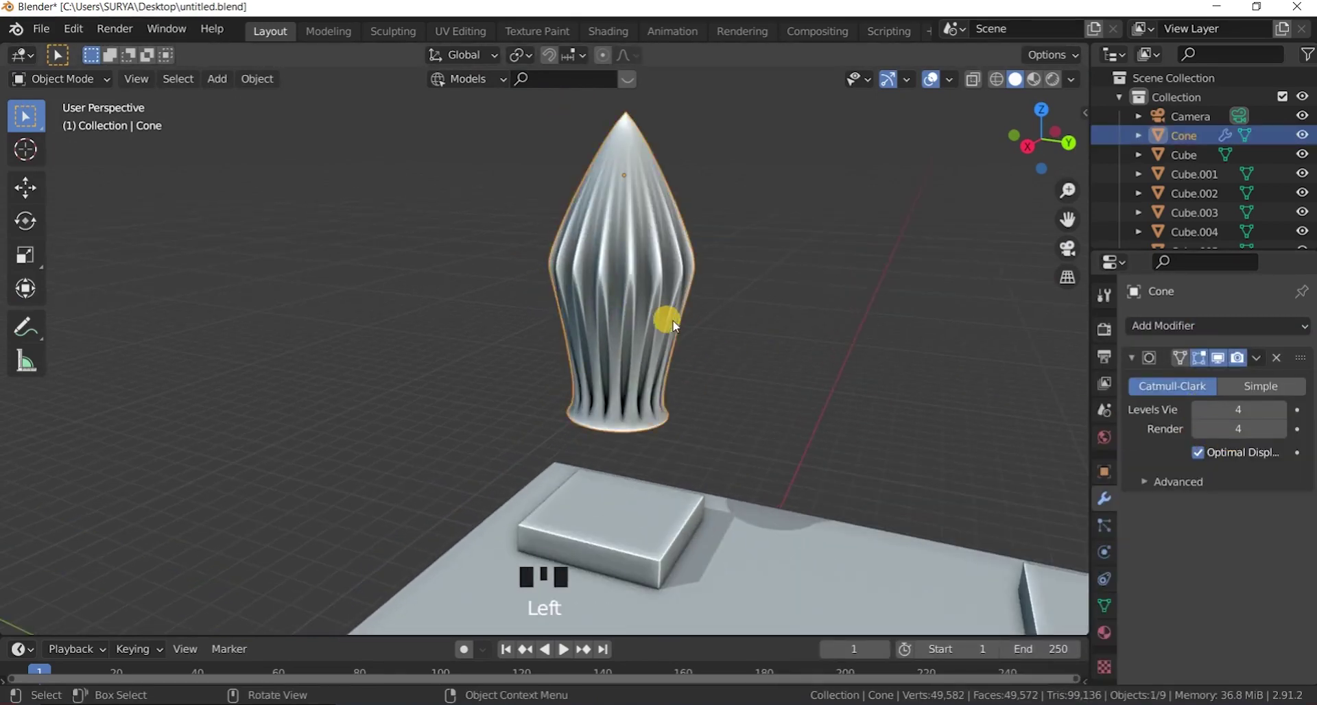
scroll(683, 339, "up", 1)
key("s")
key("z")
left_click(638, 264)
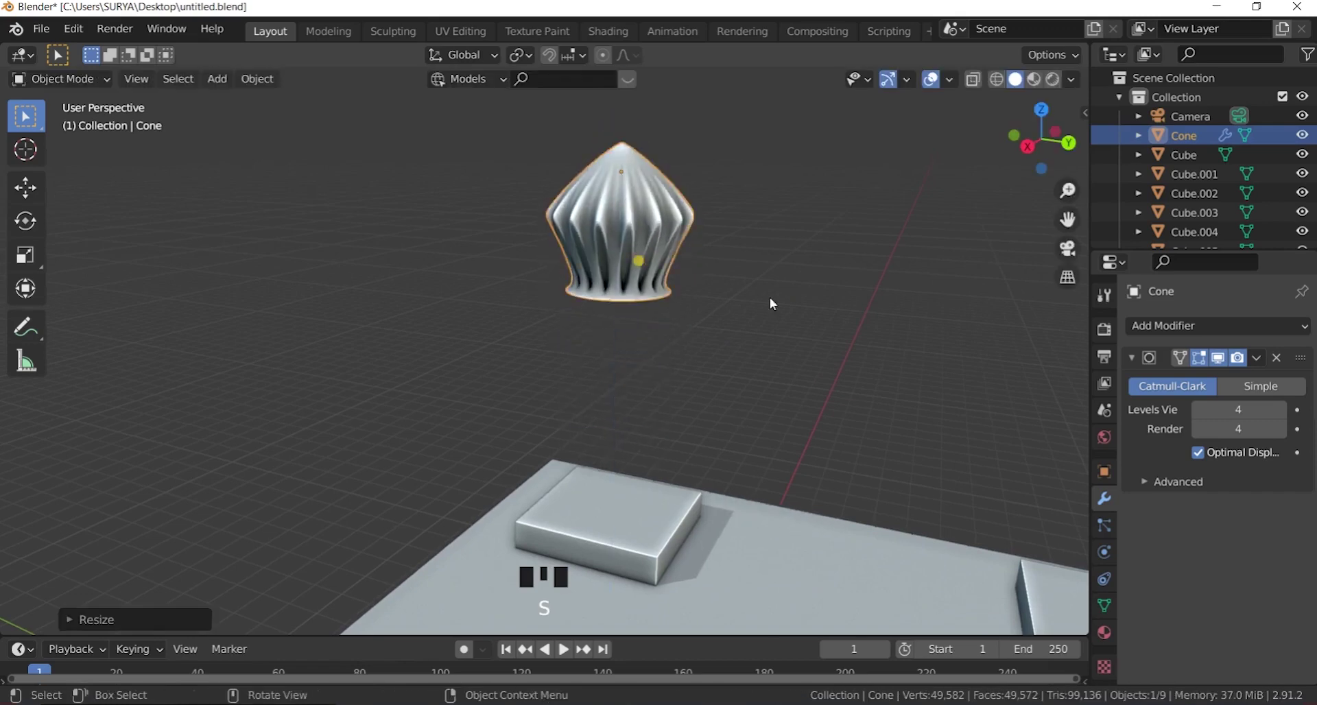
left_click(770, 299)
Step: In the right orthographic view, move the dome about 3 m down along Z onto the pillar block below it
scroll(638, 343, "down", 3)
key("KP_7")
key("KP_3")
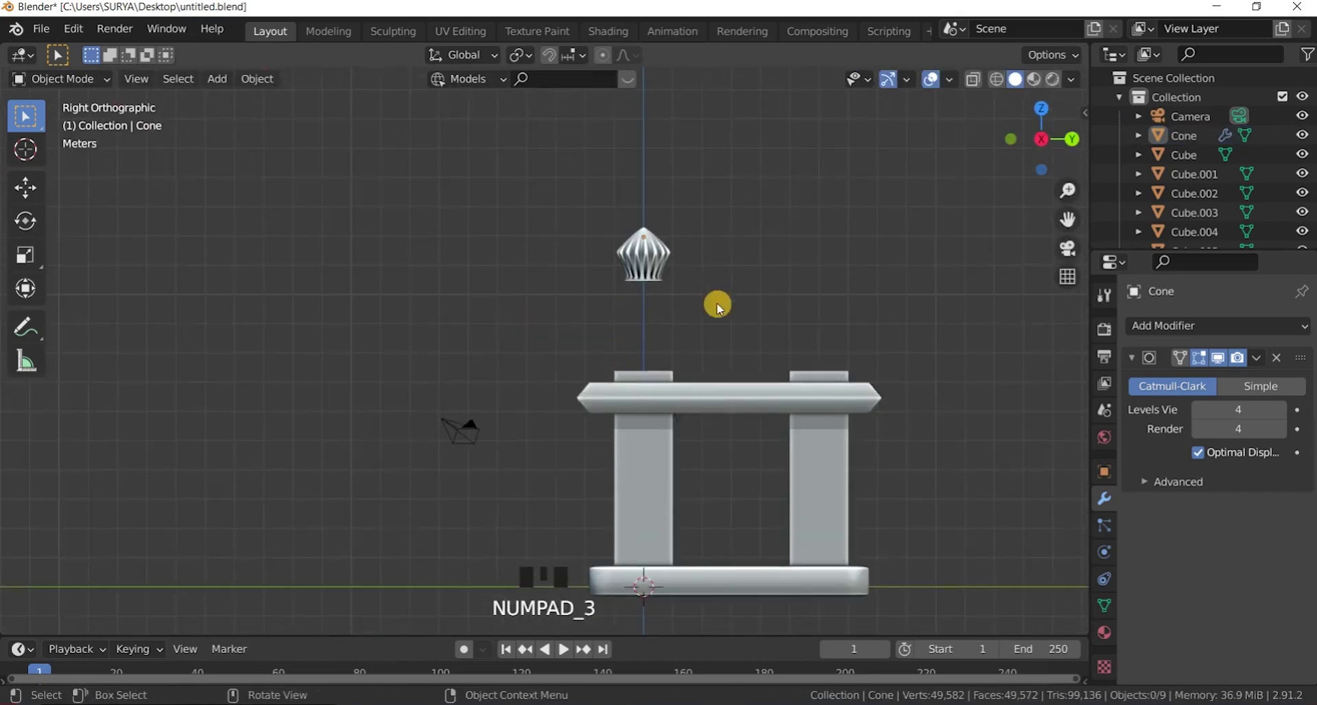
scroll(679, 293, "up", 4)
left_click(626, 233)
key("g")
key("z")
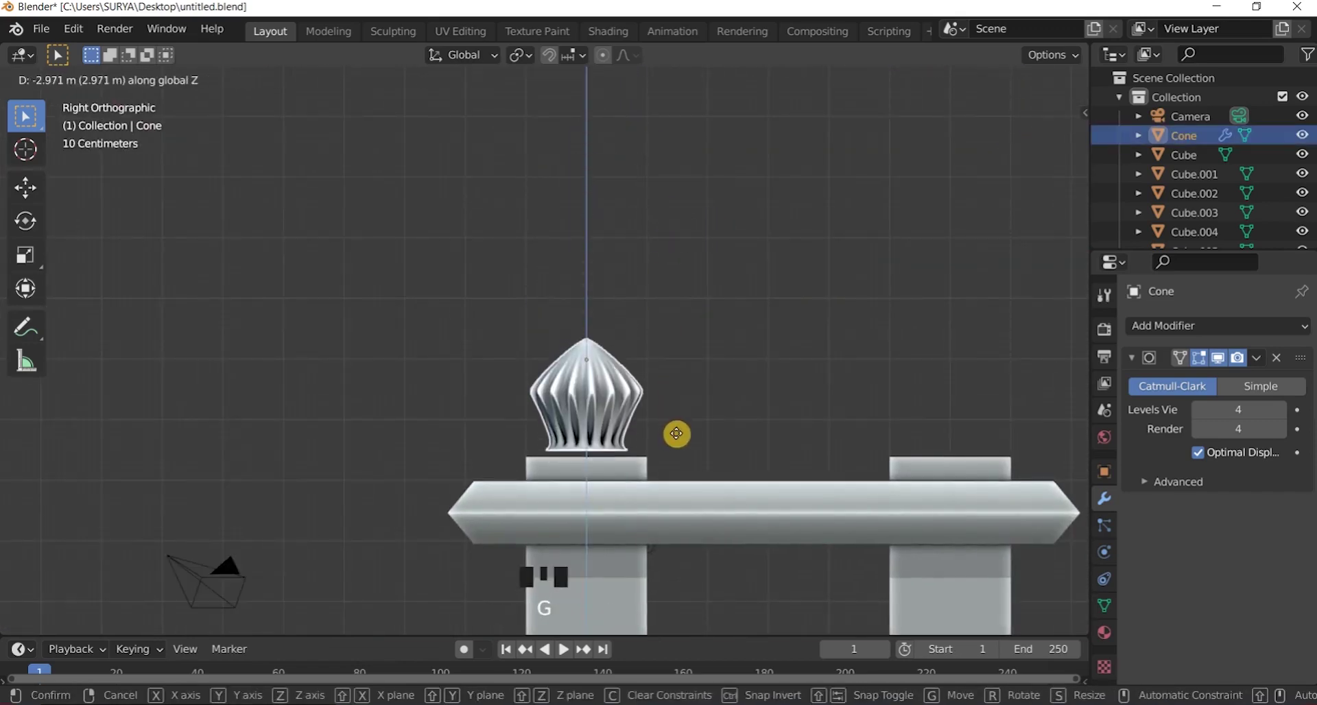
left_click(676, 440)
left_click(711, 404)
Step: In the top view, duplicate the dome about 6.03 m along the Y axis onto the neighbouring pillar block
scroll(679, 346, "down", 1)
left_click_drag(1041, 139, 1077, 182)
scroll(650, 271, "down", 2)
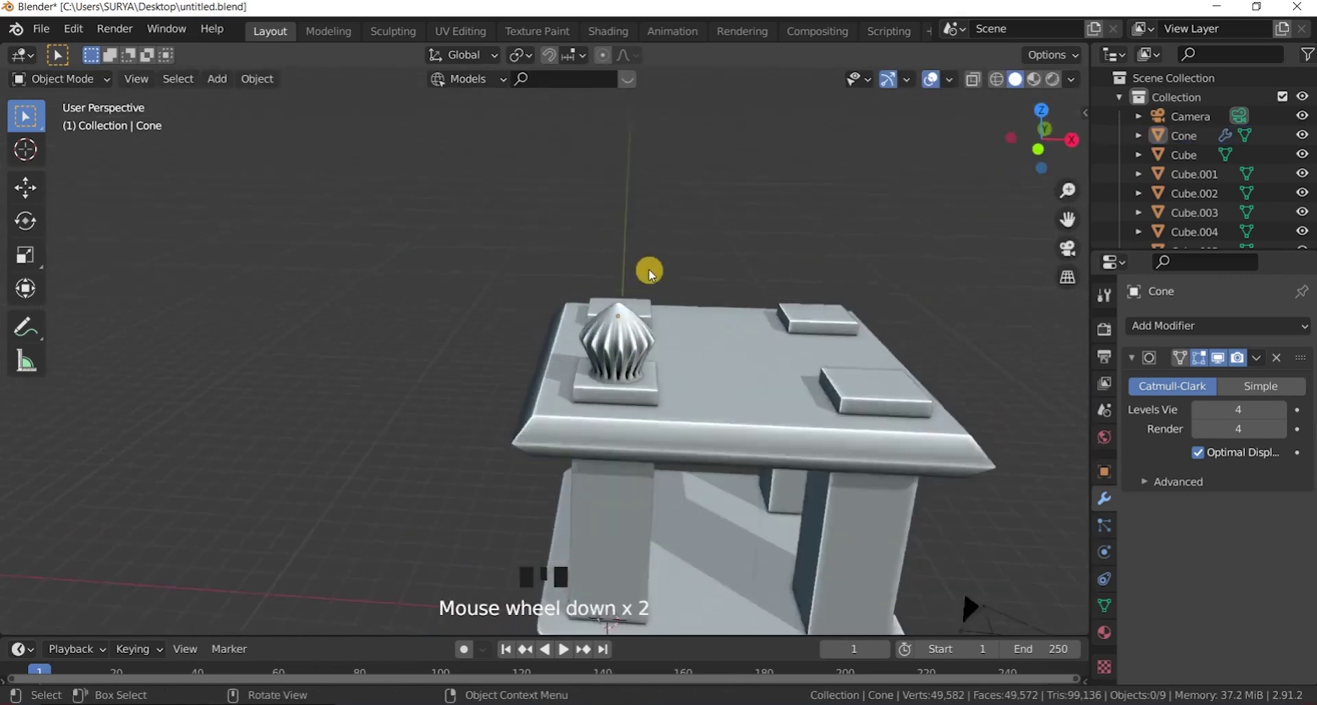
key("KP_7")
left_click(574, 489)
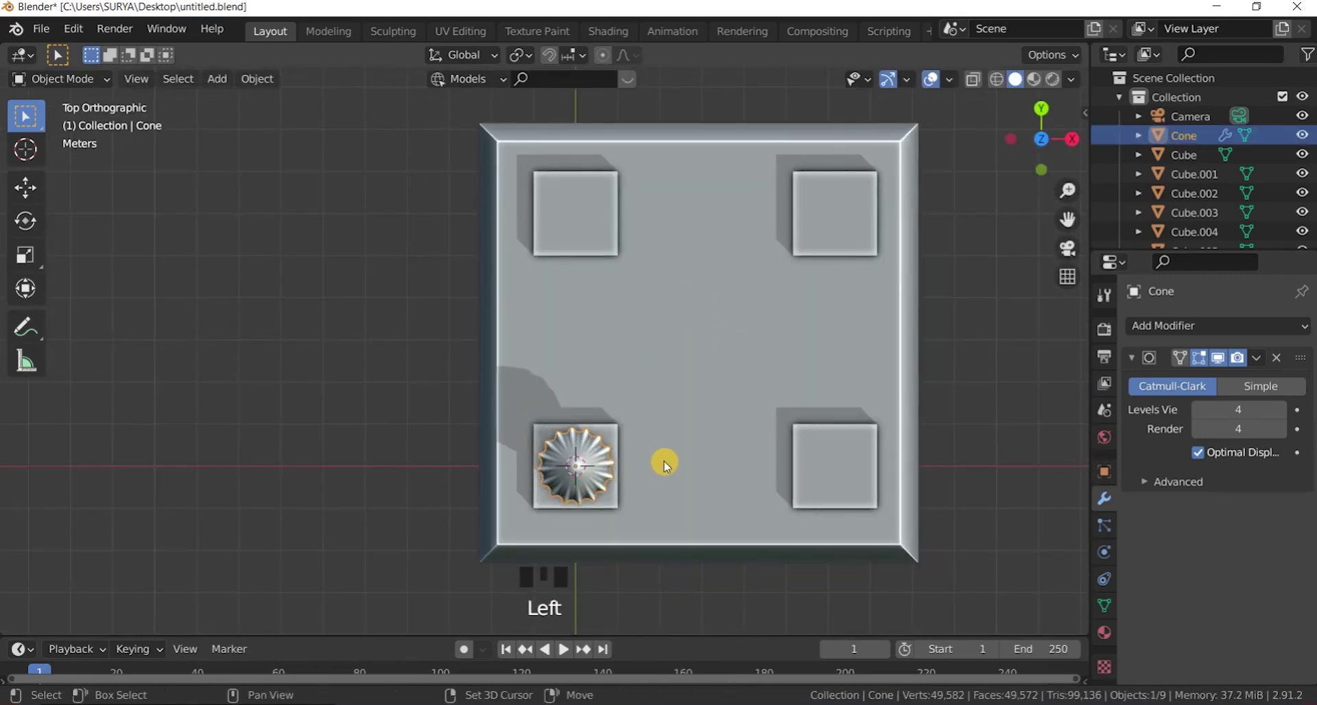
key("shift+d")
key("y")
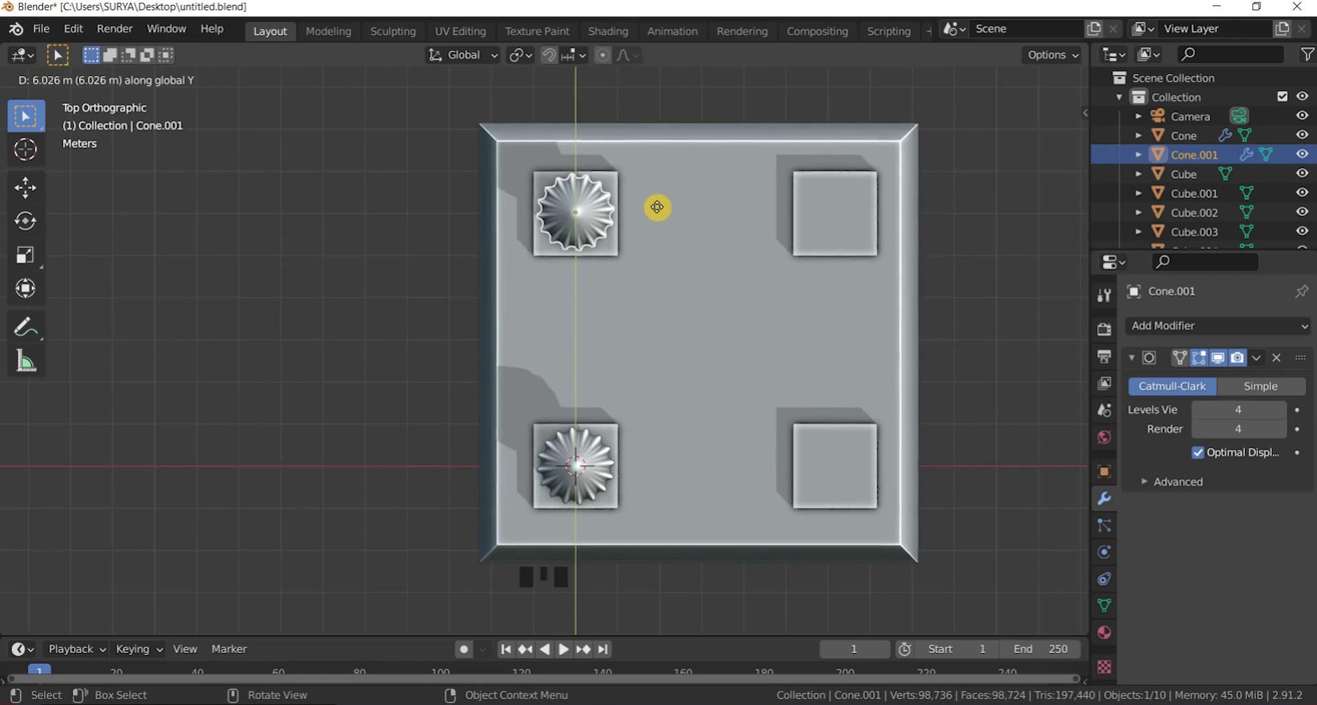
left_click(657, 207)
Step: Duplicate the two domes together along the X axis onto the two empty pillar blocks opposite
left_click(603, 494, "shift")
key("shift+d")
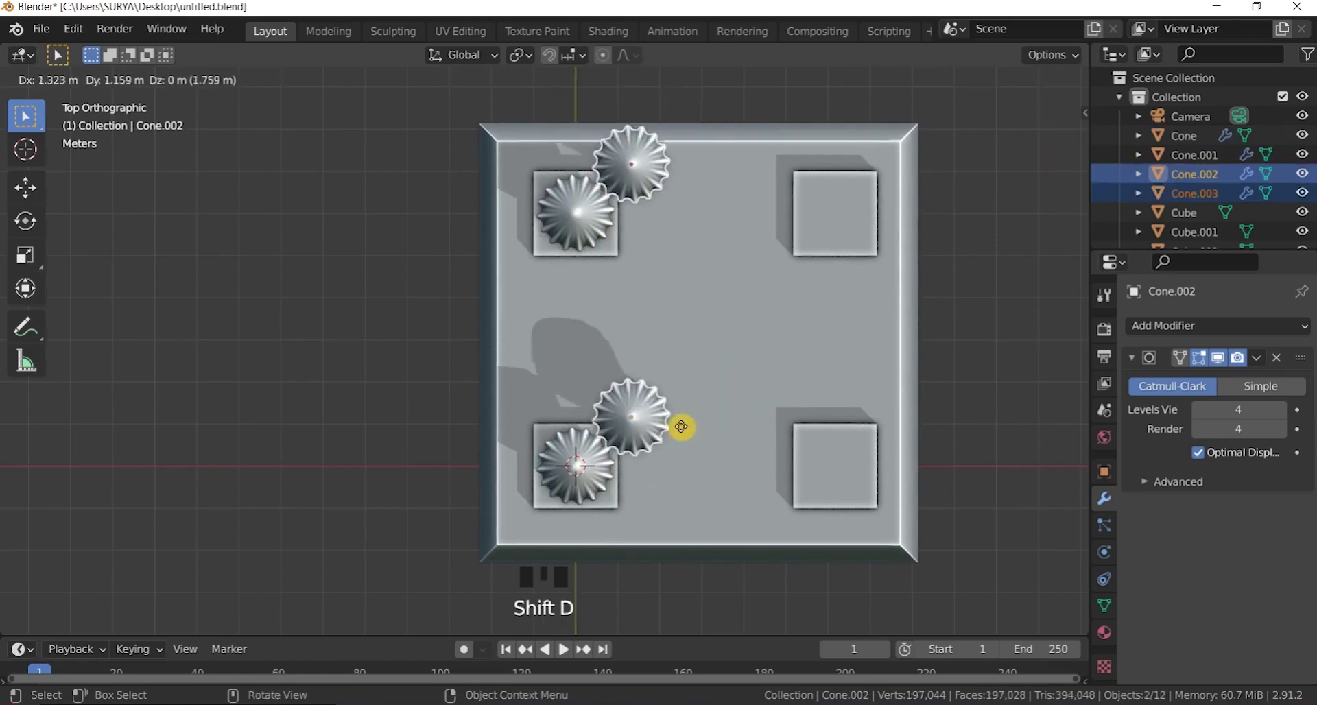
key("x")
left_click(925, 446)
left_click(993, 388)
Step: In the top view, duplicate one of the small domes and place the copy at the centre of the top slab
left_click_drag(1044, 141, 908, 59)
scroll(920, 468, "down", 2)
scroll(1029, 139, "up", 1)
left_click_drag(1048, 139, 984, 103)
scroll(1020, 250, "down", 2)
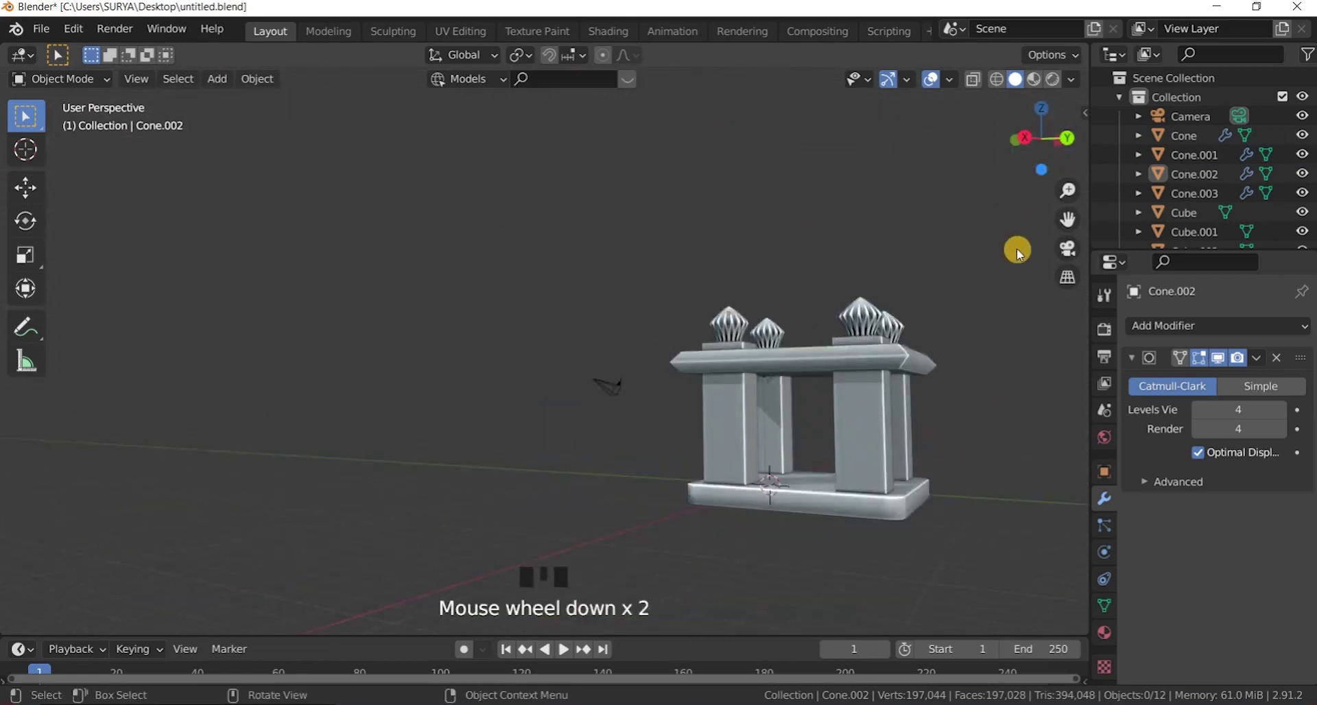
scroll(1029, 151, "up", 2)
left_click_drag(1041, 140, 818, 453)
key("KP_7")
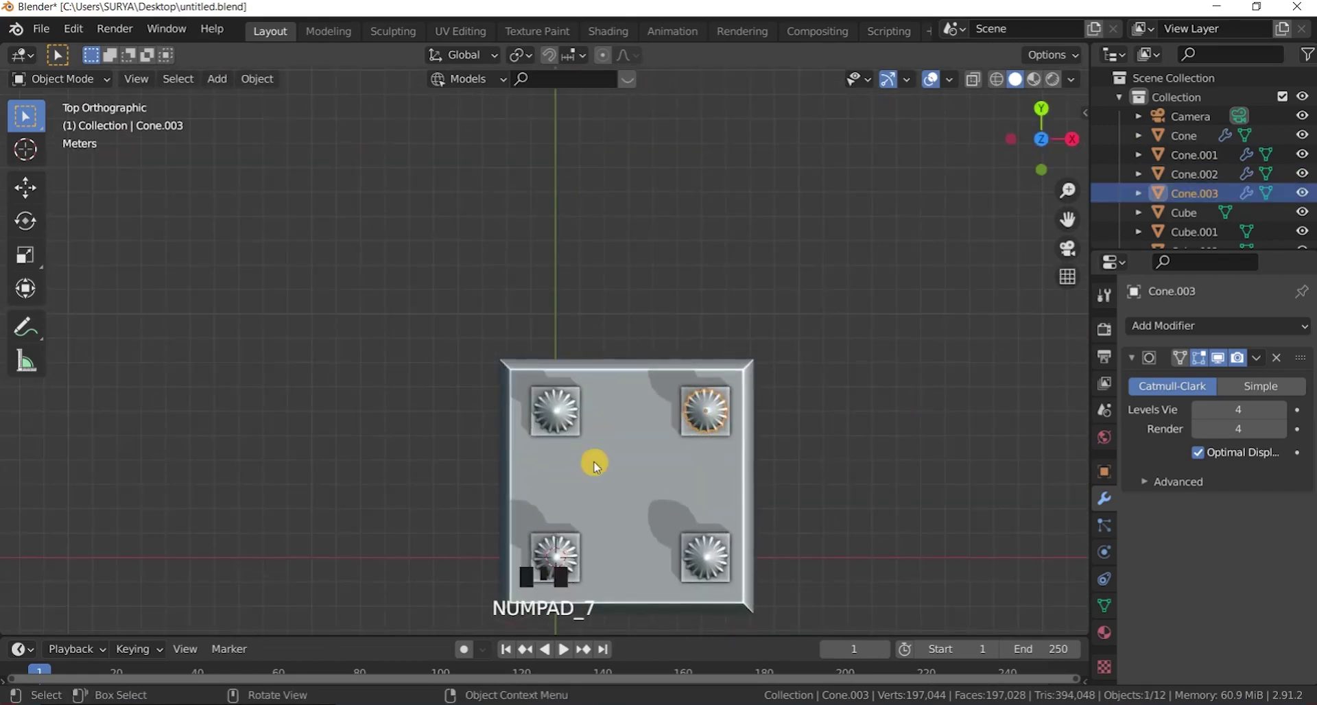
key("shift+d")
right_click(519, 539)
scroll(853, 435, "down", 2)
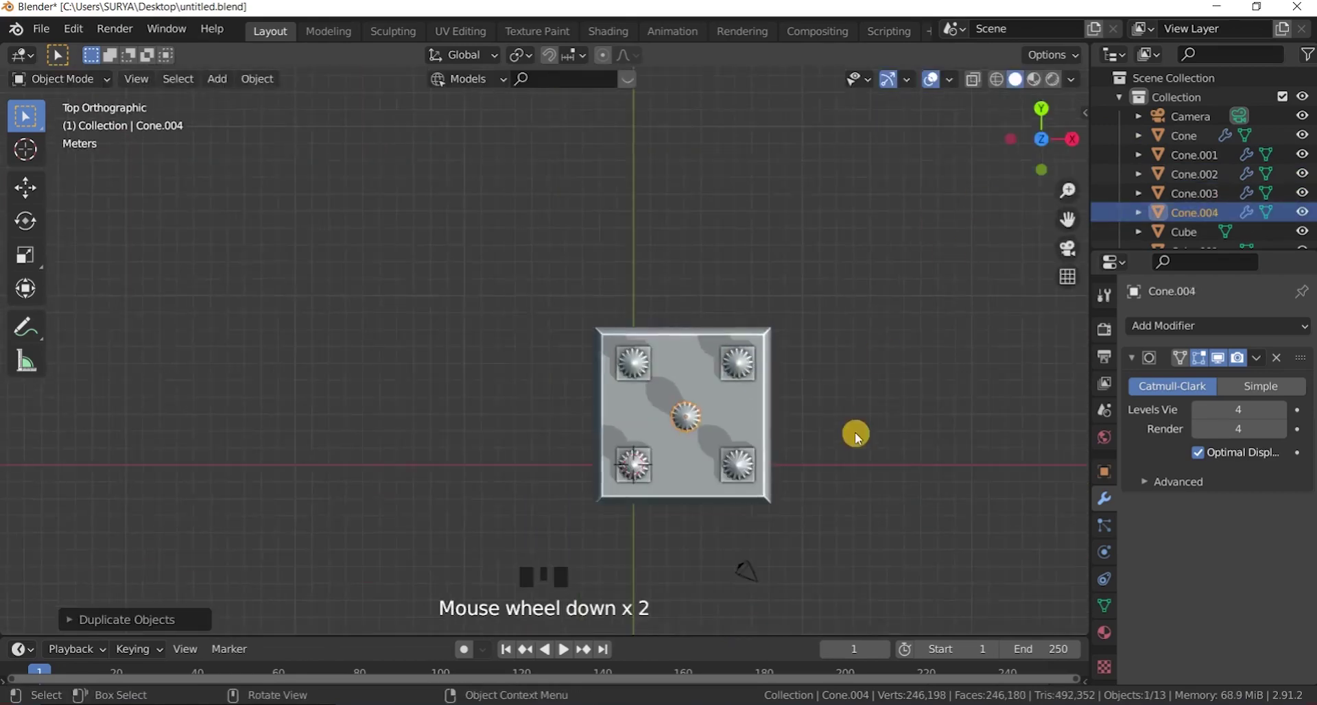
Step: Scale up the centre dome uniformly until it spans nearly half the slab's width
scroll(882, 444, "up", 2)
key("s")
left_click(1086, 588)
scroll(764, 230, "down", 2)
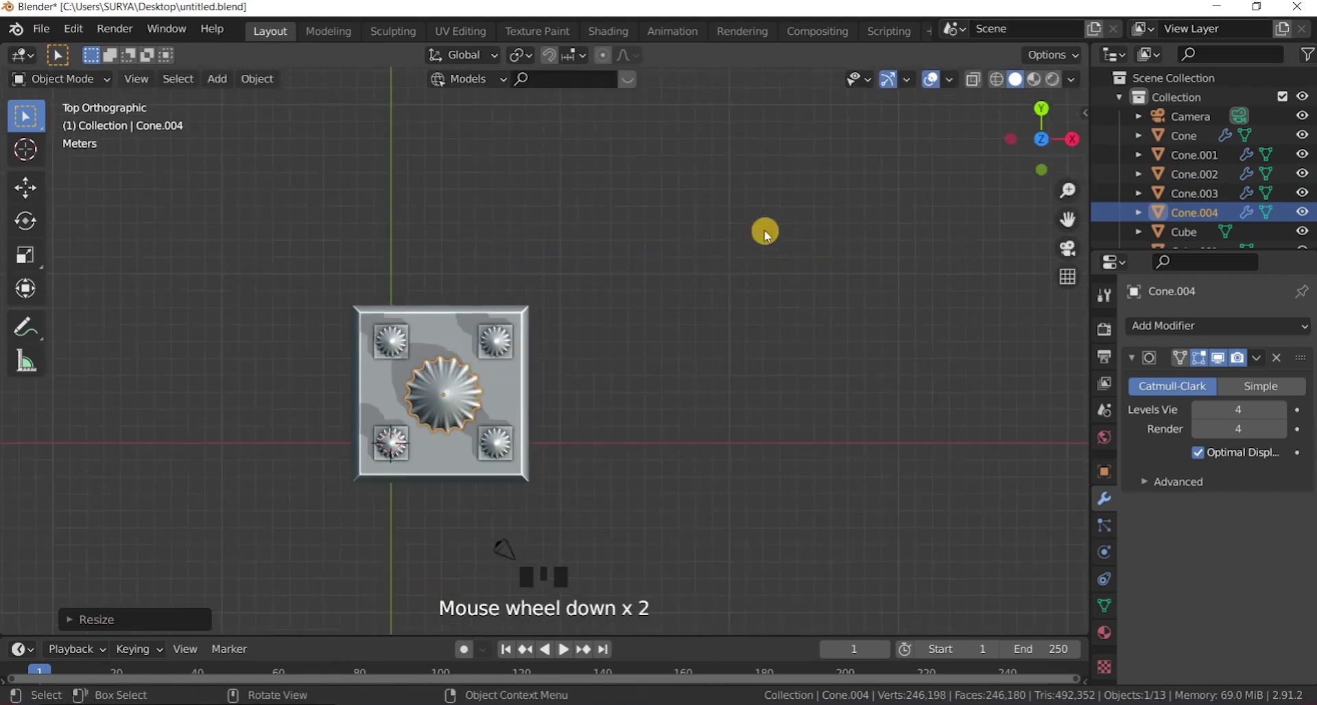
Step: Raise the enlarged centre dome along the Z axis so that it stands on the top slab
left_click_drag(1042, 141, 529, 343)
scroll(449, 509, "up", 2)
key("g")
key("z")
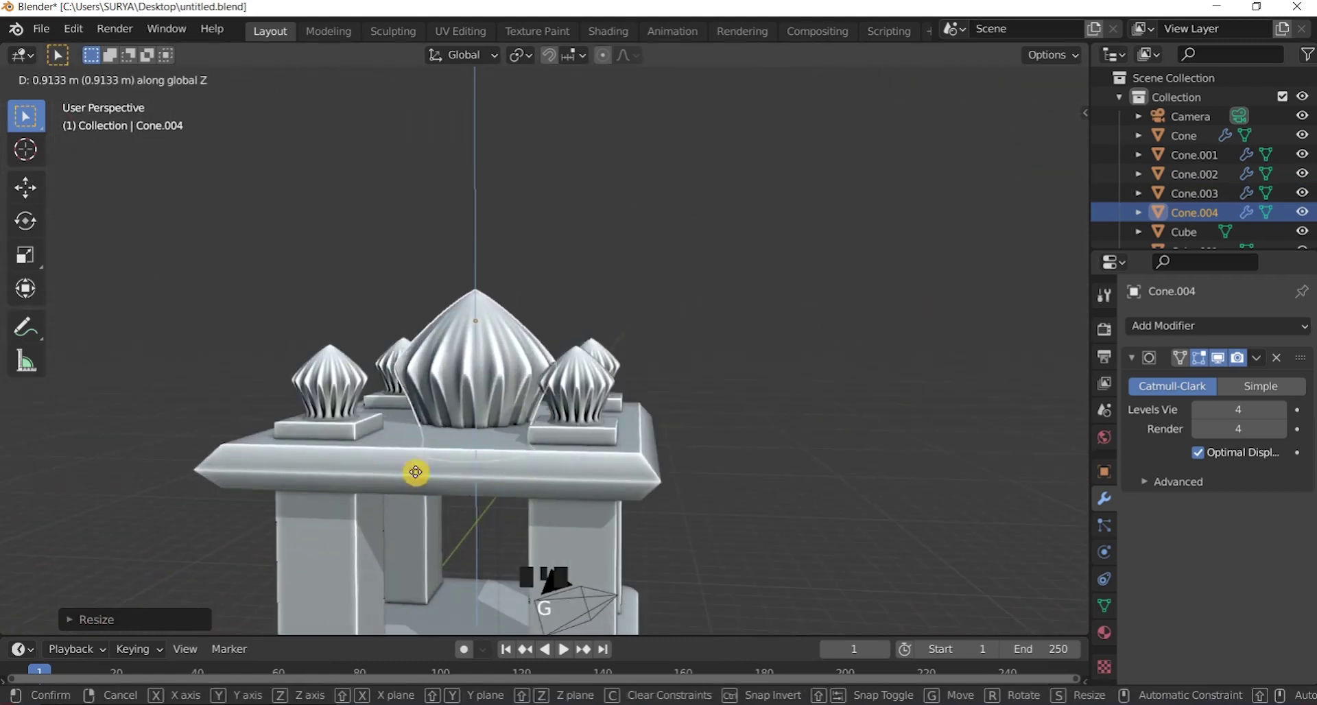
left_click(423, 438)
Step: Rescale the centre dome along the Z axis and scale it down slightly overall
scroll(864, 272, "down", 2)
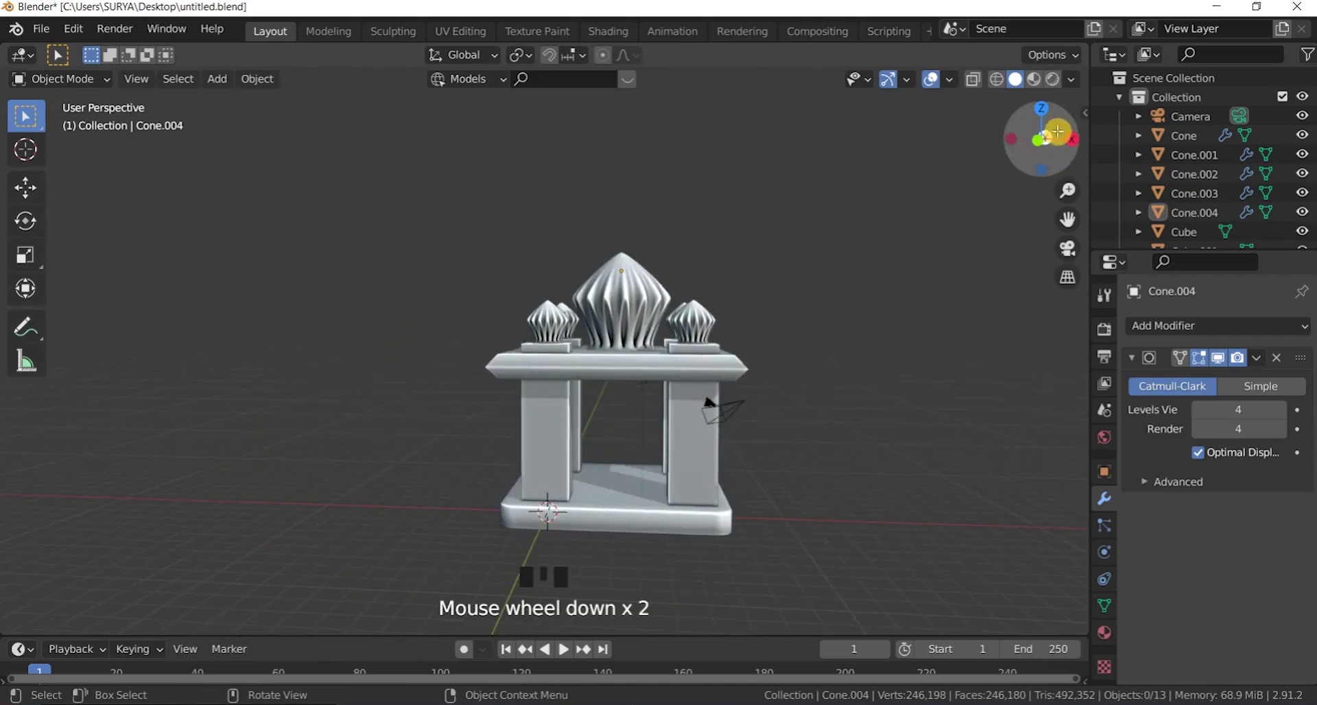
left_click_drag(1041, 140, 995, 165)
scroll(641, 297, "up", 2)
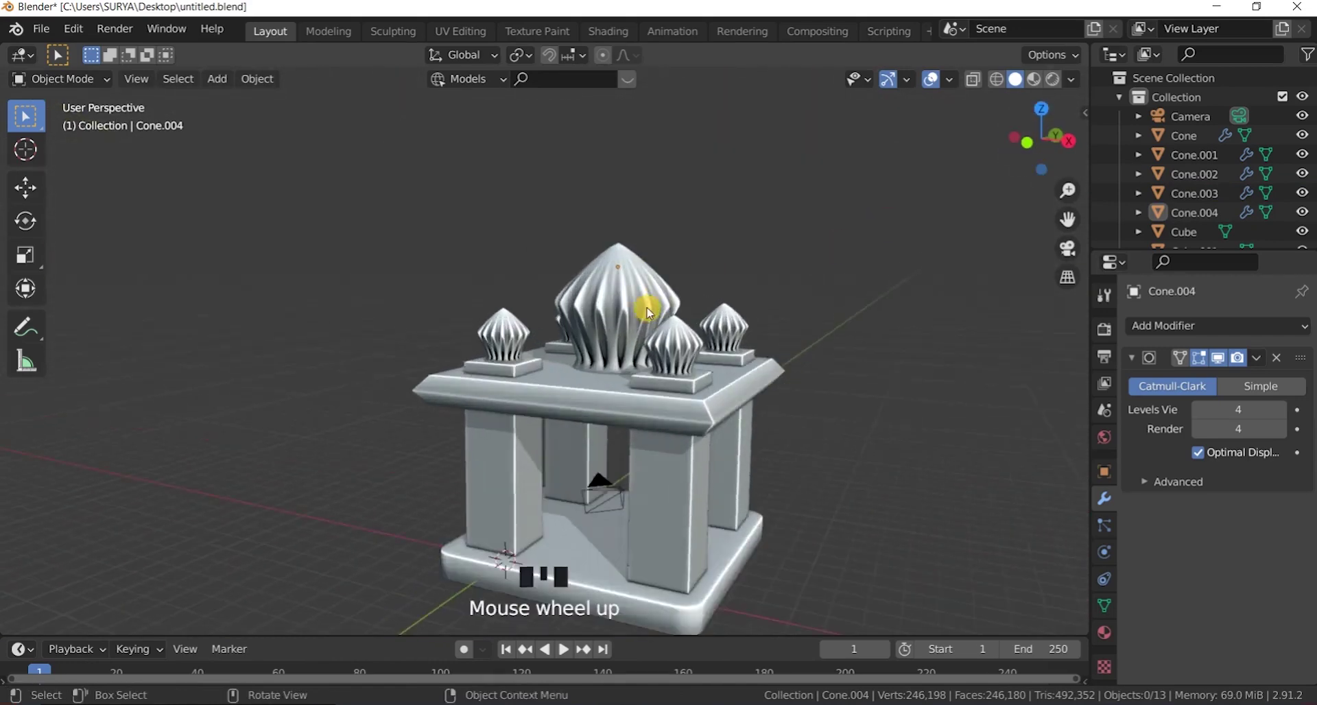
key("s")
key("z")
left_click(653, 318)
key("s")
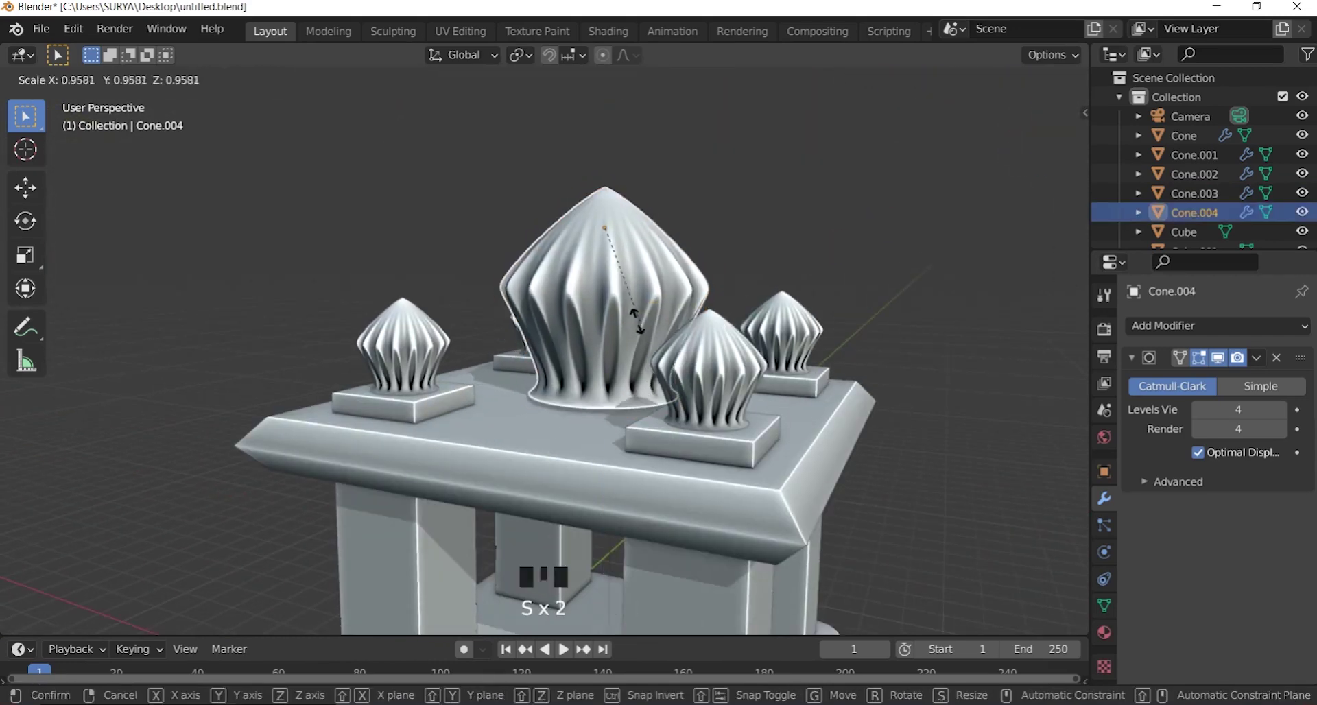
left_click(618, 318)
Step: Adjust the centre dome's height along the Z axis so that its base rests on the slab's upper face
key("g")
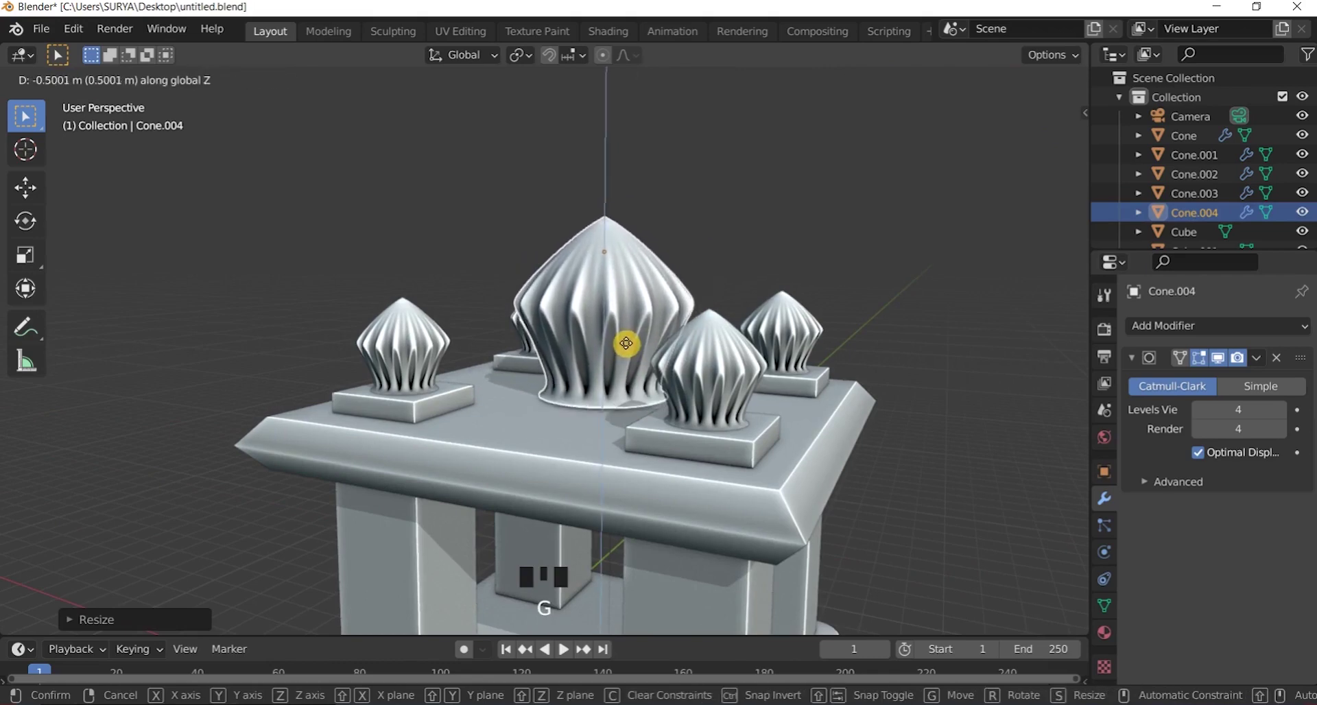
left_click(629, 321)
scroll(664, 266, "down", 2)
scroll(664, 266, "up", 2)
key("g")
key("z")
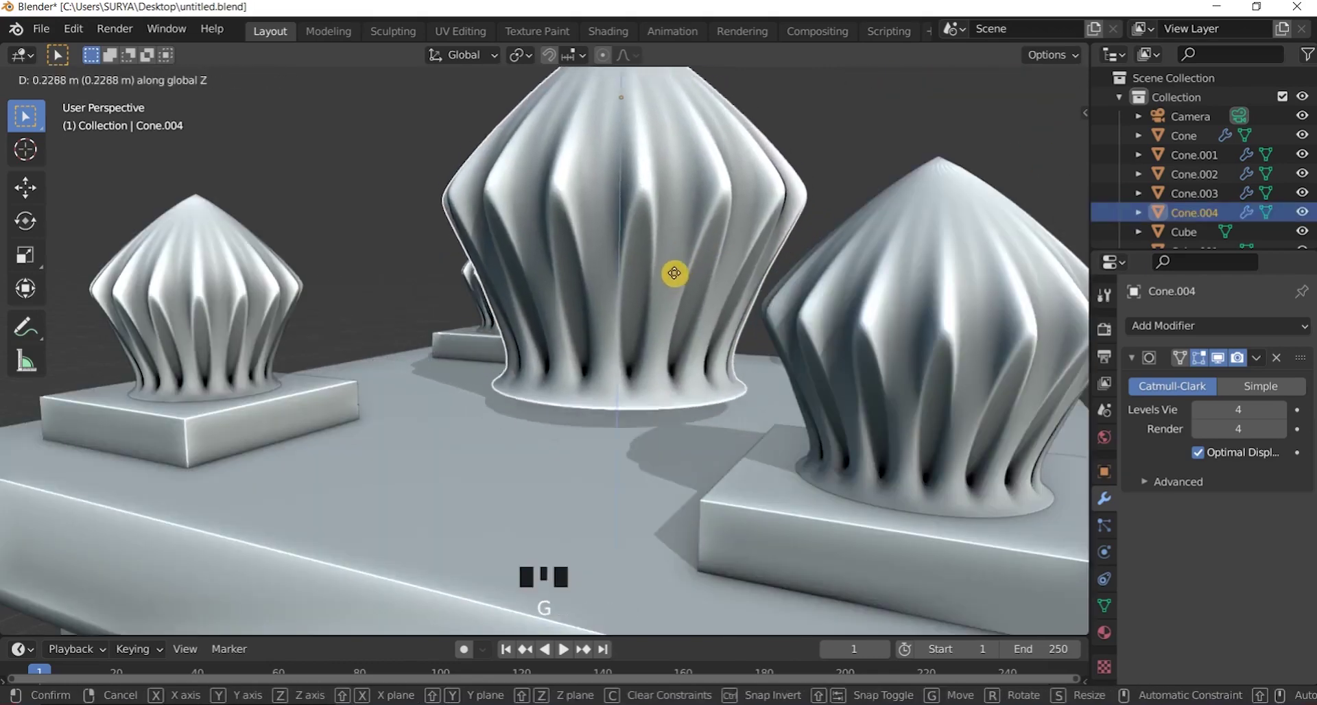
left_click(679, 281)
Step: Save the untitled.blend file
scroll(779, 191, "down", 4)
left_click(41, 28)
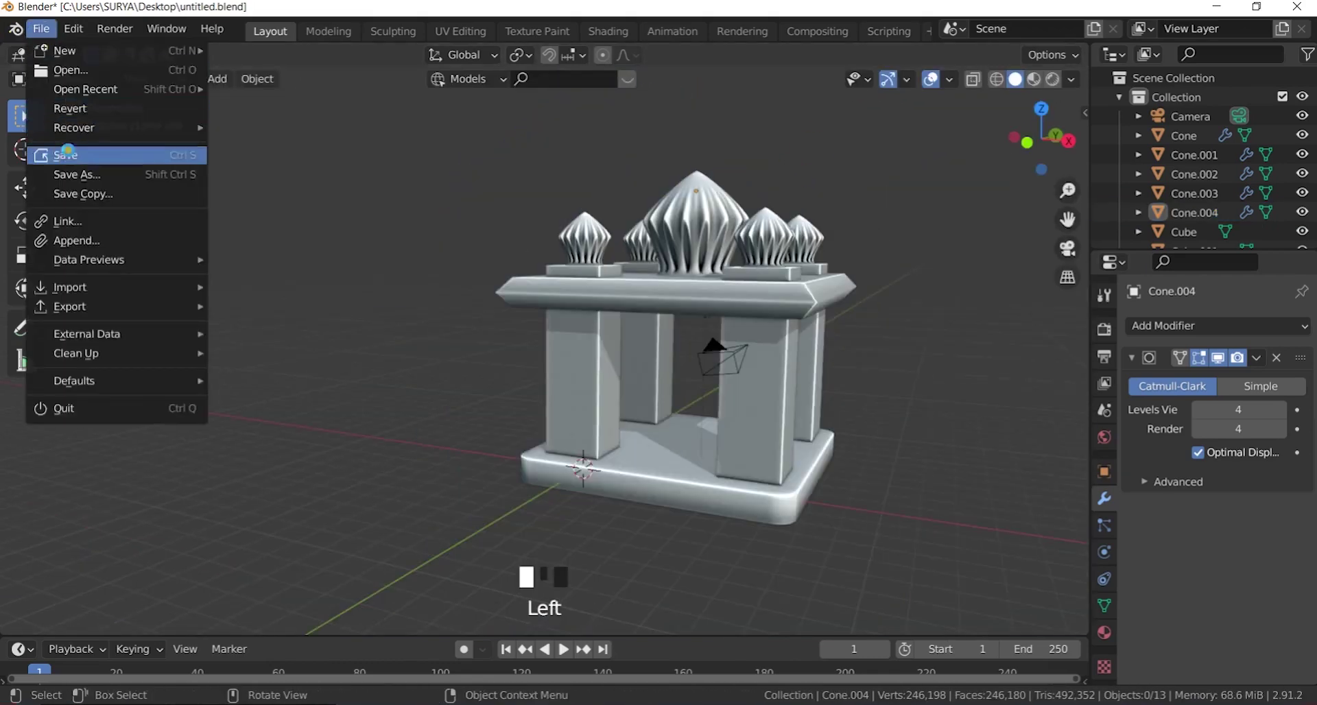
left_click(42, 153)
Step: Apply flat shading to the pavilion's top slab
left_click_drag(1042, 137, 782, 282)
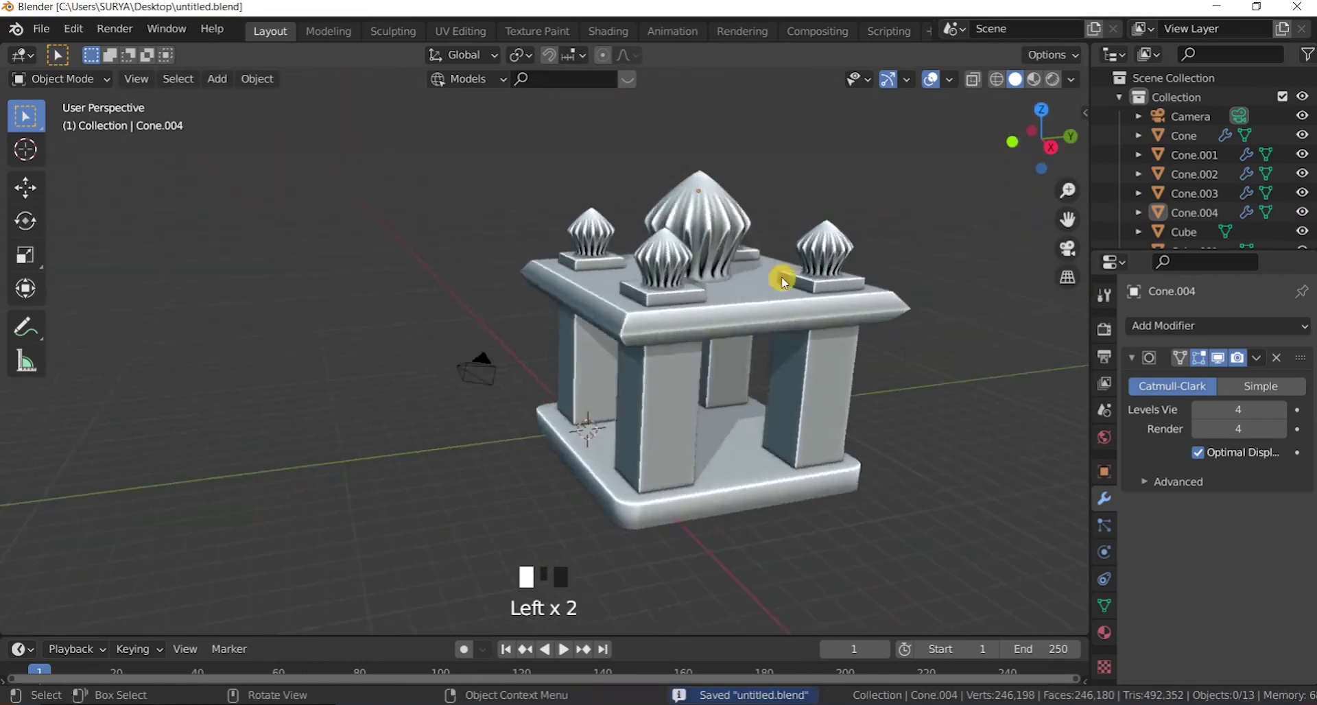
scroll(782, 282, "up", 2)
left_click(80, 78)
left_click(832, 306)
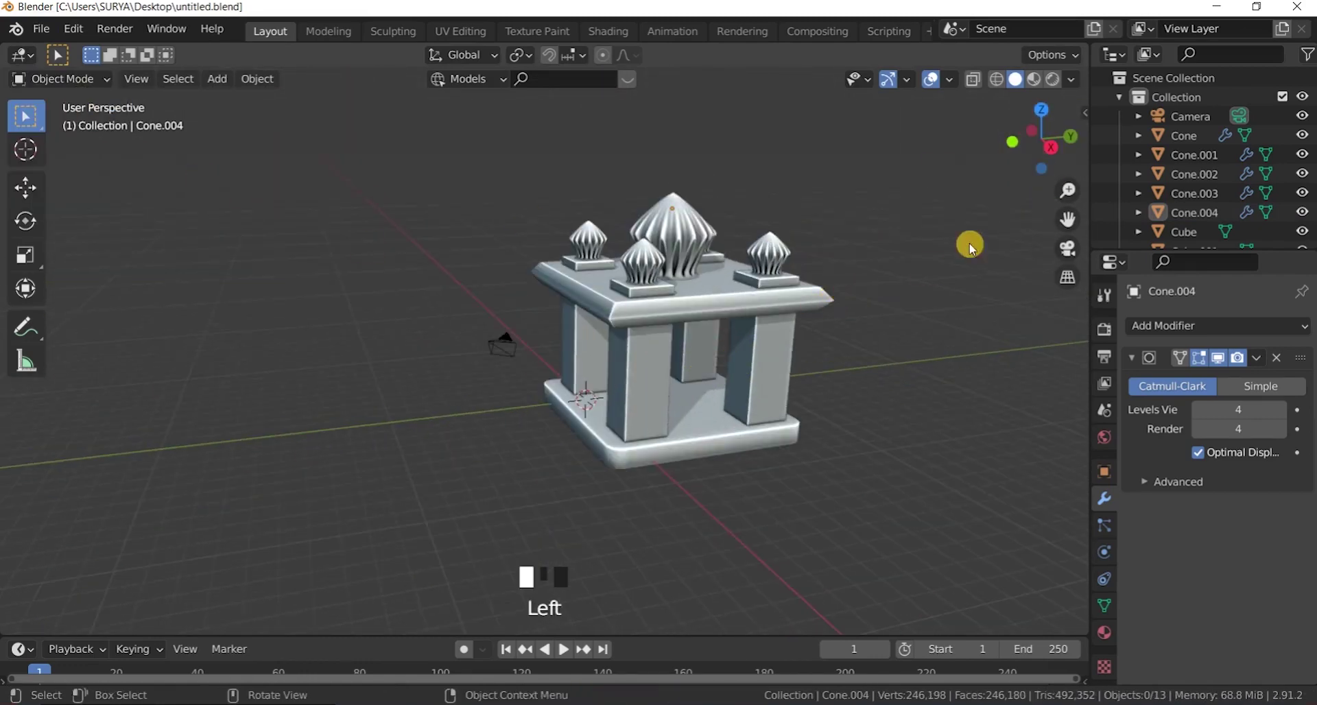
left_click_drag(1039, 155, 763, 257)
scroll(976, 176, "up", 3)
scroll(976, 176, "down", 2)
scroll(577, 400, "up", 2)
left_click(578, 400)
right_click(578, 400)
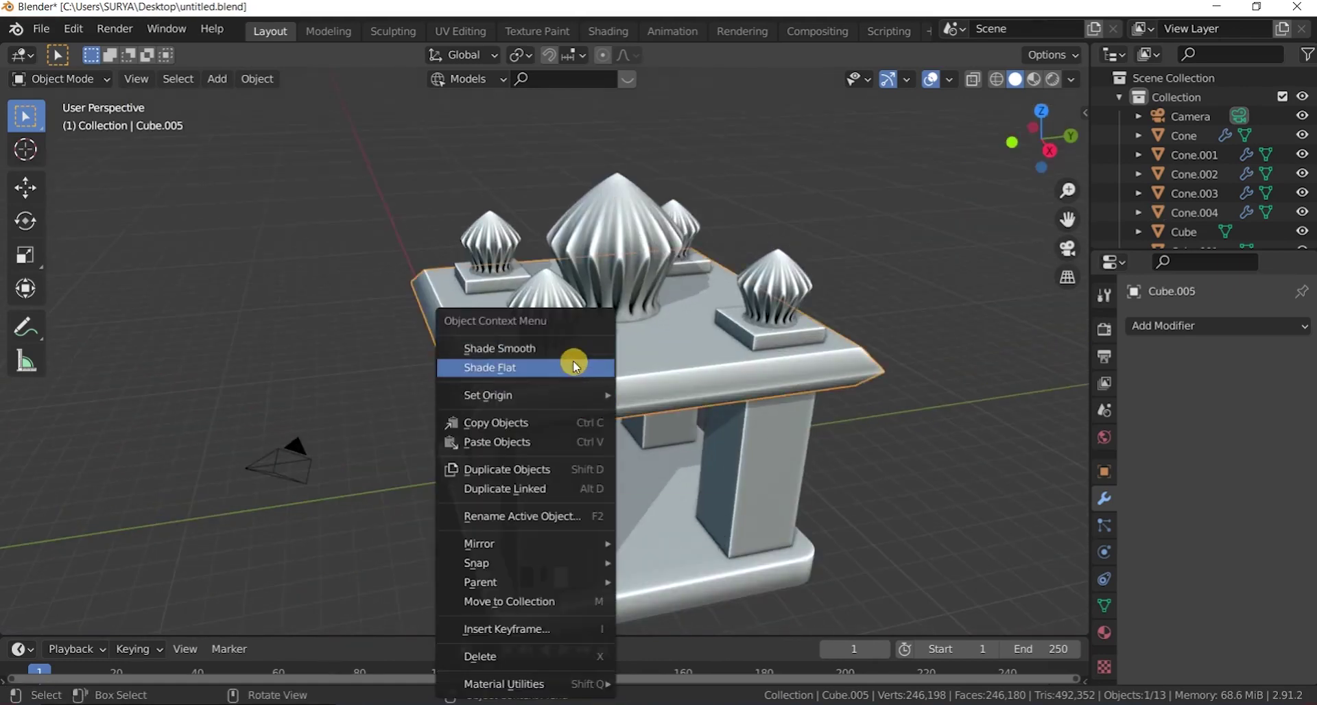
left_click(574, 367)
left_click(956, 279)
left_click_drag(1040, 137, 935, 146)
scroll(898, 345, "down", 2)
scroll(905, 347, "up", 4)
left_click_drag(62, 78, 55, 96)
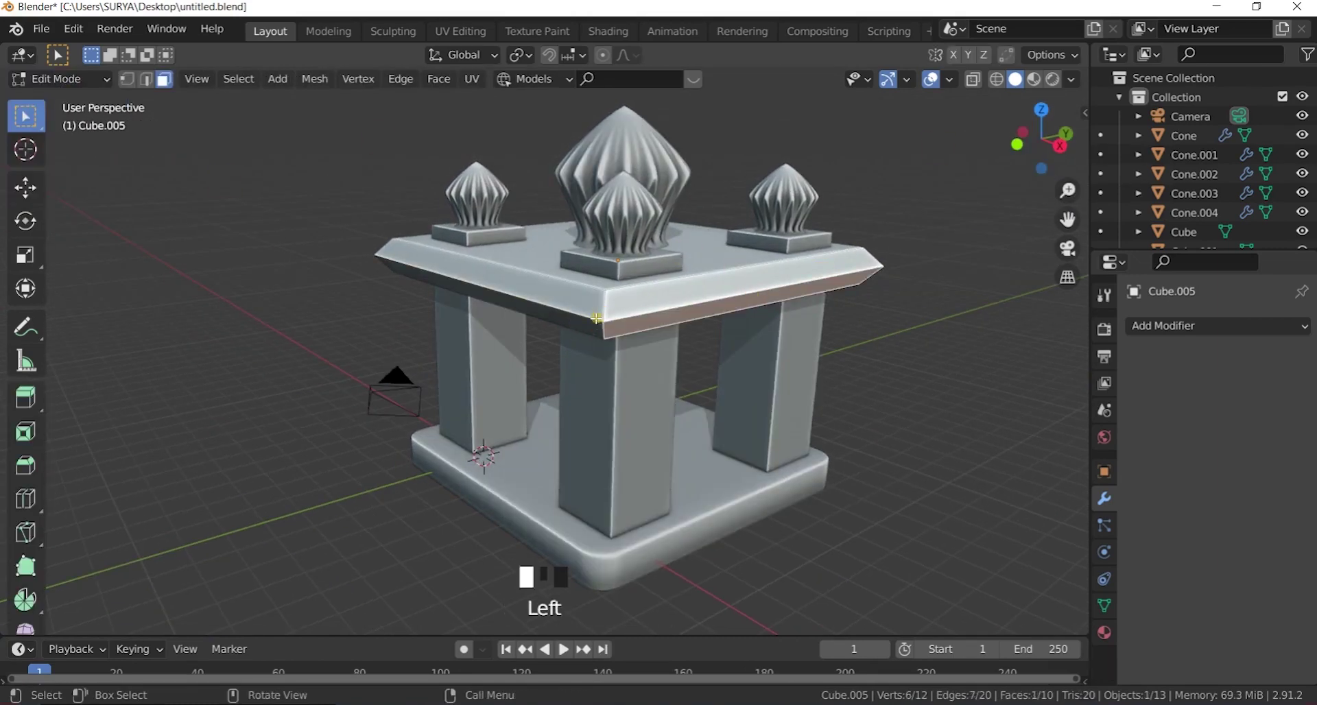
left_click(142, 82)
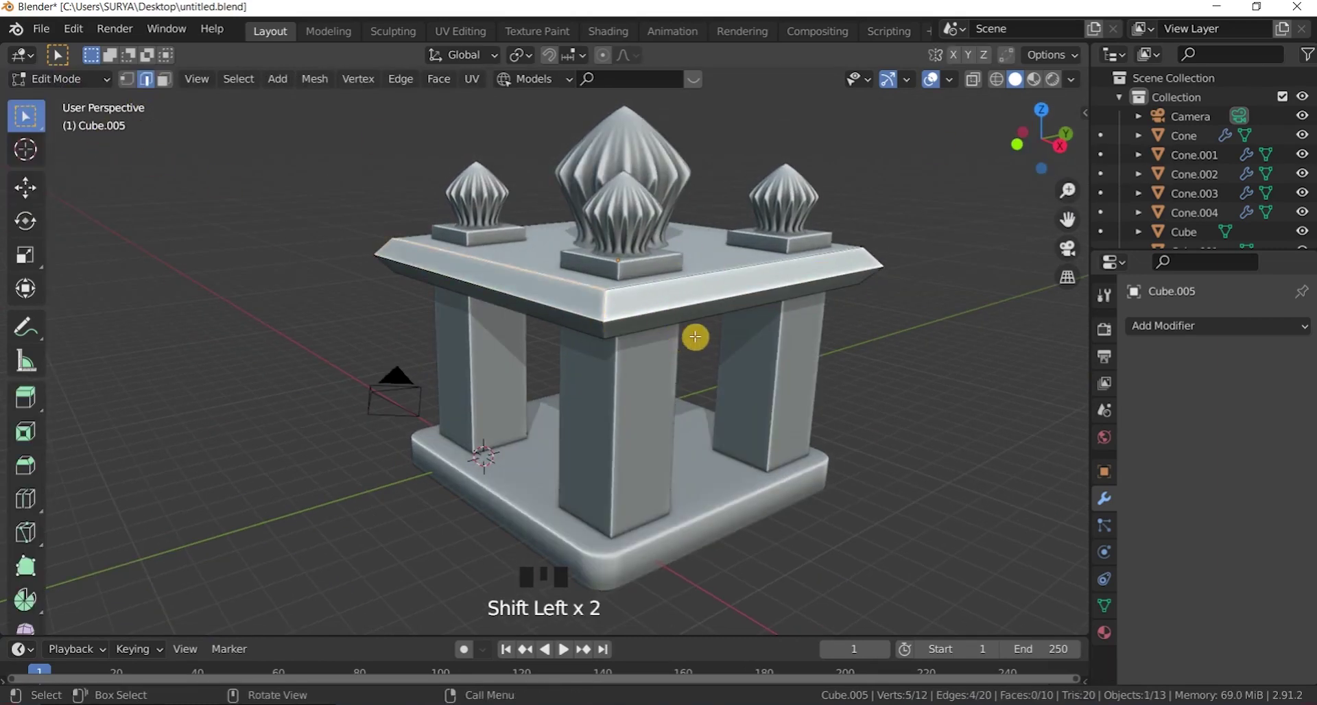
key("ctrl+b")
key("Escape")
left_click_drag(1043, 138, 988, 178)
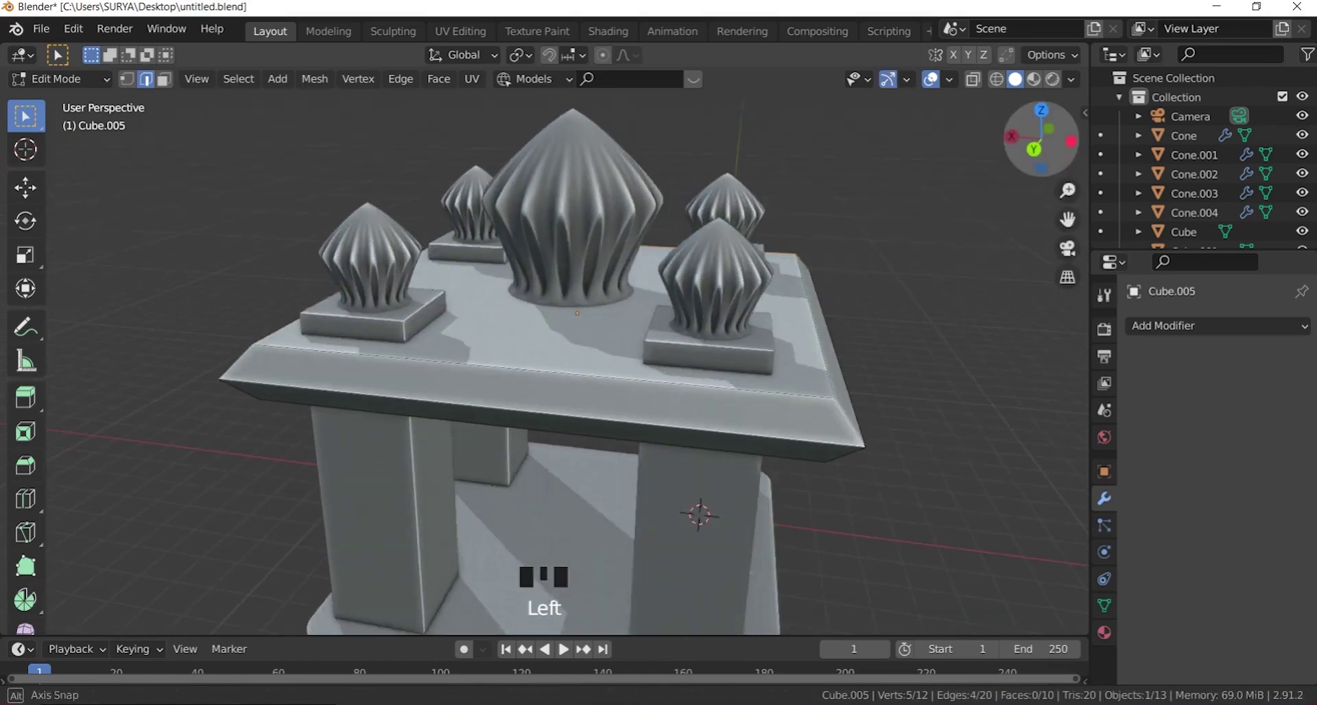
left_click(59, 79)
left_click(55, 96)
Step: Inspect the whole pavilion from several sides, checking the slab, pillars and domes
scroll(862, 306, "down", 3)
left_click(861, 307)
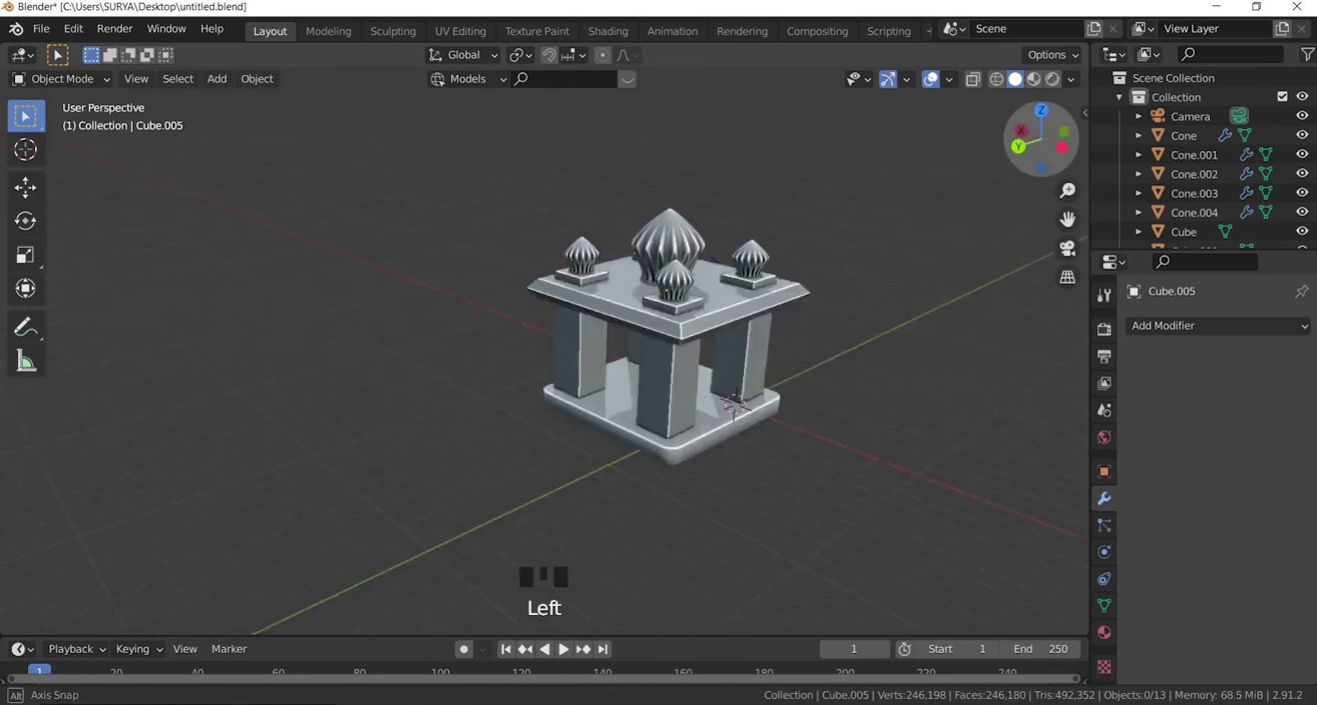
middle_click_drag(860, 307, 732, 215)
scroll(770, 343, "up", 2)
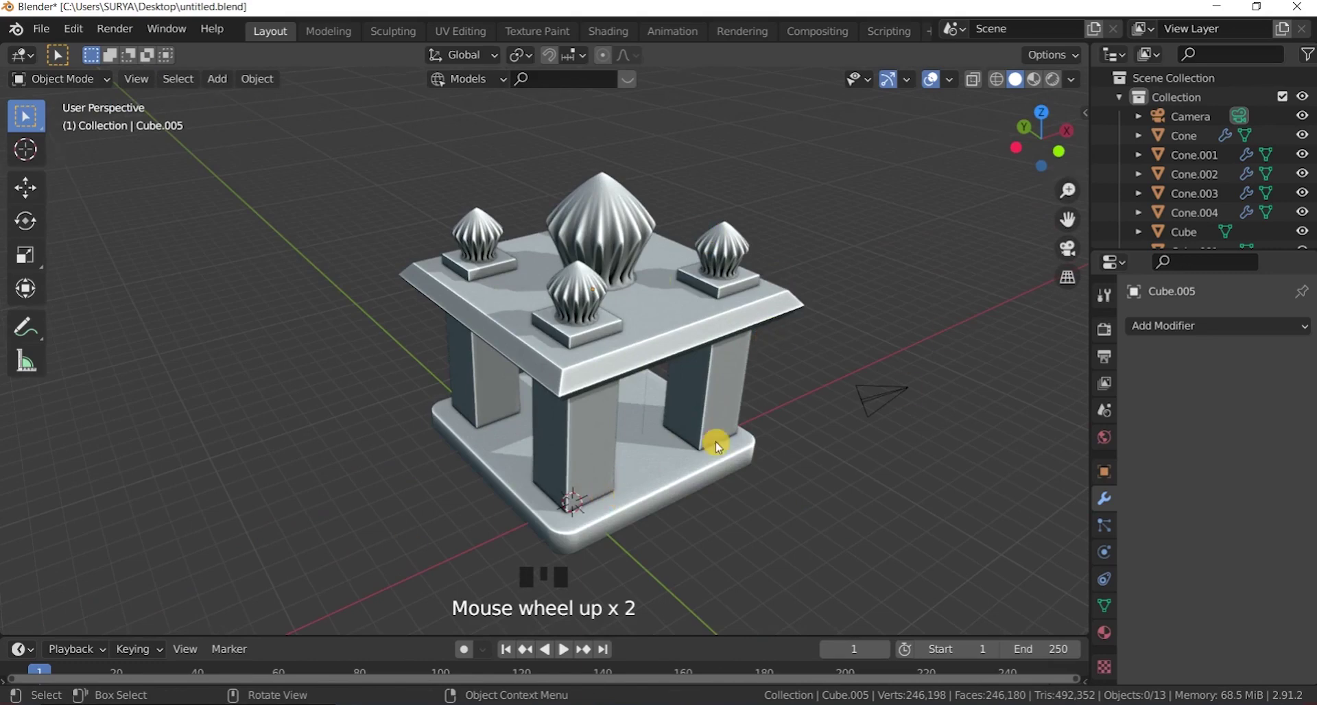
left_click_drag(1036, 144, 596, 376)
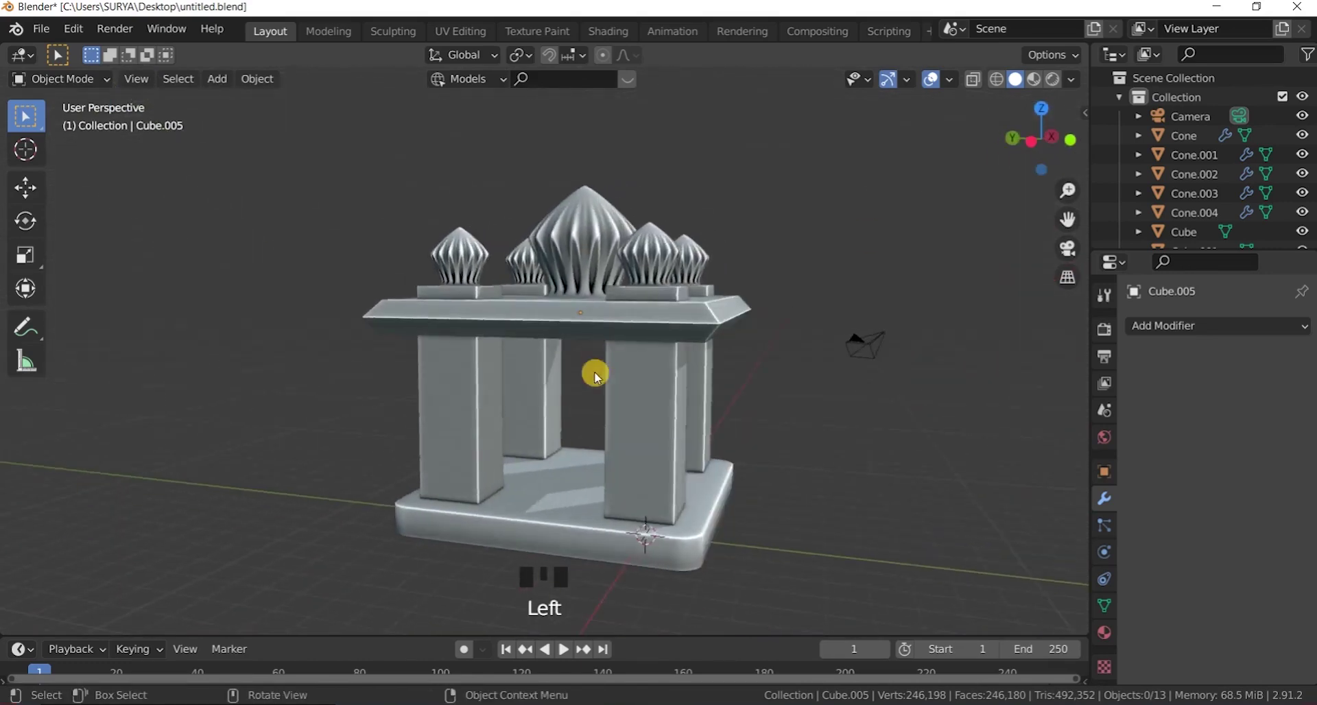
scroll(600, 377, "up", 2)
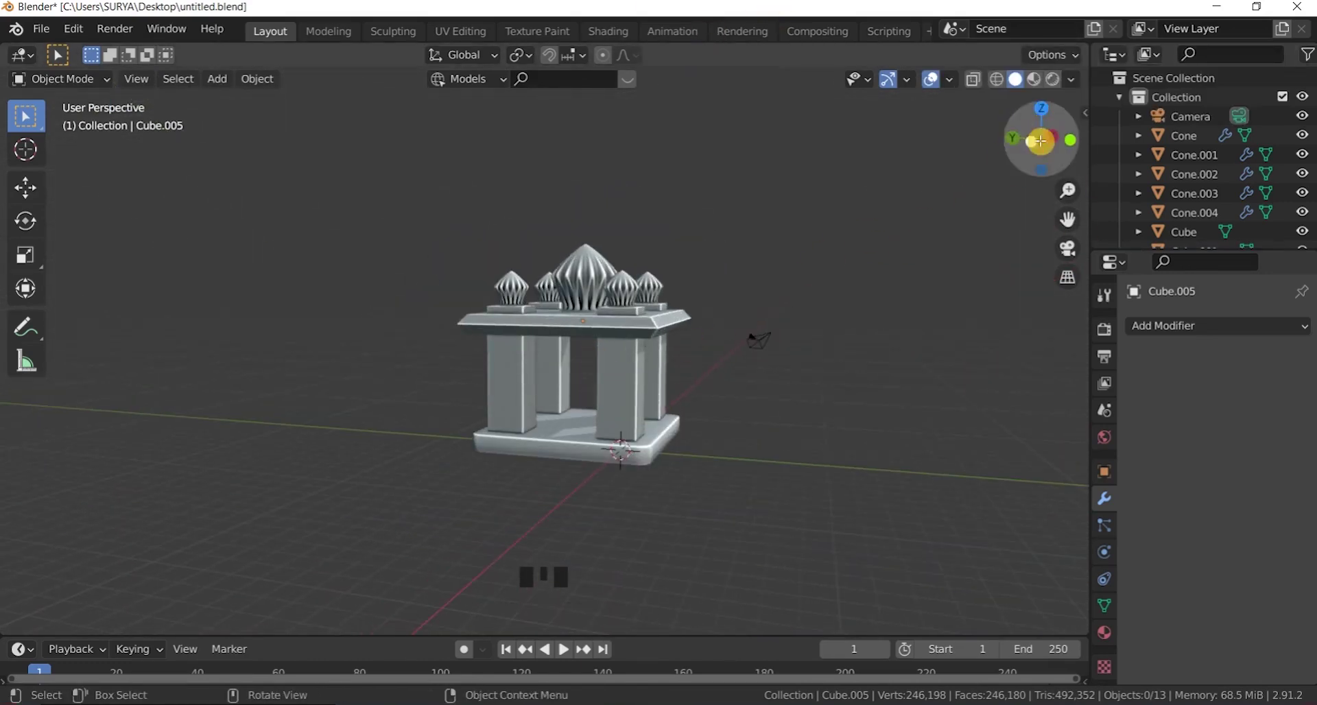
left_click_drag(1046, 139, 617, 403)
scroll(617, 403, "up", 2)
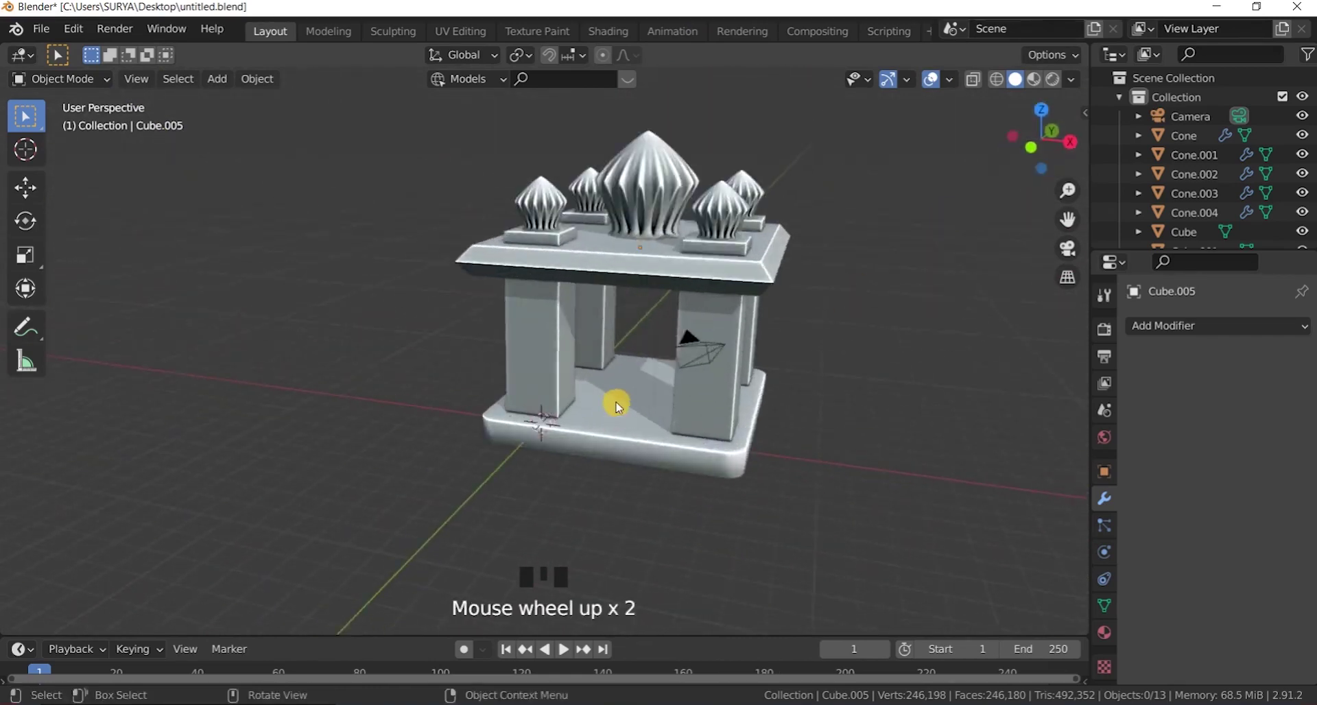
Step: Save the file again with the flat-shaded slab
scroll(585, 258, "up", 1)
left_click(43, 28)
left_click(55, 153)
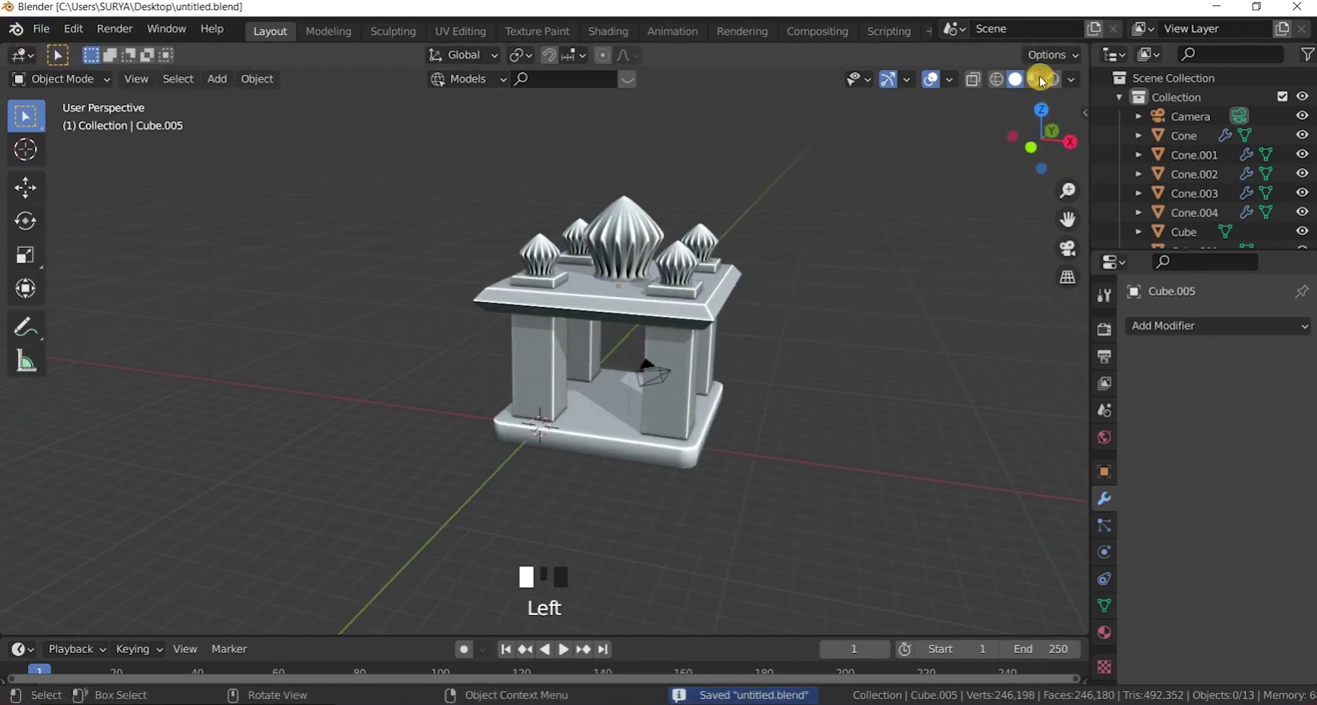
Step: Preview the pavilion in Rendered viewport shading and check how the scene is lit
left_click(1034, 79)
left_click(1053, 79)
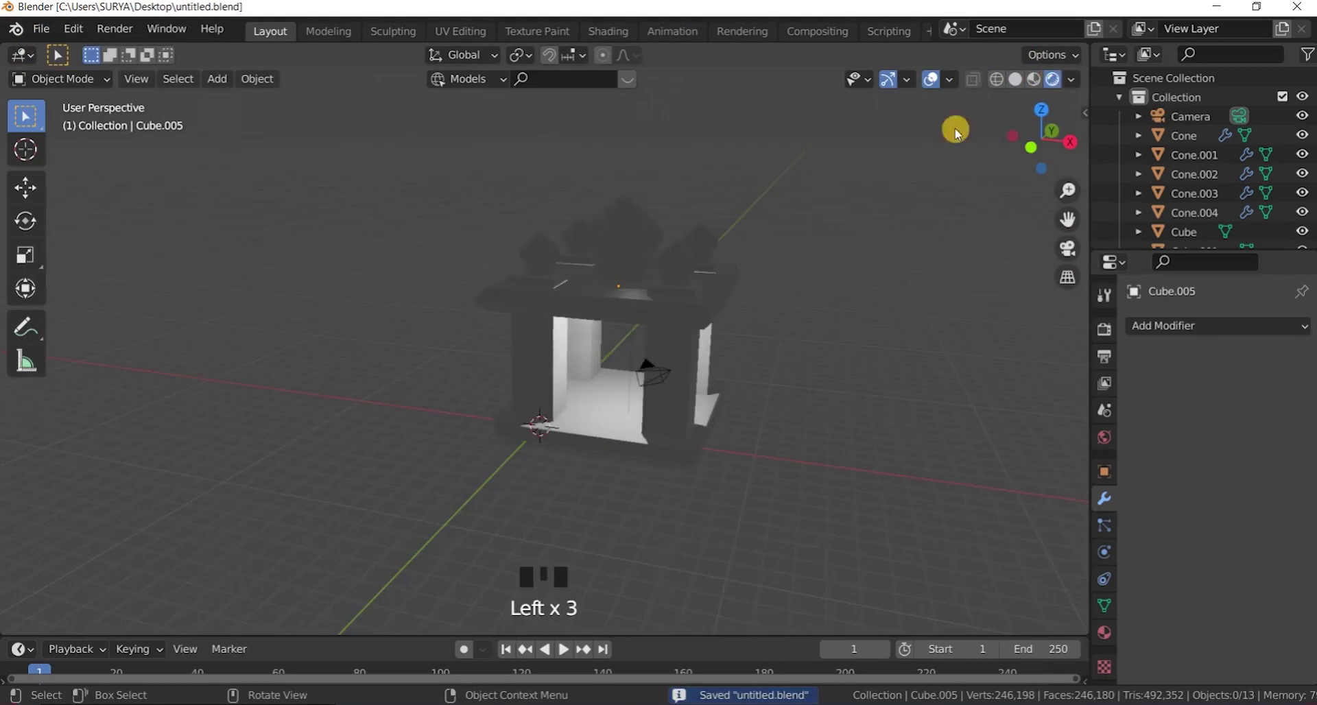
scroll(891, 240, "down", 2)
mouse_move(1043, 149)
left_mouse_down()
mouse_move(1015, 150)
mouse_move(1049, 153)
mouse_move(1040, 149)
left_mouse_up()
left_click(62, 79)
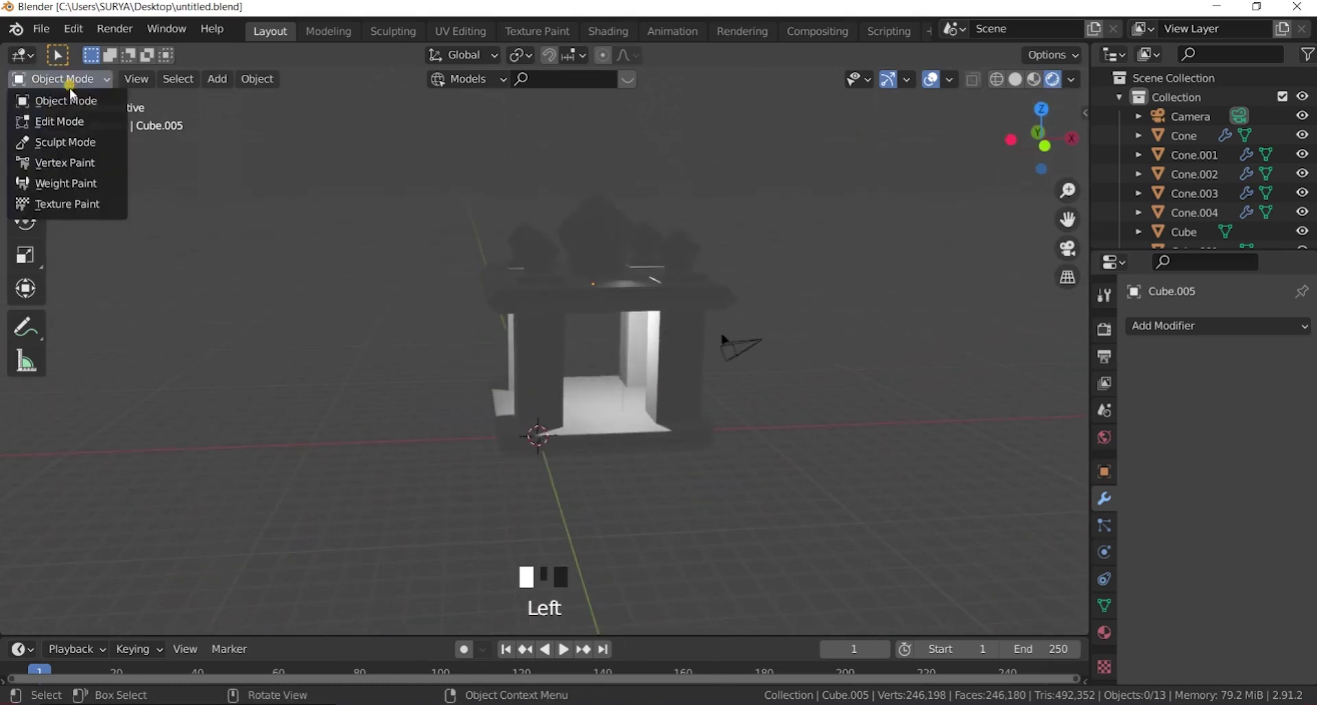
Step: Switch the viewport to Material Preview shading and add a new material to the large centre dome
left_click(620, 232)
left_click(1106, 633)
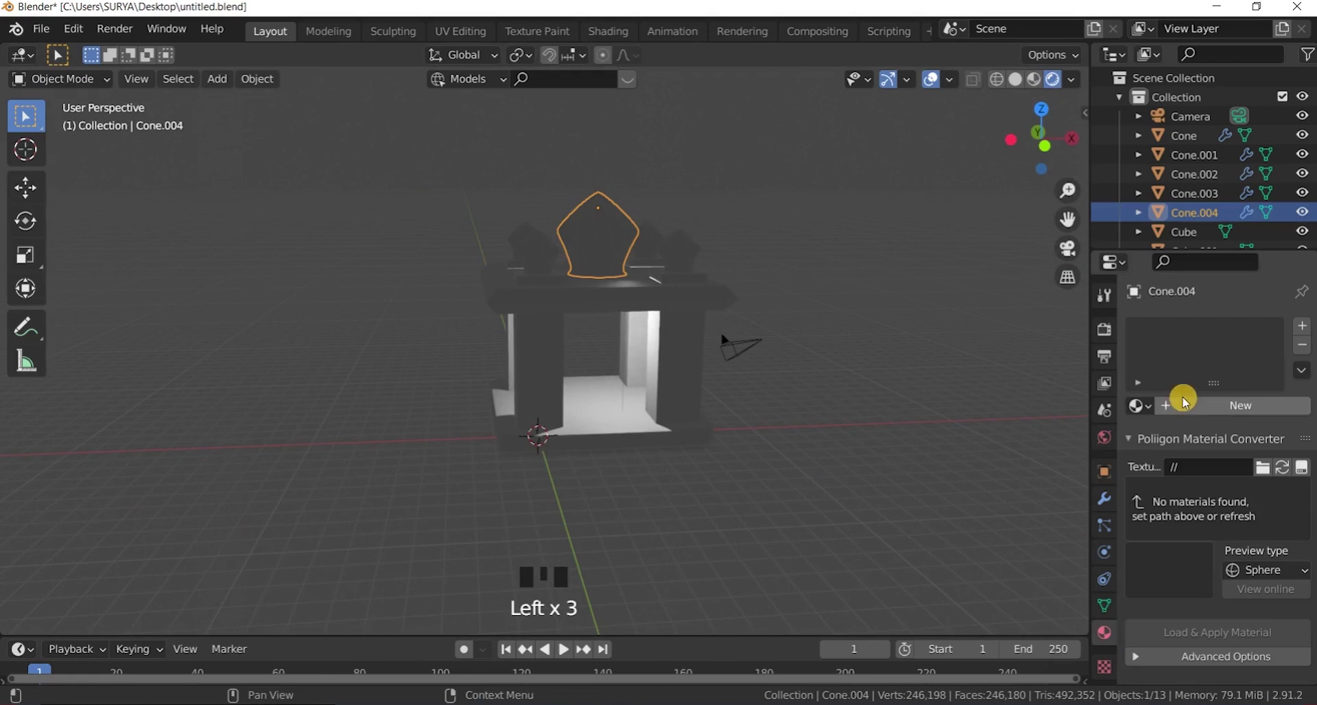
left_click(1034, 79)
left_click(1240, 405)
Step: Apply the Jewelry material from the Sample Materials library of Material Library VX to the centre dome
scroll(1199, 508, "down", 20)
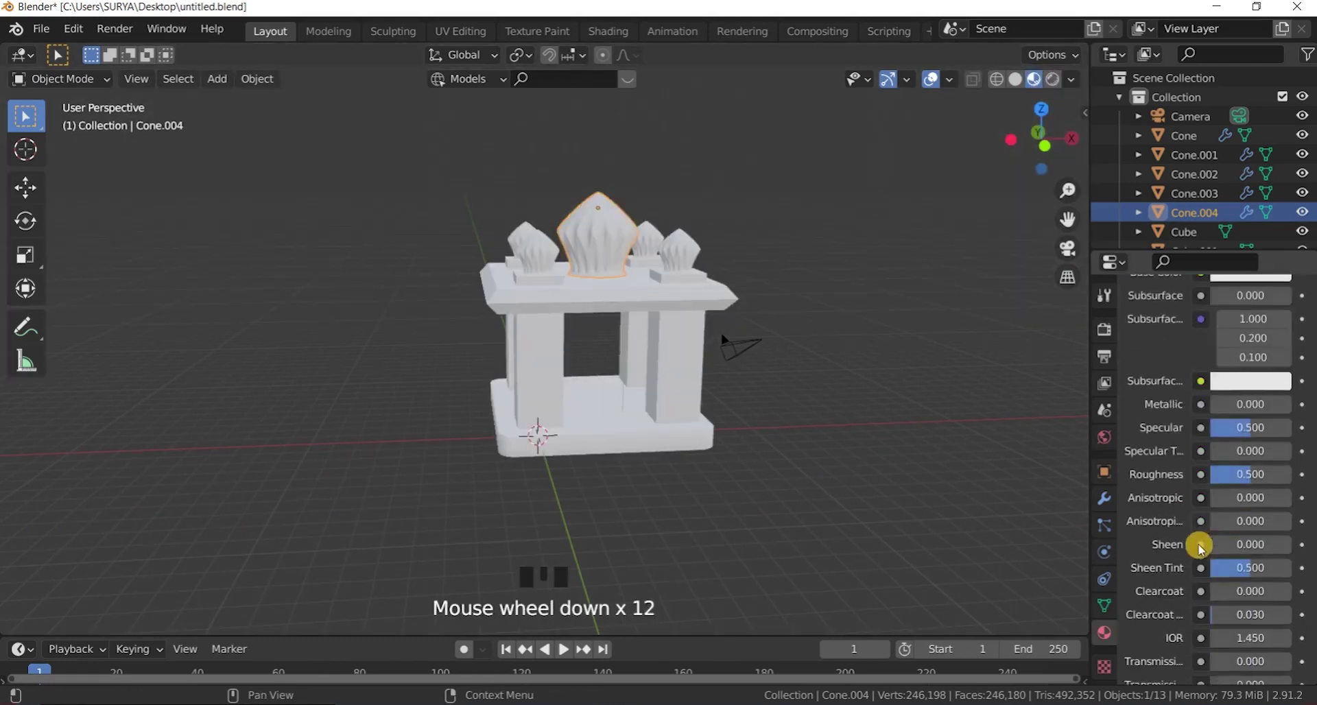
left_click(1142, 525)
left_click(1194, 549)
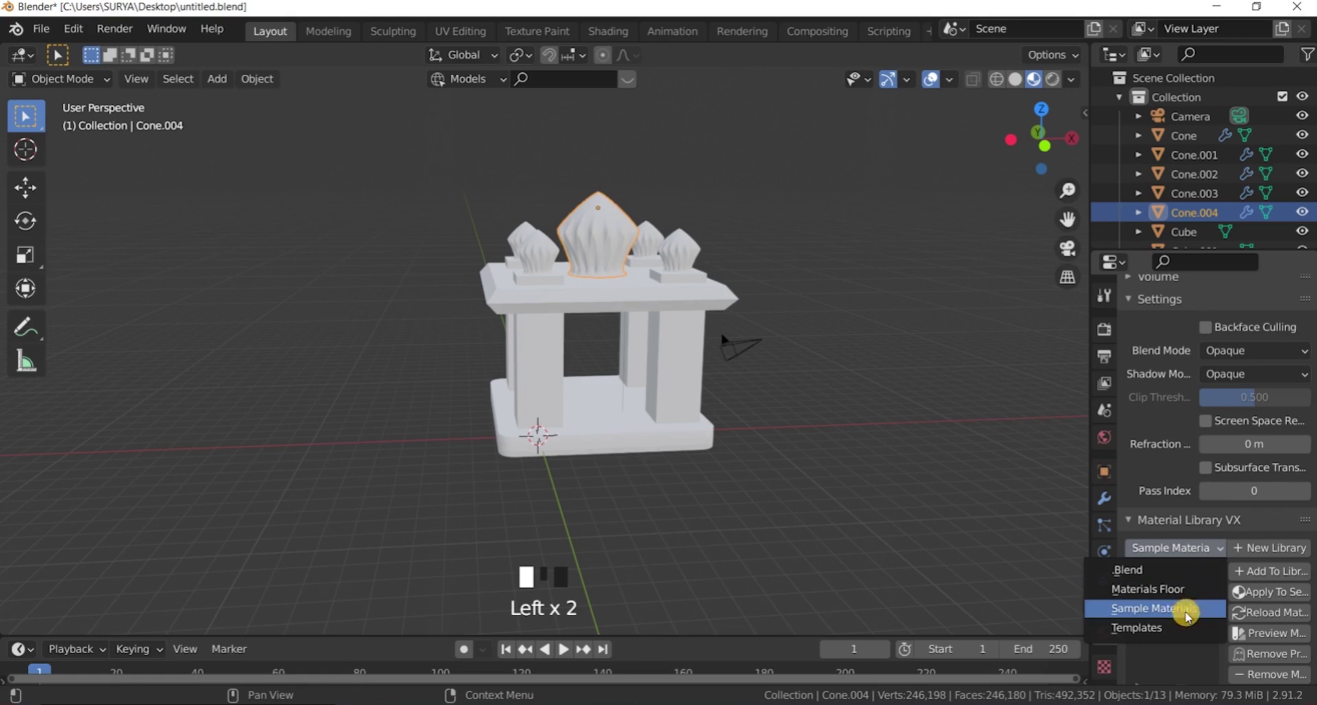
left_click(1187, 614)
scroll(1193, 611, "down", 1)
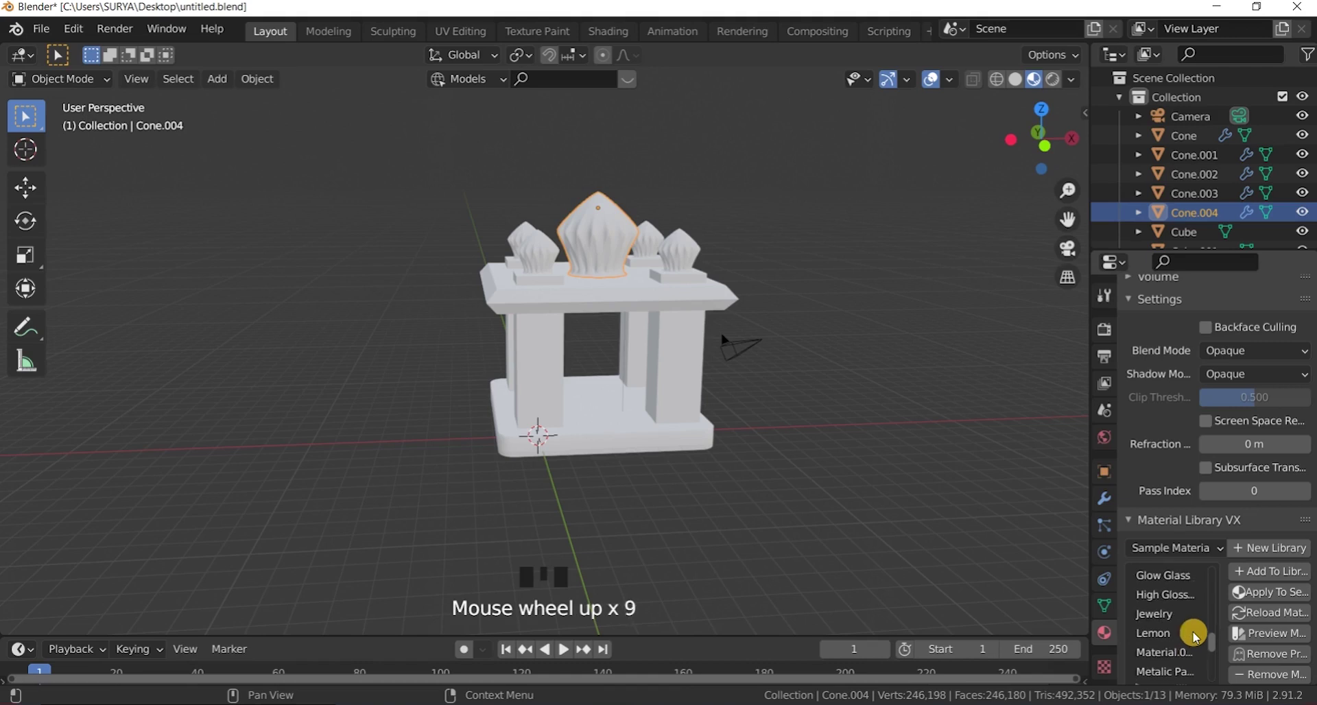
left_click(1254, 592)
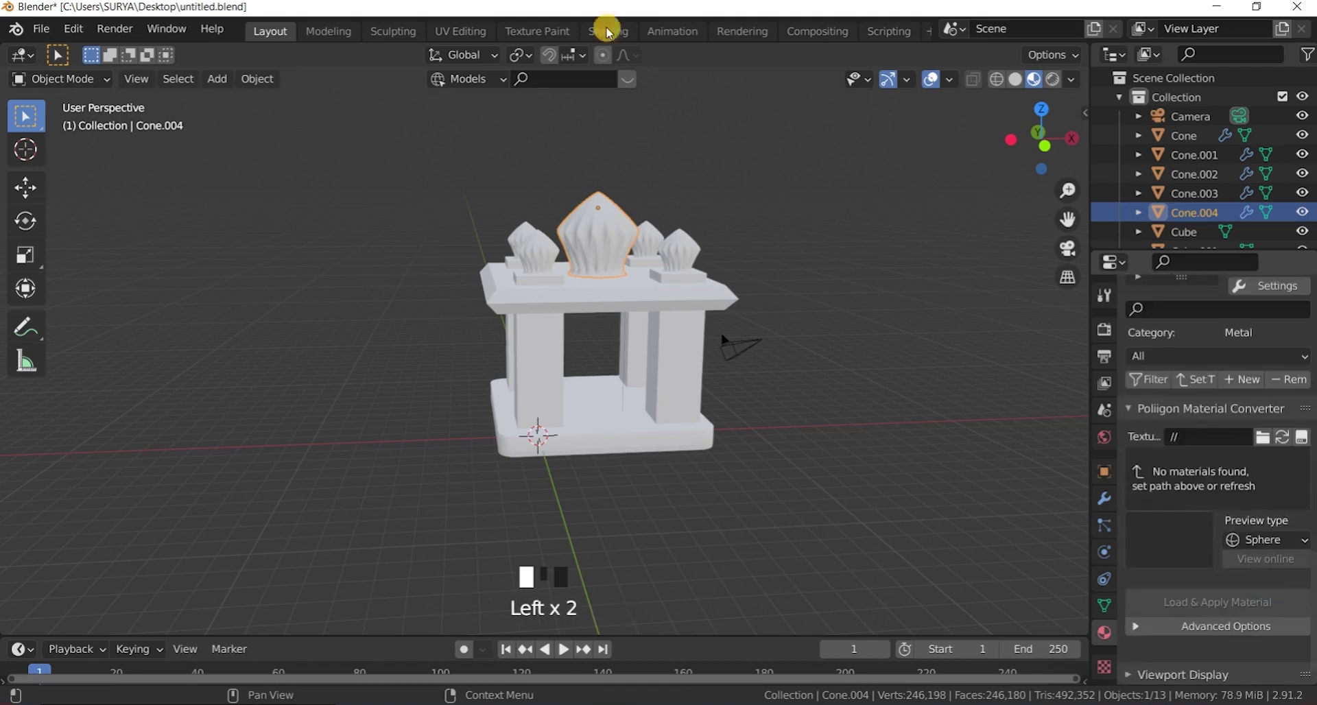
Step: Assign the existing Jewelry material to the two small domes at the front of the slab
scroll(746, 263, "up", 3)
left_click(810, 248)
left_click(648, 251)
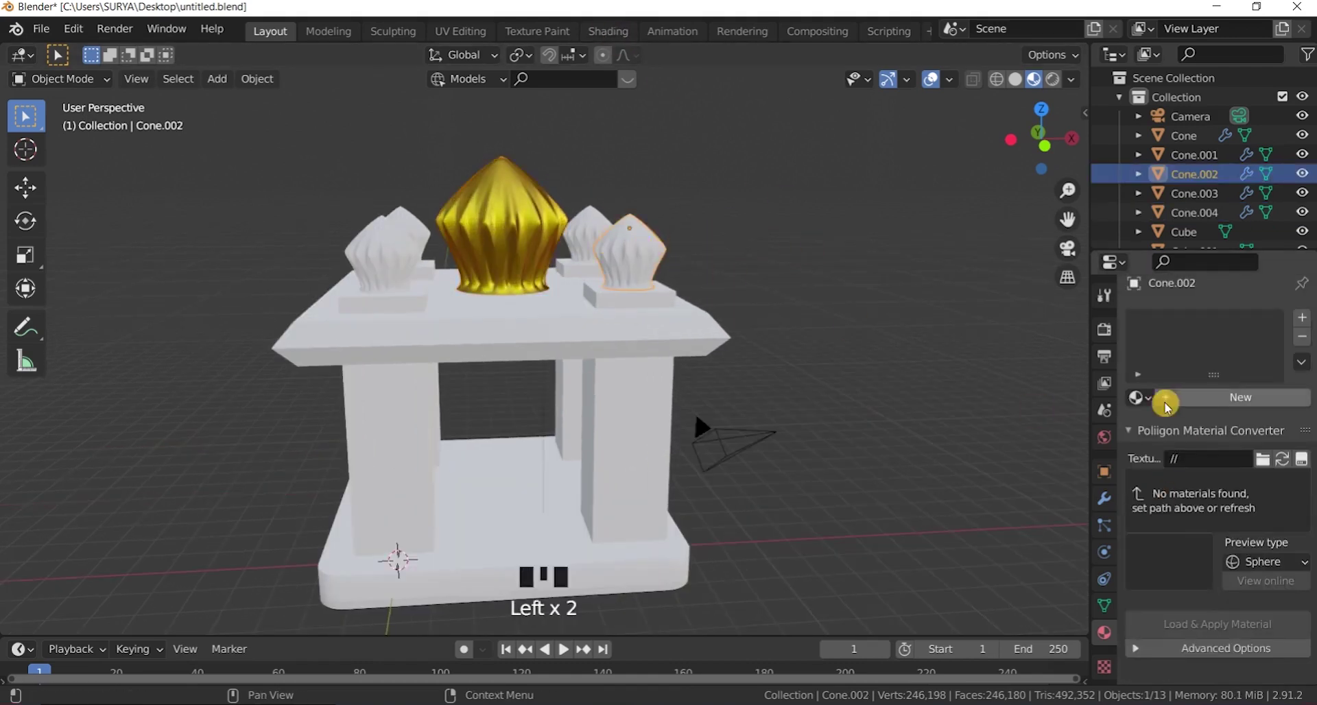
left_click(1140, 398)
left_click(981, 429)
left_click(361, 263)
left_click(1141, 398)
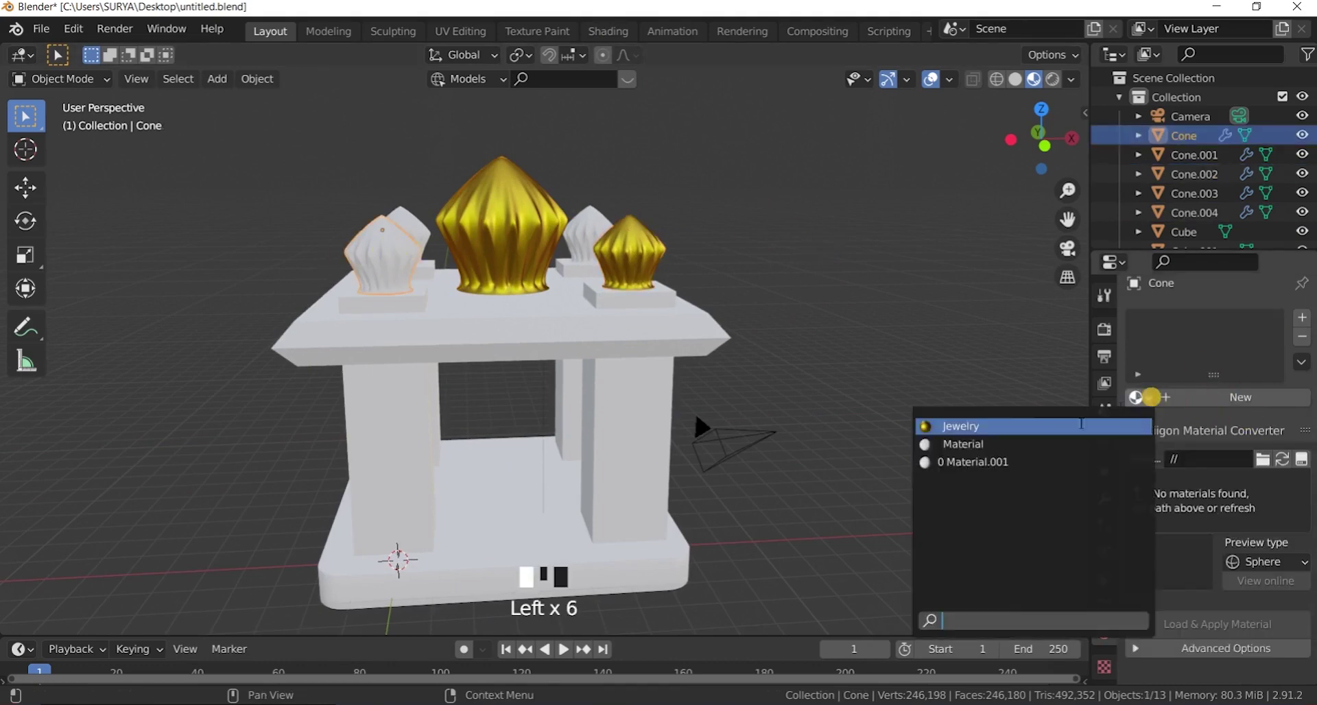
left_click(999, 424)
left_click(1015, 308)
Step: Assign the existing Jewelry material to the two remaining white small domes at the back of the slab
left_click_drag(1041, 138, 989, 291)
scroll(987, 206, "down", 4)
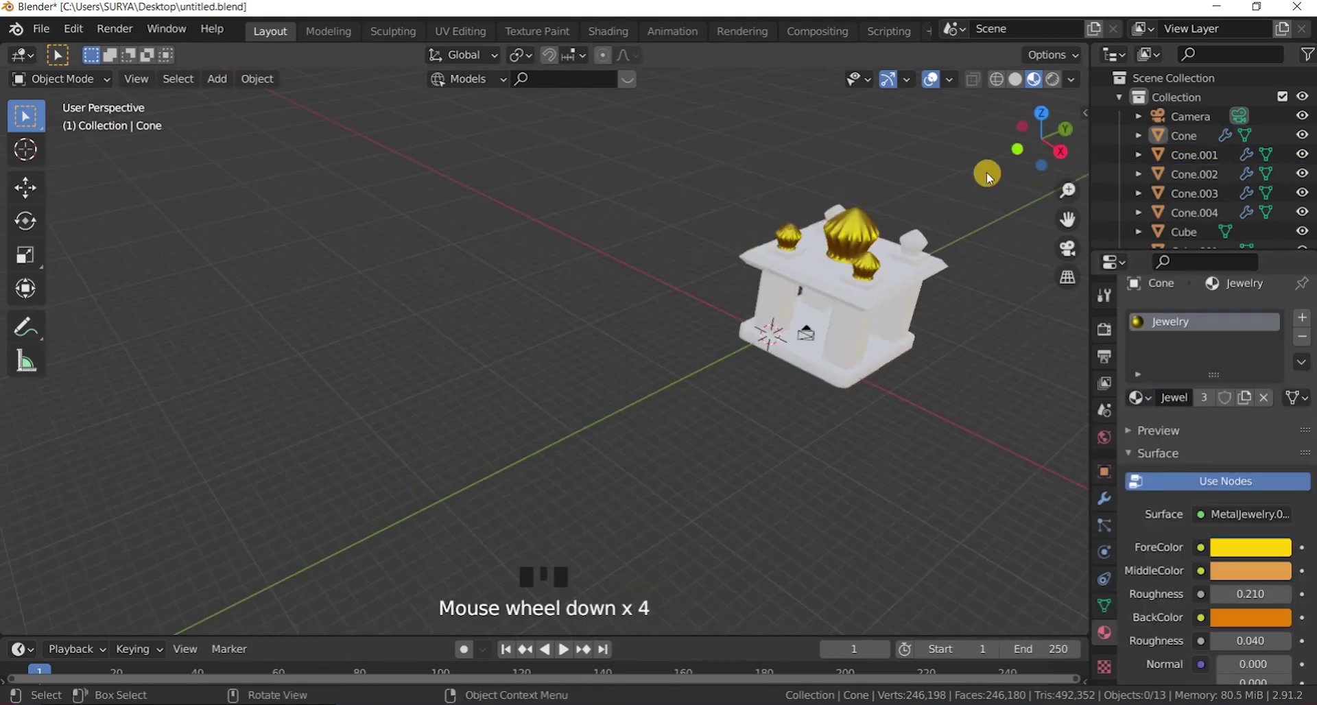
left_click_drag(1029, 148, 785, 382)
scroll(785, 370, "up", 2)
left_click(786, 358)
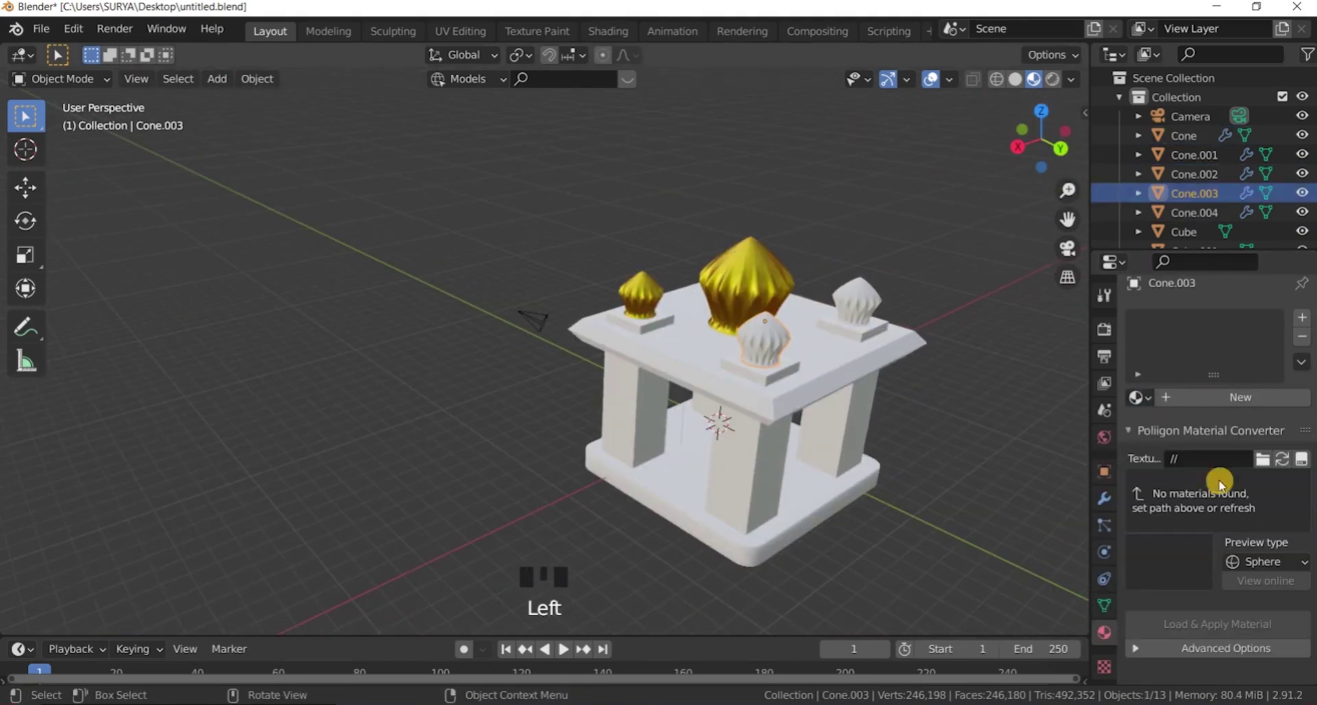
left_click_drag(1140, 398, 1002, 420)
left_click(878, 298)
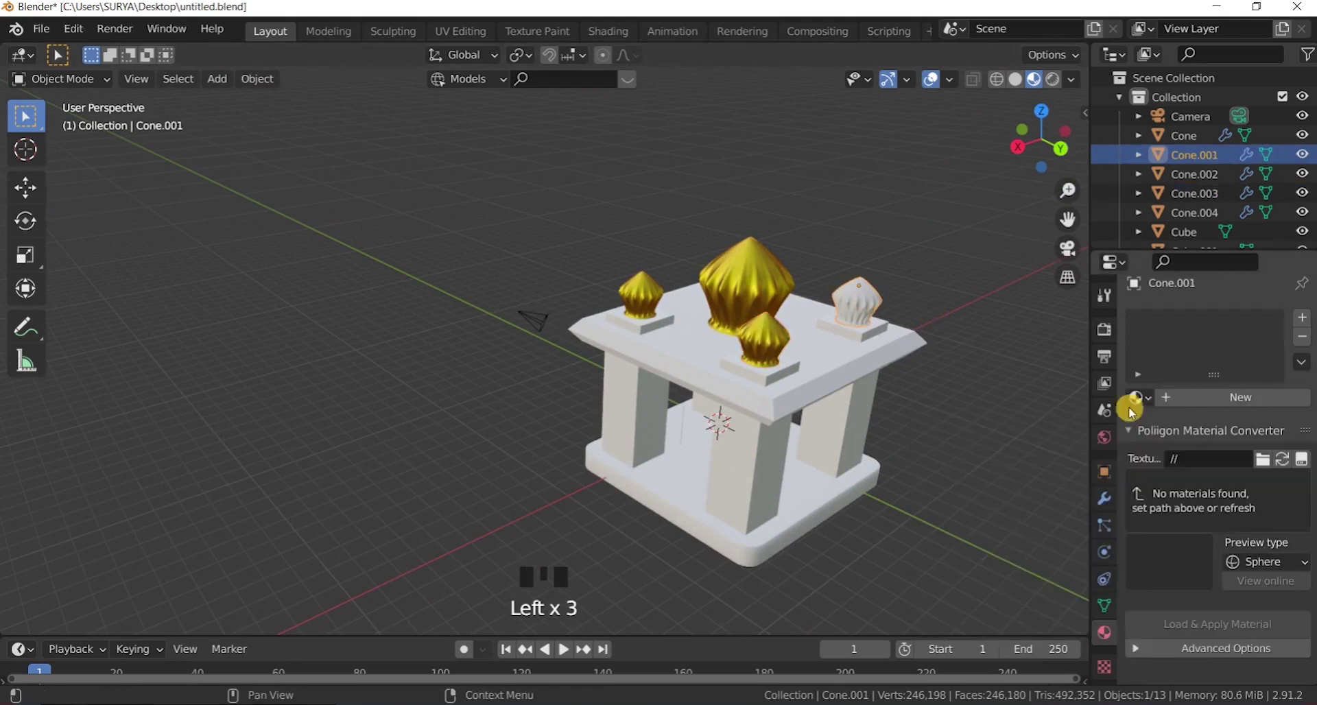
left_click(1140, 398)
scroll(960, 274, "down", 2)
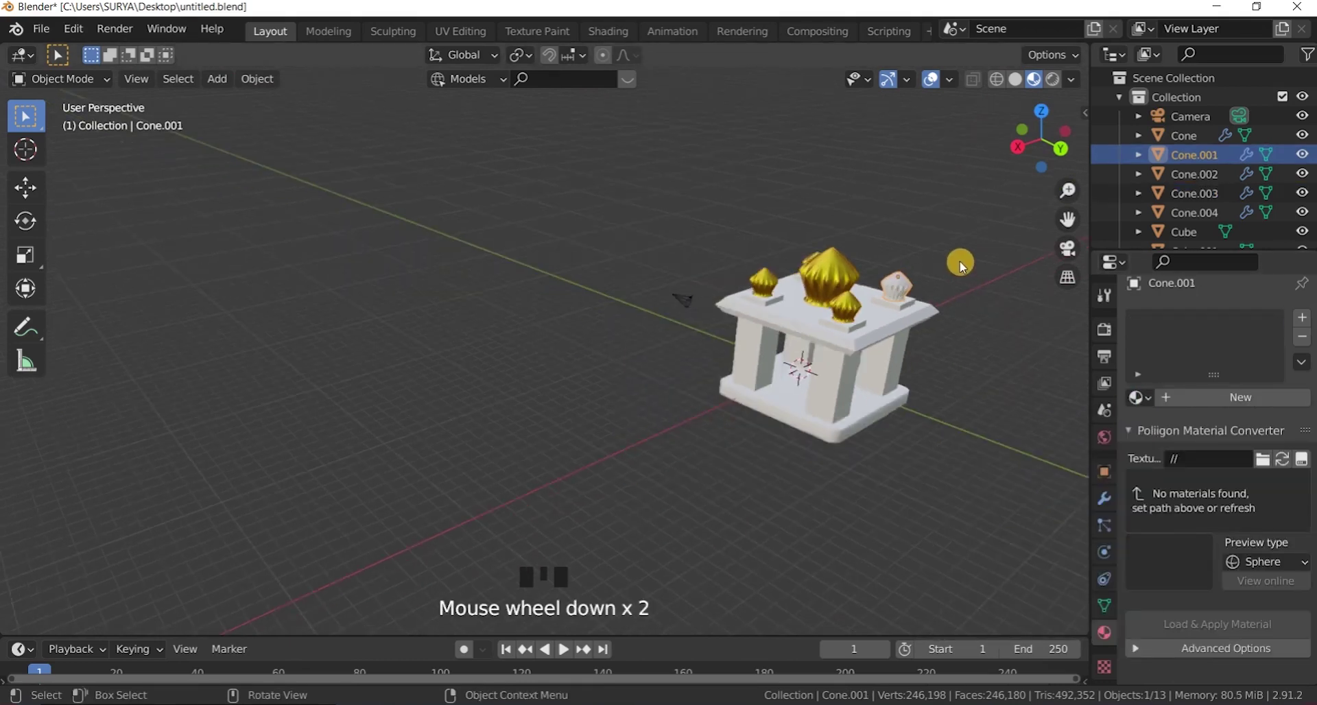
scroll(960, 274, "up", 2)
left_click_drag(1140, 398, 974, 435)
left_click(967, 302)
scroll(1029, 151, "down", 2)
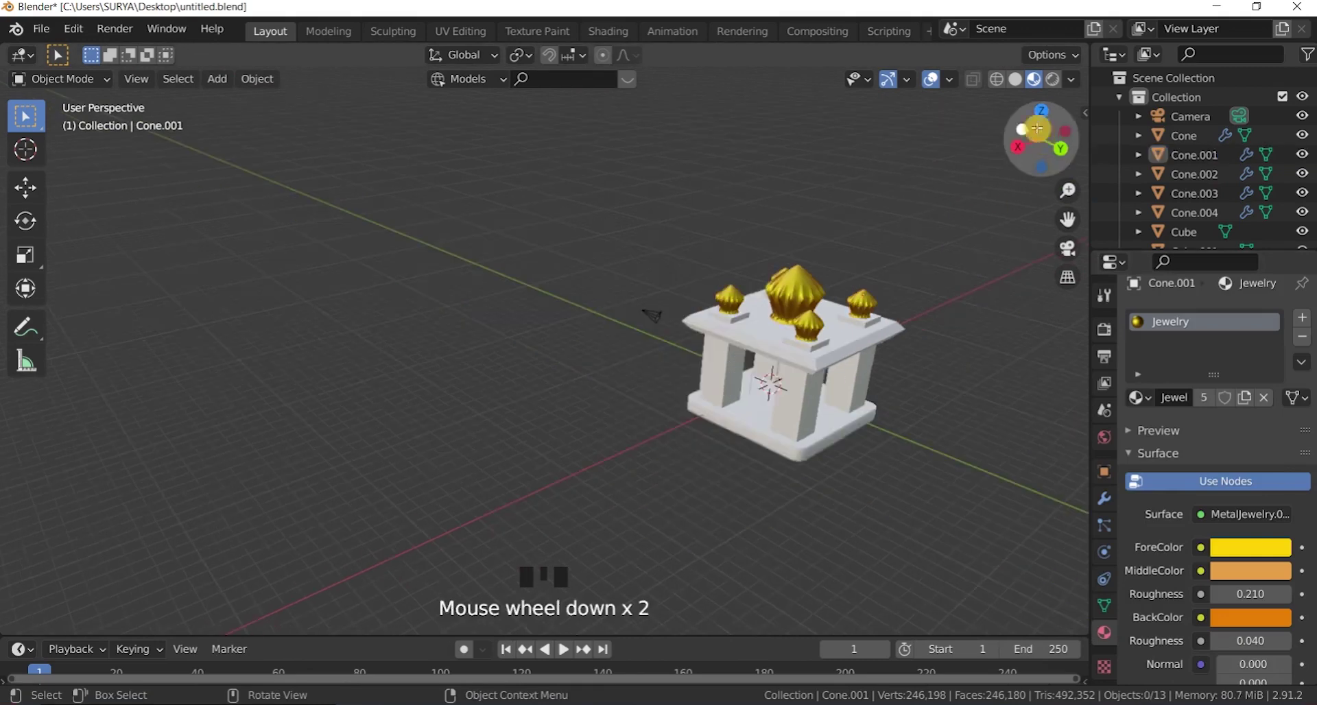
Step: Select the nearest corner pillar and add a second material slot with a new material
left_click_drag(1042, 137, 998, 146)
left_click(725, 385)
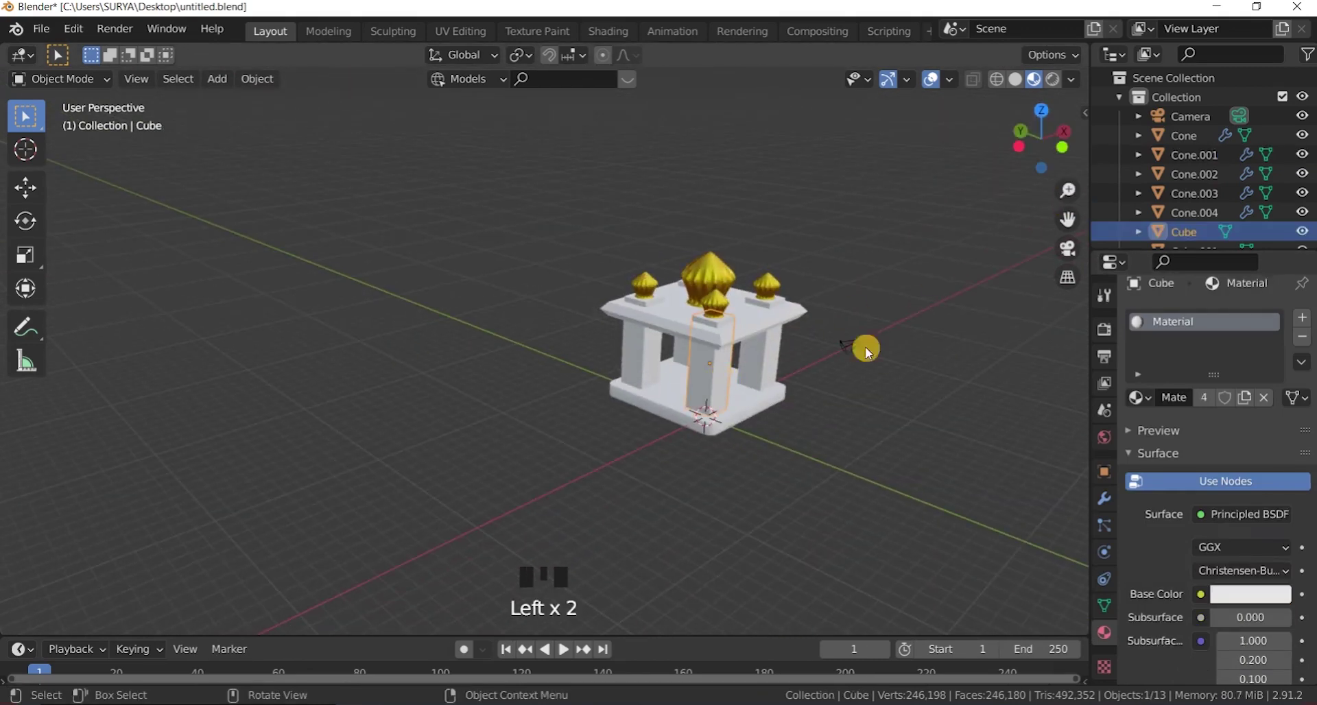
left_click(1141, 397)
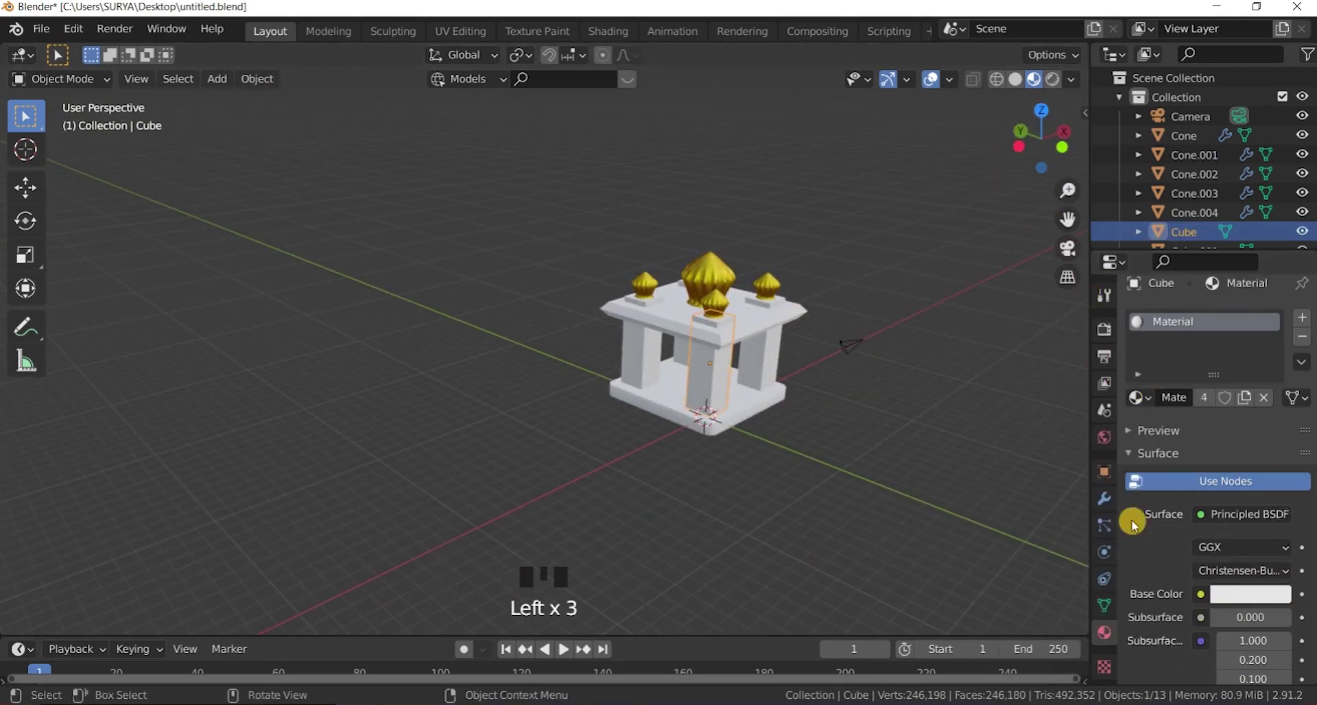
left_click(855, 395)
left_click(708, 376)
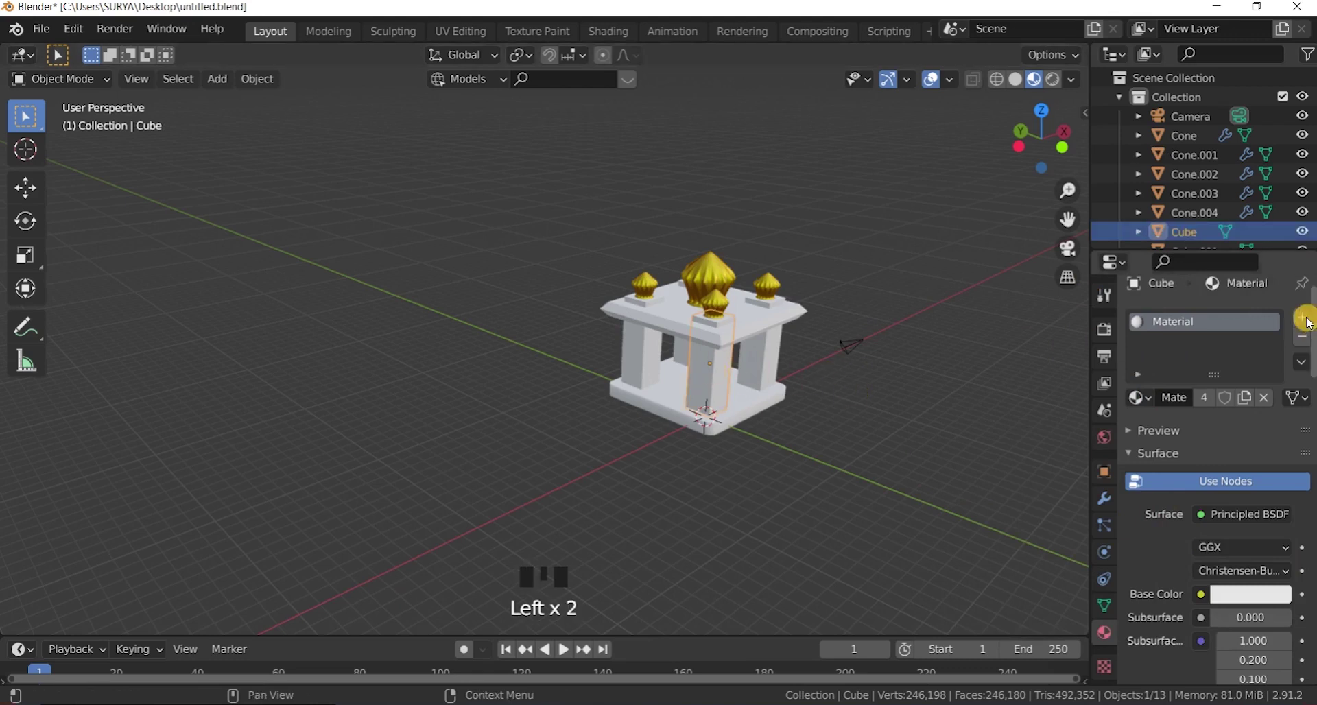
left_click(1303, 318)
left_click(1218, 439)
Step: Try to apply the Blaster Bolt material from the Sample Materials library of Material Library VX to the corner pillar
scroll(1200, 494, "down", 20)
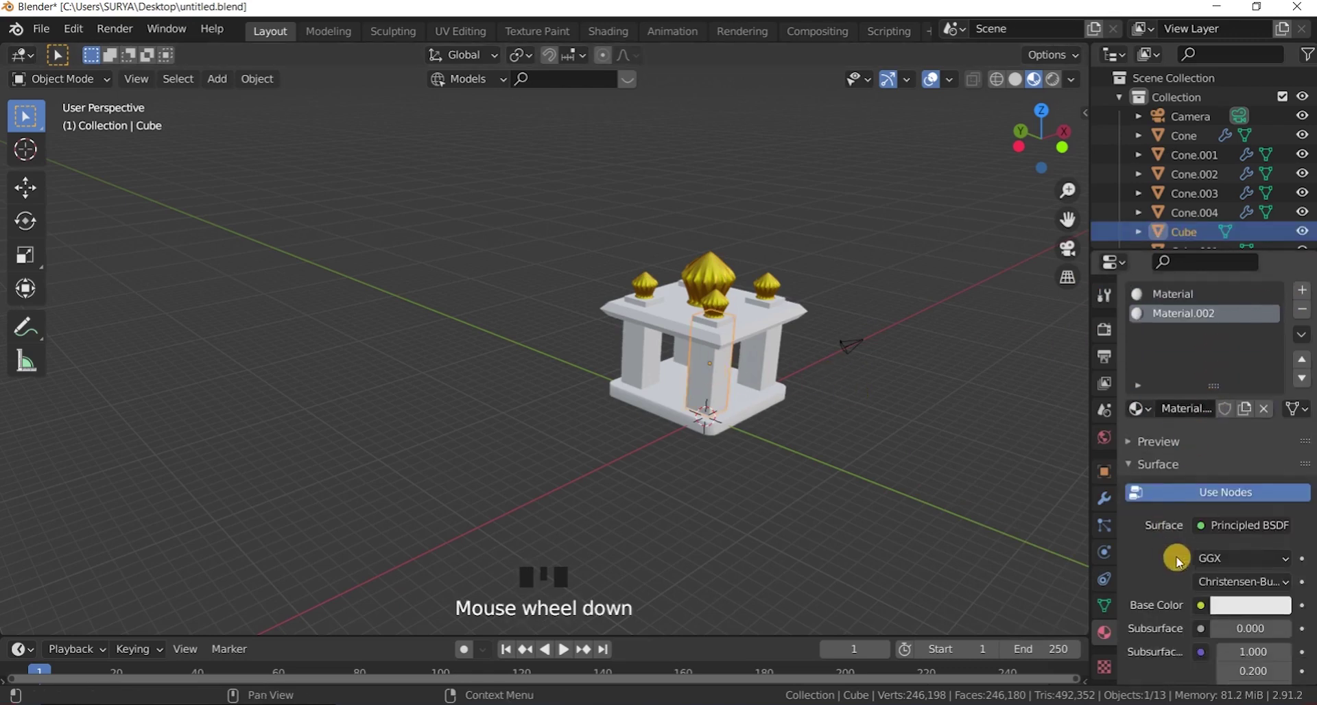
scroll(1173, 575, "down", 14)
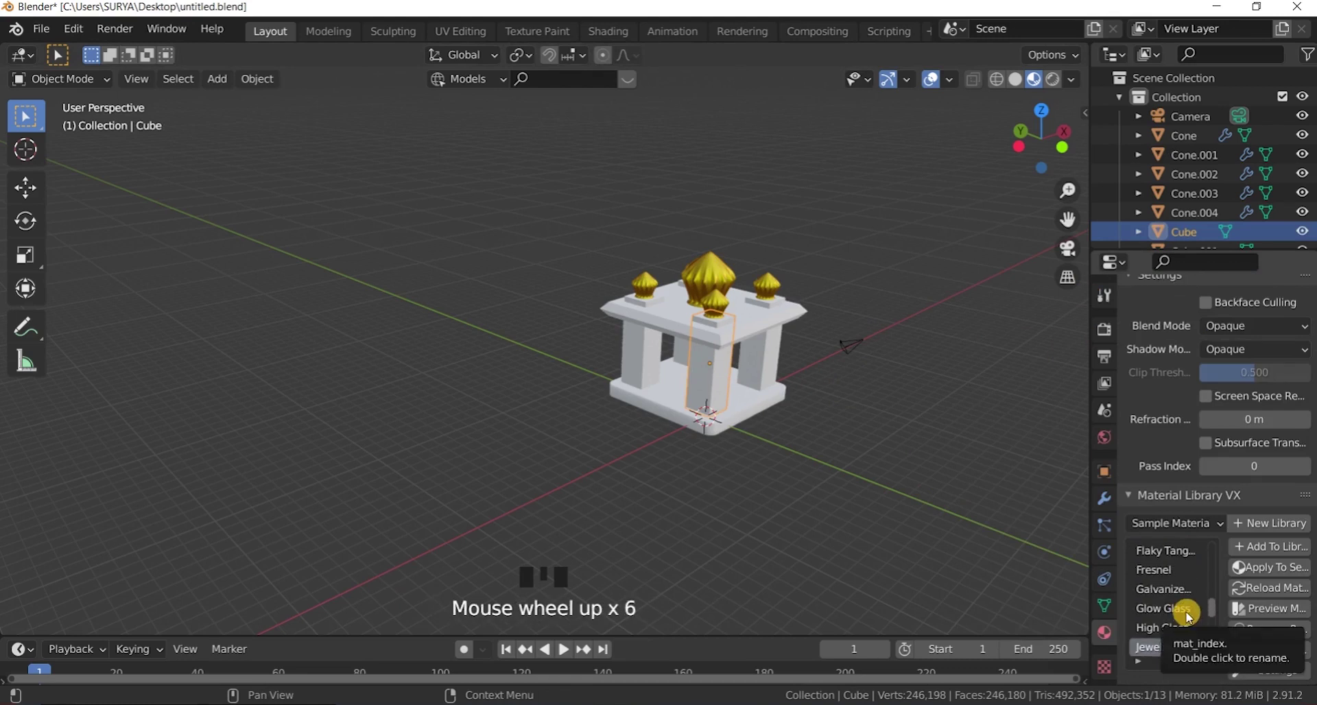
scroll(1188, 616, "up", 3)
scroll(1190, 608, "up", 1)
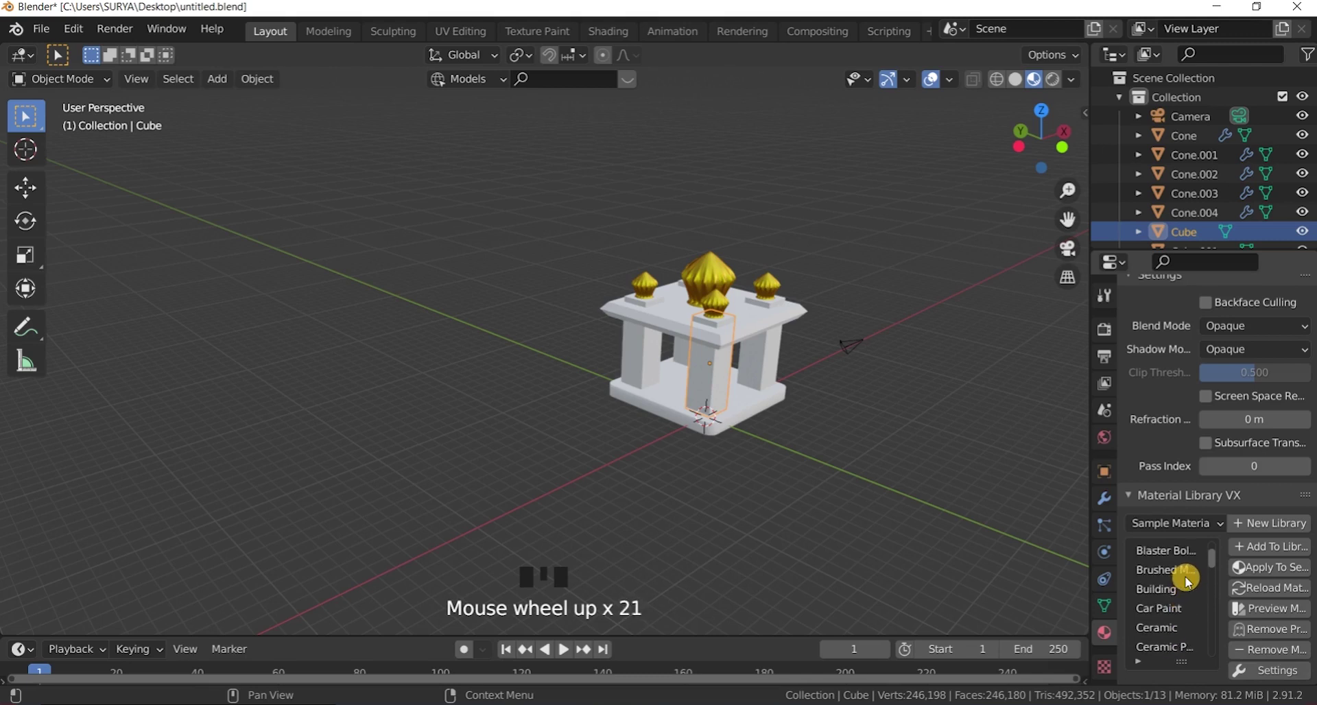
scroll(1189, 580, "up", 1)
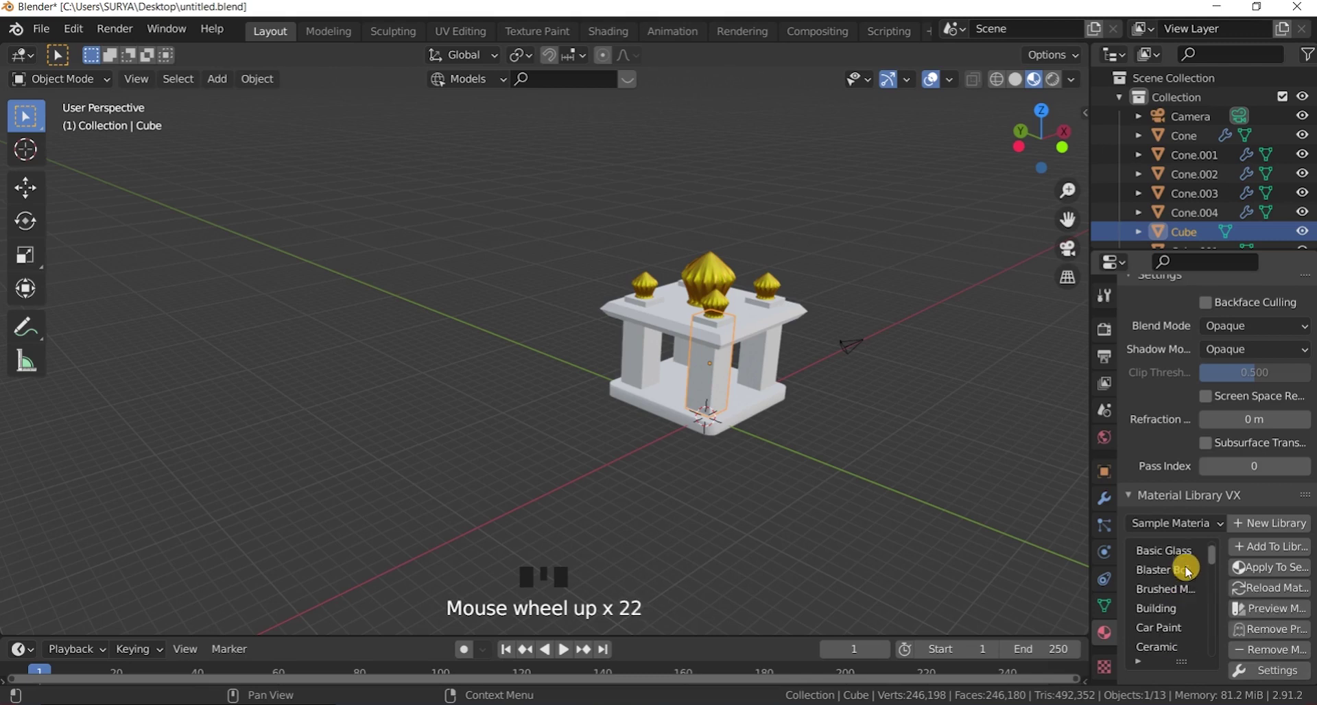
left_click(1270, 568)
scroll(750, 353, "up", 2)
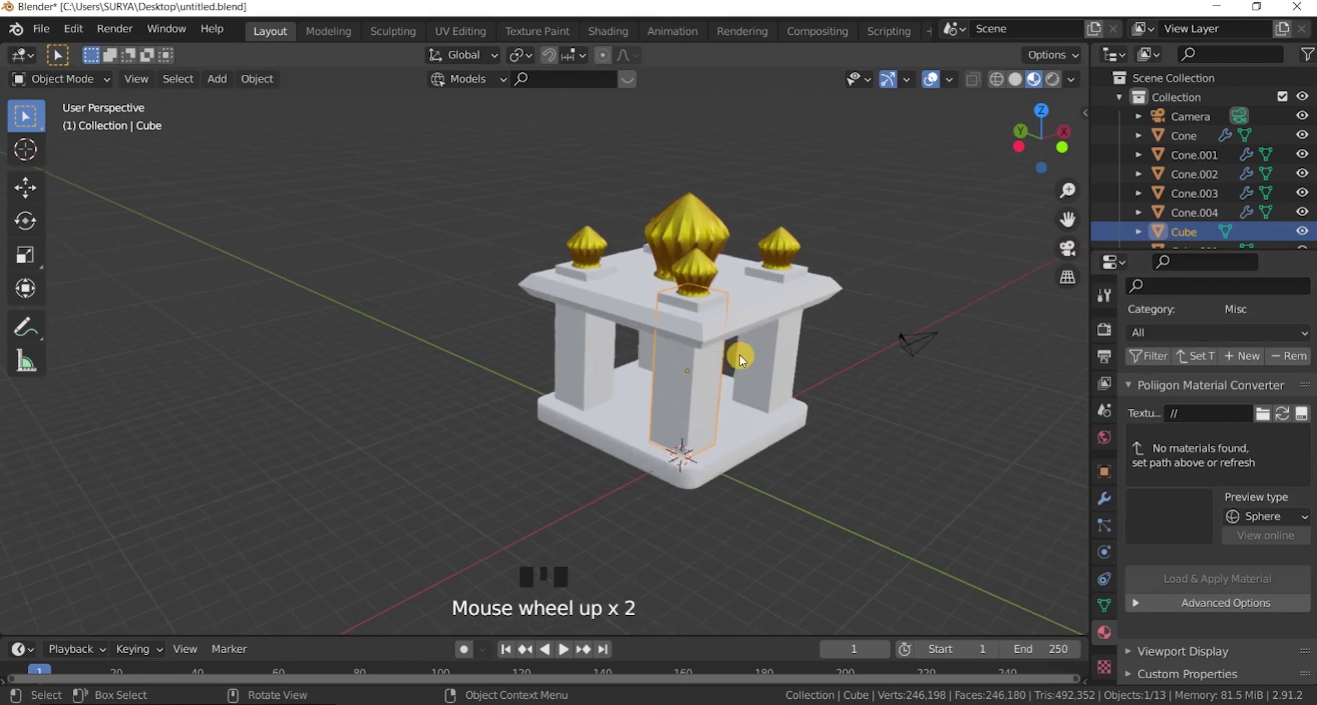
left_click(998, 434)
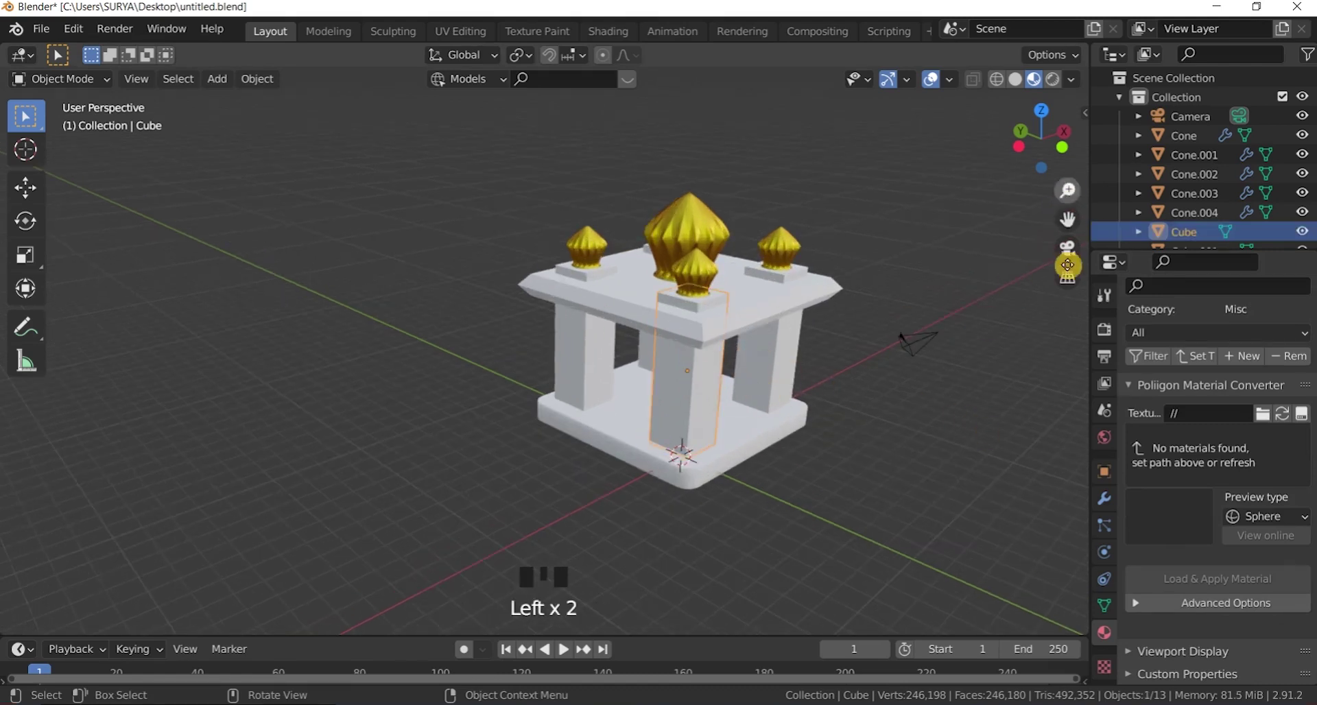
scroll(1184, 421, "up", 9)
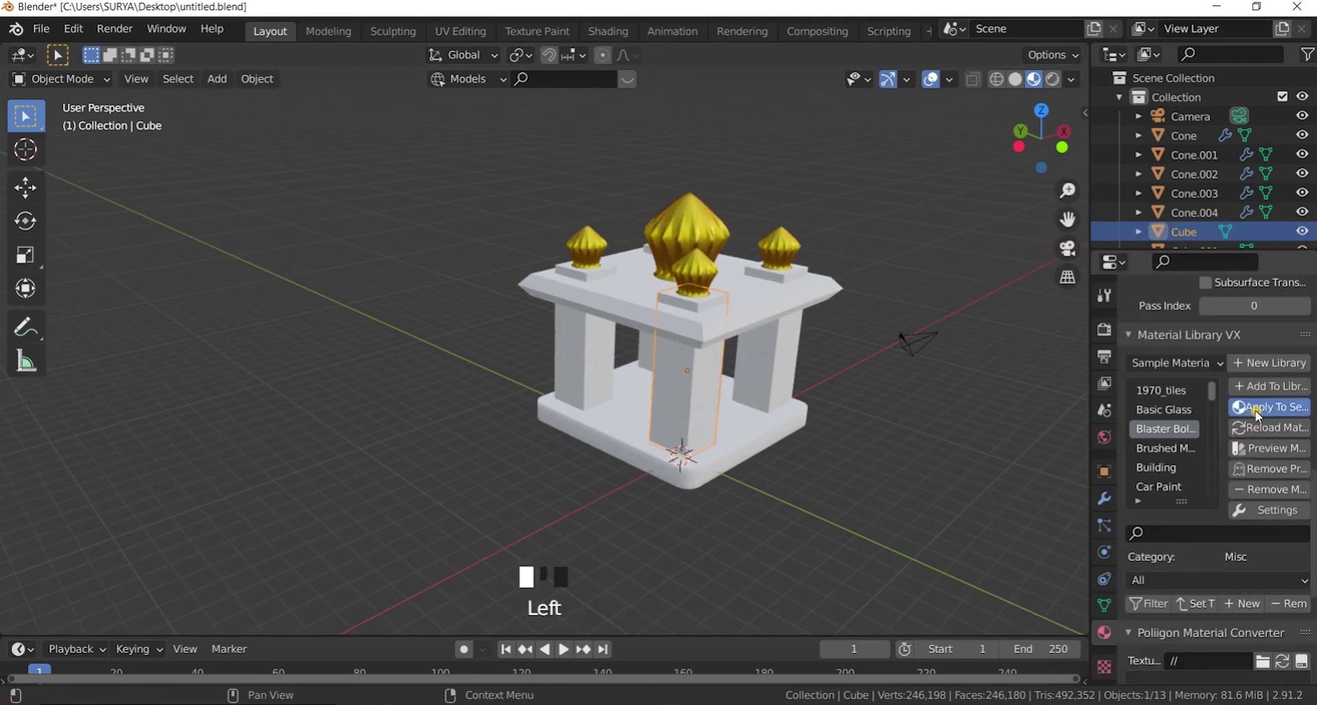
scroll(906, 449, "up", 2)
scroll(906, 449, "down", 2)
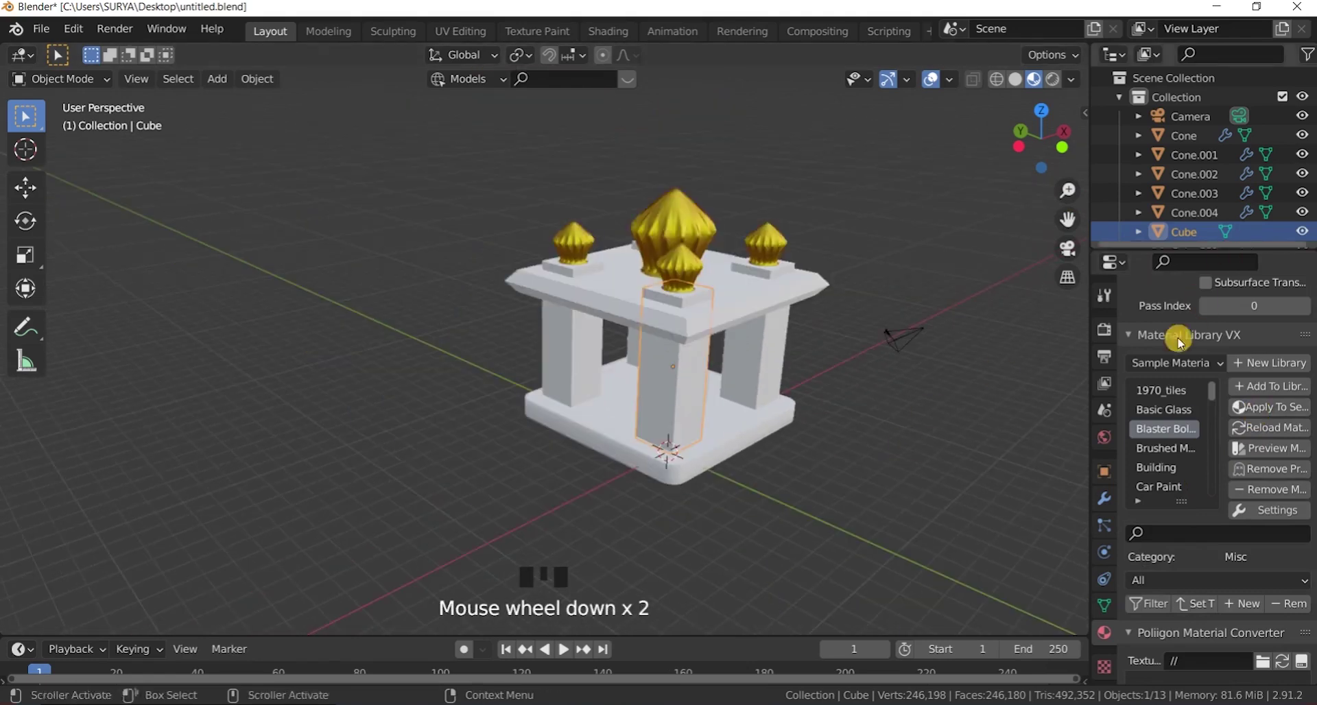
Step: Apply the library's 1970_tiles material to the corner pillar and remove the pillar's original Material slot
scroll(1197, 472, "up", 2)
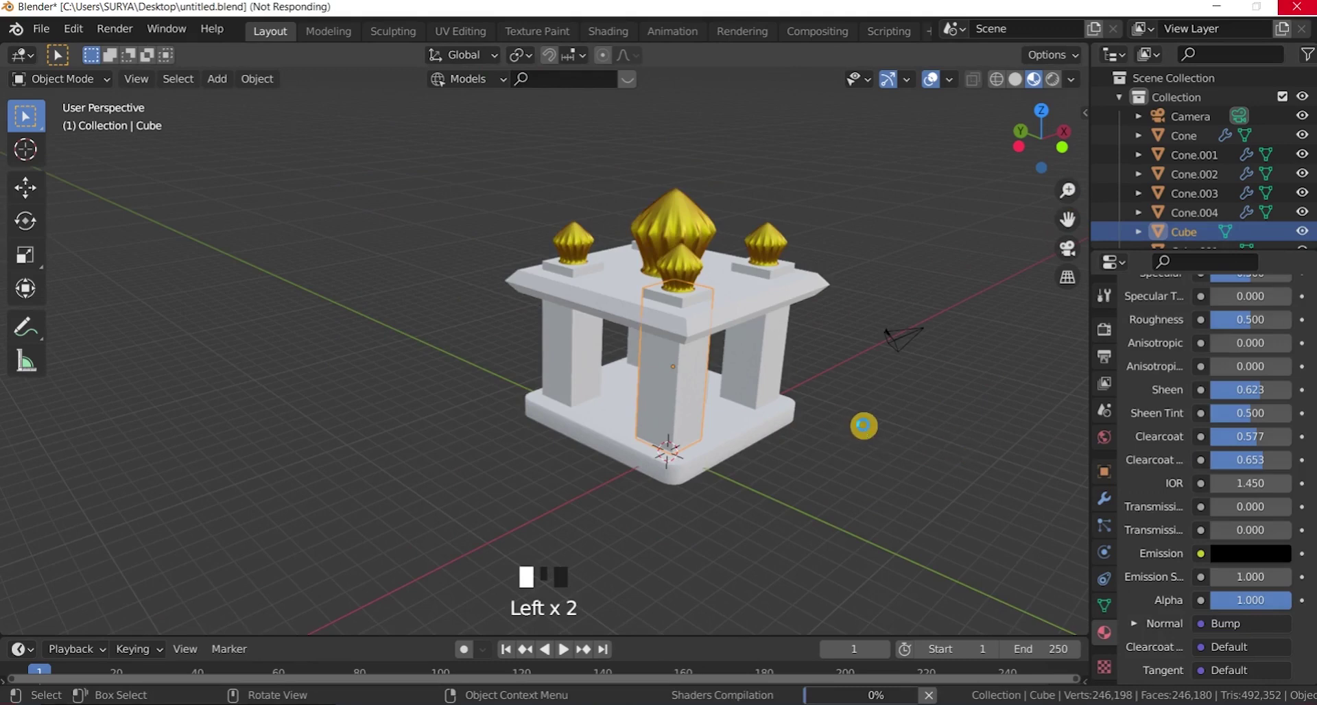
left_click(864, 427)
scroll(1212, 432, "up", 20)
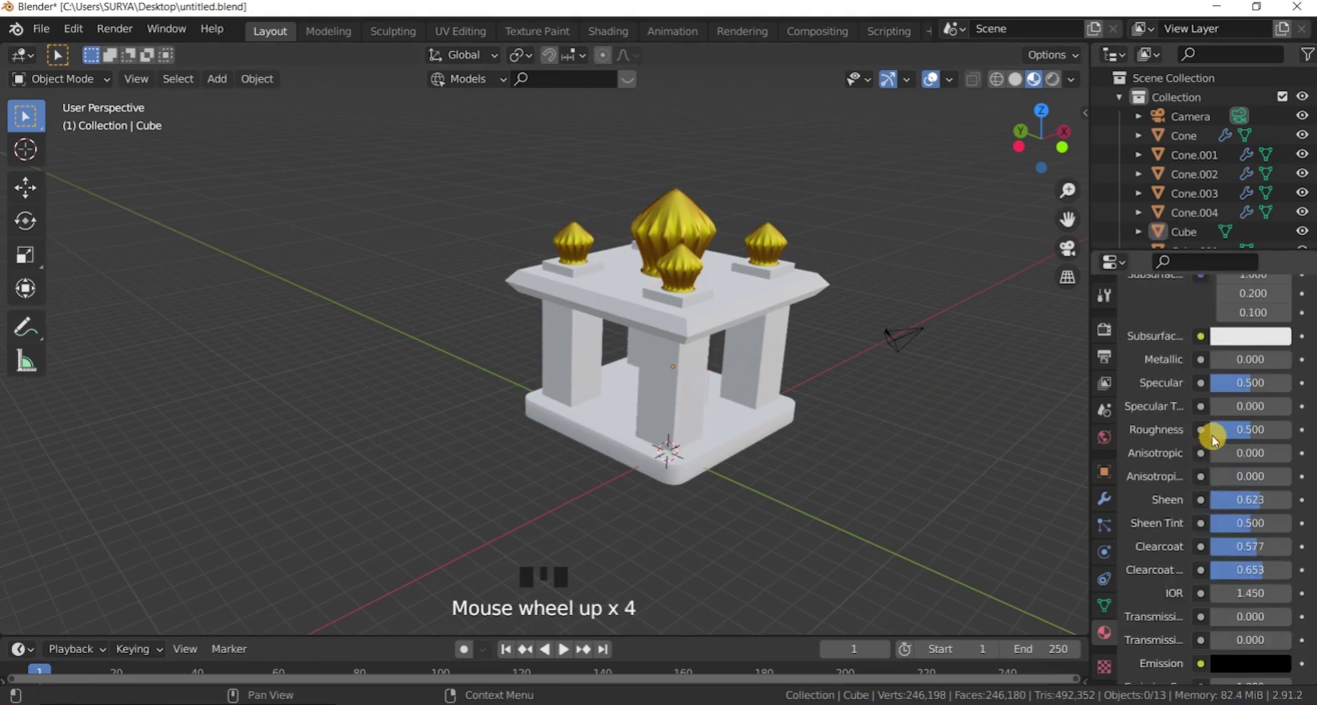
left_click(1228, 332)
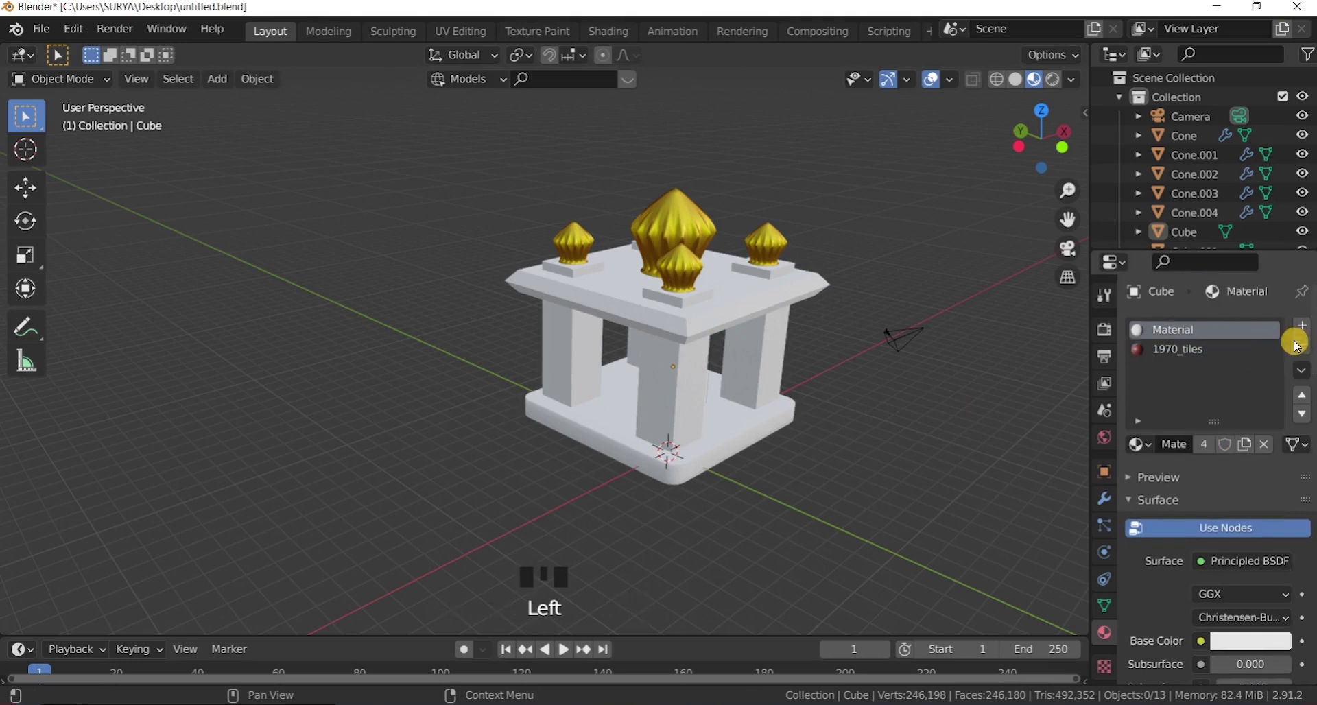
left_click(1302, 345)
Step: Examine the 1970_tiles material on the corner pillar from above, from the side and close up
scroll(817, 409, "up", 2)
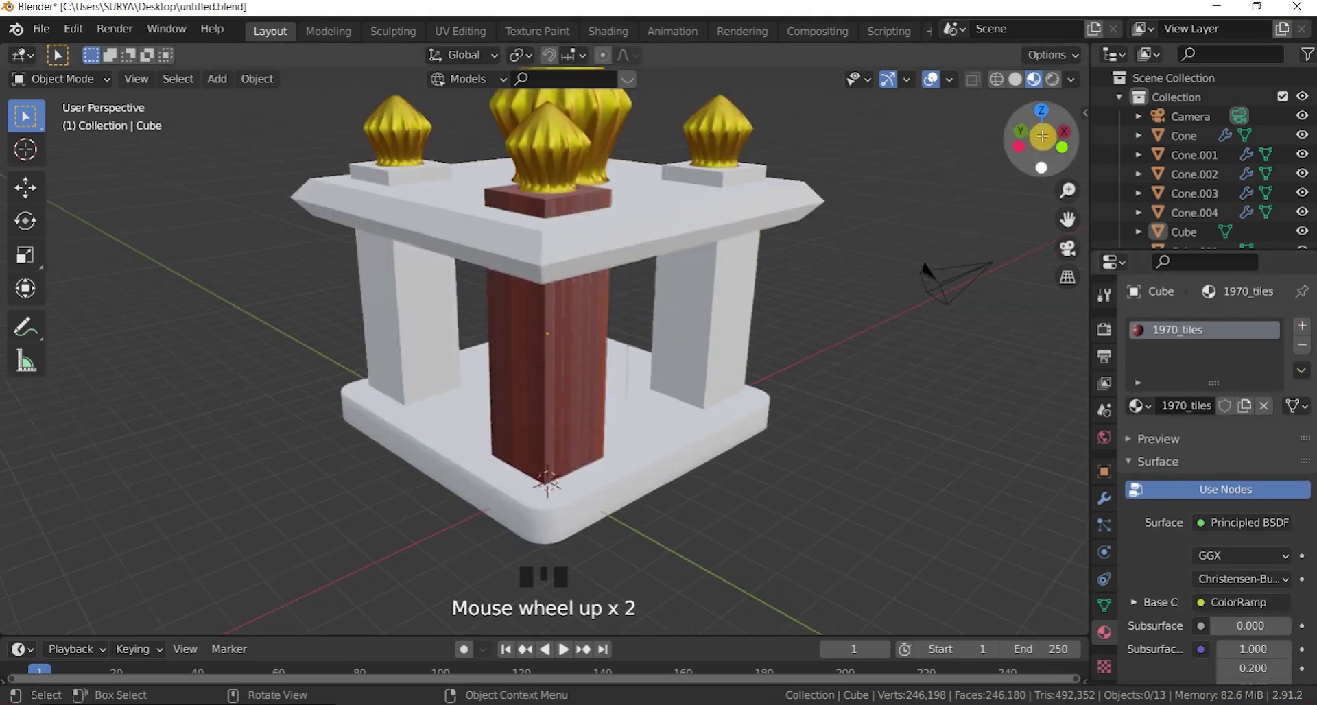
left_click_drag(1050, 143, 1304, 382)
scroll(1206, 574, "down", 3)
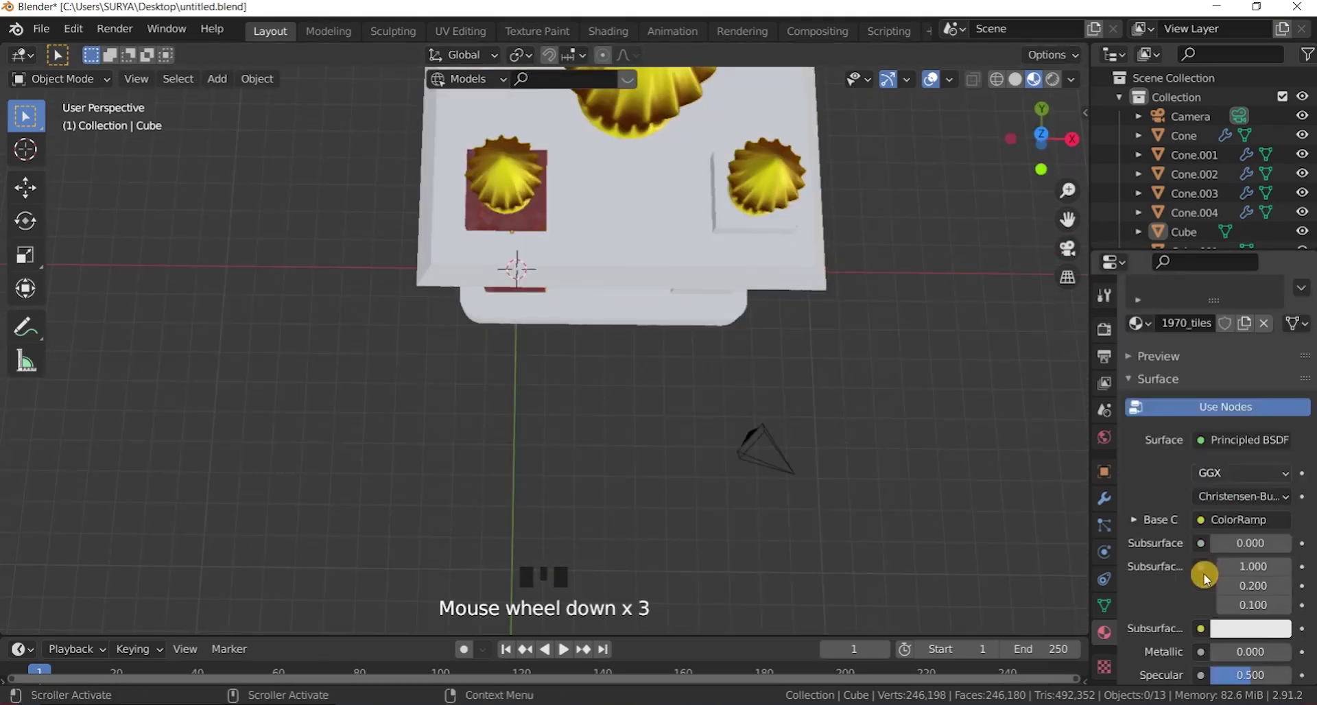
scroll(846, 409, "down", 2)
left_click_drag(1041, 141, 1081, 65)
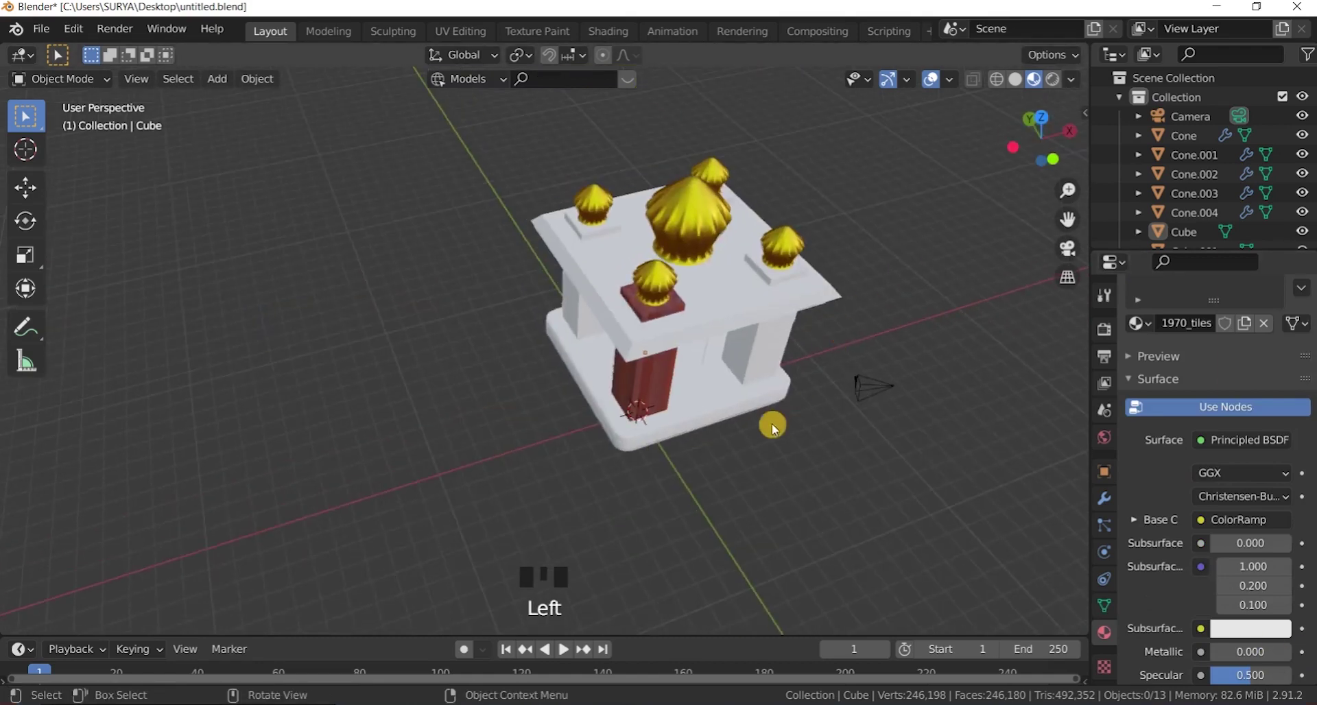
scroll(771, 426, "up", 1)
left_click_drag(1039, 152, 1057, 178)
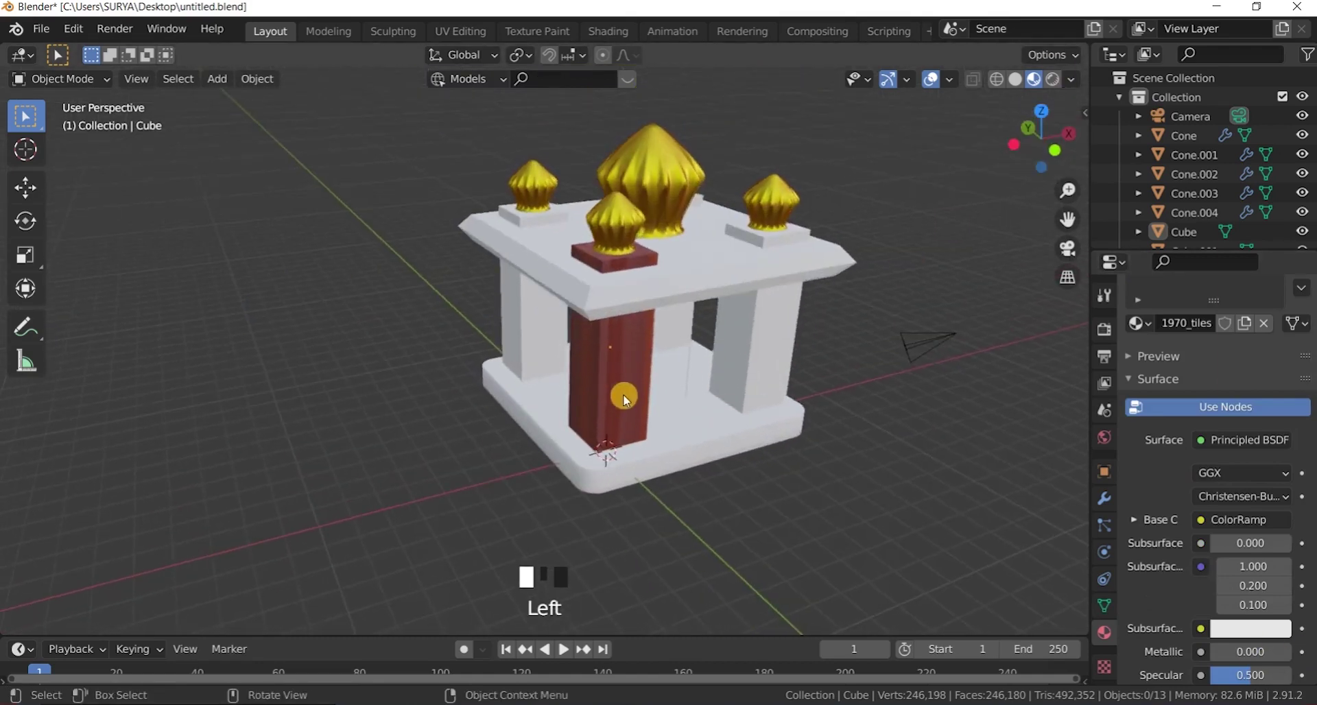
scroll(703, 426, "up", 2)
Step: Try a yellow subsurface colour on the pillar's 1970_tiles material and look through its emission and library settings
scroll(1300, 590, "down", 5)
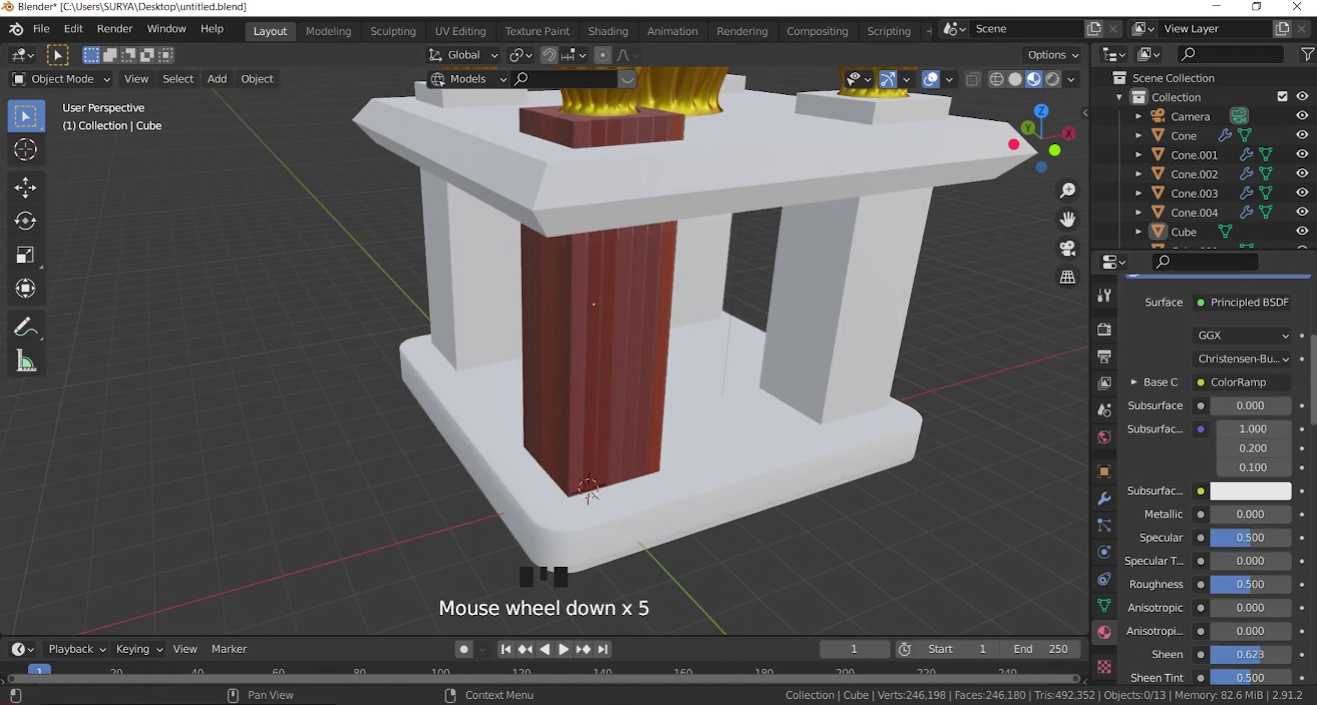
left_click(1269, 492)
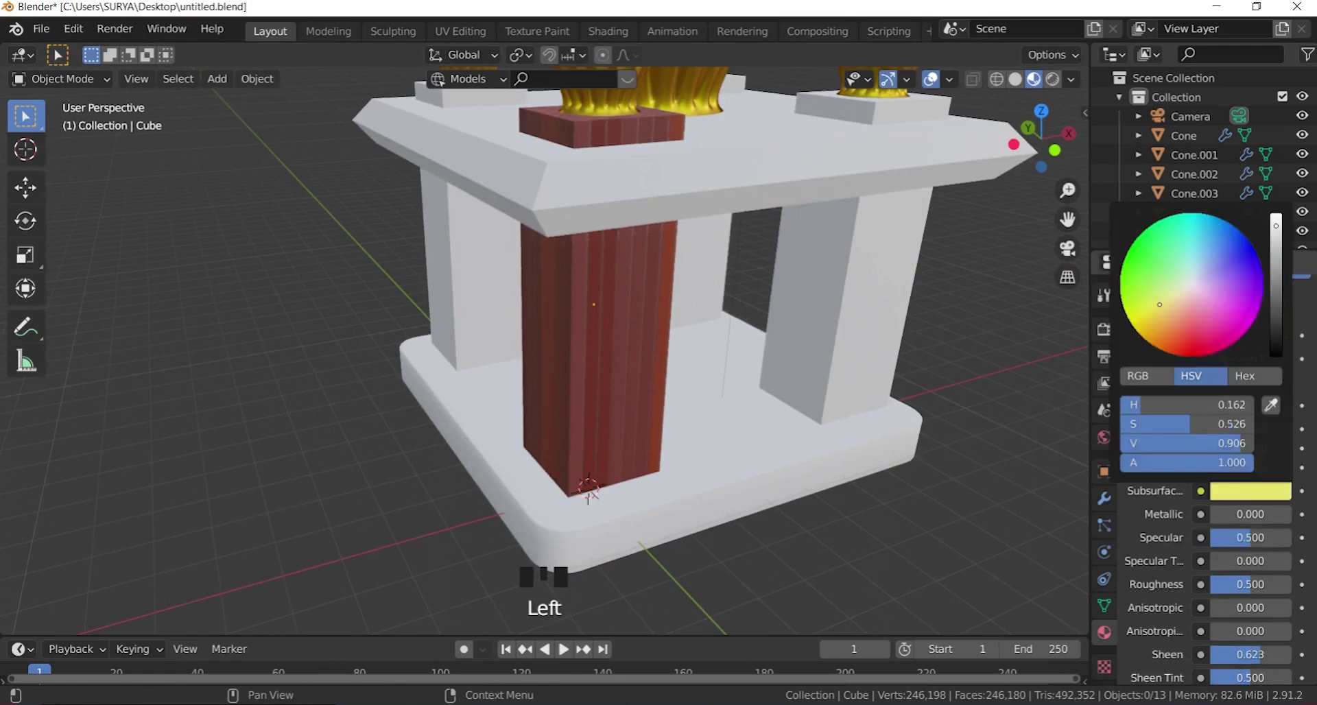
left_click(1197, 576)
scroll(1235, 569, "down", 15)
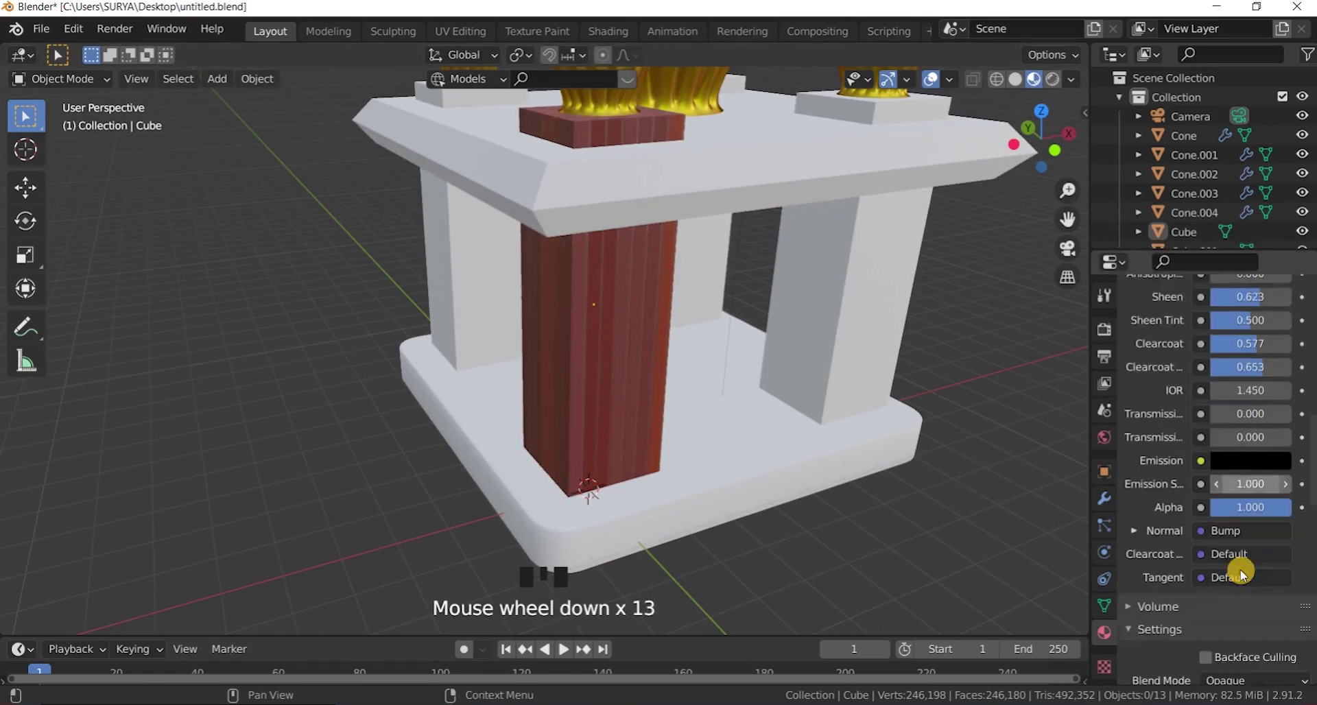
left_click(1254, 409)
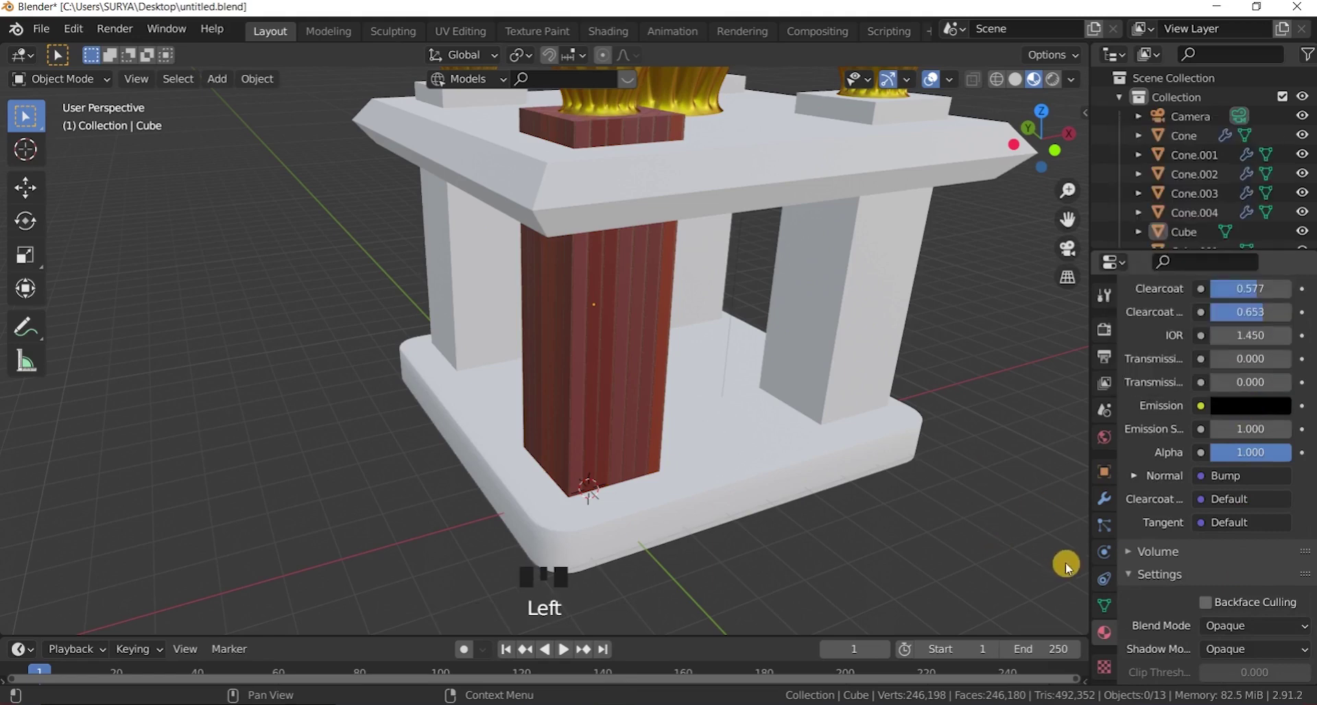
scroll(1226, 584, "down", 13)
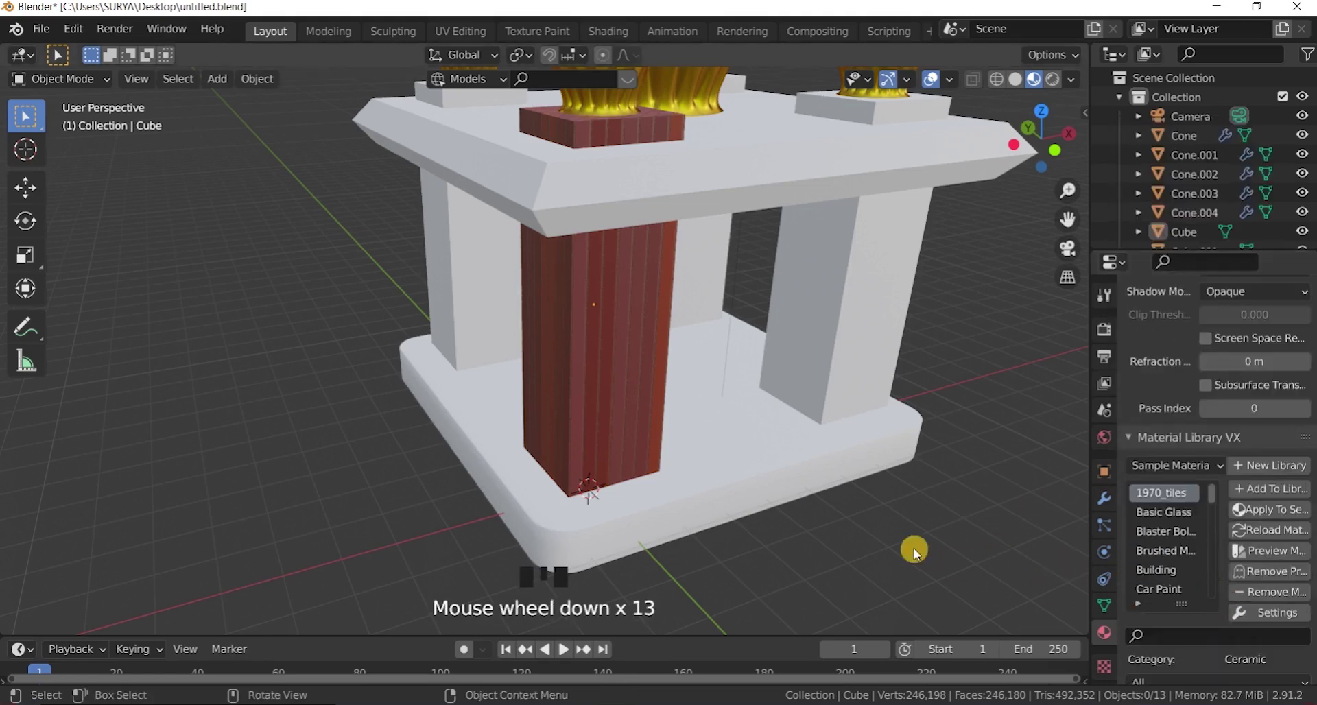
Step: Switch to the Shading workspace and change the second ColorRamp stop of the 1970_tiles material to a muted purple
left_click(607, 30)
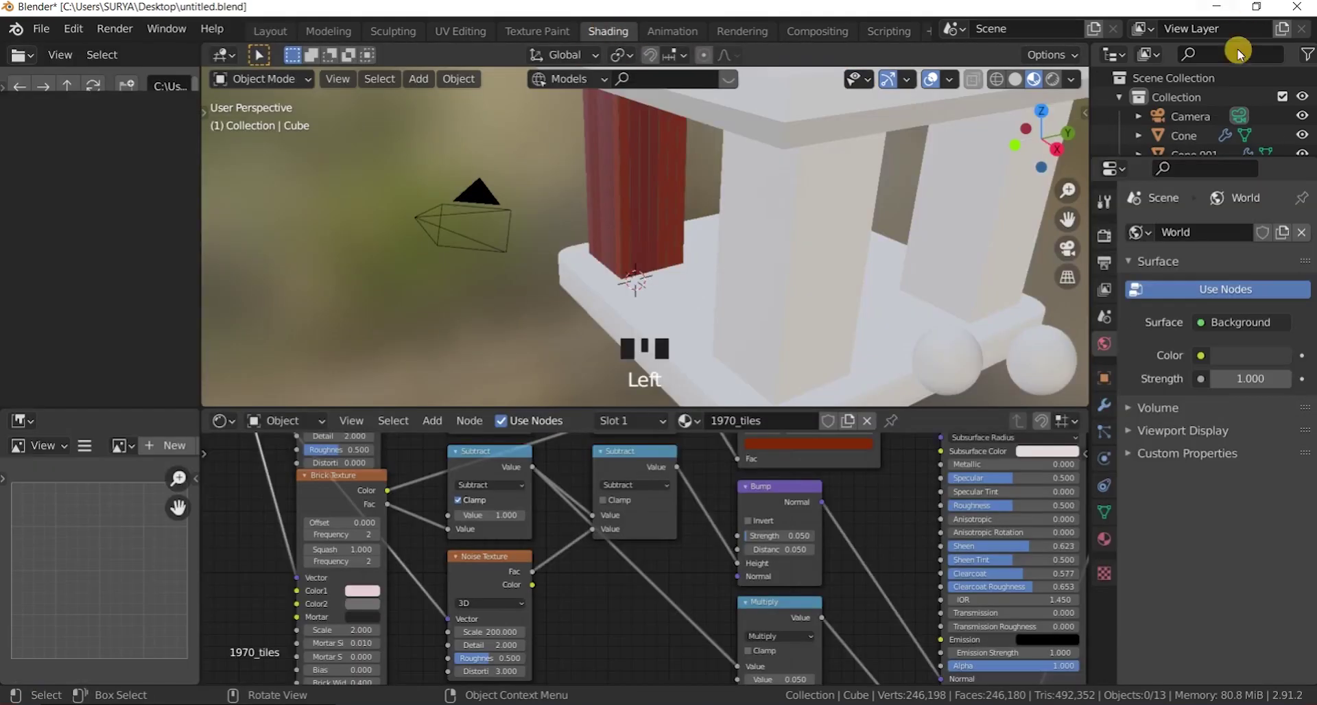
scroll(661, 501, "down", 3)
left_click(788, 467)
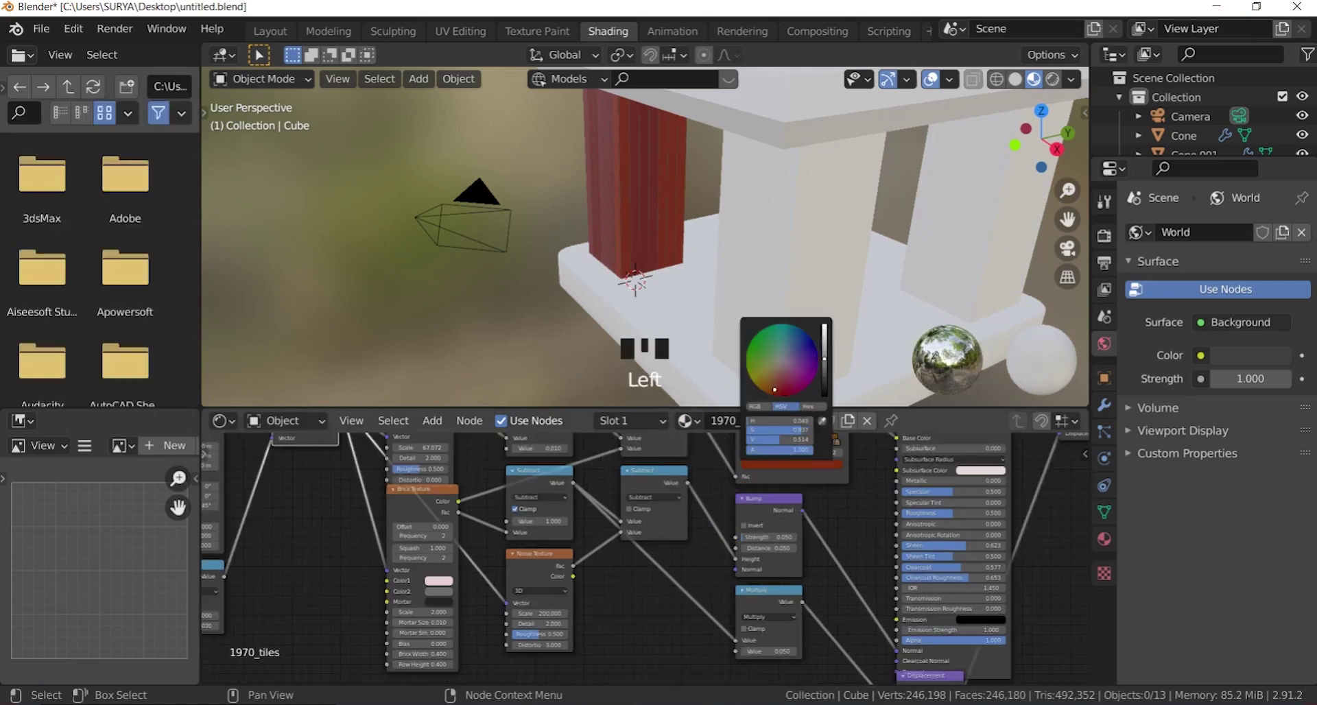
left_click(851, 532)
scroll(804, 610, "down", 3)
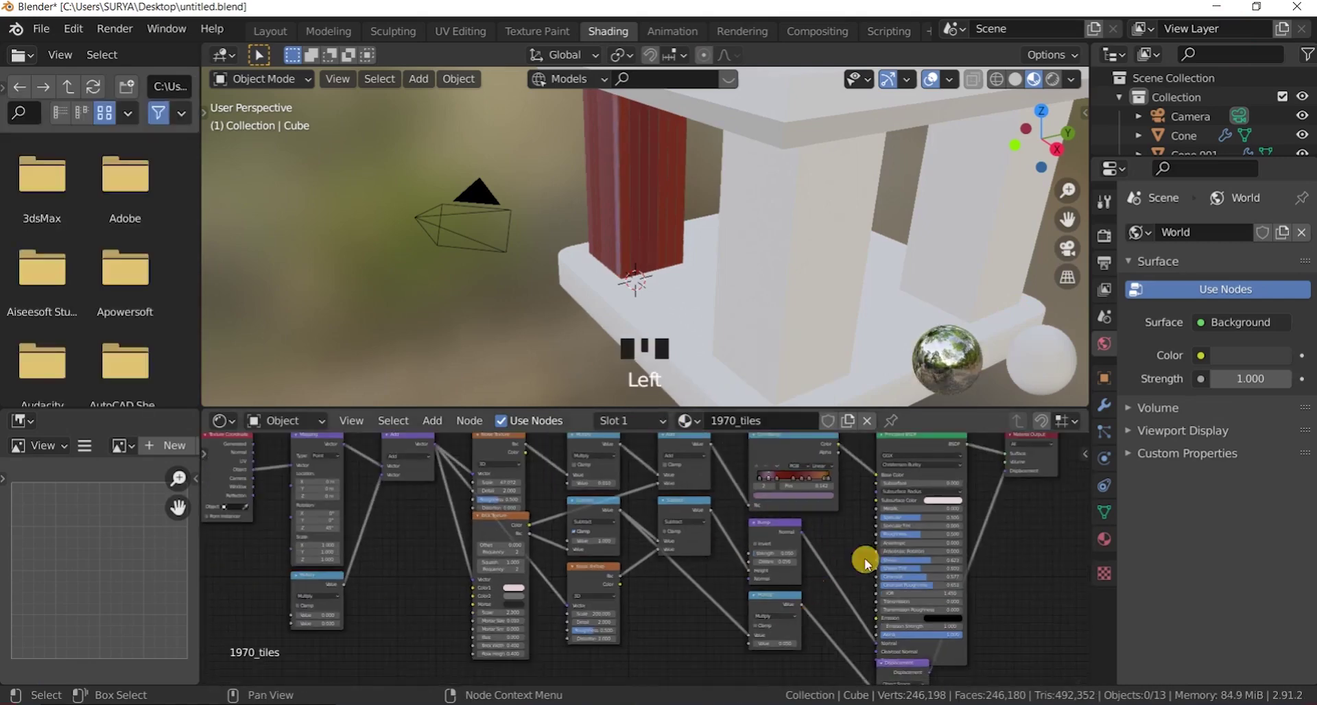
left_click(946, 501)
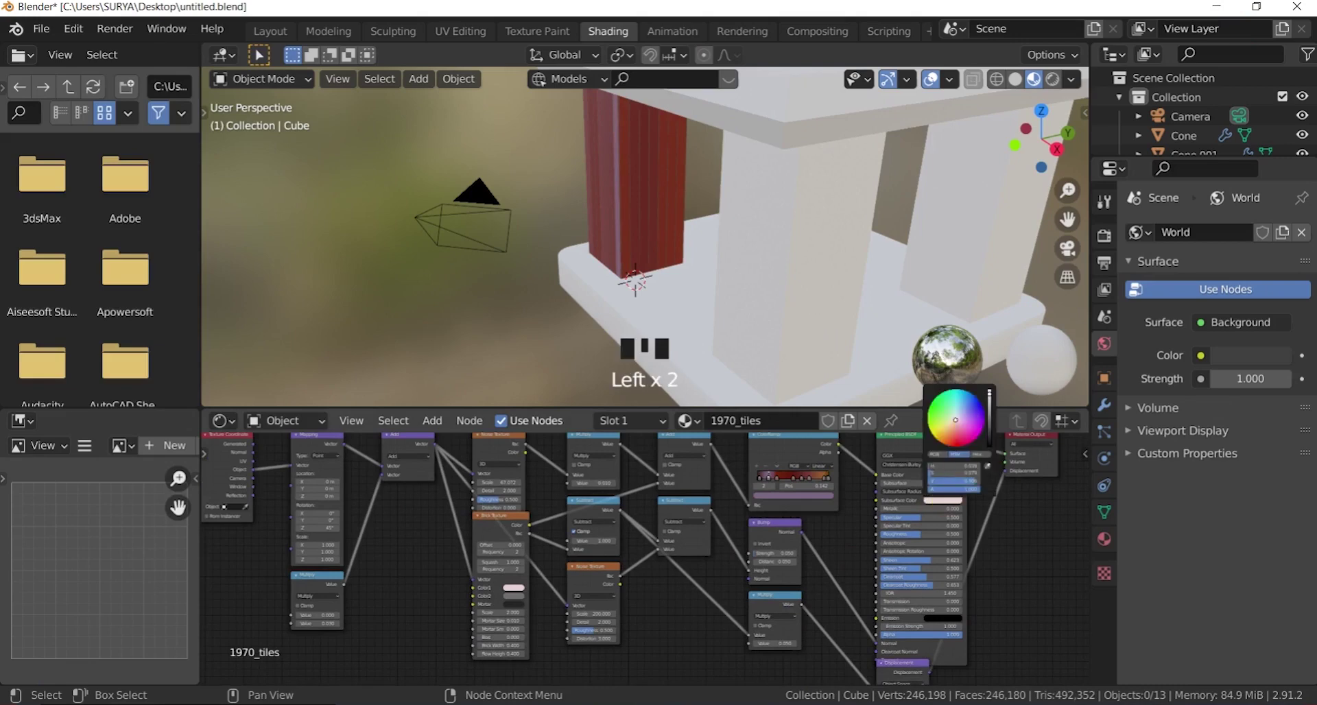
Step: Select the third stop of the ColorRamp and set the ramp's color mode to HSL with Far hue interpolation
scroll(815, 488, "up", 5)
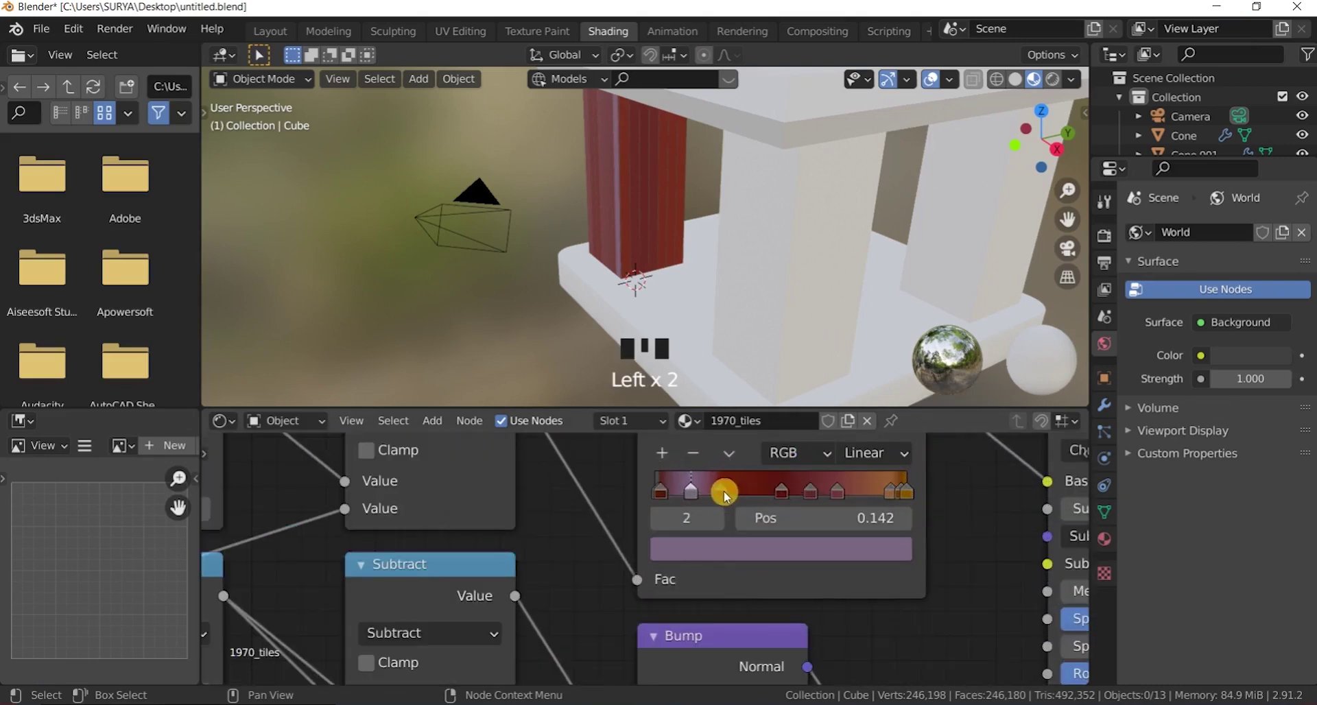
left_click(731, 491)
left_click(825, 458)
left_click(788, 502)
left_click(796, 455)
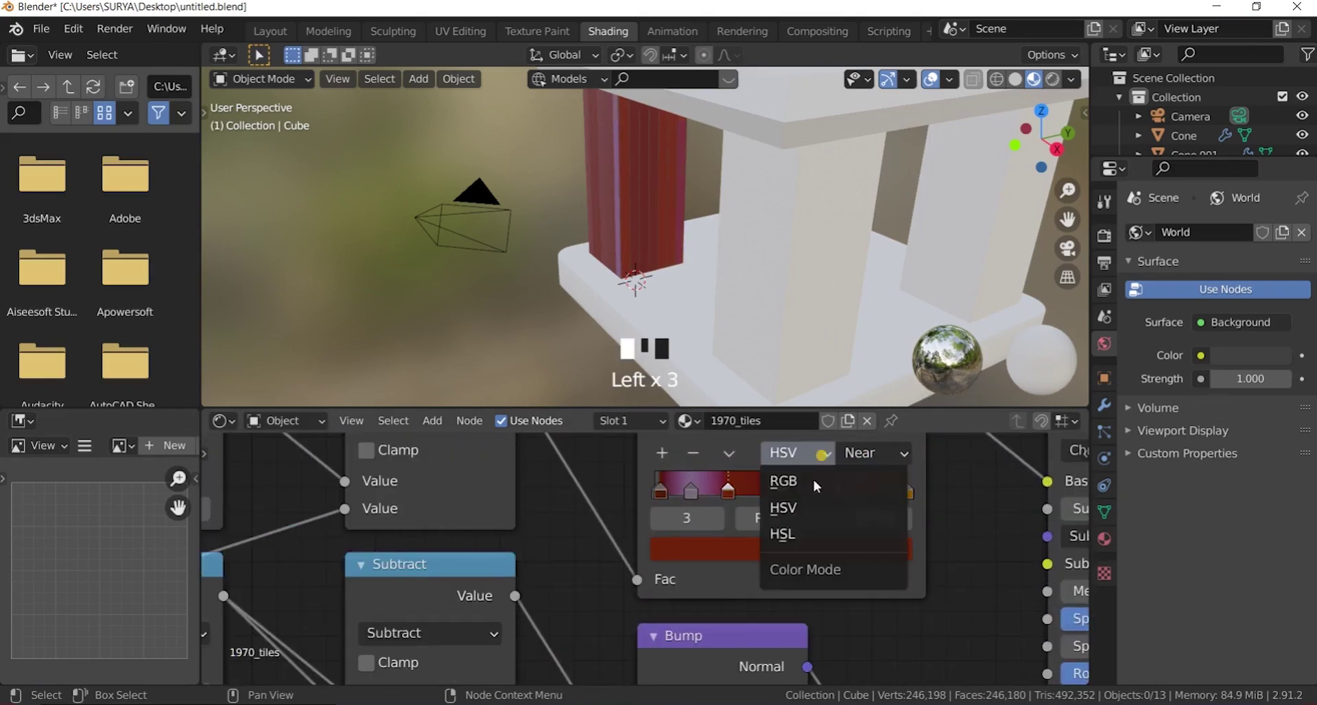
left_click(782, 532)
scroll(892, 464, "down", 1)
left_click(890, 464)
left_click(882, 517)
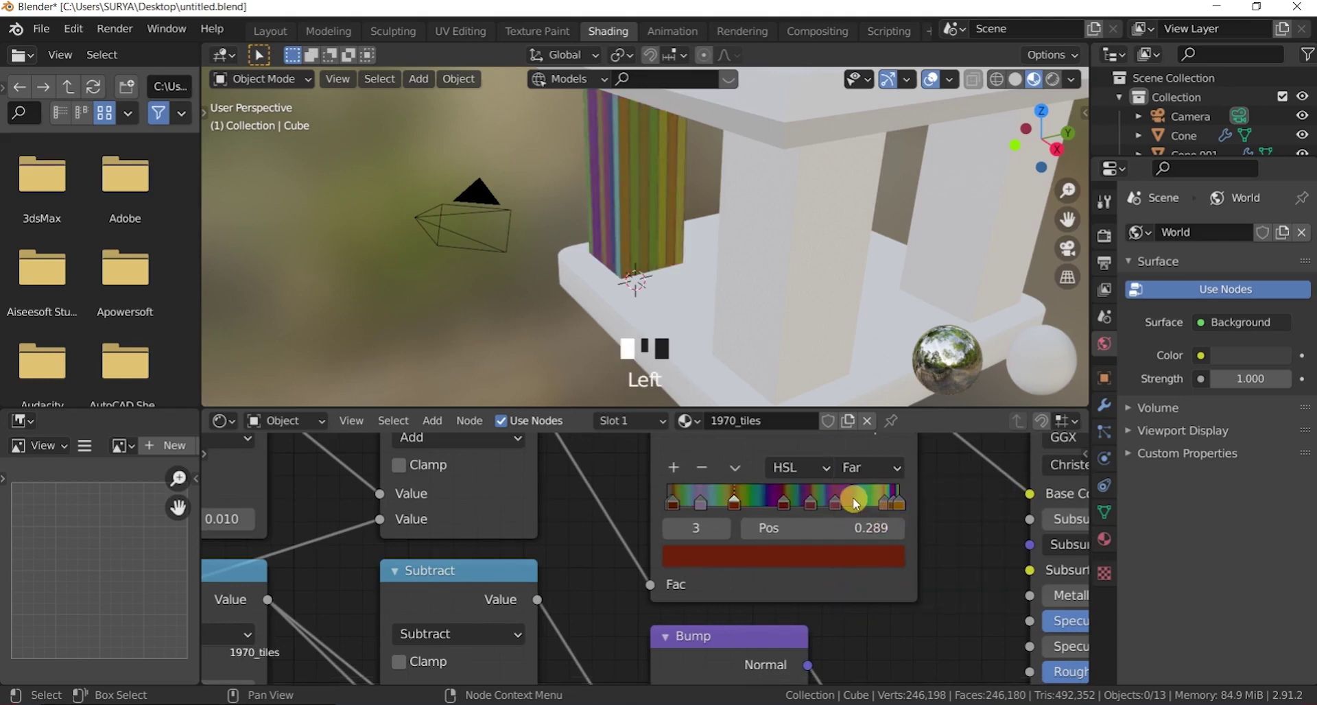
Step: Change the ColorRamp stop at position 0.629 of the 1970_tiles material to a pale pink
left_click(810, 503)
left_click(828, 562)
left_click_drag(767, 385, 774, 315)
left_click(859, 283)
left_click_drag(859, 283, 859, 225)
left_click(934, 563)
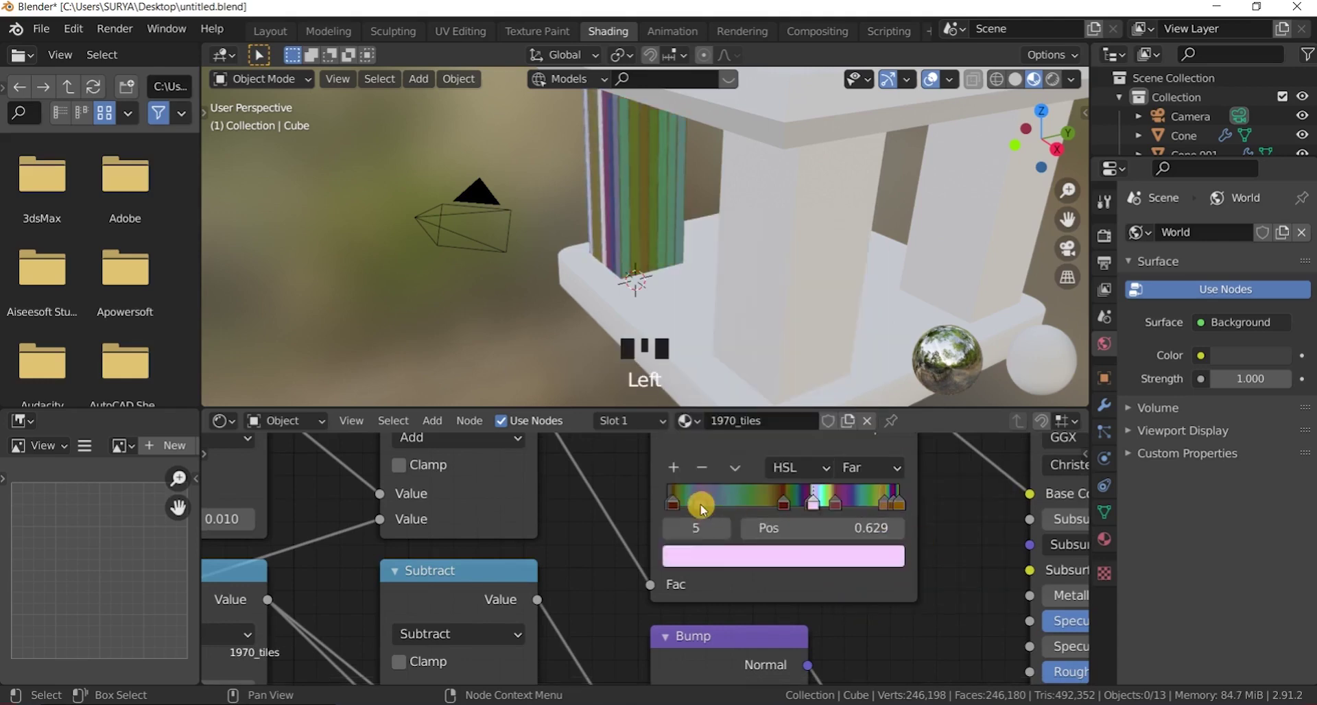
Step: Slide the ColorRamp stops together at the start of the ramp so that most of it is solid brown
left_click_drag(702, 506, 669, 505)
left_click_drag(784, 504, 695, 511)
left_click_drag(814, 506, 550, 512)
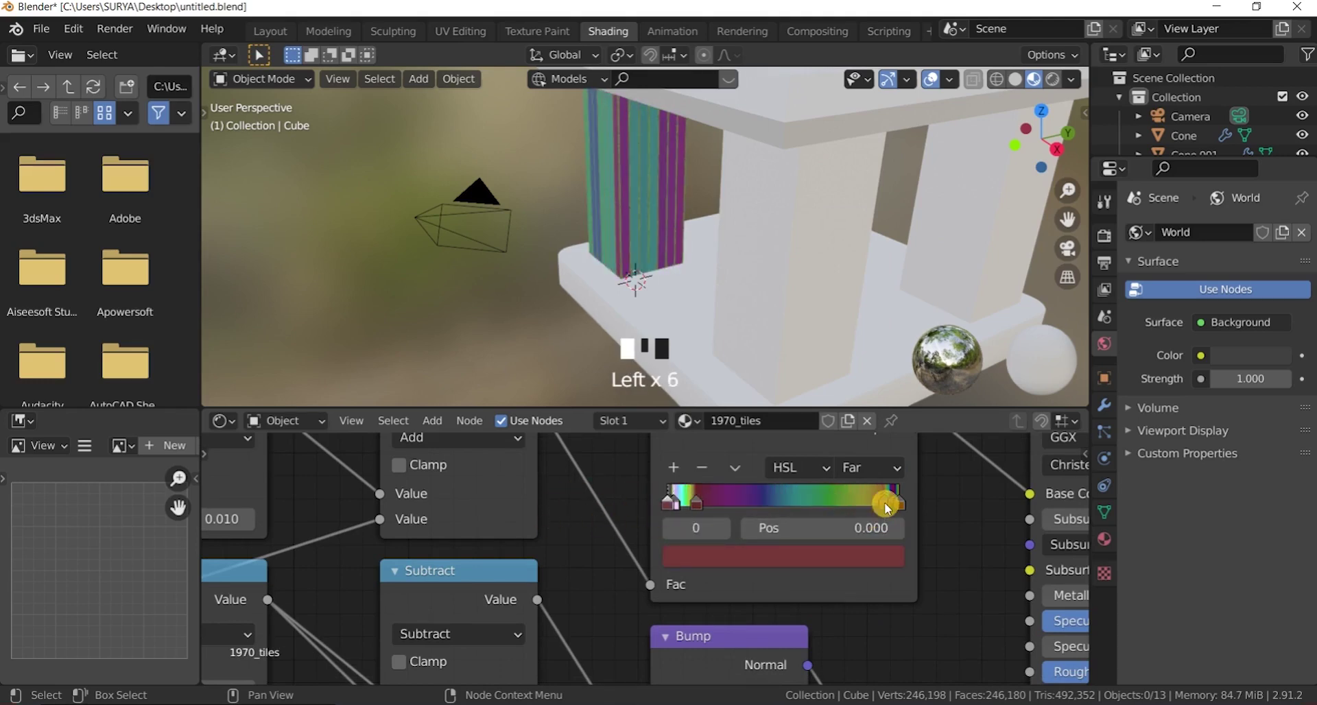
left_click_drag(887, 508, 622, 514)
left_click_drag(893, 507, 545, 516)
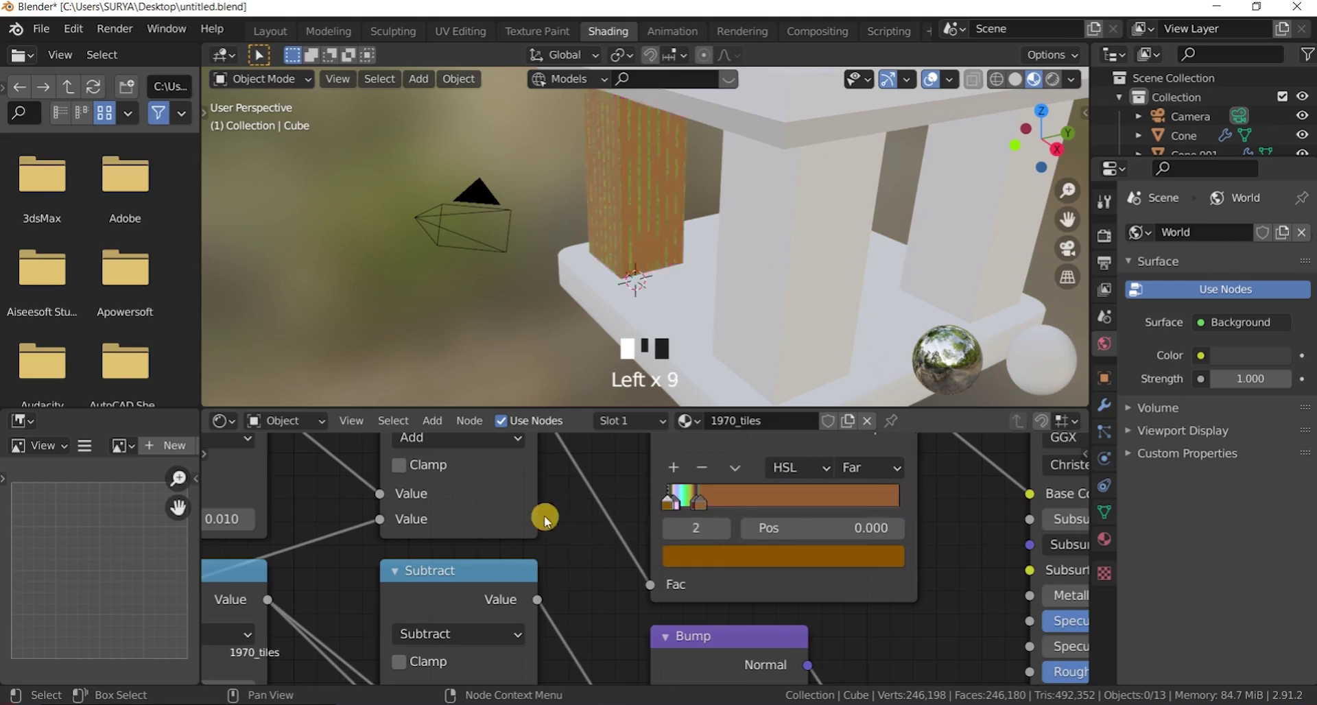
scroll(697, 265, "down", 4)
scroll(697, 265, "up", 1)
left_click_drag(1052, 124, 1288, 81)
scroll(728, 301, "down", 2)
scroll(727, 302, "up", 2)
left_click(794, 497)
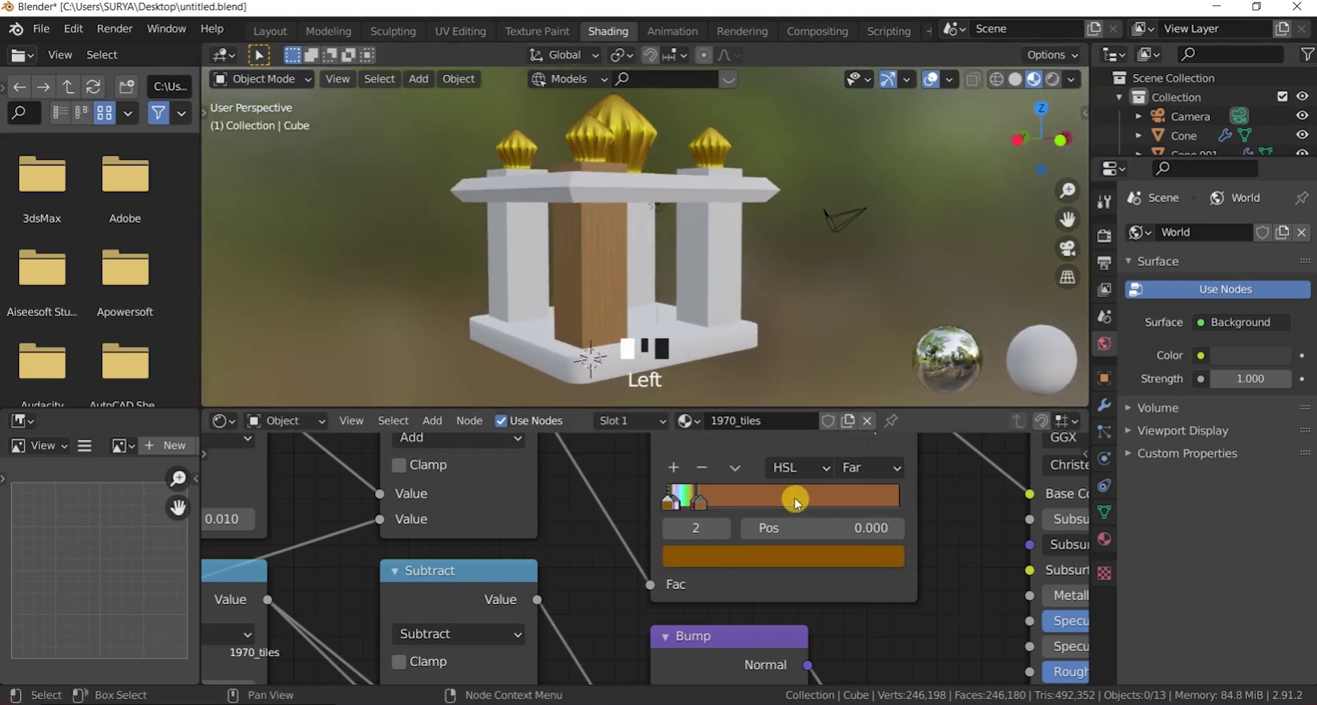
left_click(800, 497)
left_click(811, 491)
Step: Assign the existing 1970_tiles material to a second pillar, next to the already tiled corner pillar
left_click(833, 210)
scroll(813, 237, "down", 3)
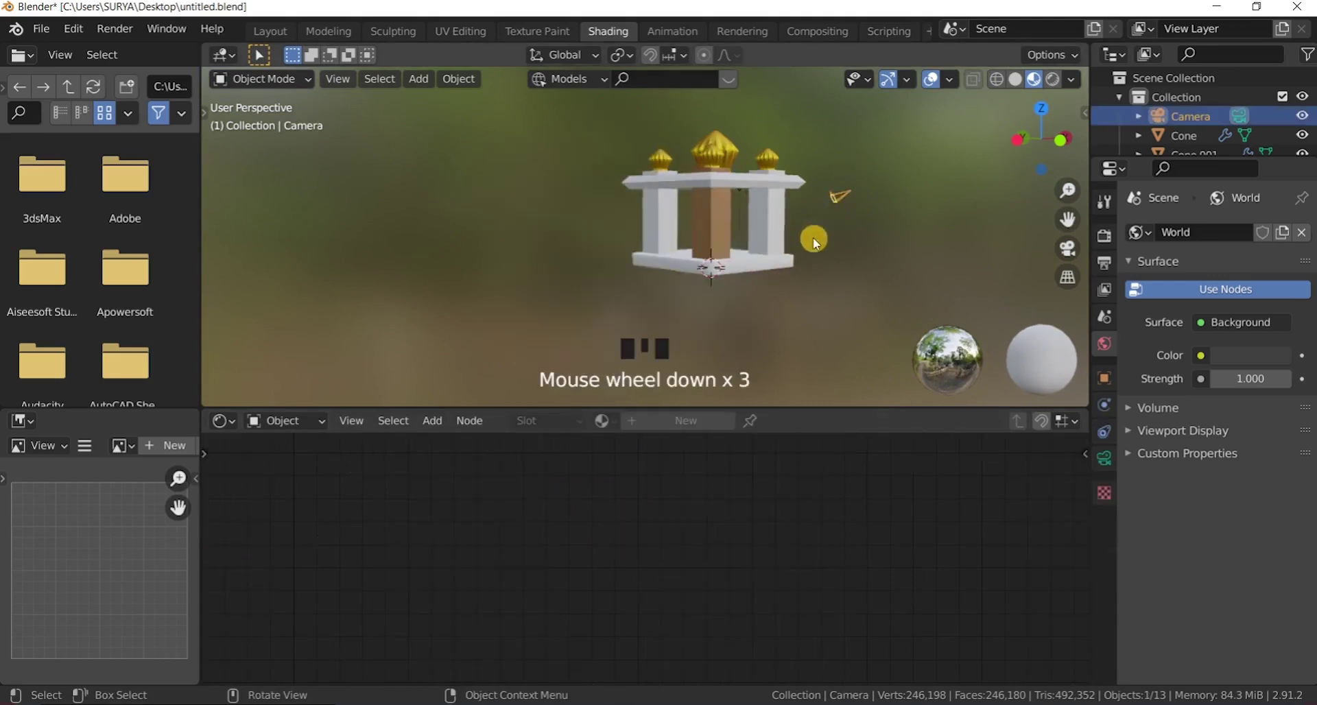
scroll(760, 221, "up", 2)
left_click(760, 221)
left_click(1104, 539)
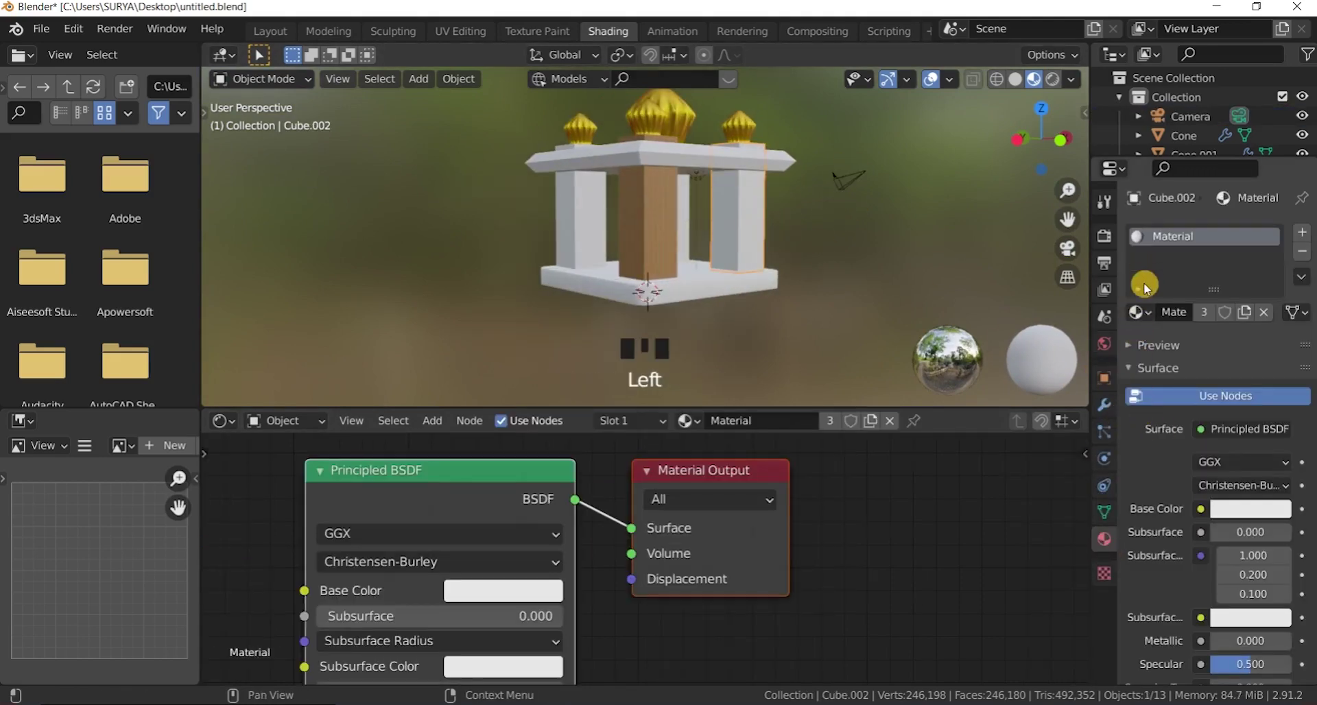
left_click(1140, 312)
left_click(981, 344)
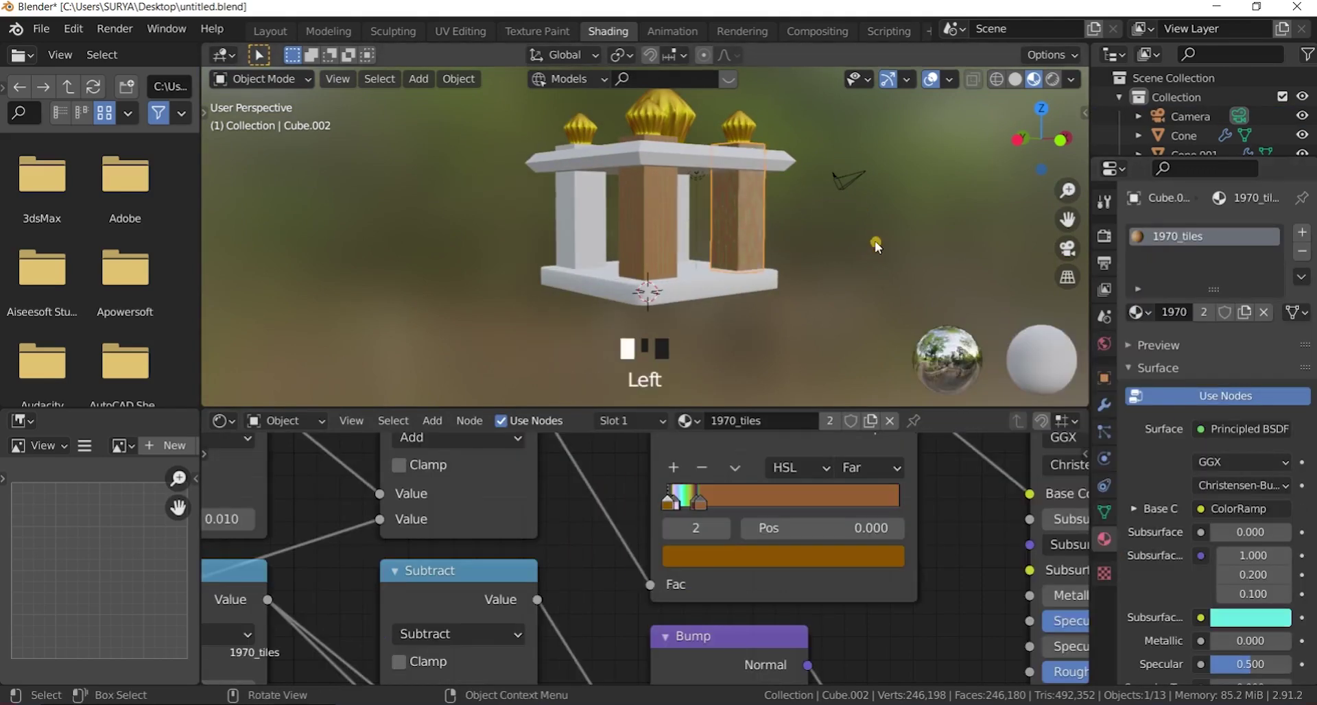
Step: Assign the 1970_tiles material to the two remaining white pillars
left_click_drag(1027, 142, 995, 151)
left_click(555, 250)
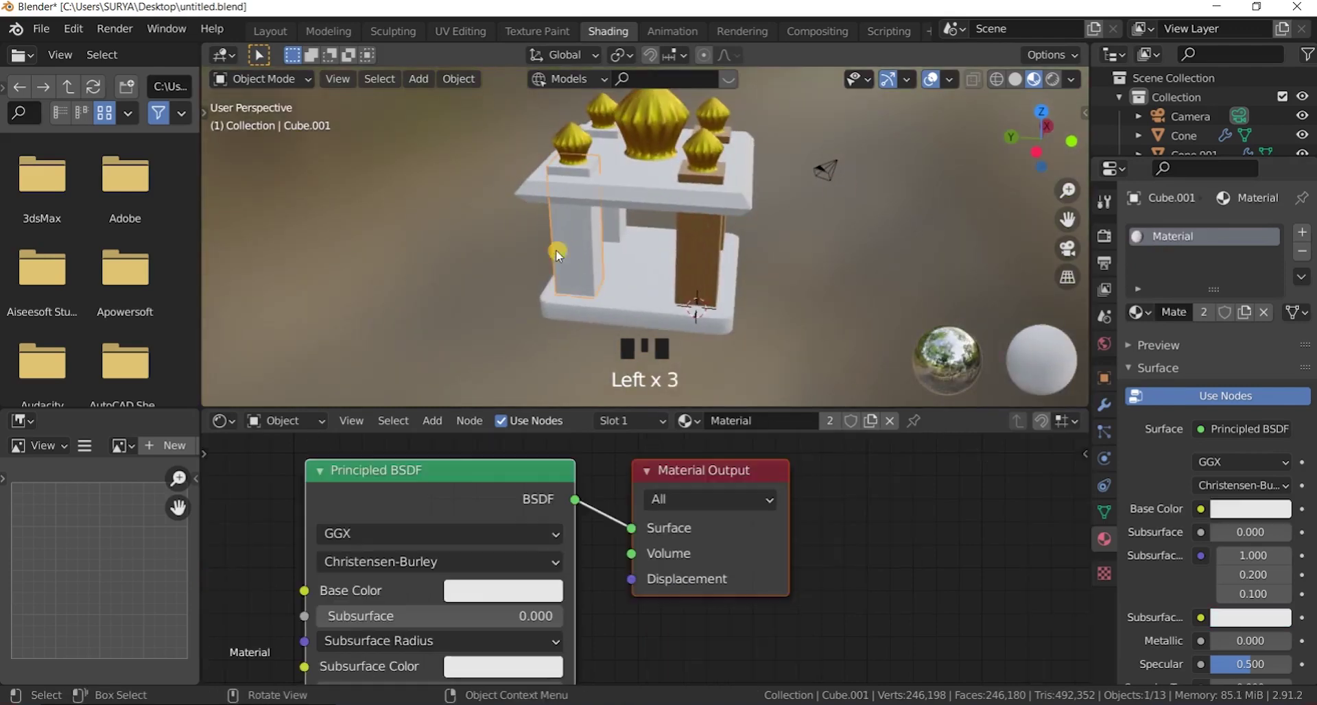
left_click(1140, 312)
left_click(967, 341)
left_click_drag(1041, 141, 477, 243)
left_click(477, 243)
left_click(1139, 313)
left_click(981, 339)
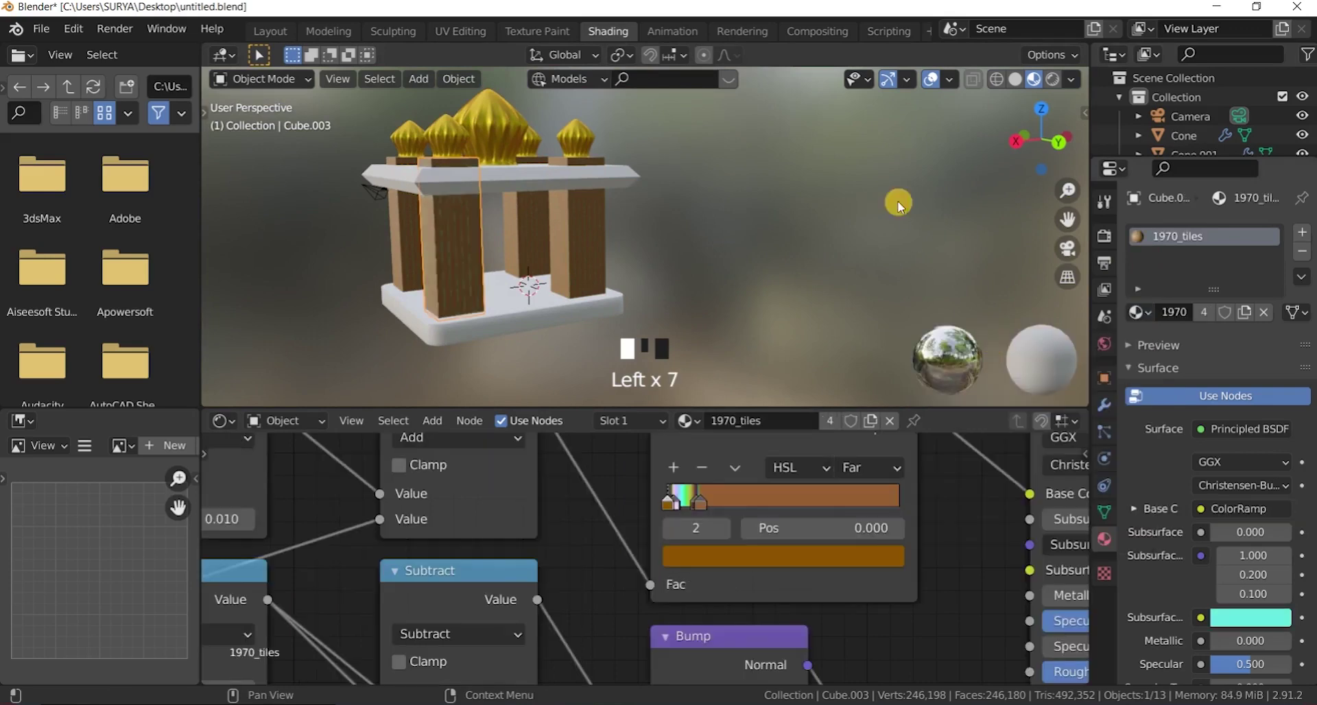
Step: Select the roof slab on top of the pillars and give it a new material
scroll(897, 203, "down", 3)
left_click(761, 223)
scroll(762, 223, "up", 1)
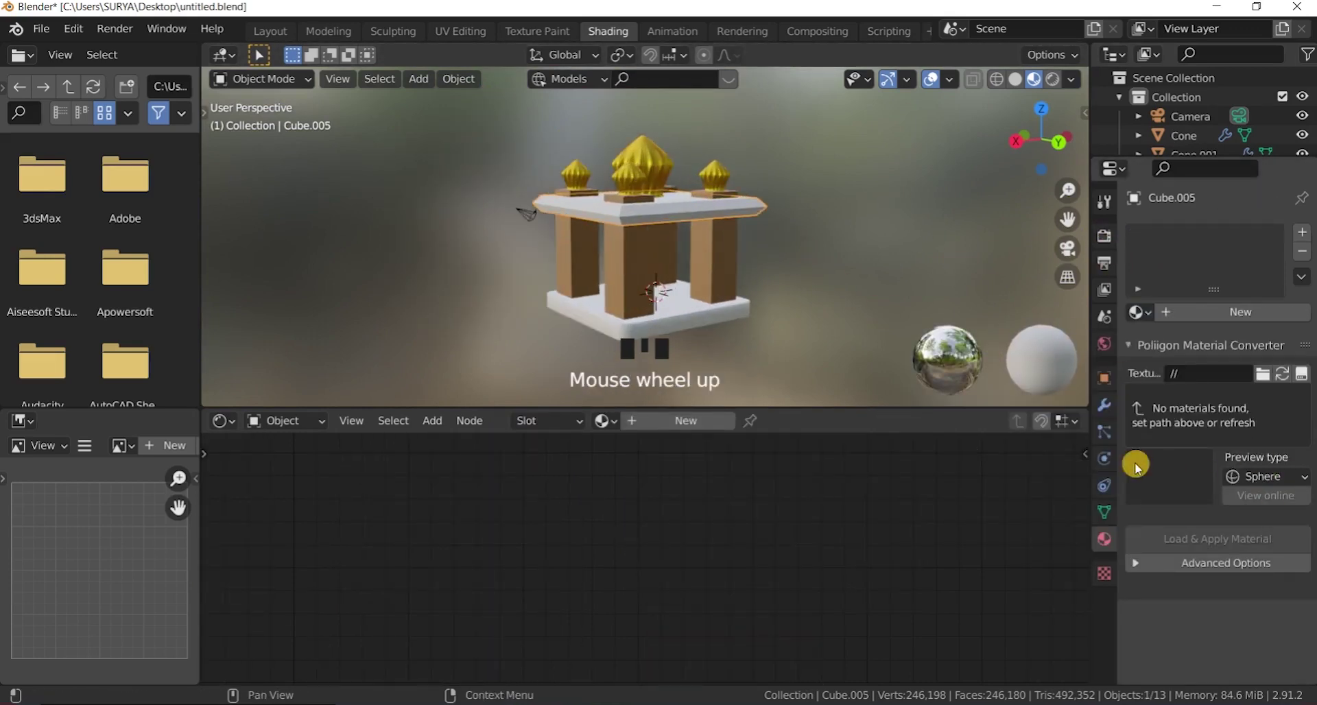
left_click(1228, 312)
Step: Browse the sample materials in Material Library VX and apply Blaster Bolt (Blue) to the roof slab
scroll(1161, 583, "down", 11)
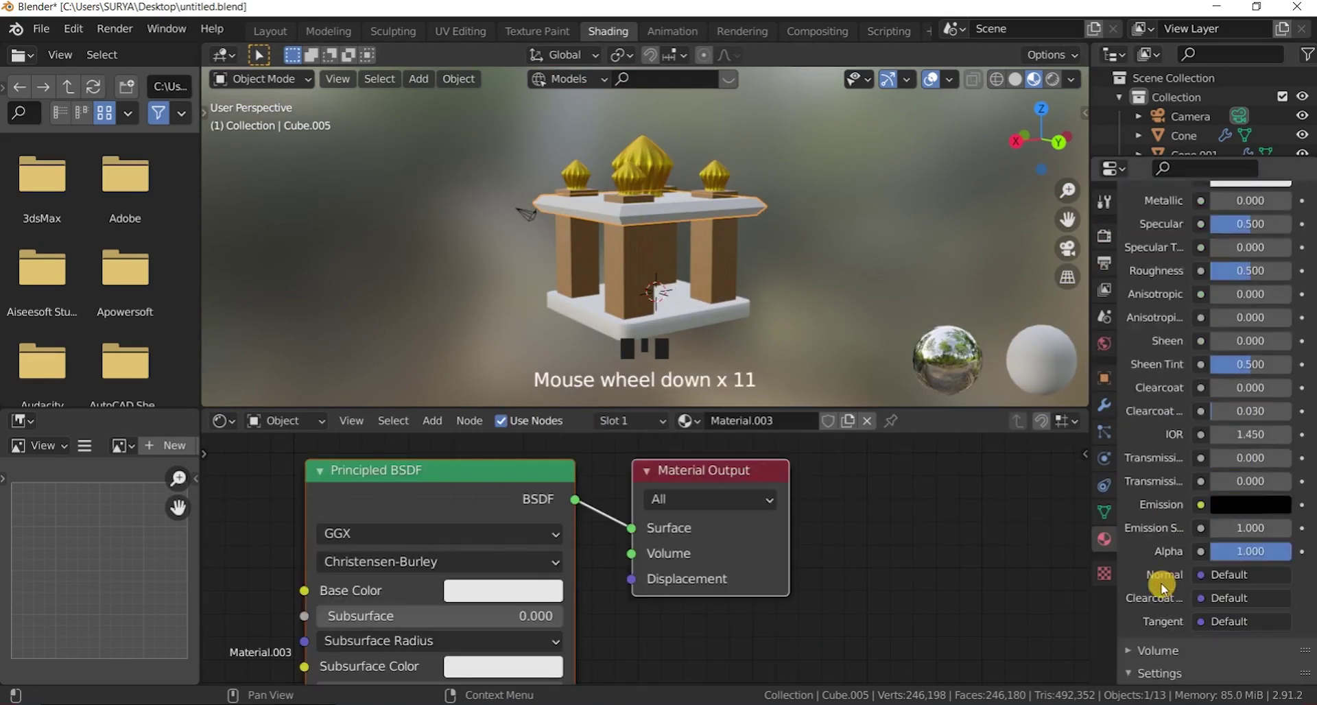
scroll(1164, 587, "down", 8)
left_click(1158, 364)
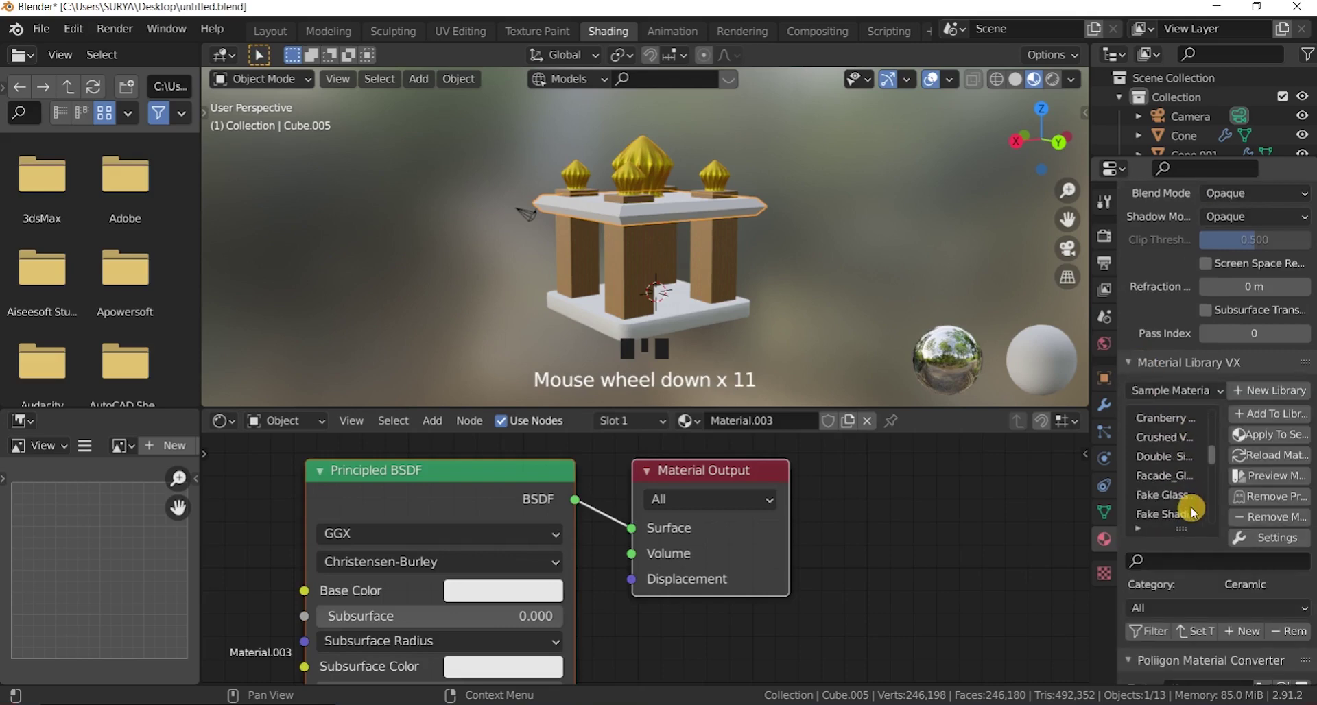
scroll(1197, 504, "down", 1)
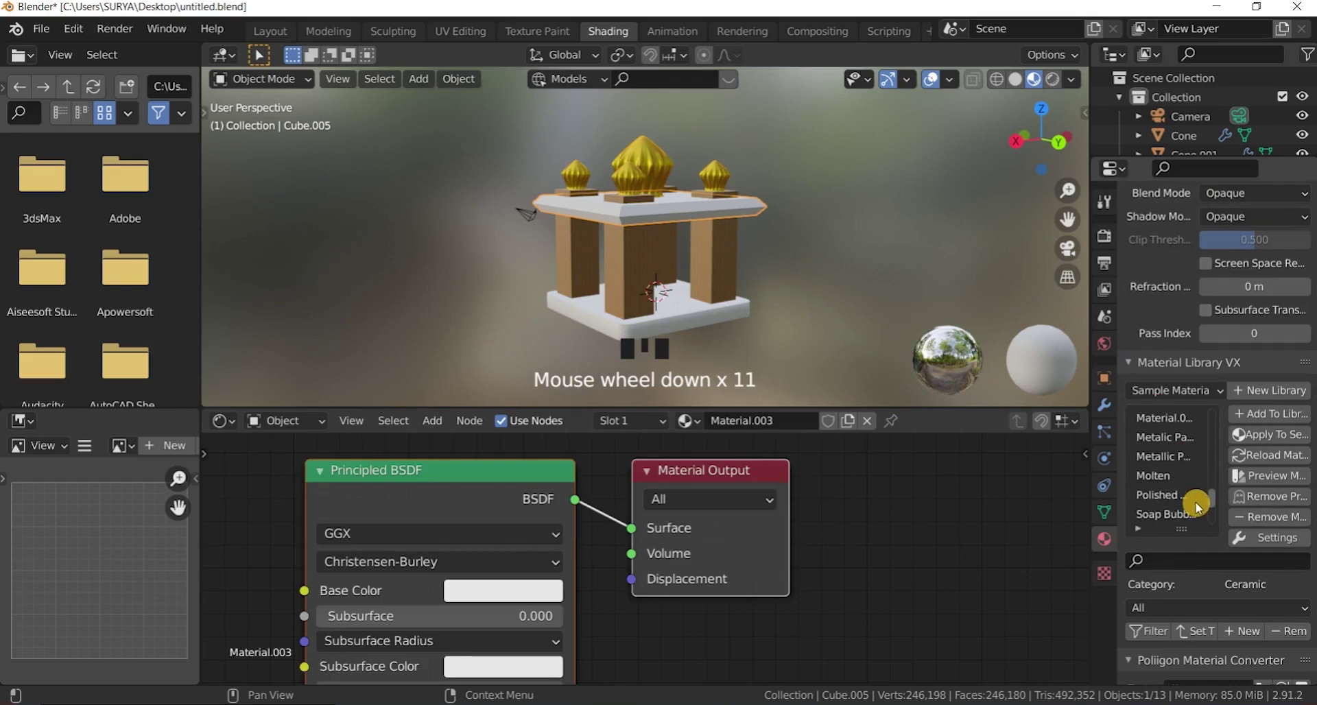
scroll(1195, 501, "down", 2)
scroll(1184, 480, "down", 1)
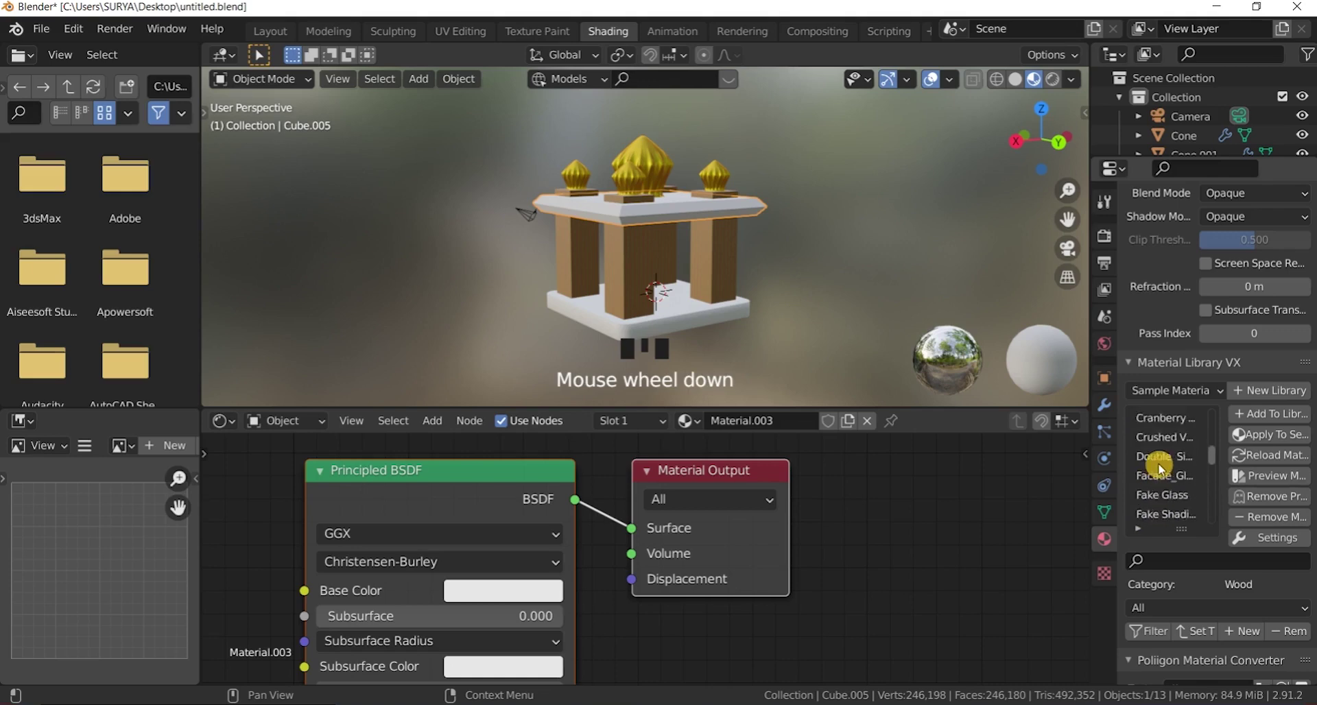
scroll(1160, 464, "up", 5)
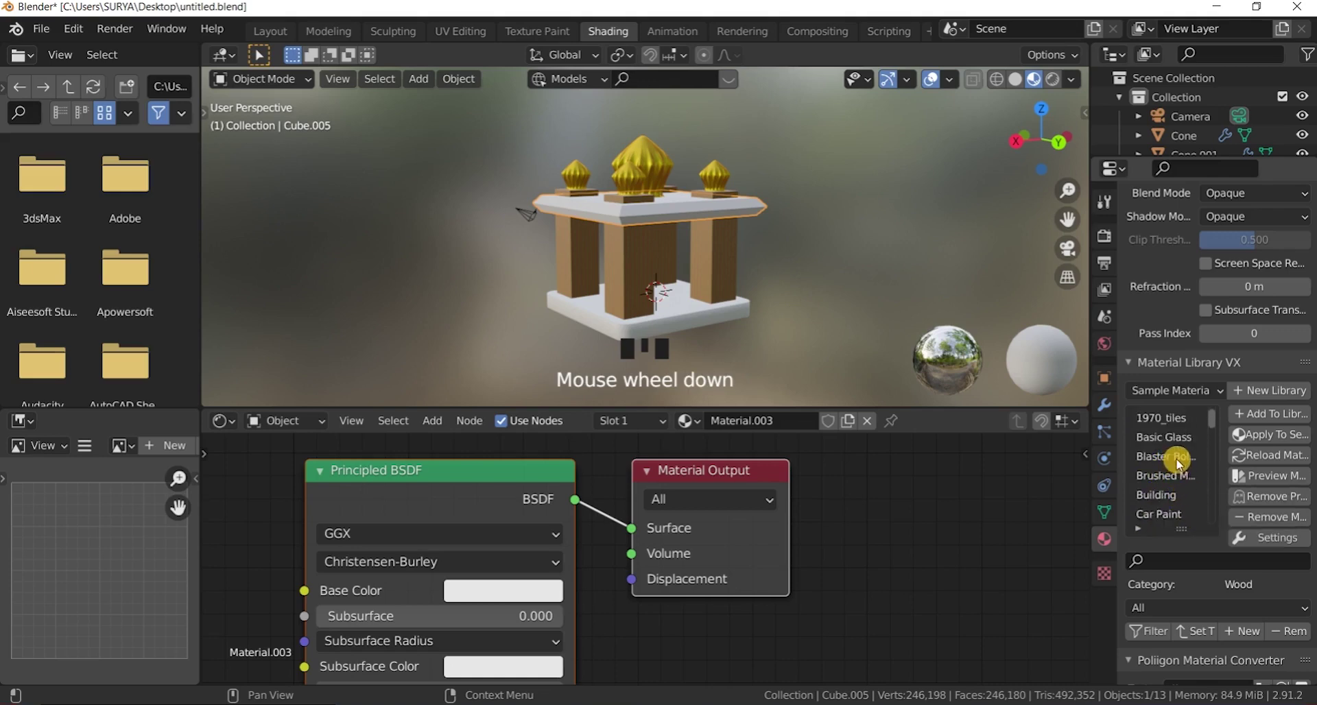
left_click(1176, 457)
left_click(1260, 437)
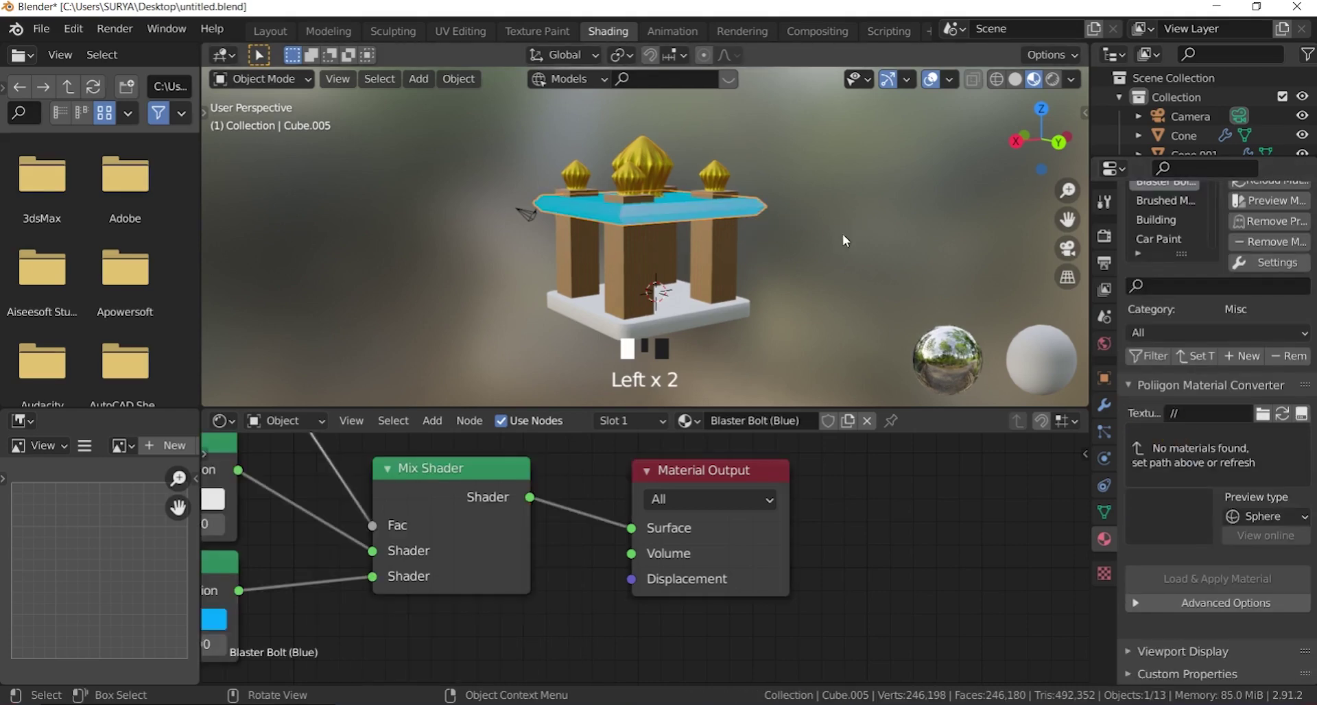
Step: Try a dark greyish purple as the blue Emission node's colour in the Blaster Bolt (Blue) material
scroll(845, 240, "up", 2)
scroll(845, 239, "down", 2)
scroll(858, 529, "down", 7)
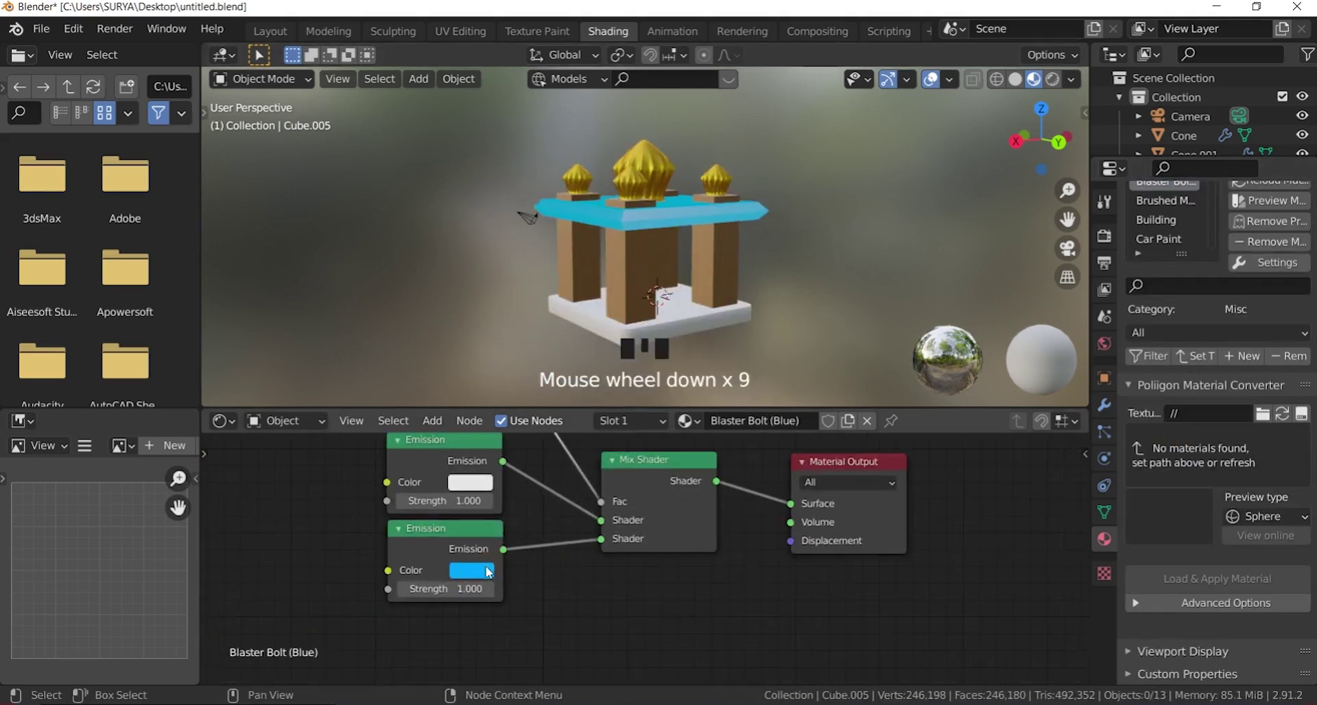
left_click(489, 572)
left_click(502, 402)
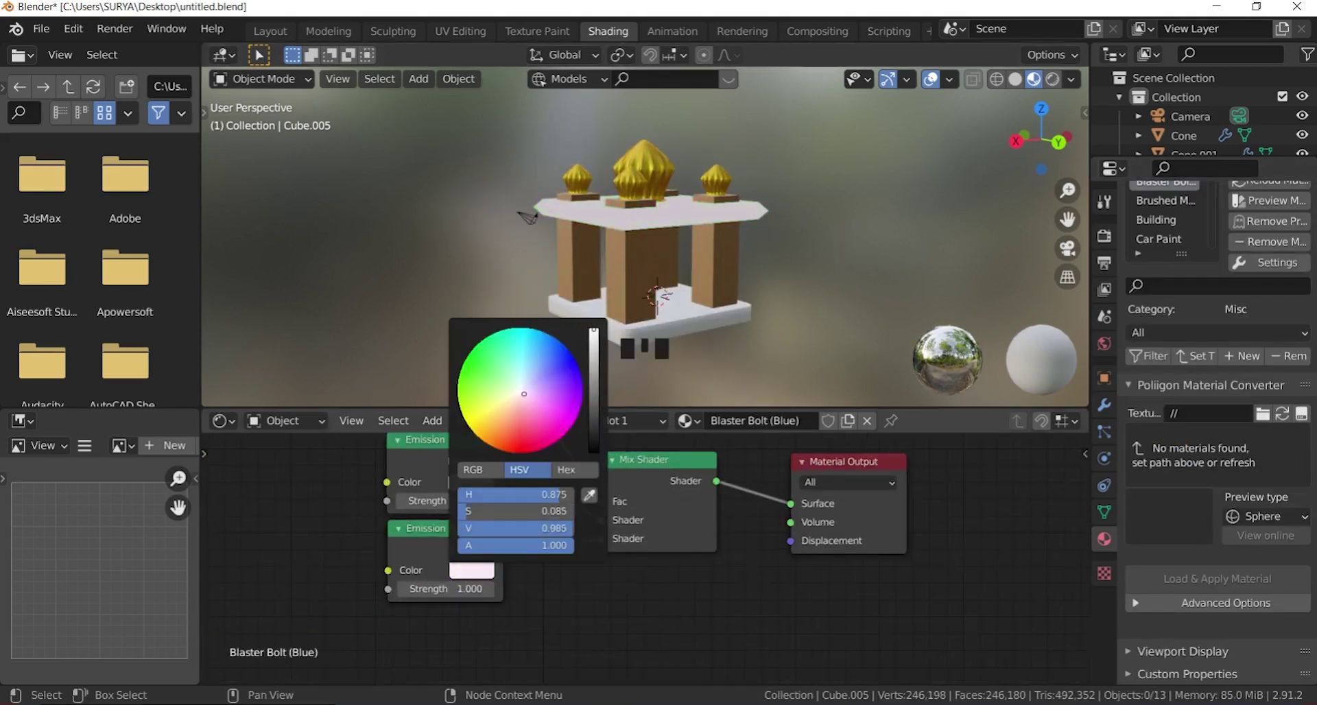
left_click_drag(593, 331, 594, 423)
left_click(882, 232)
scroll(892, 230, "down", 2)
scroll(1016, 135, "up", 1)
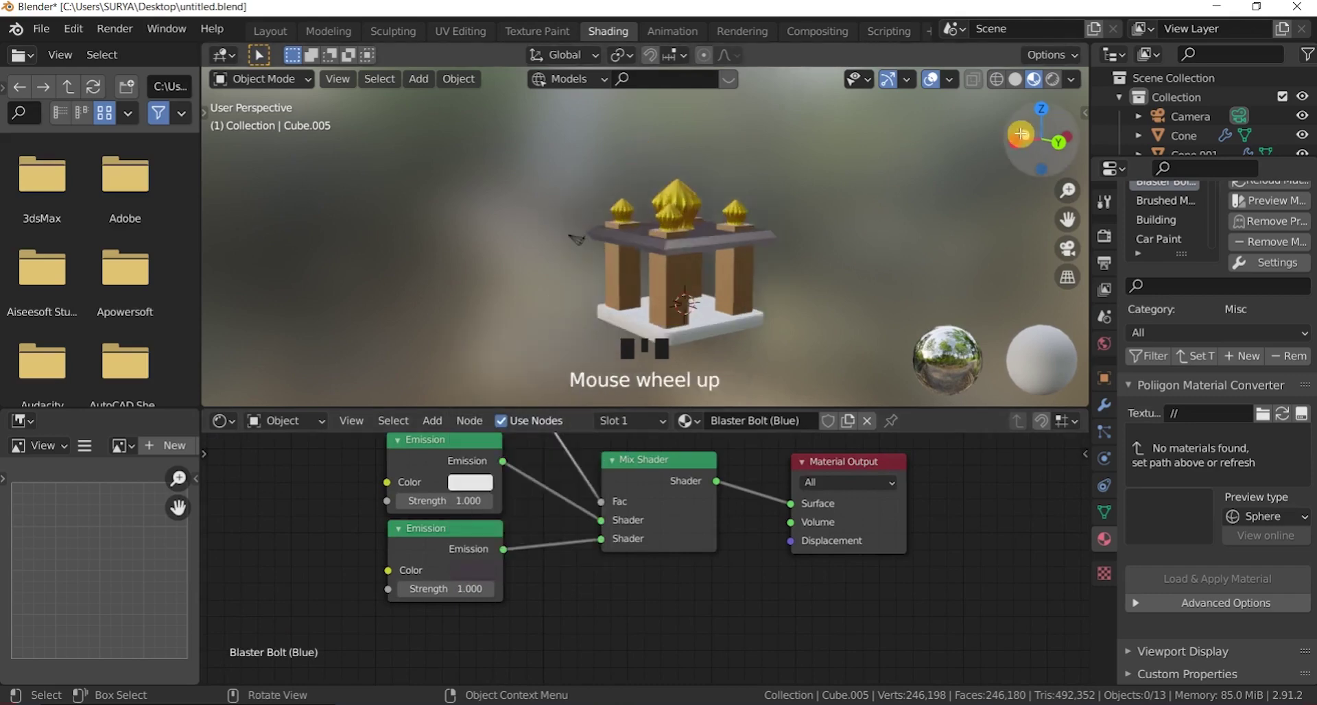
Step: Assign the existing Blaster Bolt (Blue) material to the base slab under the pillars
left_click_drag(1021, 134, 1008, 141)
scroll(812, 322, "up", 3)
scroll(812, 322, "down", 4)
left_click(812, 322)
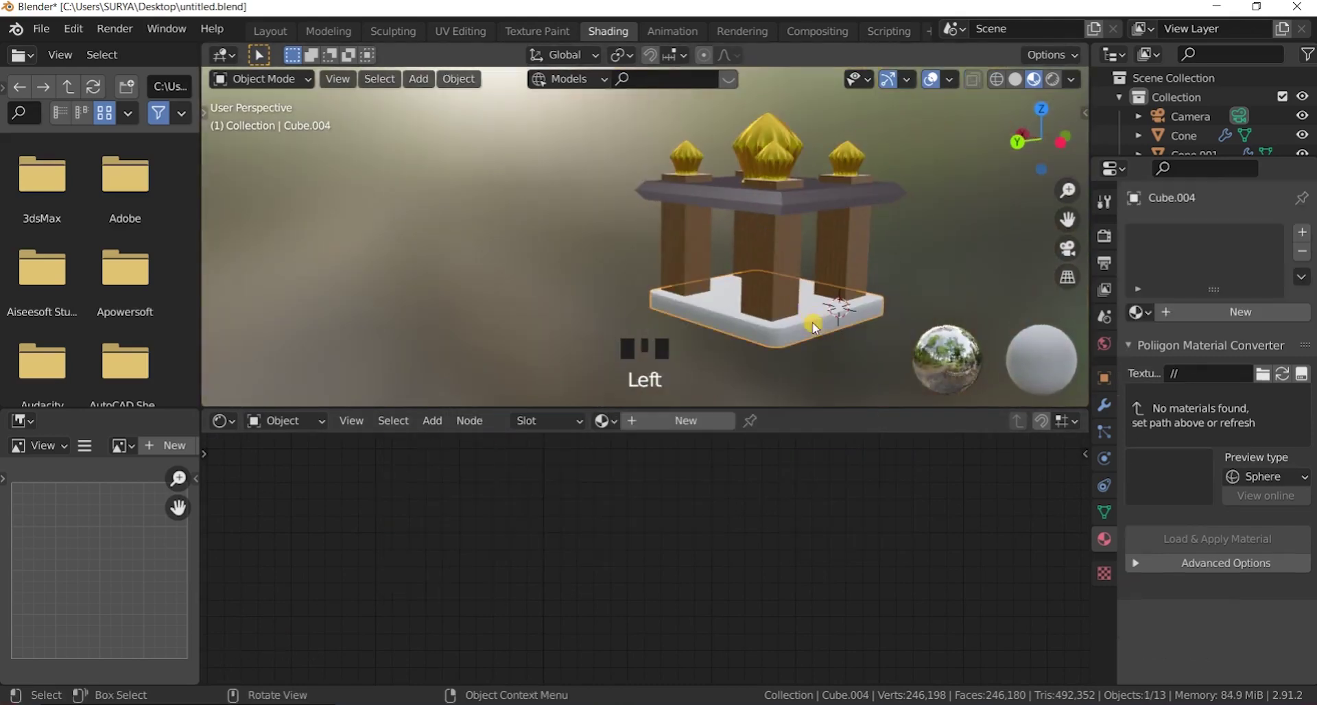
left_click(1139, 312)
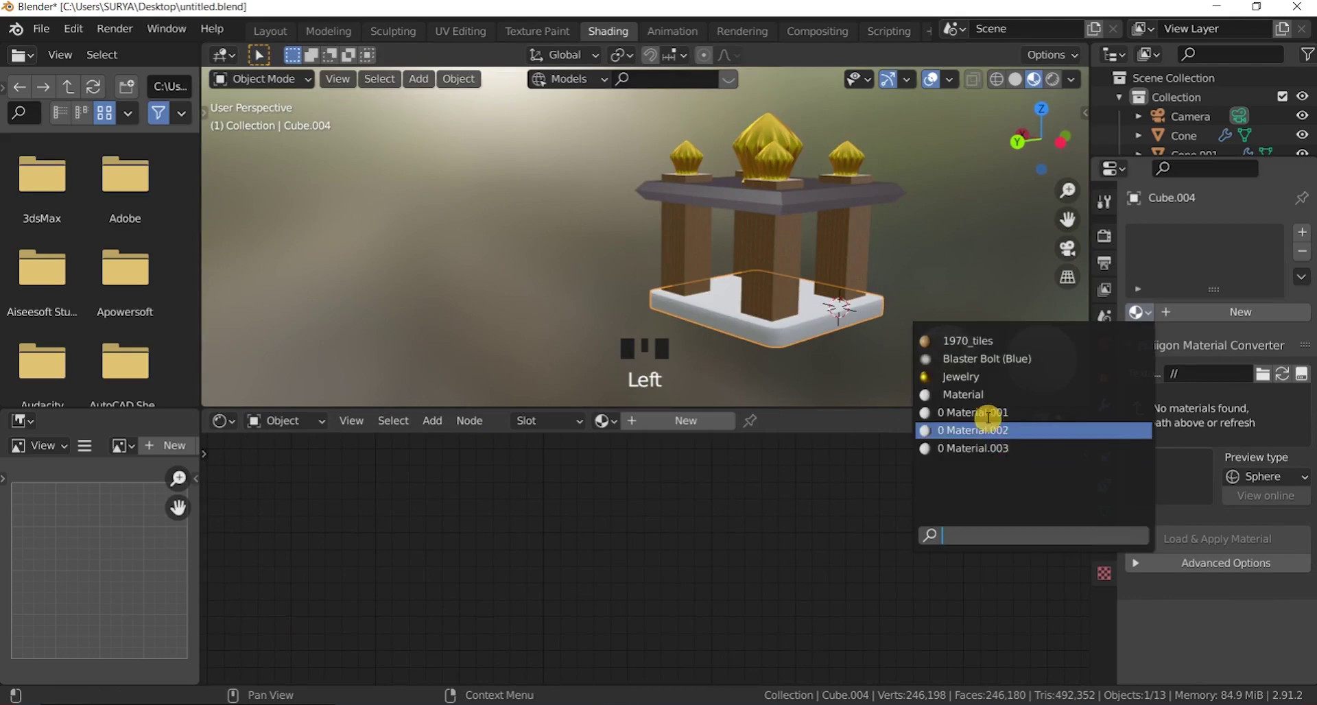
left_click(991, 356)
scroll(898, 218, "down", 2)
scroll(960, 179, "up", 1)
left_click(1090, 215)
left_click_drag(1030, 140, 1104, 113)
Step: Try salmon, pale pink, orange and coral red on the white Emission node of the Blaster Bolt (Blue) material
left_click(802, 310)
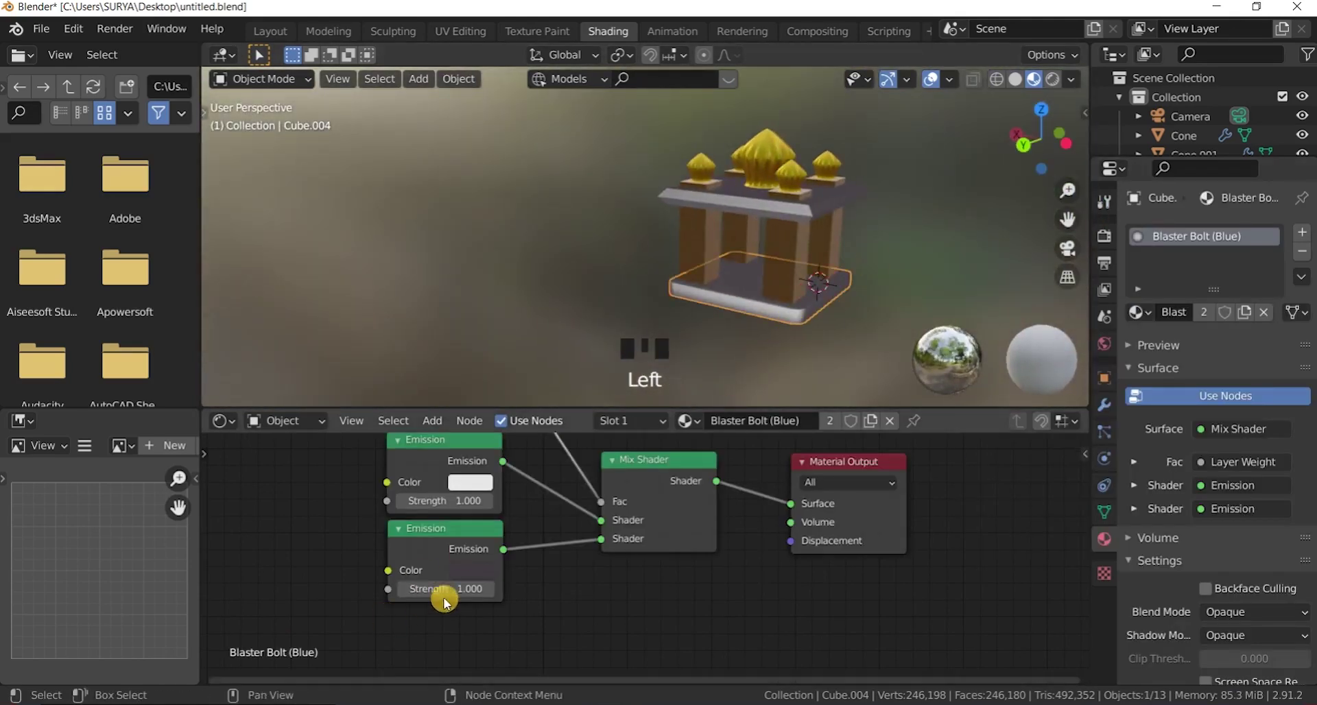
left_click(473, 483)
left_click(510, 330)
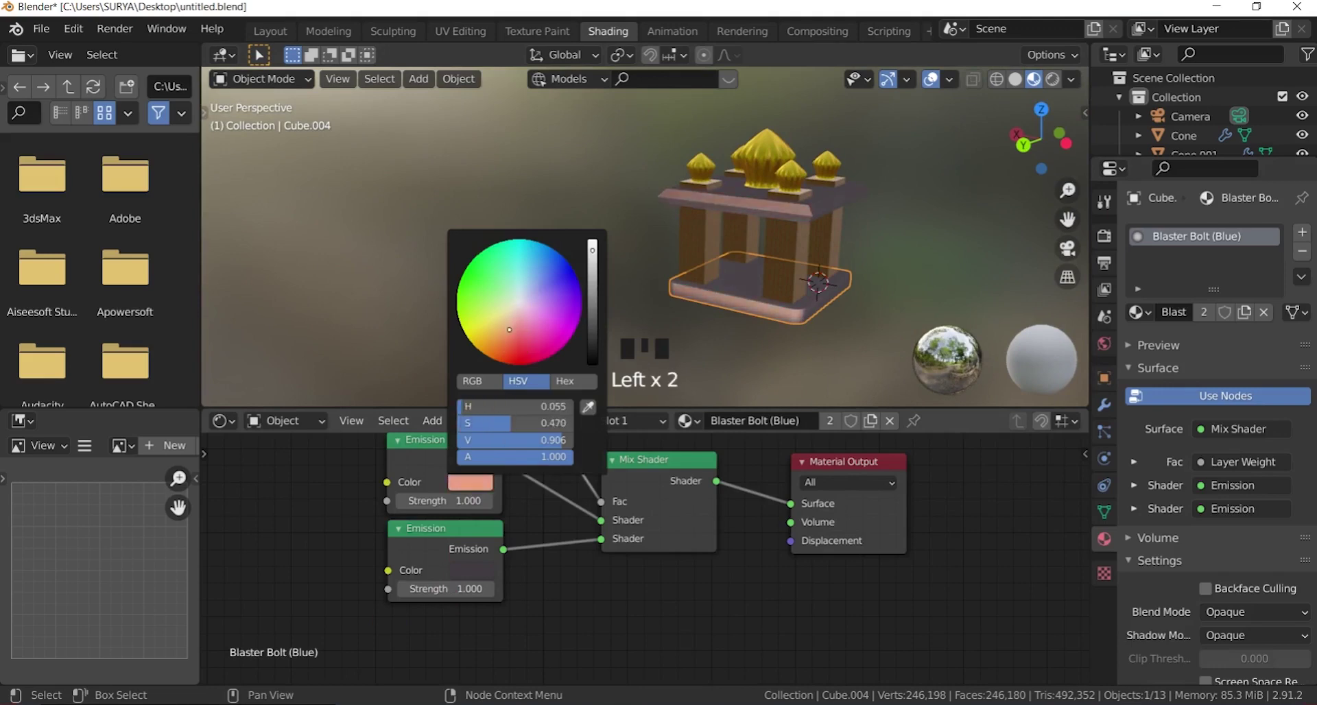
left_click_drag(481, 295, 541, 308)
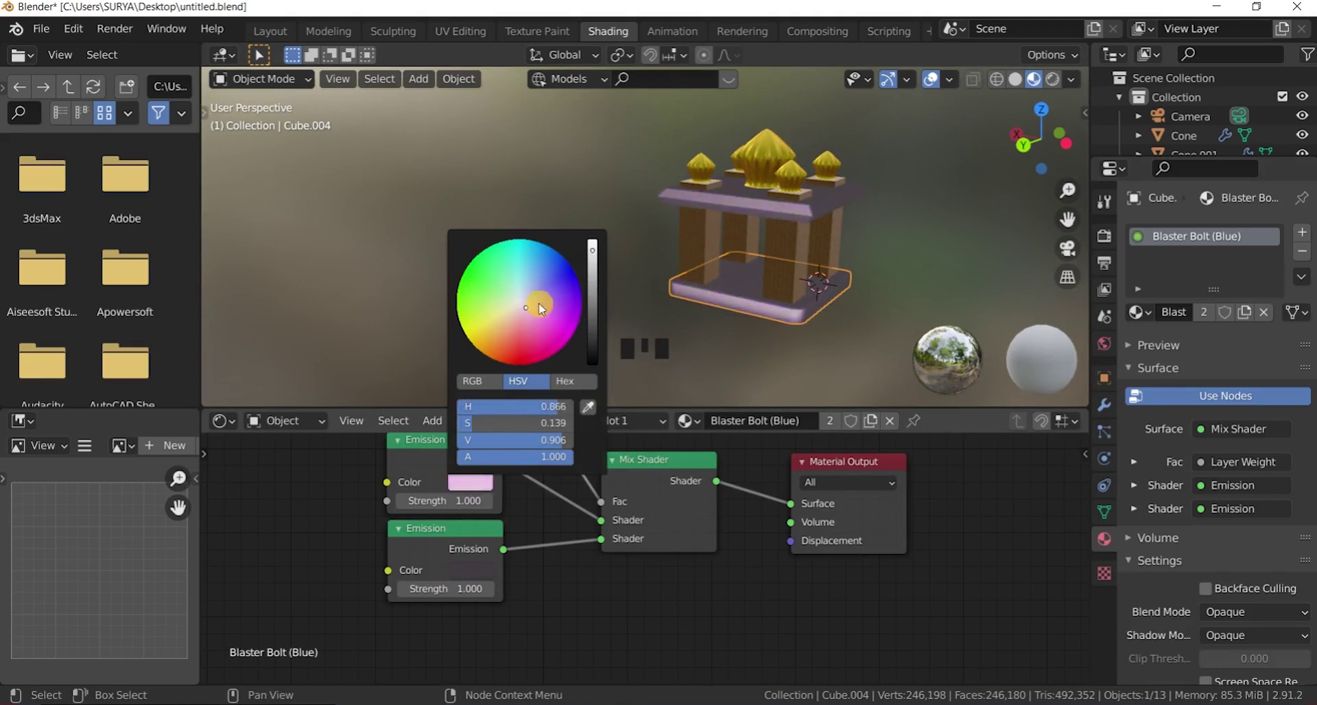
mouse_move(591, 256)
left_mouse_down()
mouse_move(591, 271)
mouse_move(592, 241)
left_mouse_up()
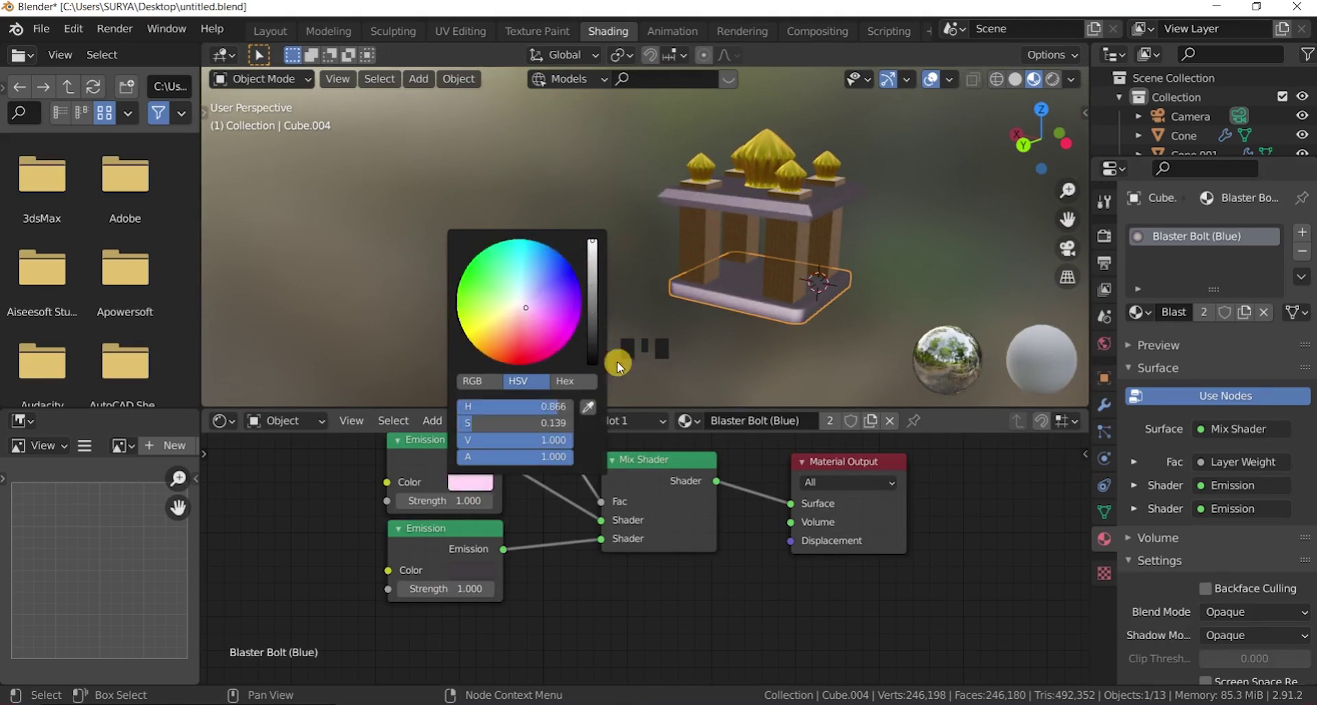
left_click(470, 483)
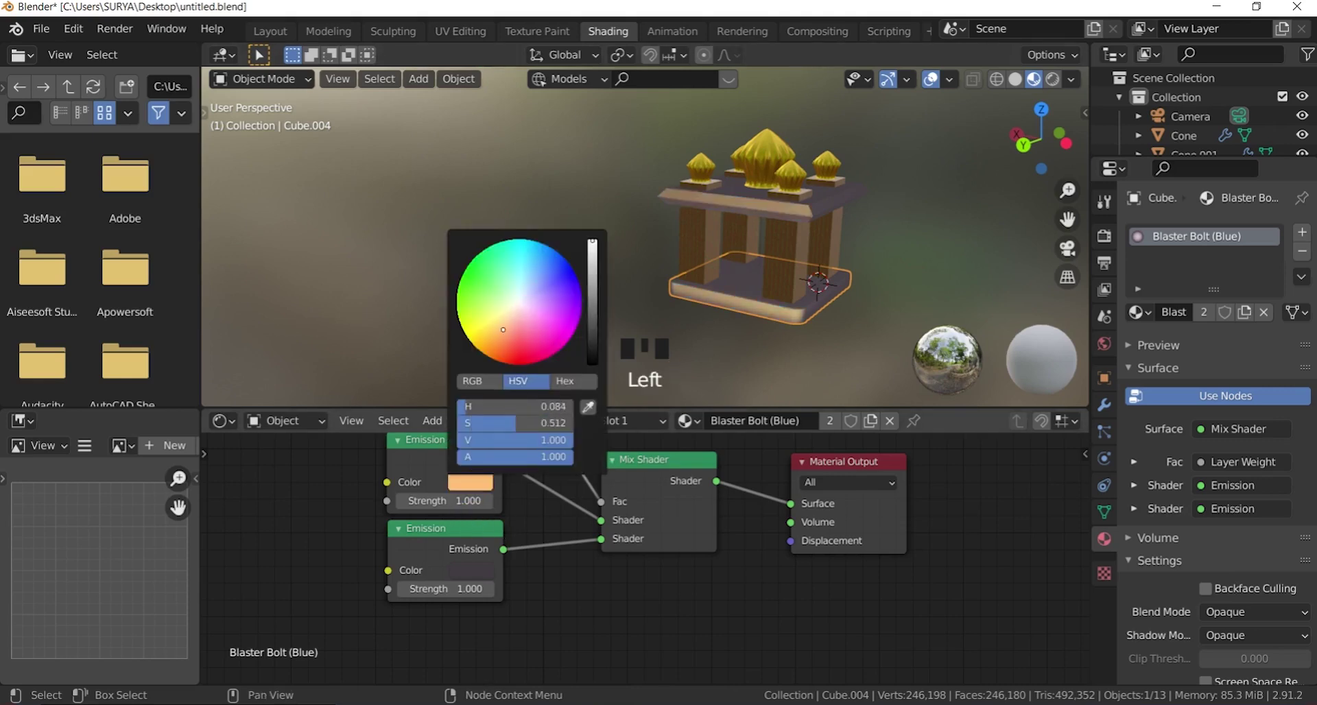
left_click_drag(503, 330, 520, 296)
left_click_drag(525, 358, 525, 360)
Step: Try a warm grey on the dark Emission node of the Blaster Bolt (Blue) material and check it on both slabs
left_click(710, 225)
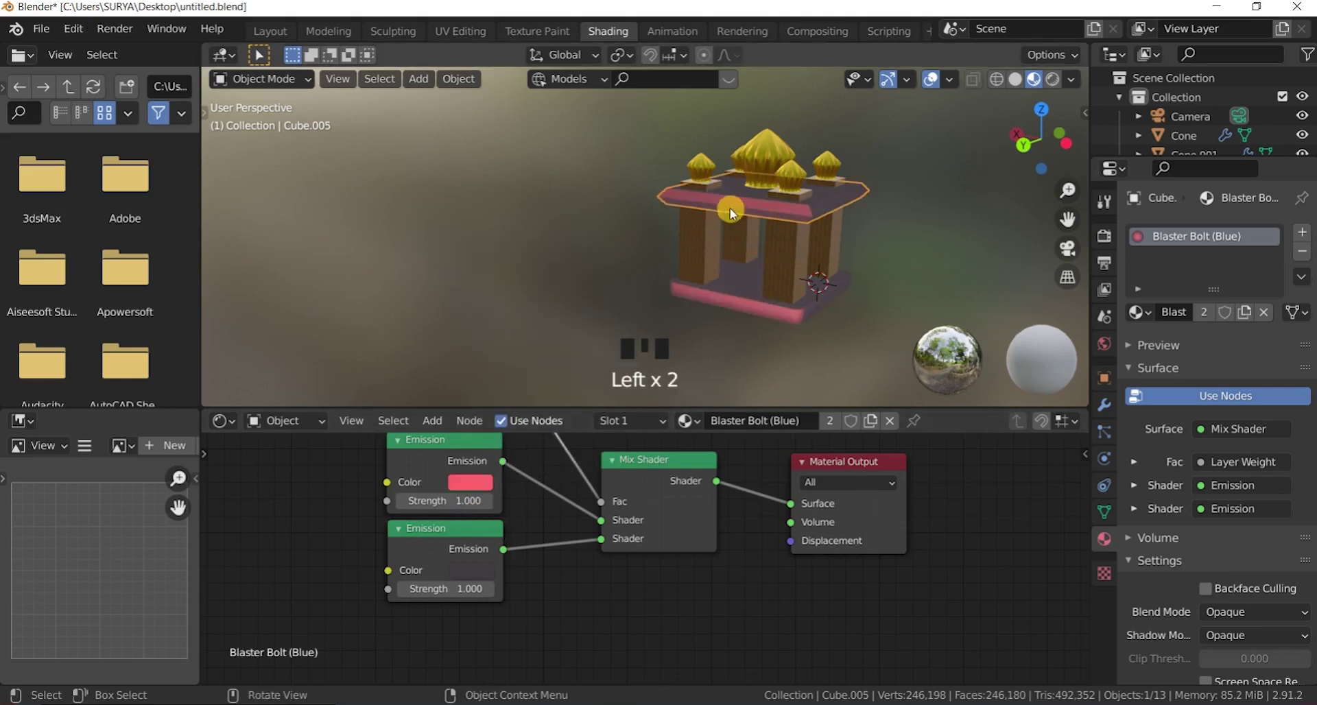
scroll(499, 538, "down", 2)
left_click(473, 571)
mouse_move(604, 416)
left_mouse_down()
mouse_move(598, 374)
mouse_move(598, 397)
left_mouse_up()
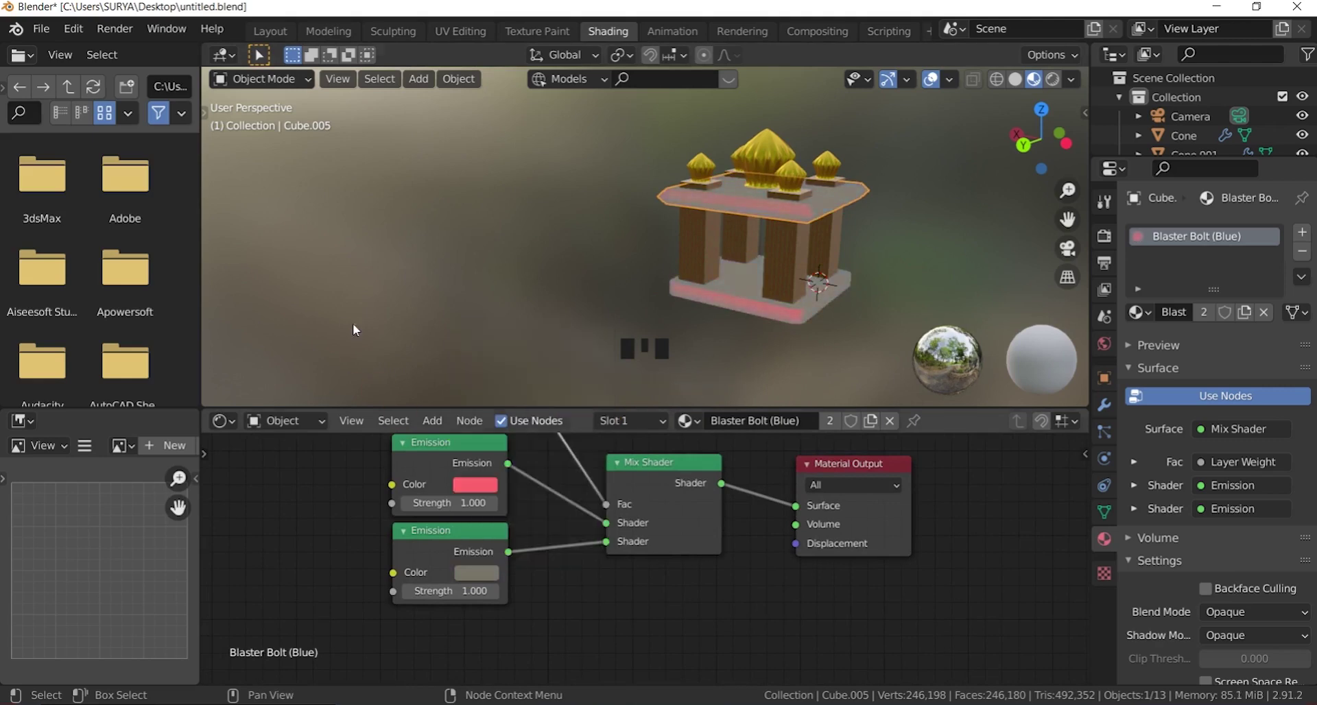
scroll(858, 251, "up", 2)
scroll(1029, 150, "down", 3)
left_click_drag(1043, 134, 1046, 141)
scroll(788, 228, "up", 3)
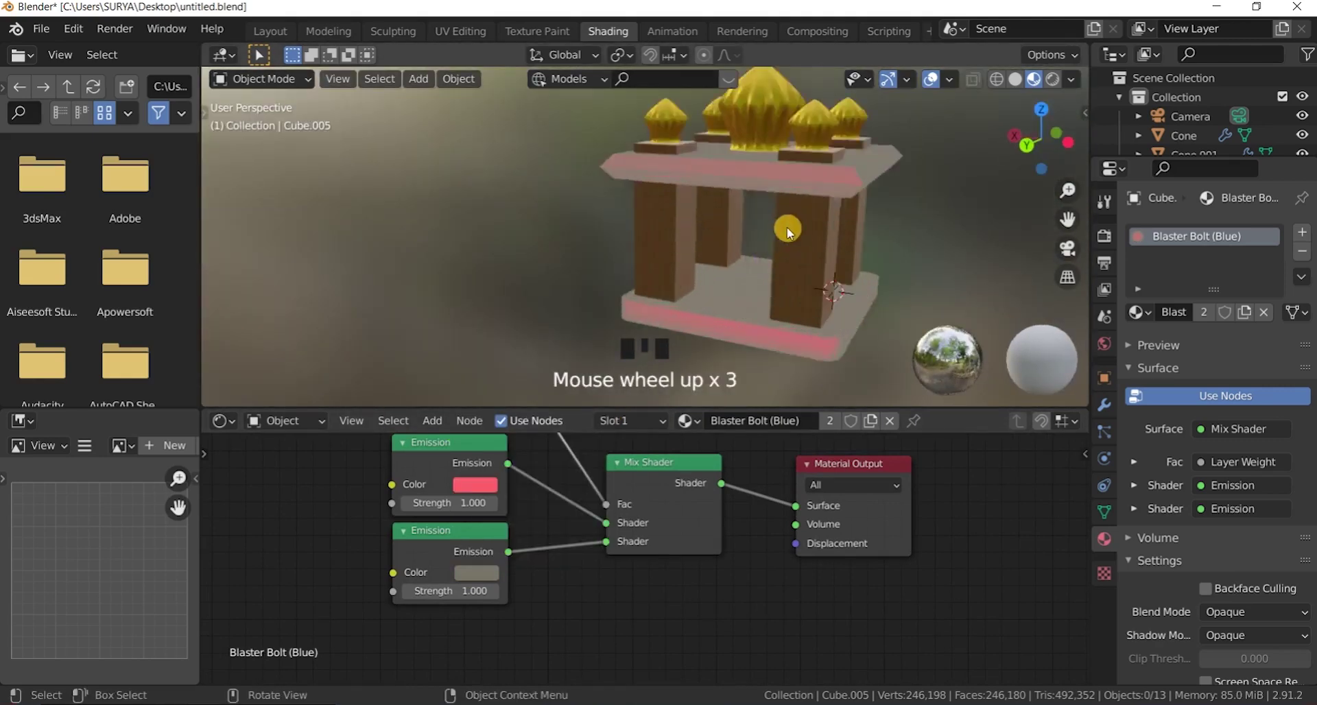
scroll(788, 228, "down", 3)
Step: Set the coral red Emission node of Blaster Bolt (Blue) to white and the warm grey one to a muted purple
left_click(476, 485)
left_click(522, 311)
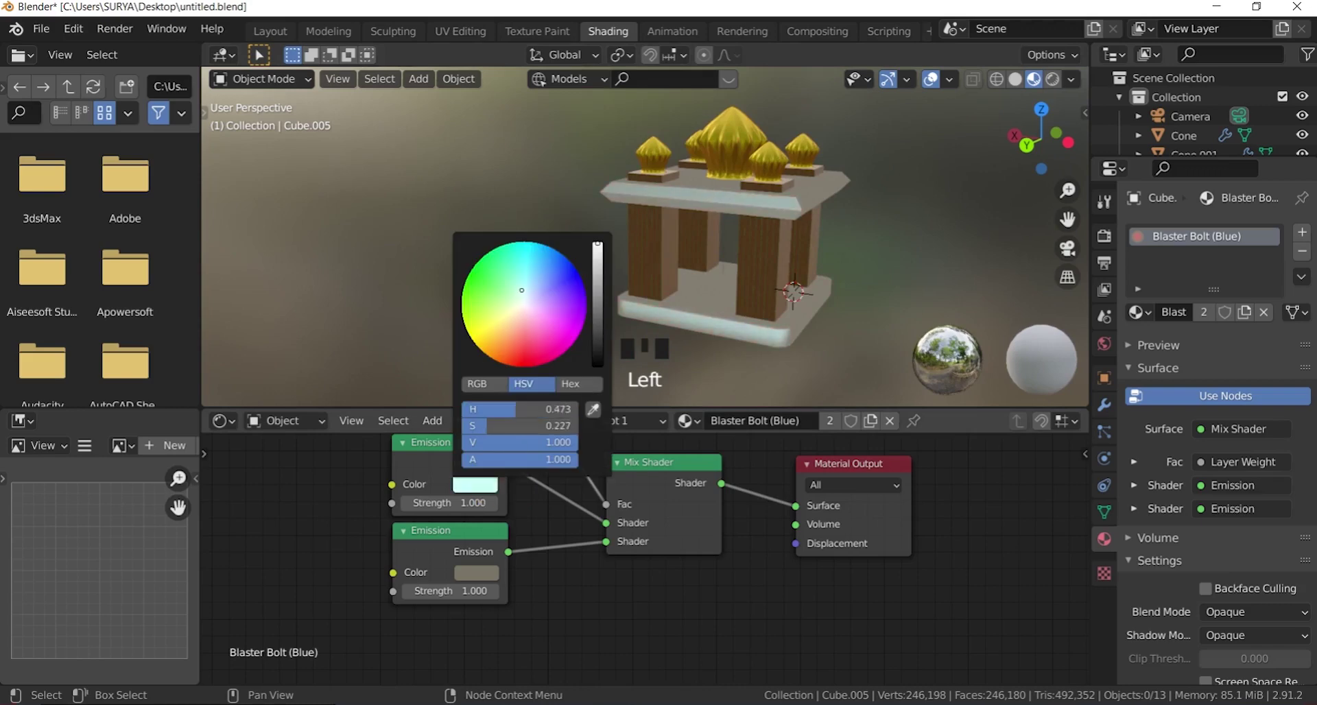
left_click(465, 562)
left_click(476, 573)
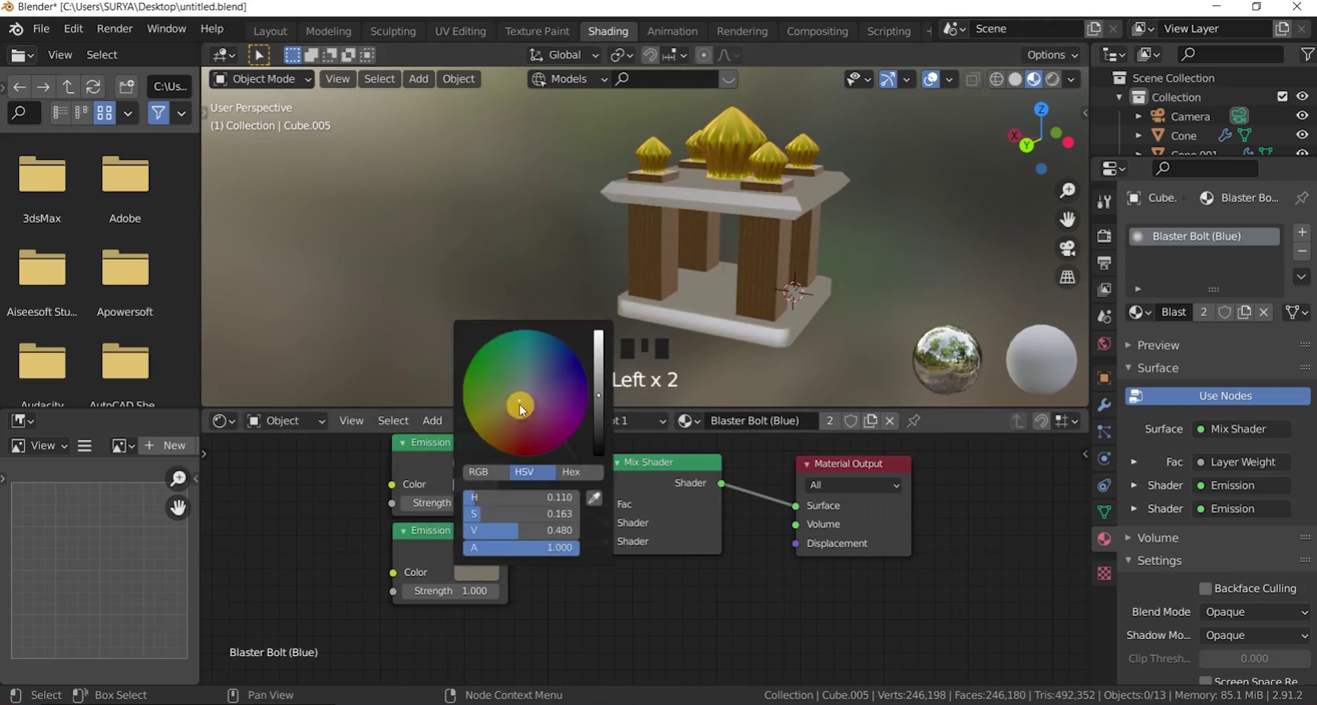
scroll(504, 260, "down", 2)
scroll(537, 303, "up", 2)
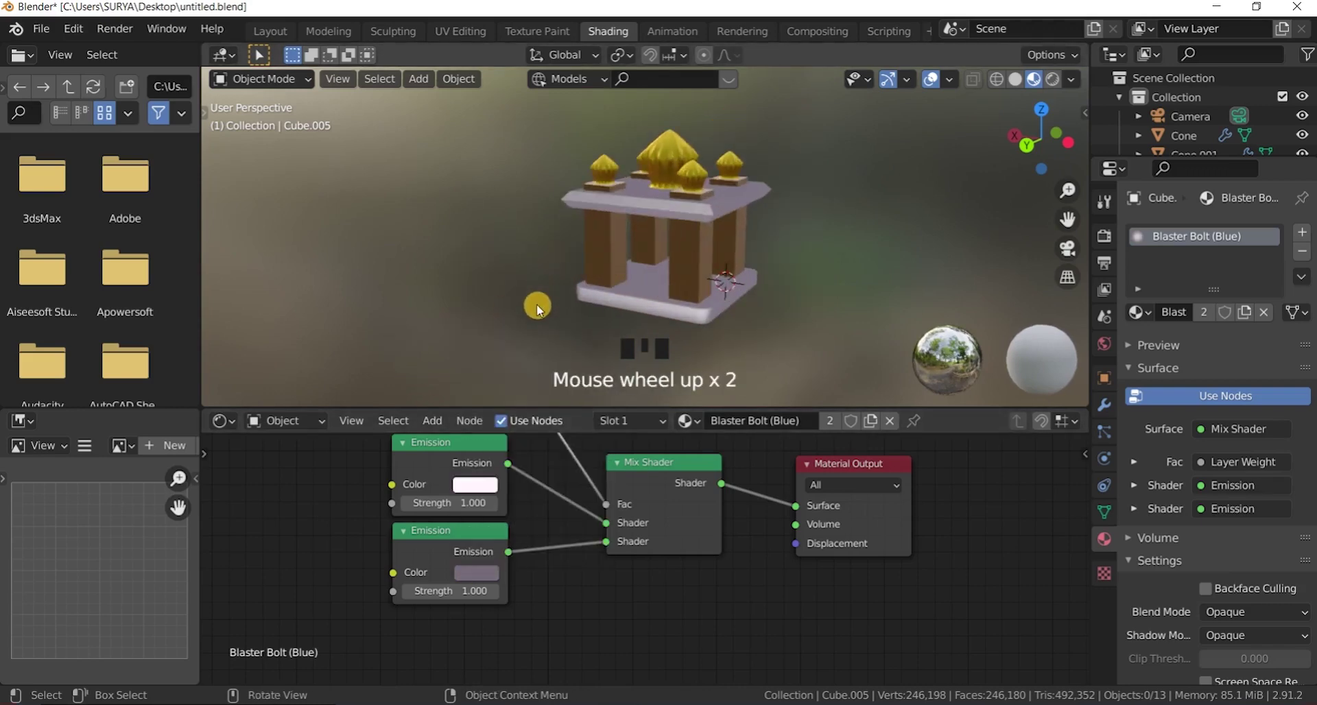
Step: Save the file and switch to the Layout workspace to view the whole pavilion
key("ctrl+s")
scroll(686, 370, "down", 1)
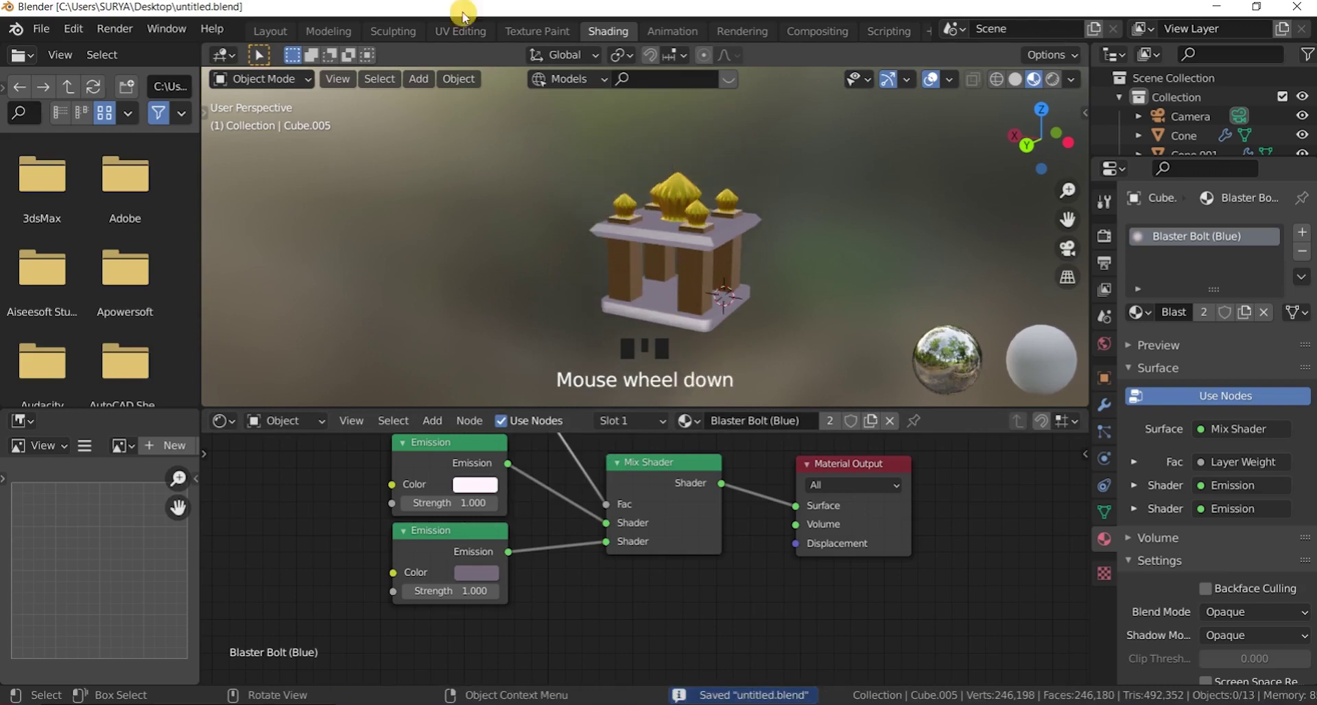
left_click(269, 31)
scroll(706, 377, "down", 5)
scroll(721, 384, "up", 2)
left_click_drag(1041, 139, 612, 367)
scroll(823, 343, "up", 2)
Step: Enable Ambient Occlusion and Bloom in the render settings and switch the viewport to rendered shading
left_click(1103, 330)
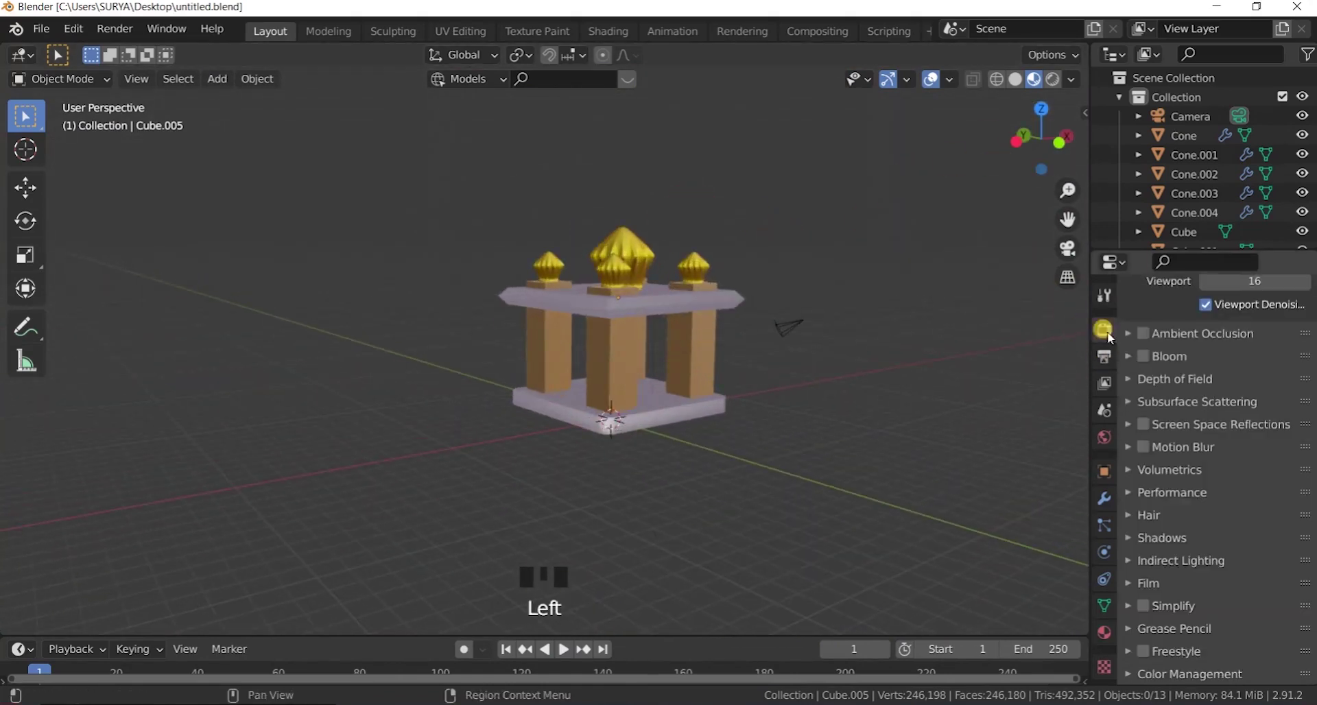
scroll(1033, 274, "up", 2)
left_click(1053, 79)
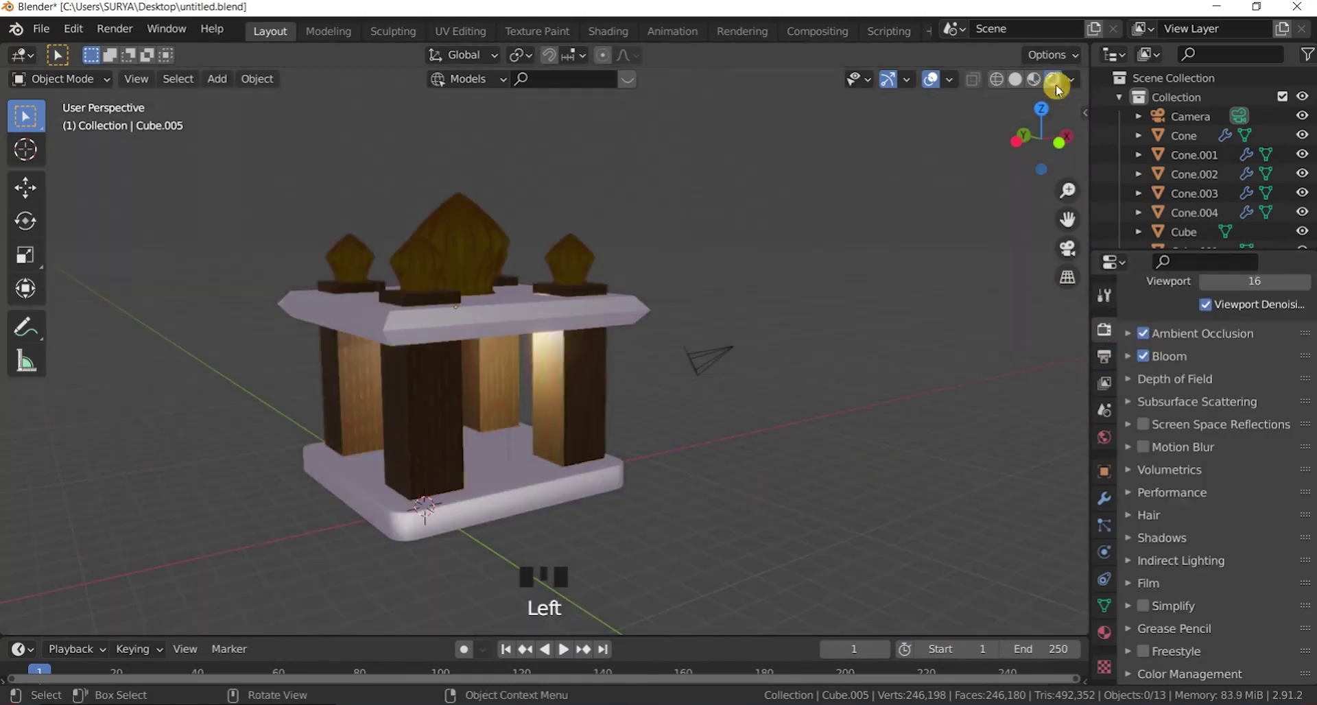
Step: Duplicate the light under the roof slab and raise the copy about 9.25 m along Z, above the central dome
scroll(927, 258, "down", 3)
scroll(928, 262, "up", 2)
scroll(928, 264, "down", 3)
scroll(714, 305, "up", 1)
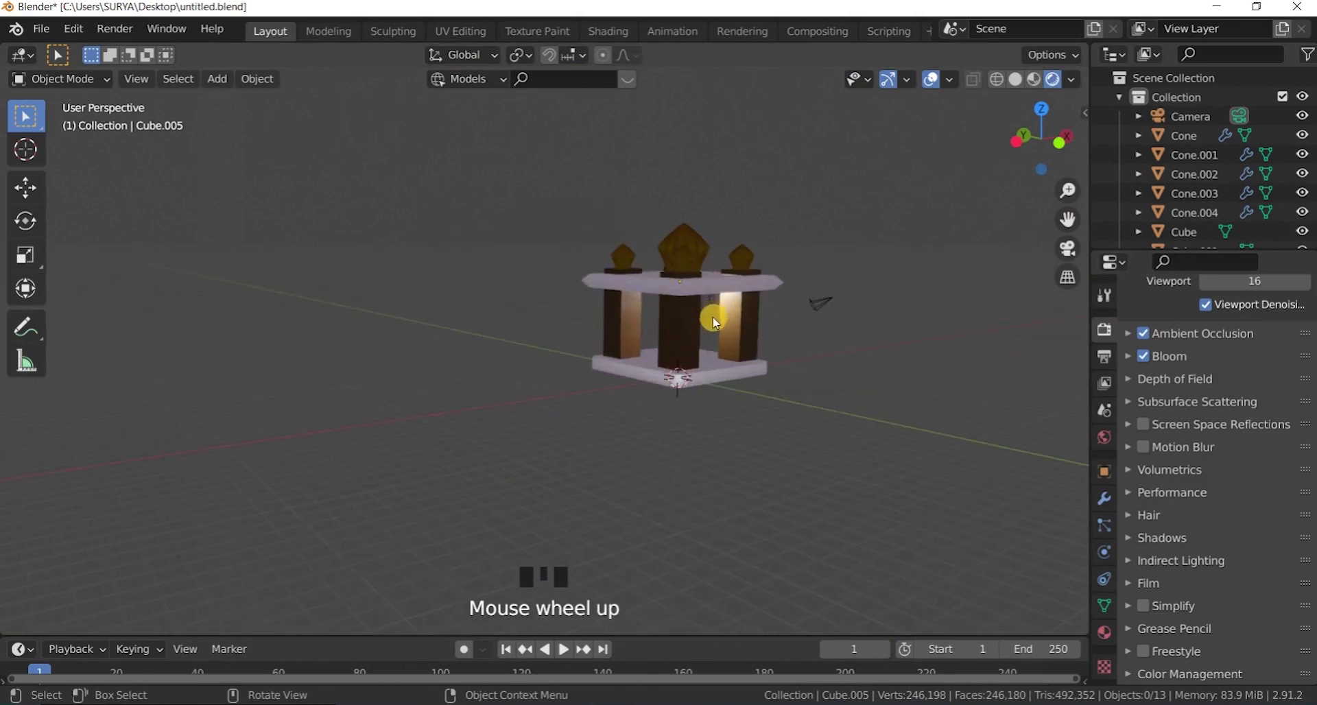
key("shift+d")
left_click(720, 308)
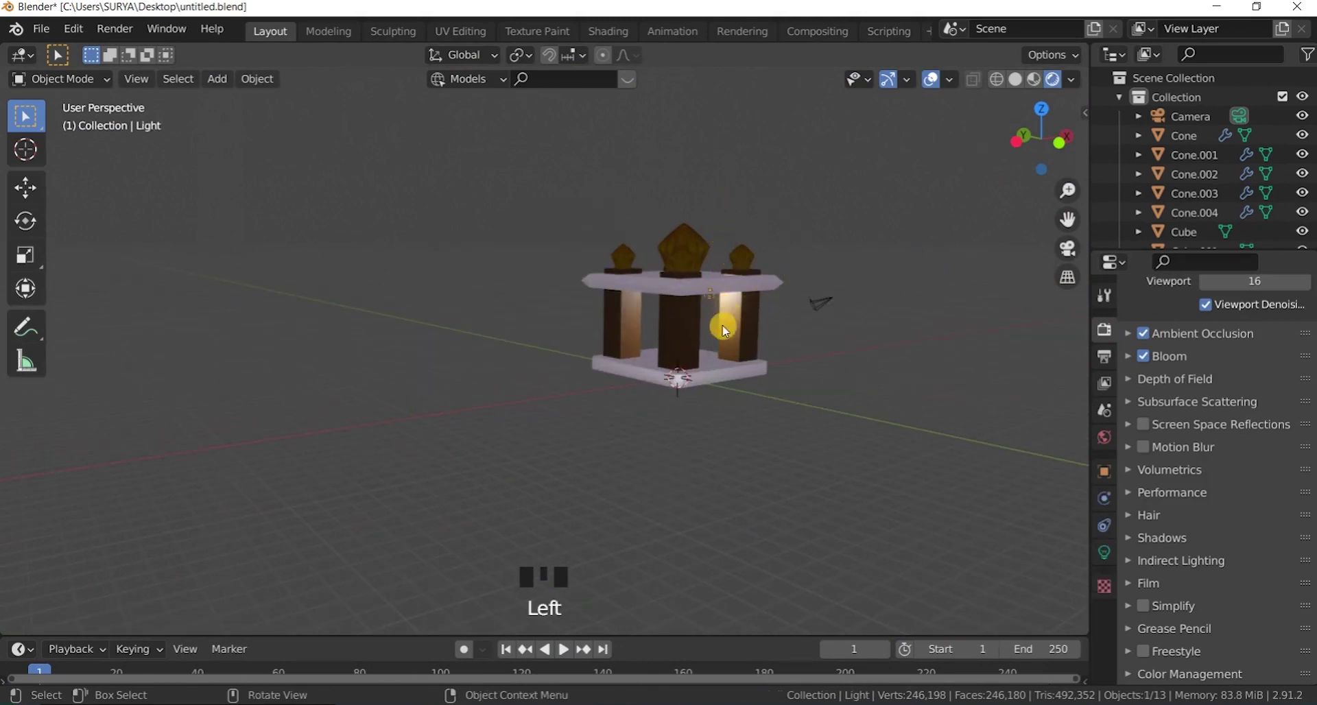
scroll(730, 323, "up", 3)
key("shift+d")
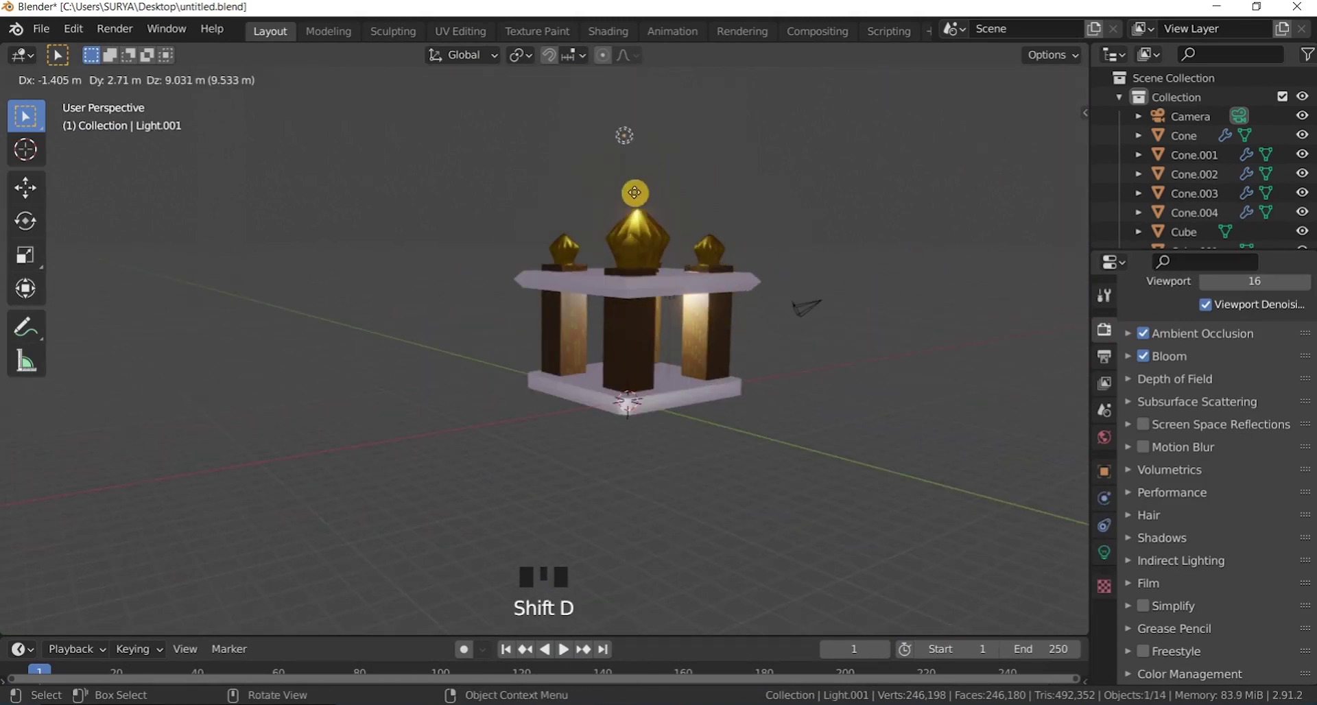
key("z")
key("y")
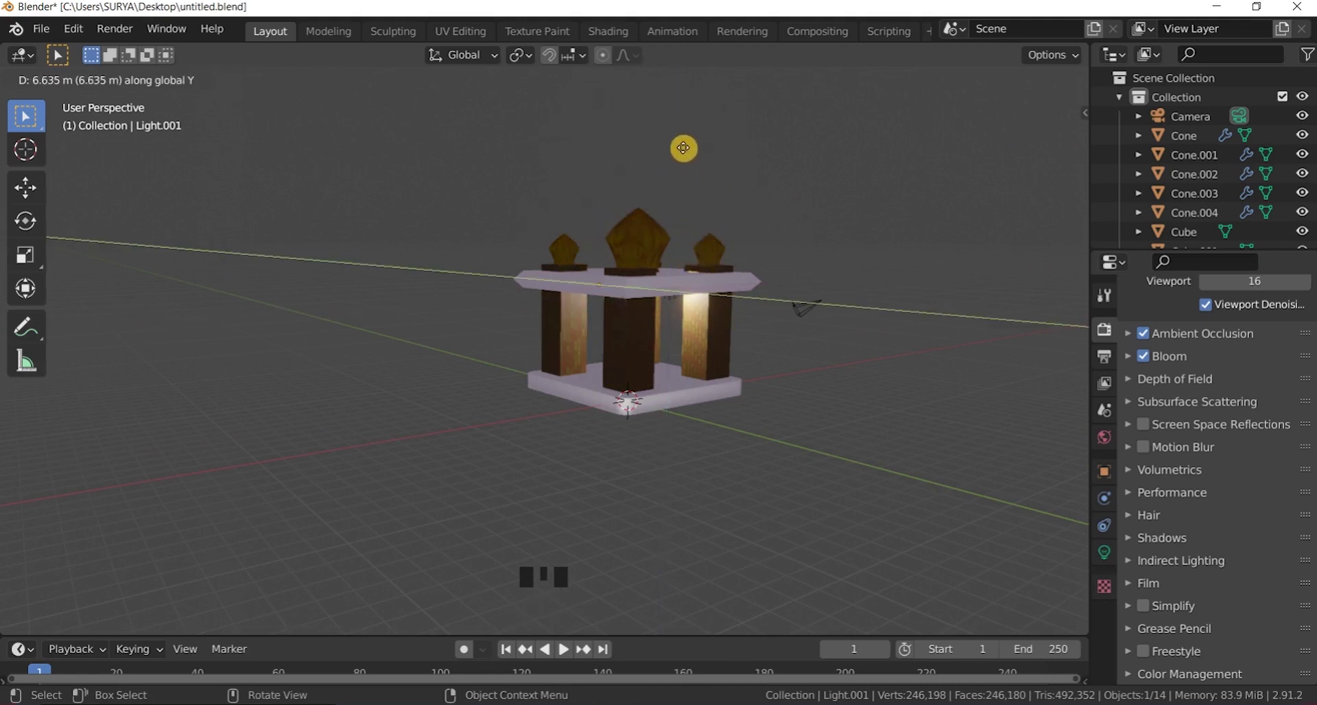
key("z")
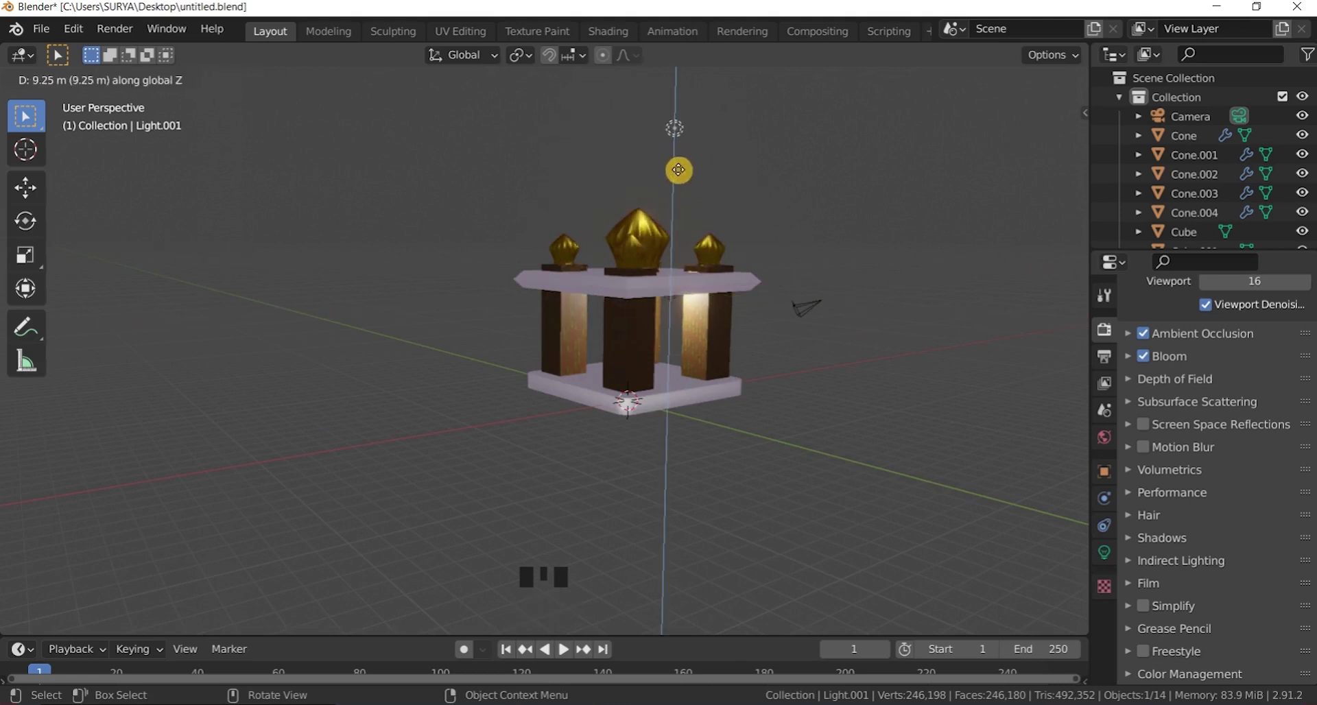
left_click(679, 170)
Step: In top view, duplicate the raised light twice, placing one copy near the rear-left dome and one near the rear-right dome
scroll(832, 214, "up", 2)
left_click_drag(1039, 136, 1045, 135)
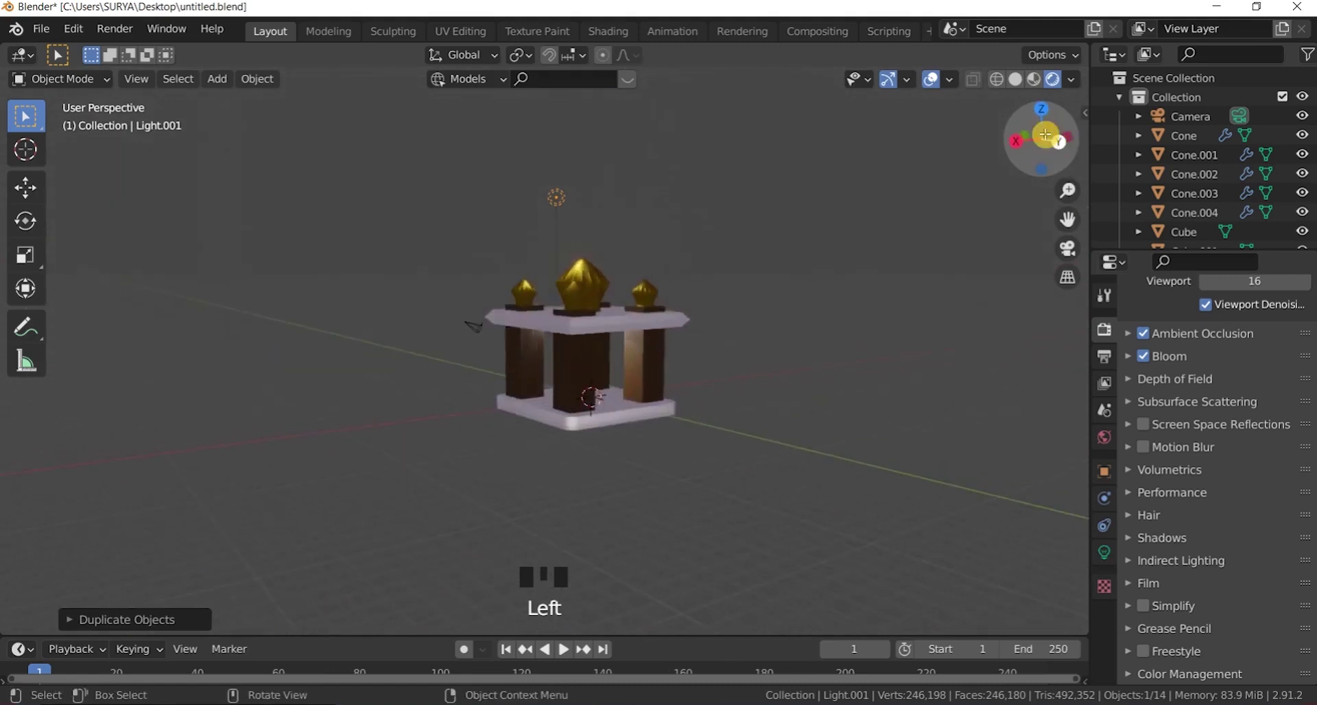
key("KP_7")
scroll(693, 288, "down", 2)
scroll(644, 361, "up", 6)
scroll(698, 355, "down", 2)
scroll(699, 355, "up", 2)
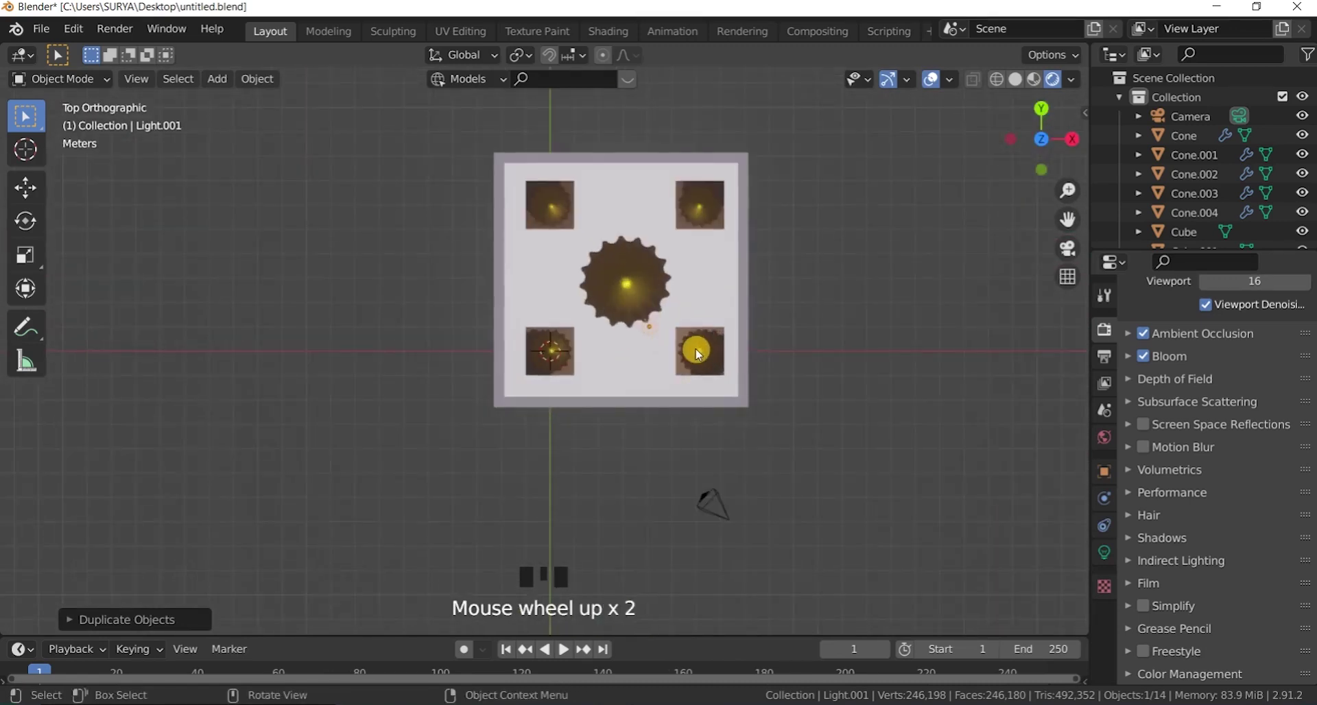
key("shift+d")
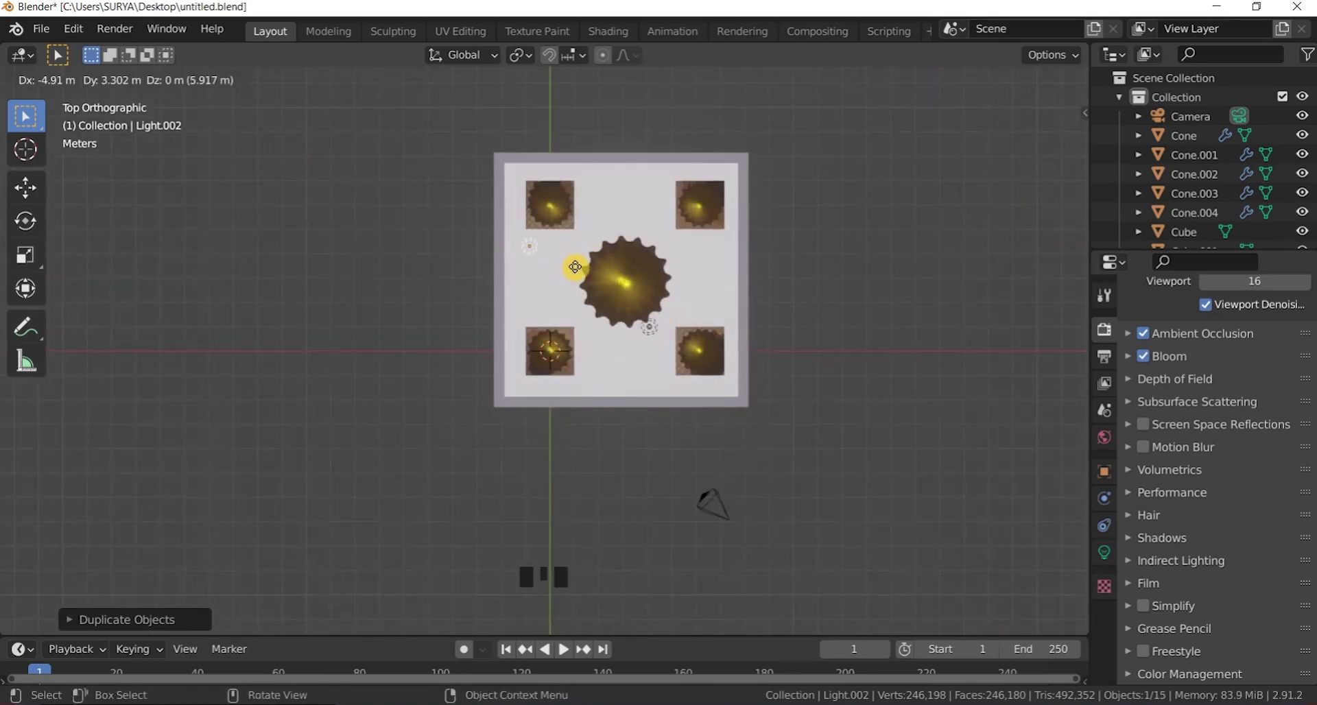
left_click(624, 321)
key("shift+d")
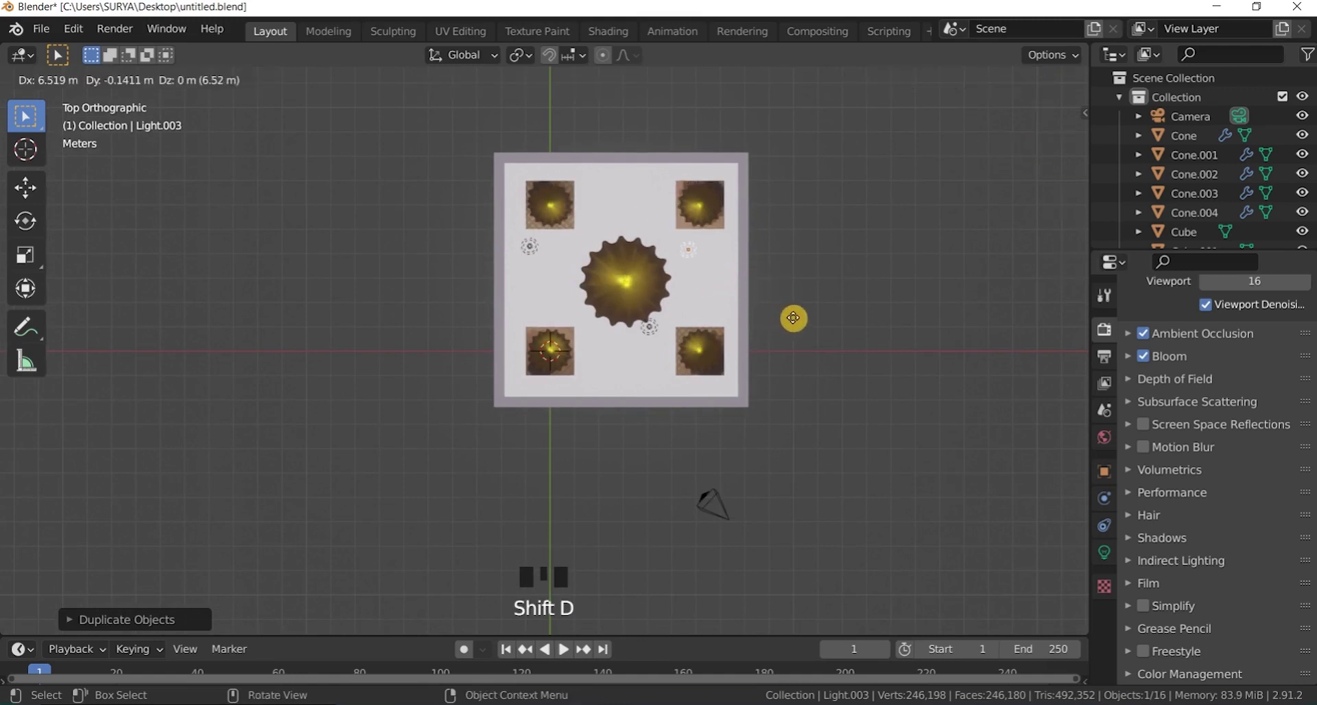
left_click(797, 318)
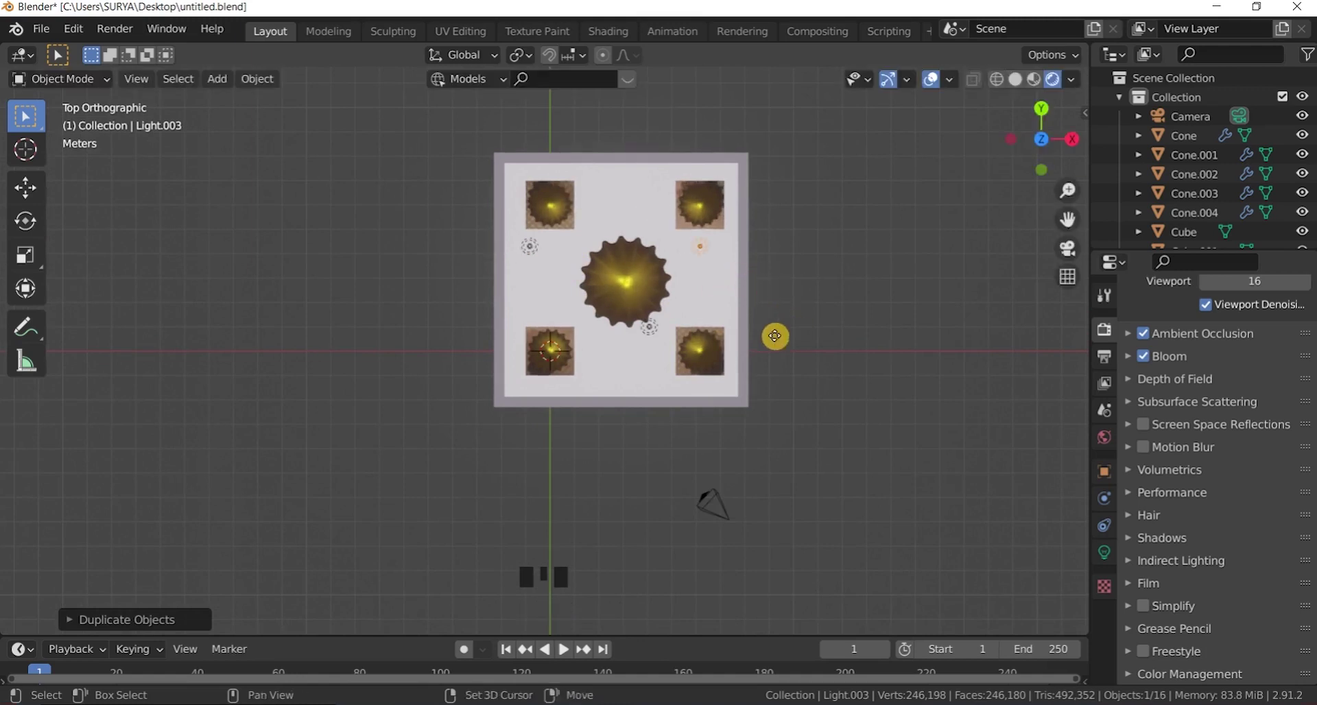
Step: Duplicate the raised light twice more, placing the copies near the front-left and front-right domes
key("shift+d")
left_click(631, 392)
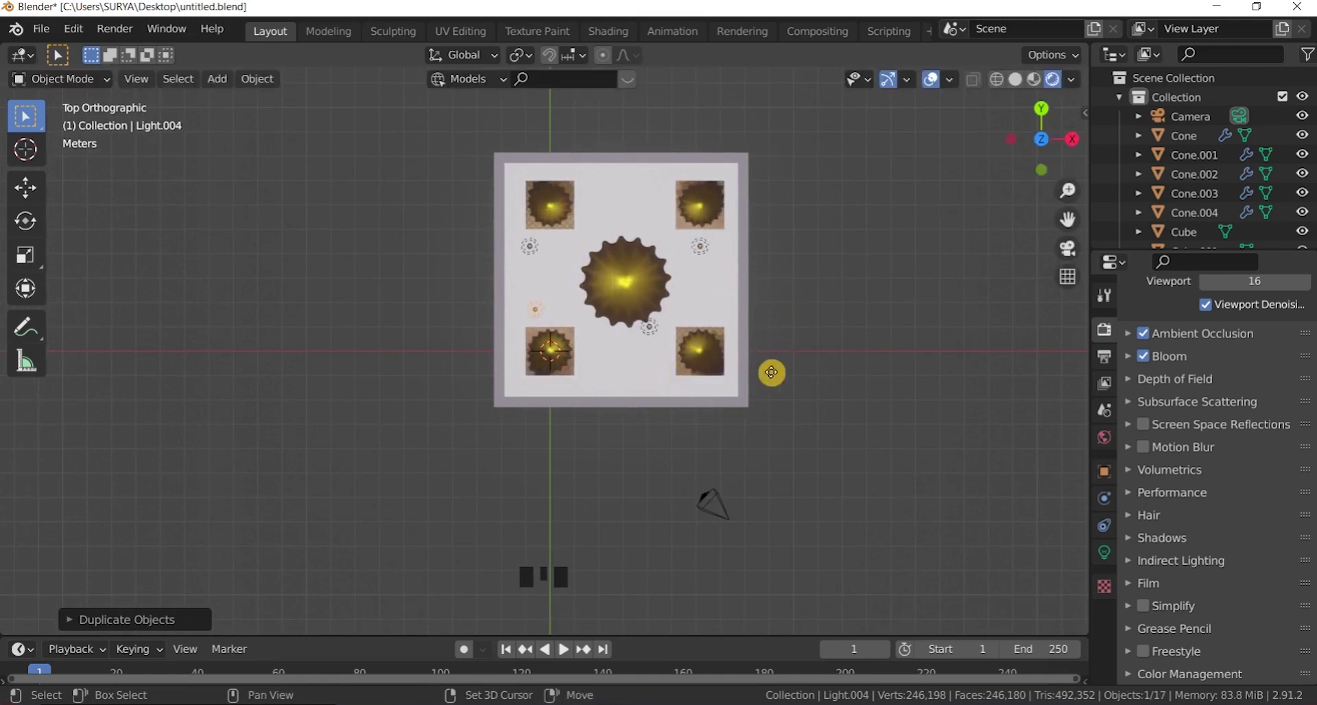
key("shift+d")
left_click(862, 389)
Step: Examine the newly lit pavilion in perspective and through the camera to judge lighting and framing
scroll(865, 384, "down", 2)
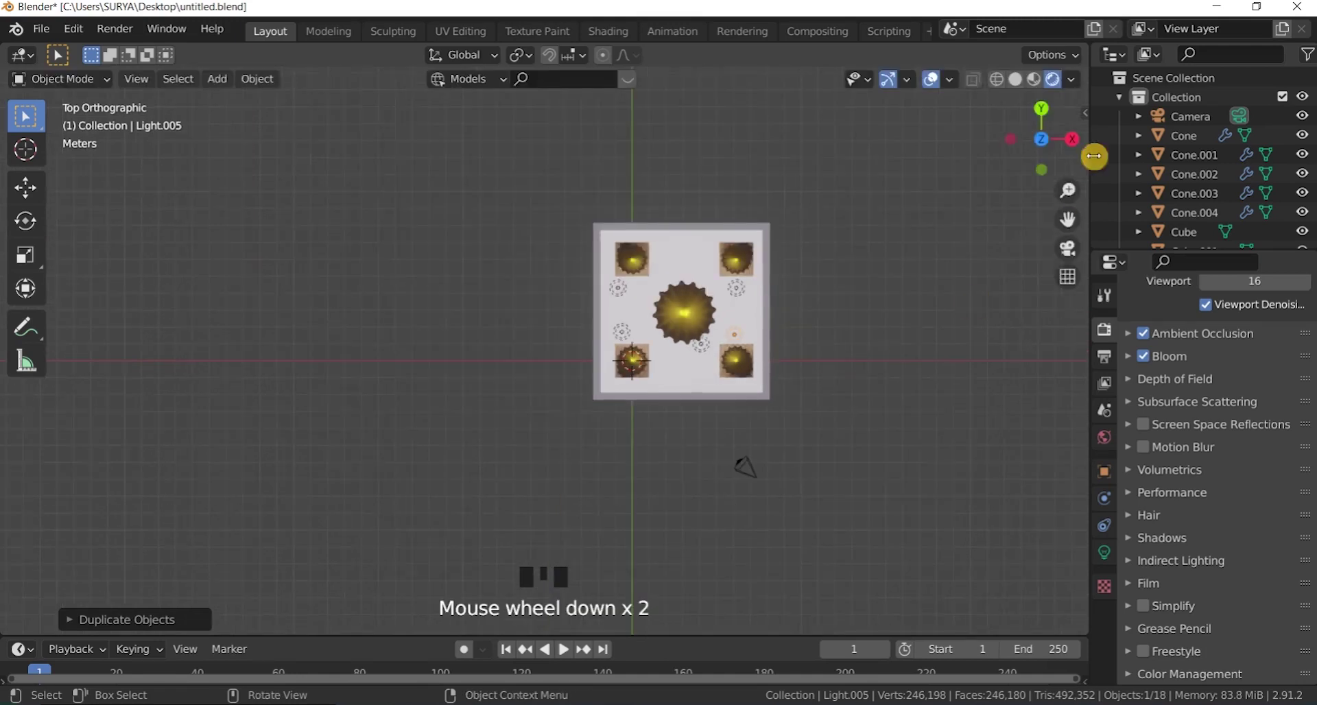
left_click_drag(1029, 142, 1022, 48)
scroll(889, 449, "down", 4)
scroll(656, 382, "up", 5)
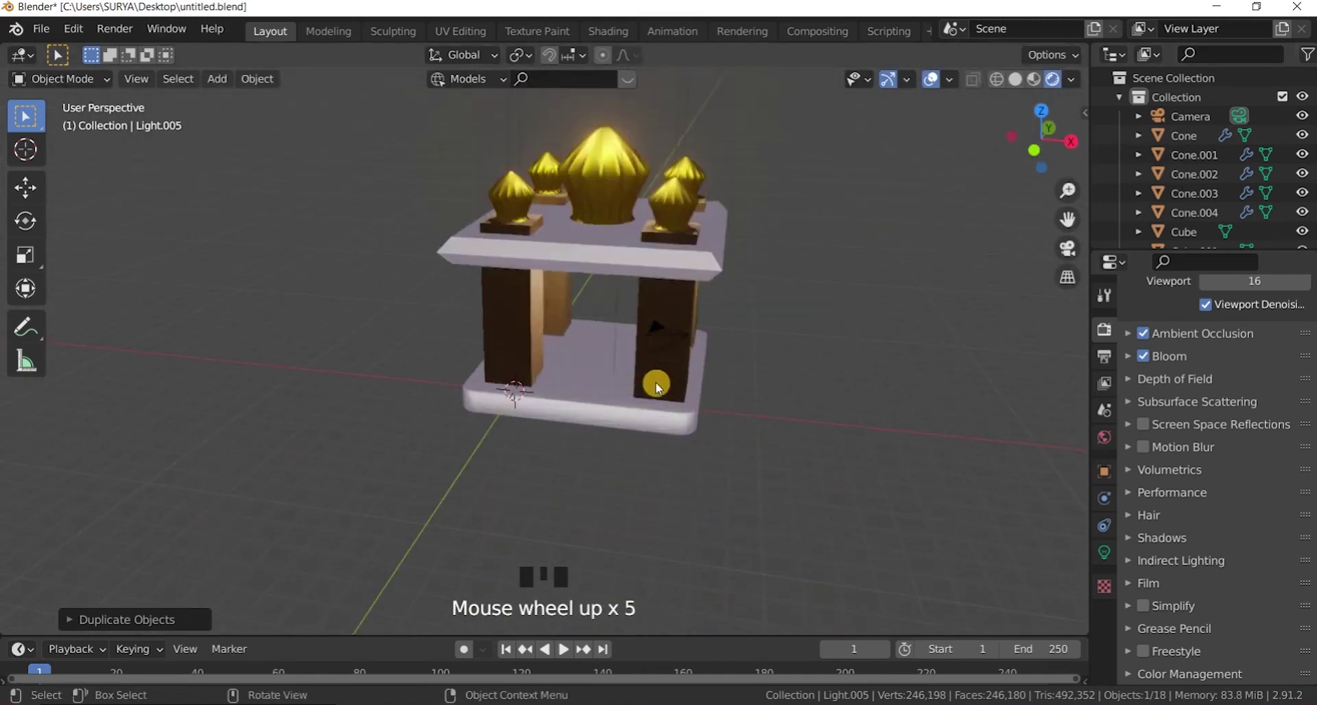
scroll(670, 135, "down", 2)
scroll(686, 223, "down", 2)
scroll(680, 225, "up", 3)
key("KP_0")
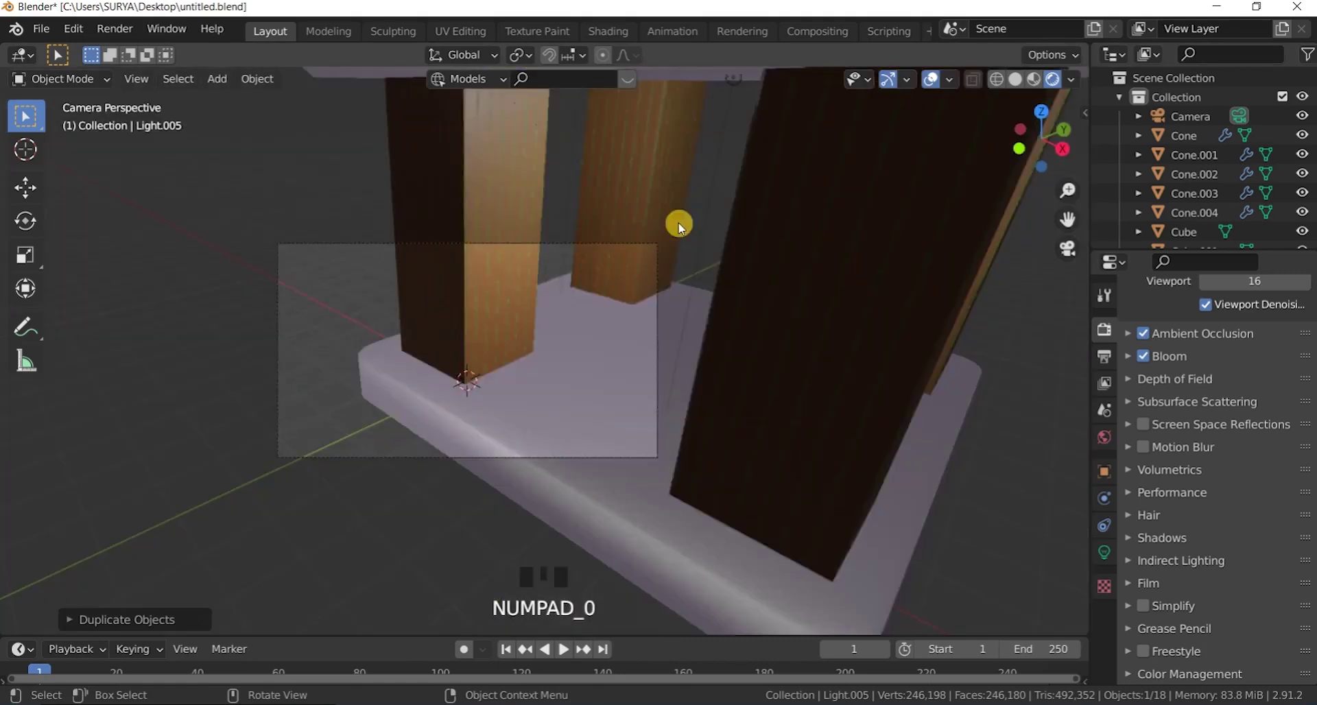
key("KP_0")
scroll(621, 384, "down", 4)
scroll(622, 387, "up", 2)
scroll(621, 386, "up", 2)
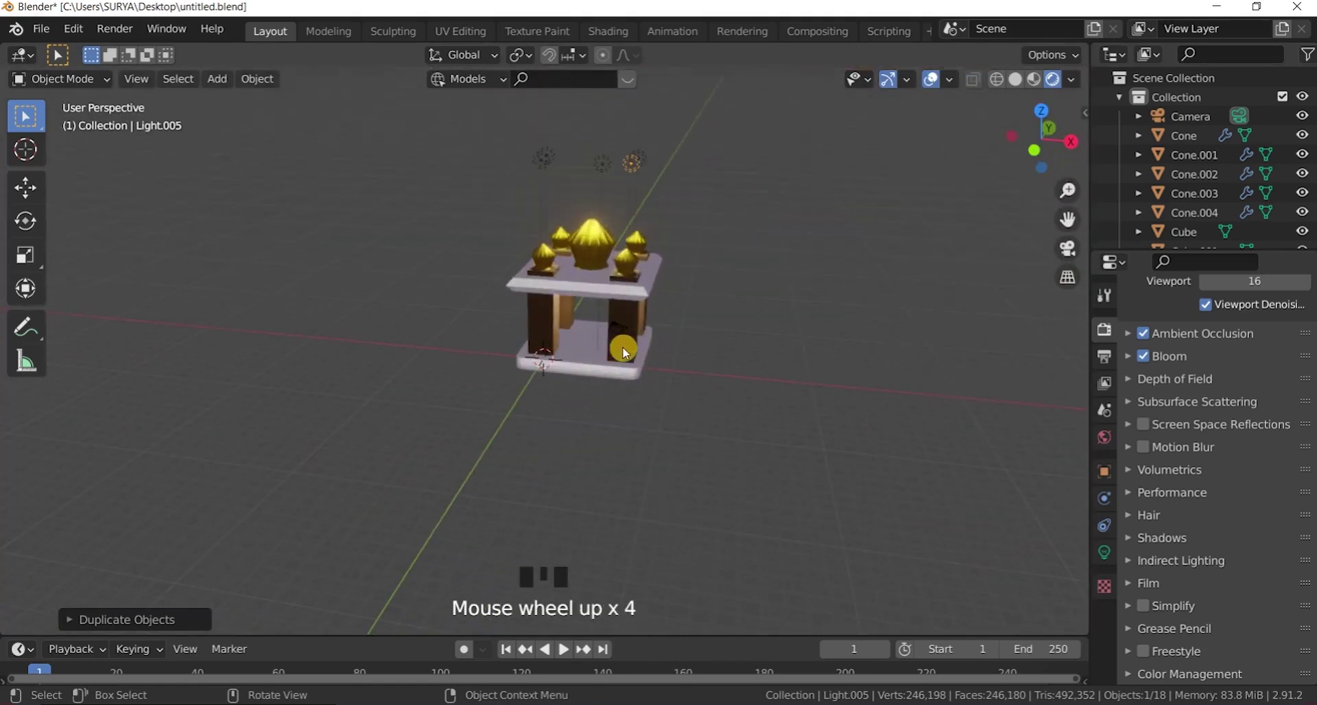
scroll(485, 427, "down", 2)
Step: Try to scale the camera in camera view, and return to the user perspective
left_click(405, 409)
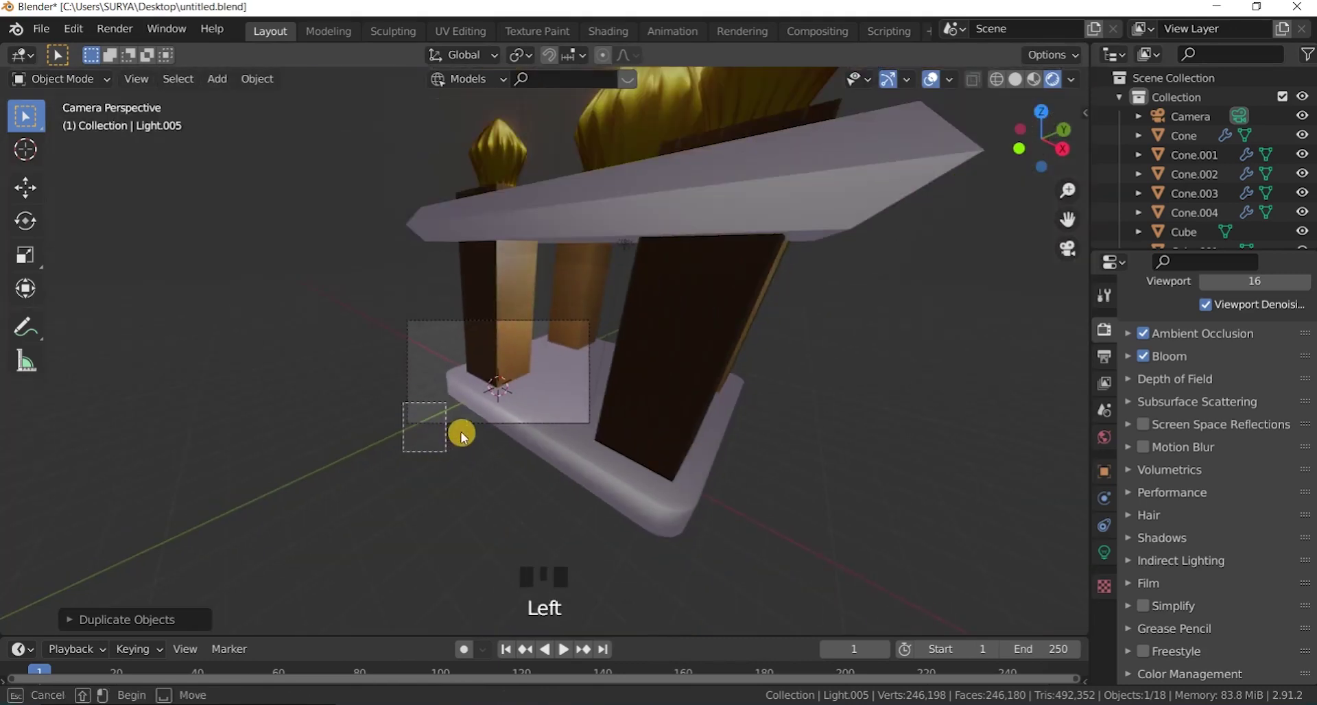
left_click_drag(463, 436, 500, 428)
key("s")
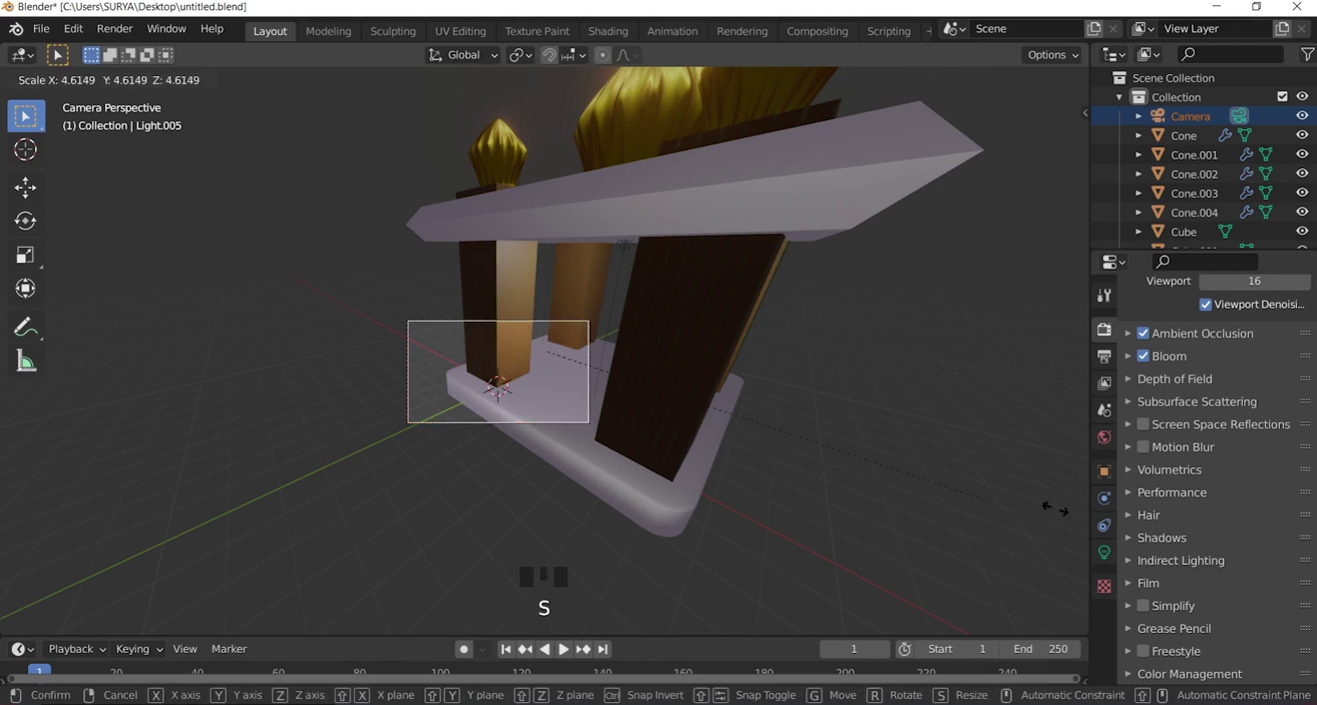
scroll(810, 395, "down", 3)
left_click(809, 394)
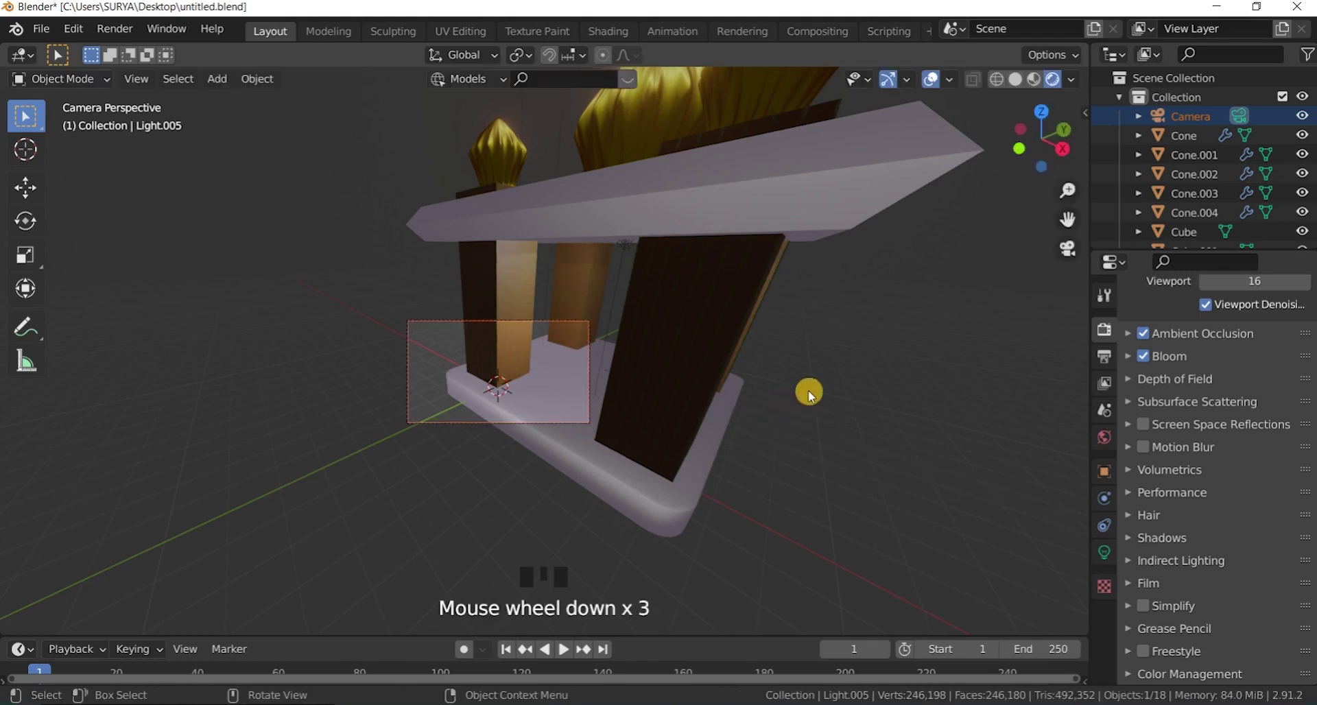
left_click(845, 332)
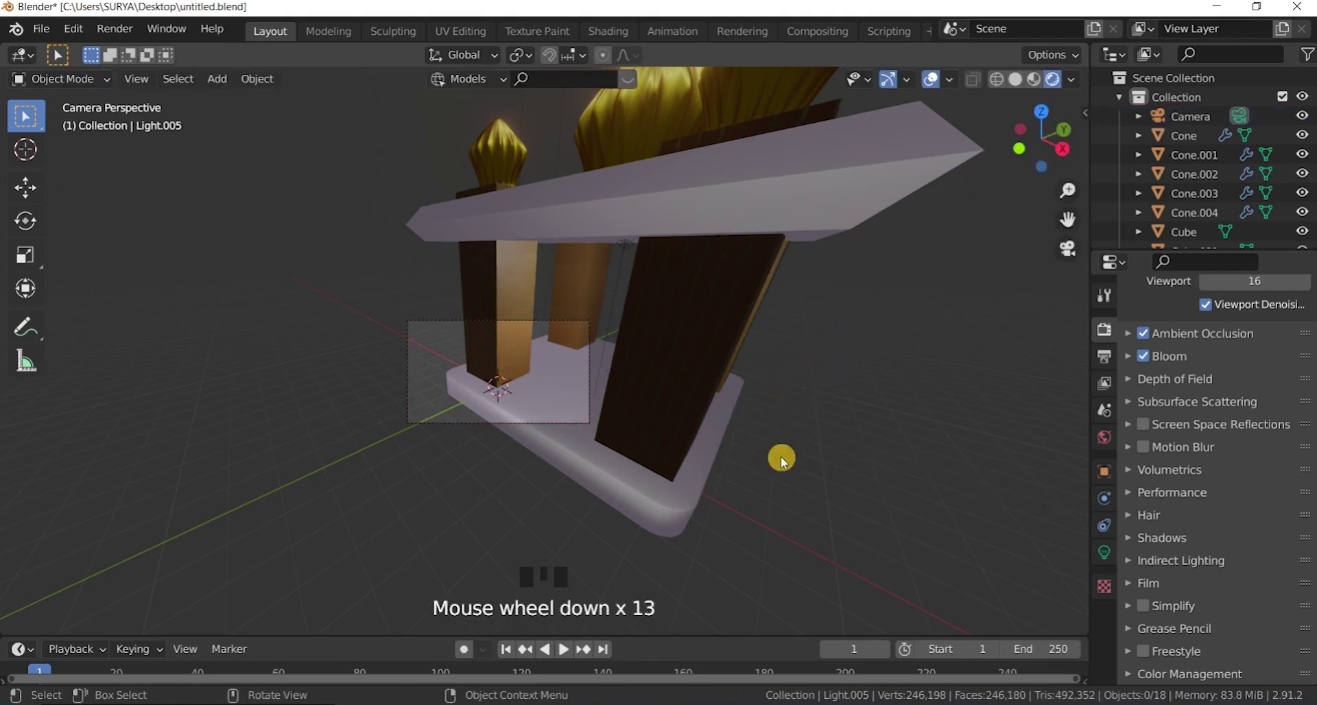
scroll(782, 391, "down", 9)
key("KP_0")
Step: Hide the camera from the viewport so it stays out of the pavilion selection
scroll(891, 153, "up", 2)
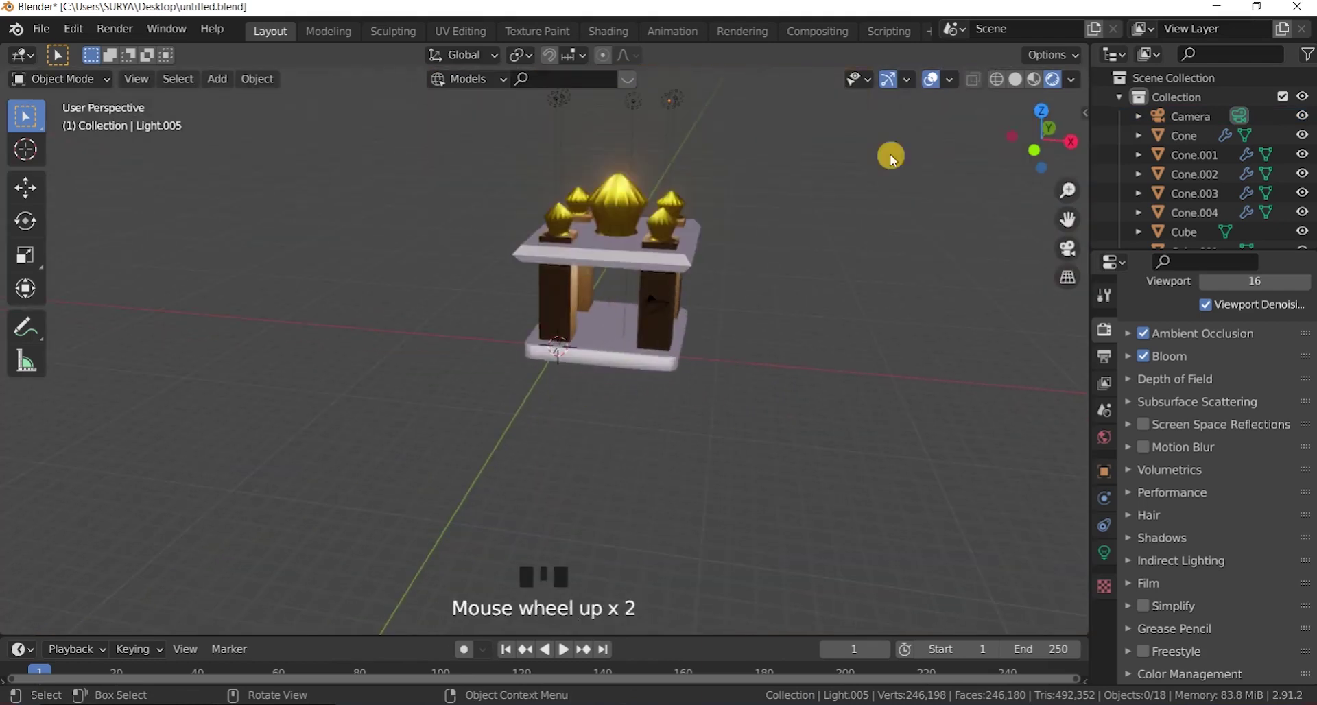
left_click_drag(1046, 133, 1009, 171)
left_click_drag(752, 417, 442, 94)
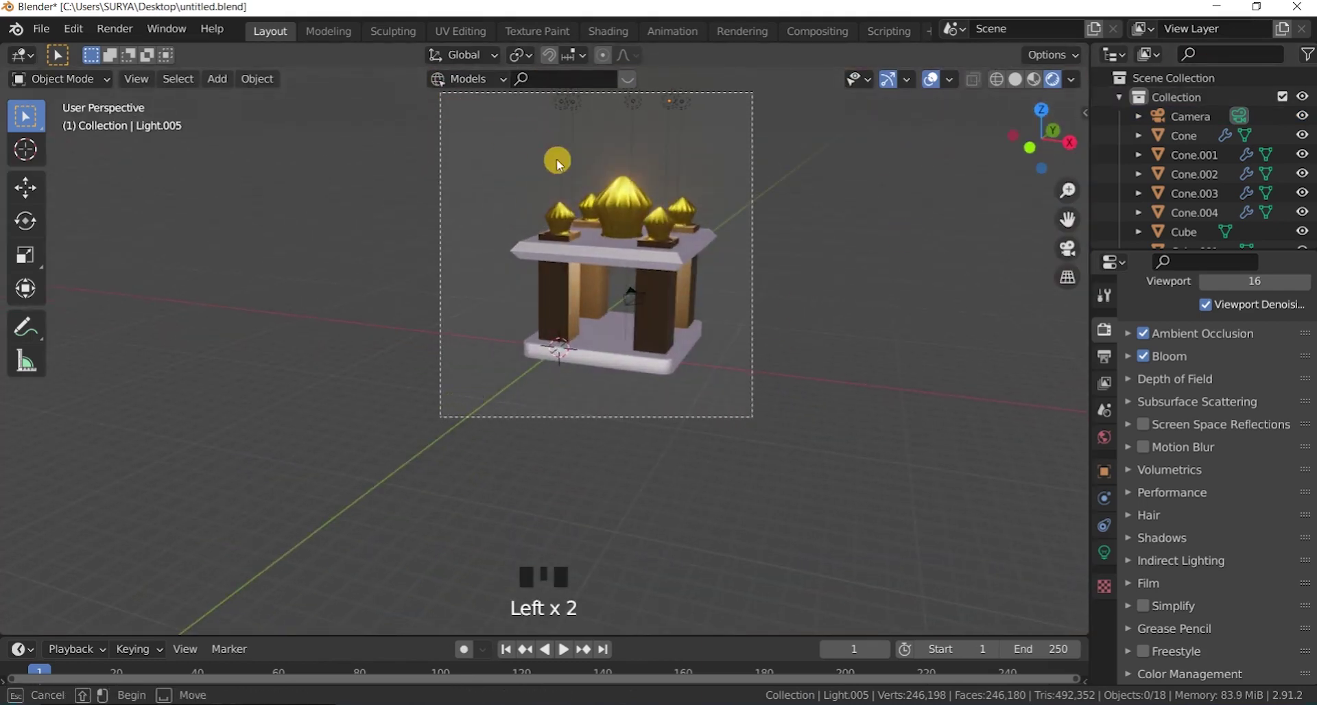
left_click_drag(558, 163, 557, 163)
left_click(1254, 197)
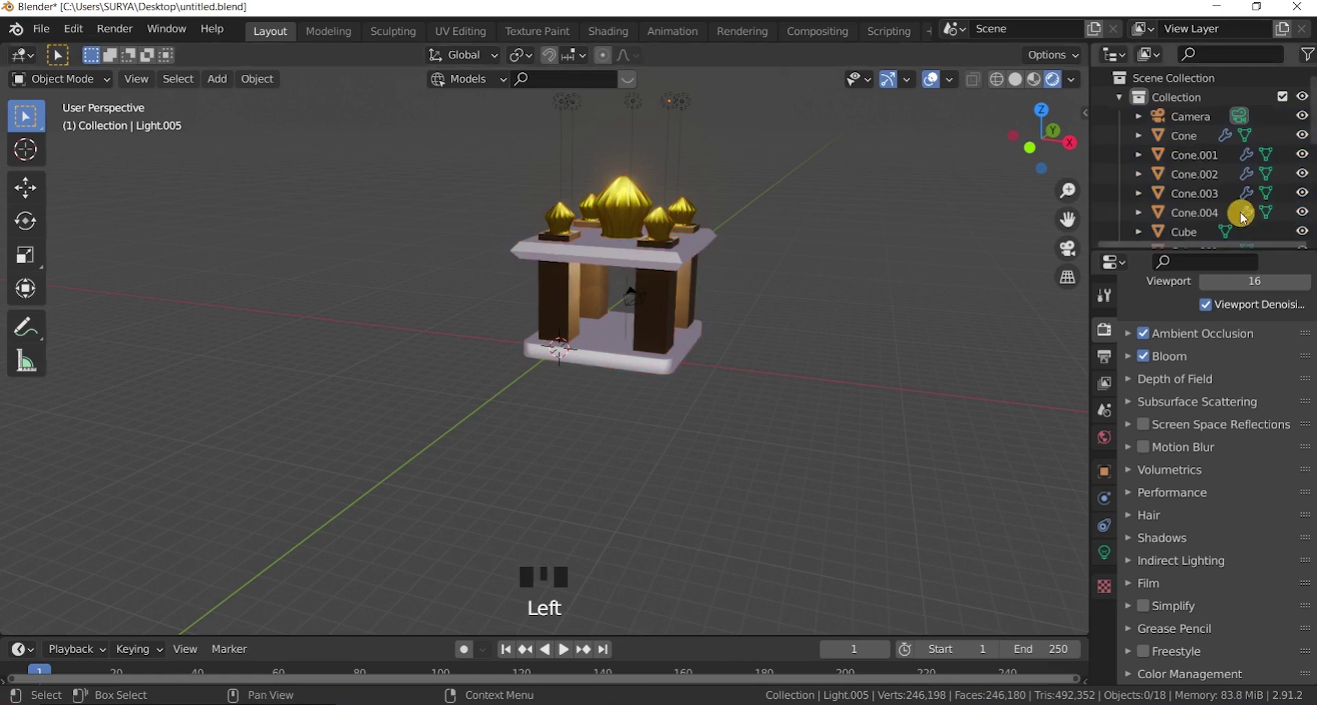
left_click(1303, 117)
Step: Select the whole pavilion with all its lights and scale it down to about 0.41
left_click_drag(533, 267, 417, 144)
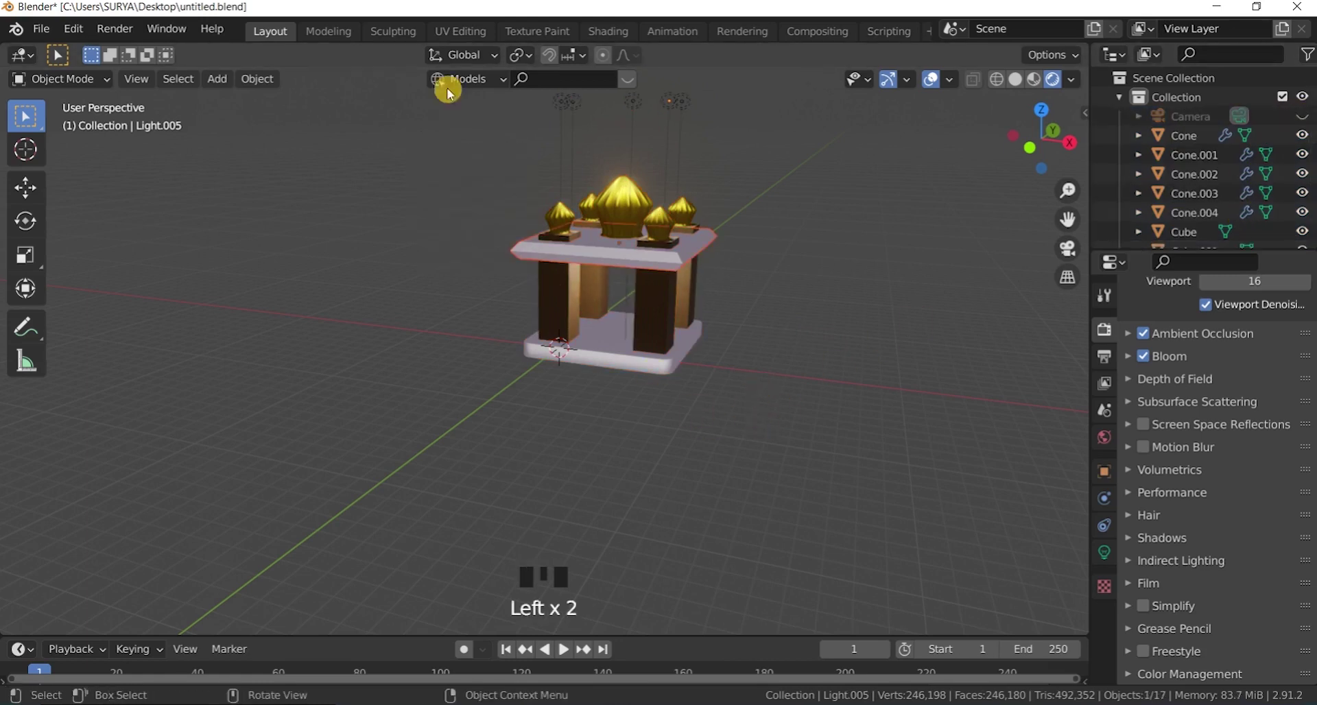
left_click(766, 406)
left_click_drag(767, 406, 430, 210)
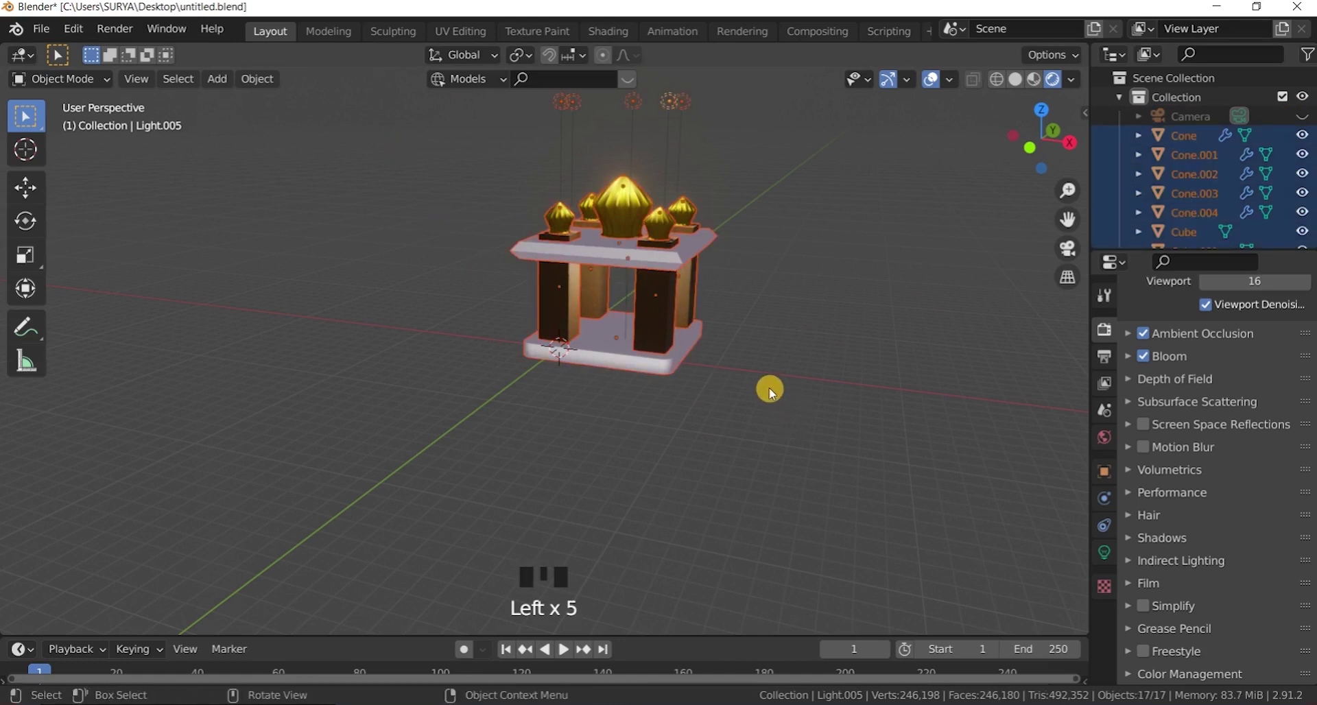
key("s")
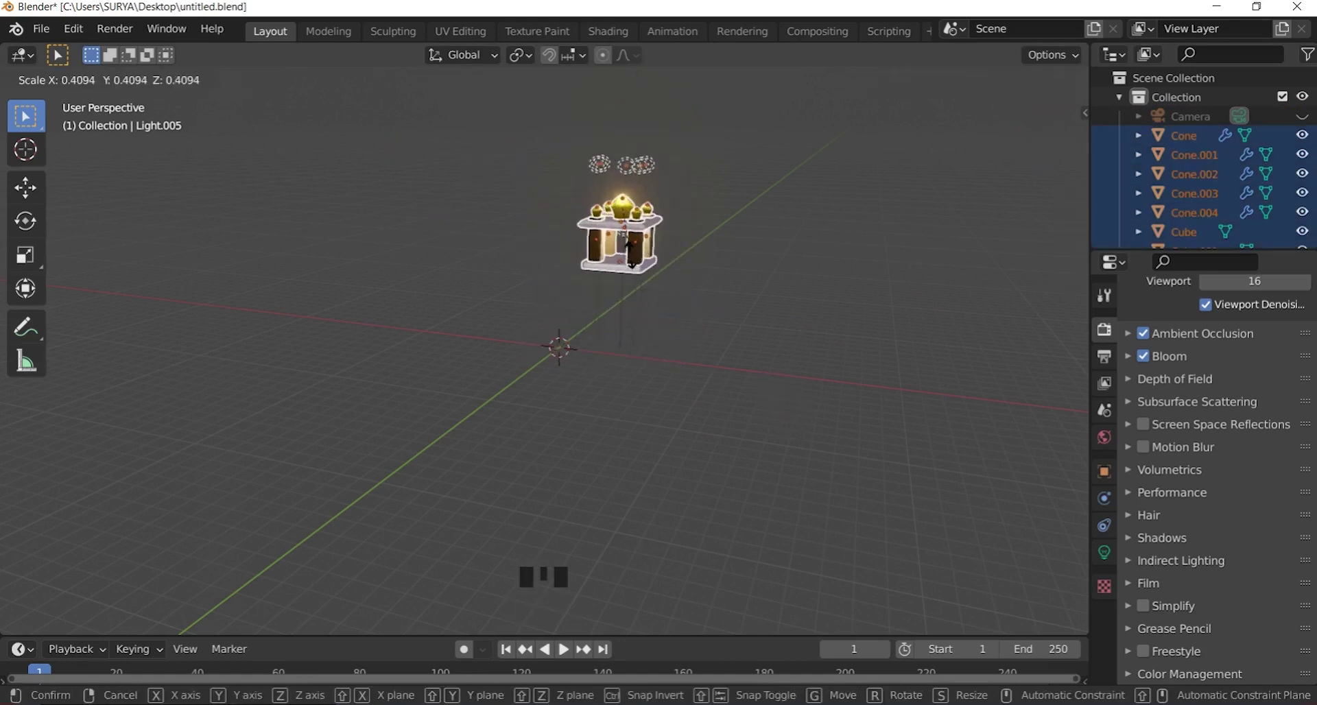
left_click(630, 252)
Step: Lower the scaled pavilion and its lights about 6 m along Z toward the grid floor and deselect everything
scroll(667, 273, "up", 2)
scroll(671, 256, "down", 1)
key("g")
key("z")
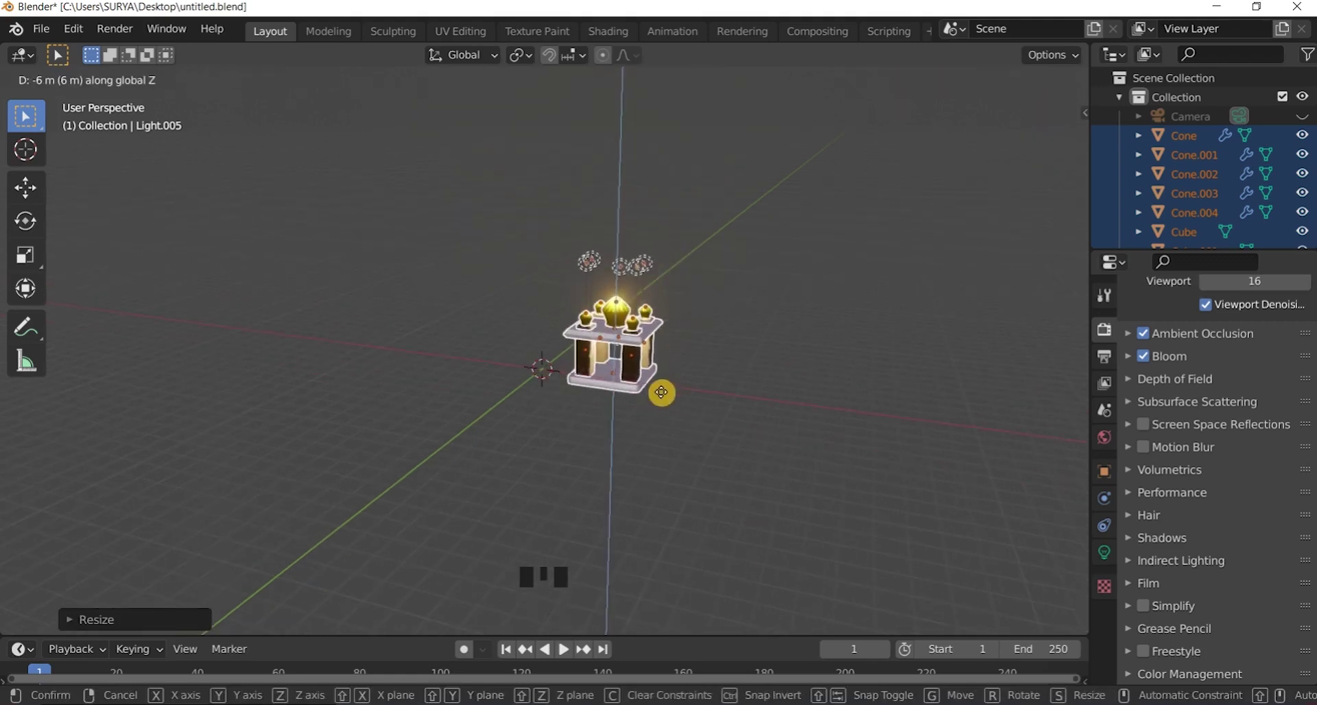
left_click(667, 398)
left_click(669, 396)
Step: Inspect the pavilion's base slab and pillars up close to check its height relative to the grid floor
scroll(669, 396, "up", 3)
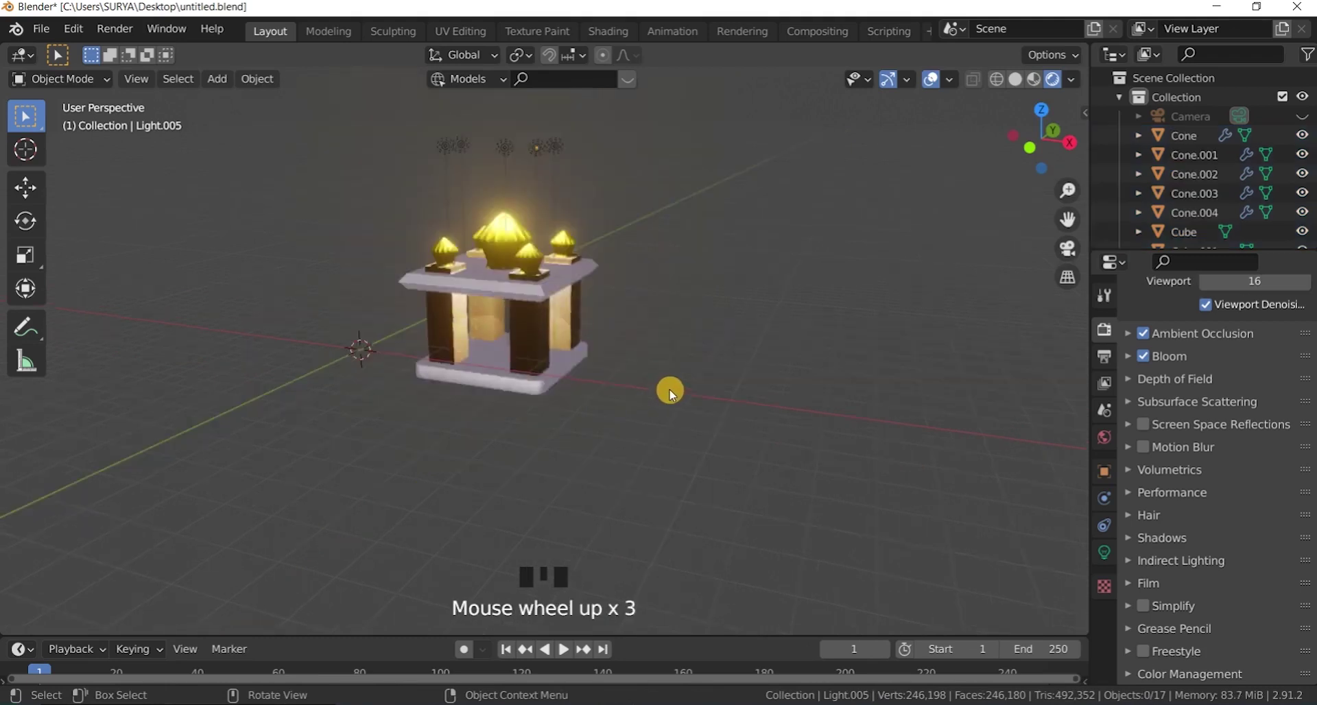
scroll(669, 395, "down", 2)
left_click_drag(1041, 138, 1049, 135)
scroll(572, 371, "up", 1)
scroll(573, 371, "up", 3)
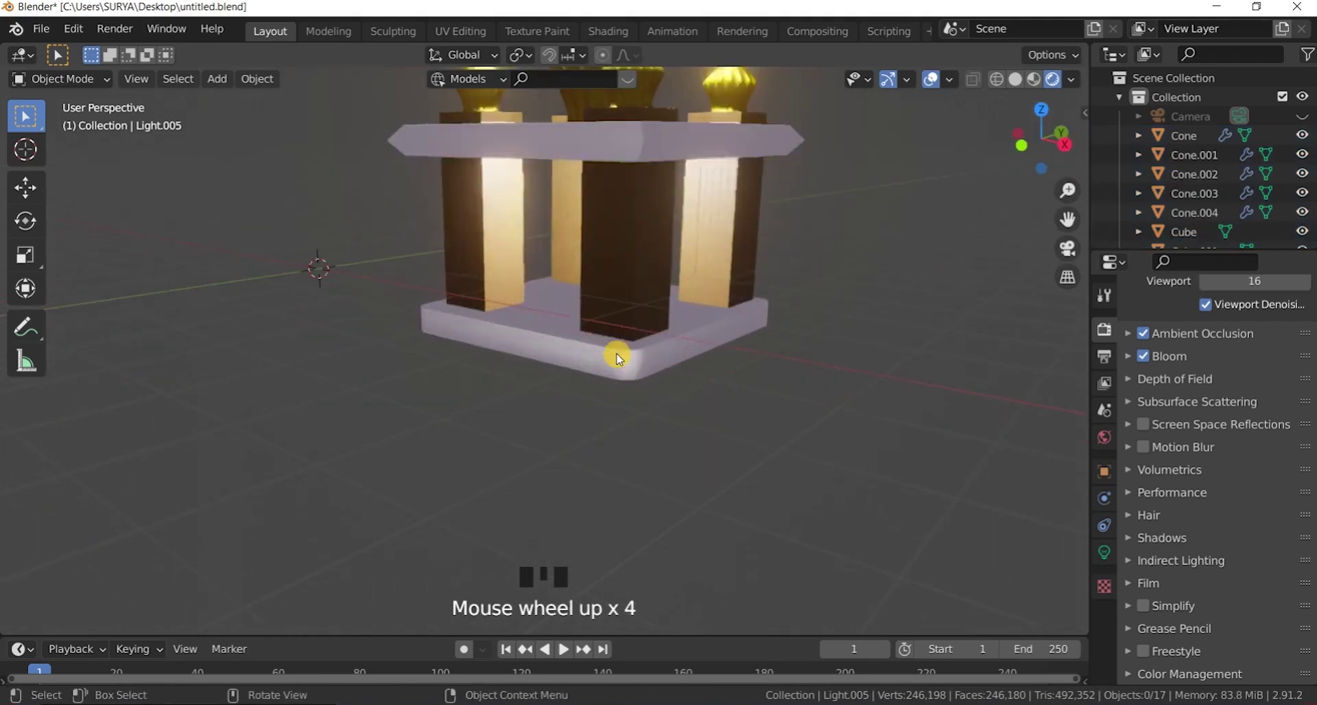
scroll(617, 353, "down", 3)
scroll(635, 332, "down", 2)
scroll(635, 332, "up", 1)
Step: Select the entire pavilion with its lights, shift it slightly freehand, and deselect it
left_click_drag(1029, 141, 556, 433)
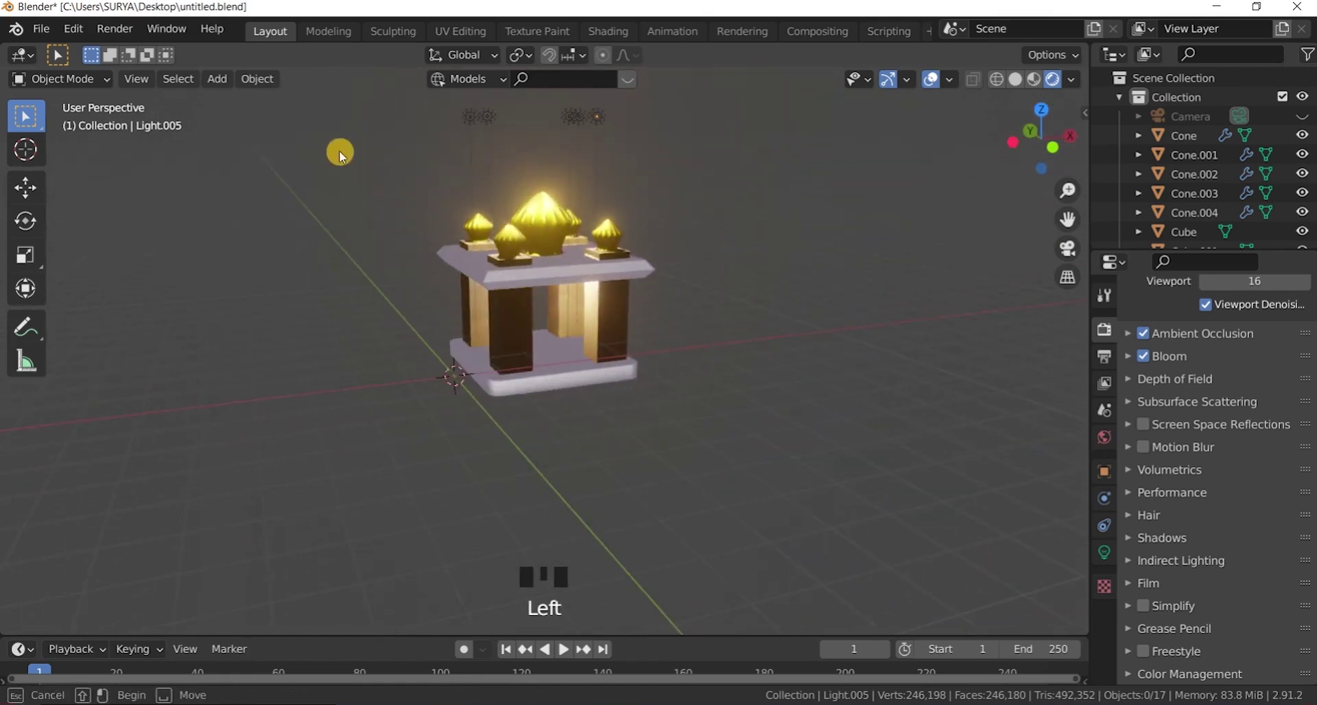
left_click_drag(340, 152, 784, 467)
left_click_drag(714, 420, 385, 179)
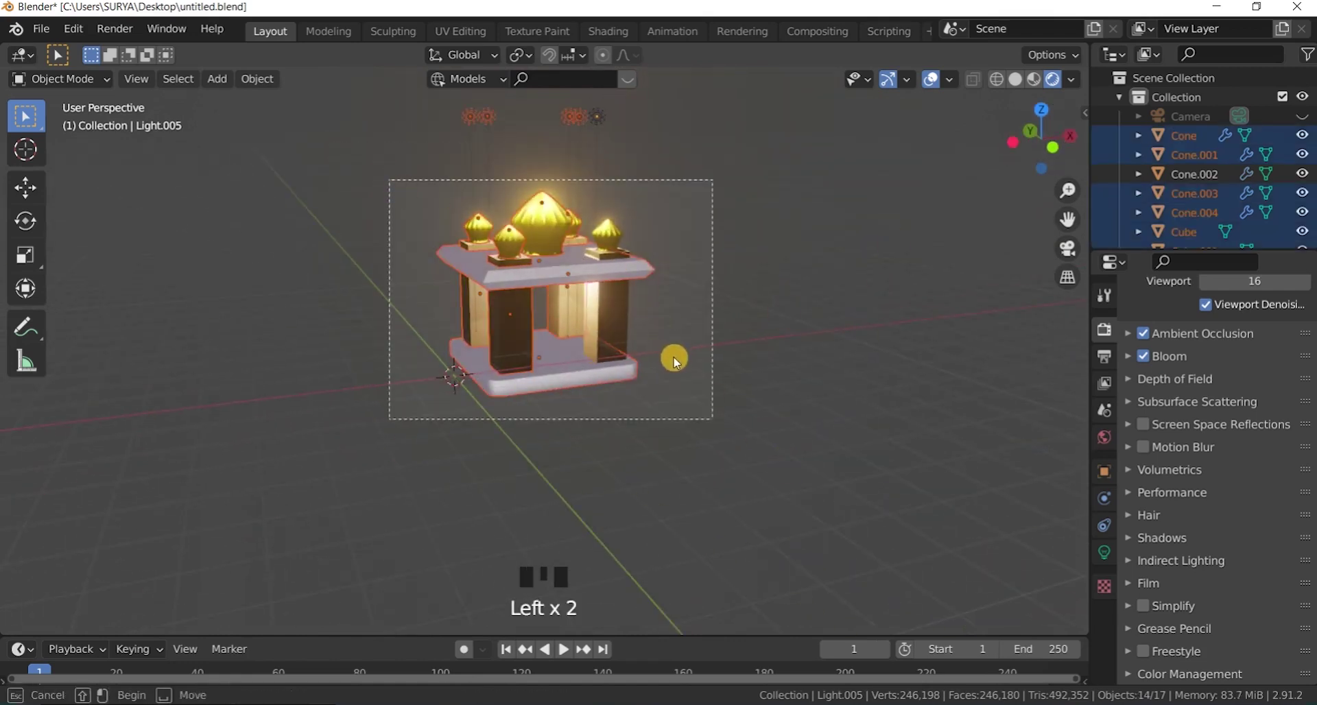
left_click_drag(676, 360, 667, 370)
scroll(667, 371, "down", 1)
scroll(662, 367, "up", 2)
key("g")
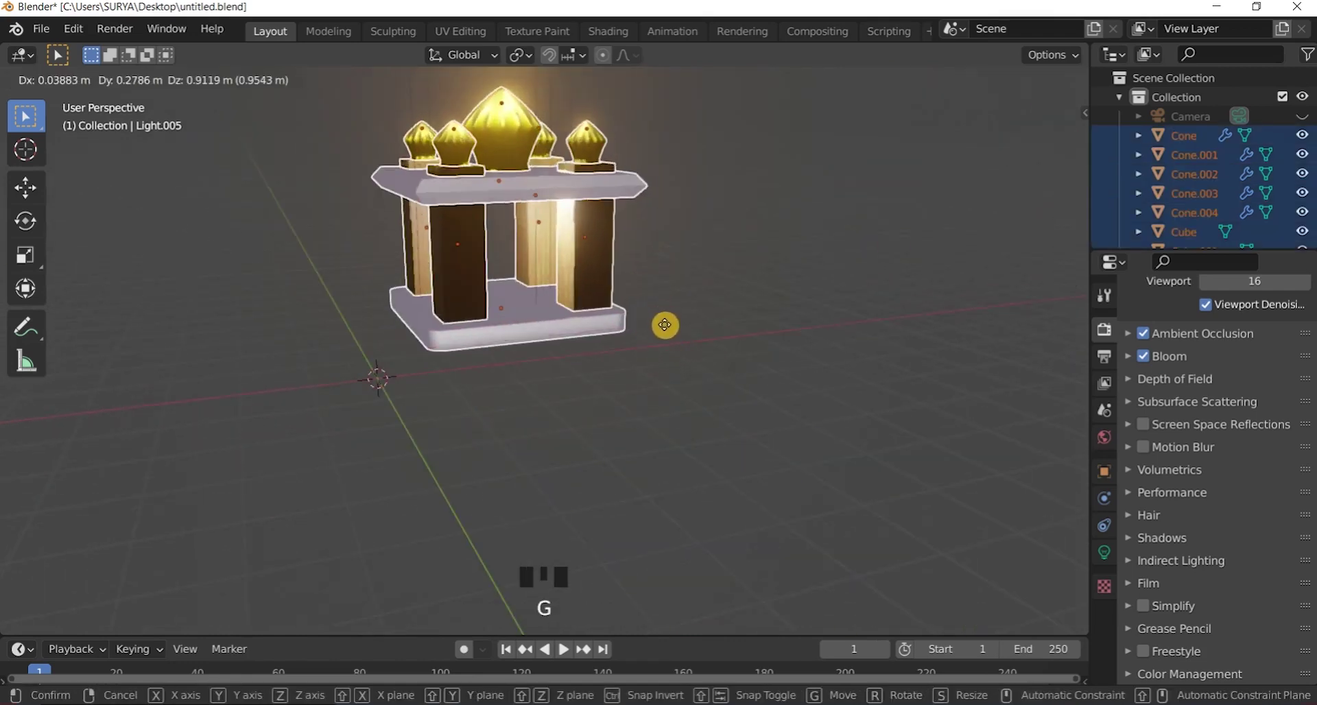
left_click(699, 374)
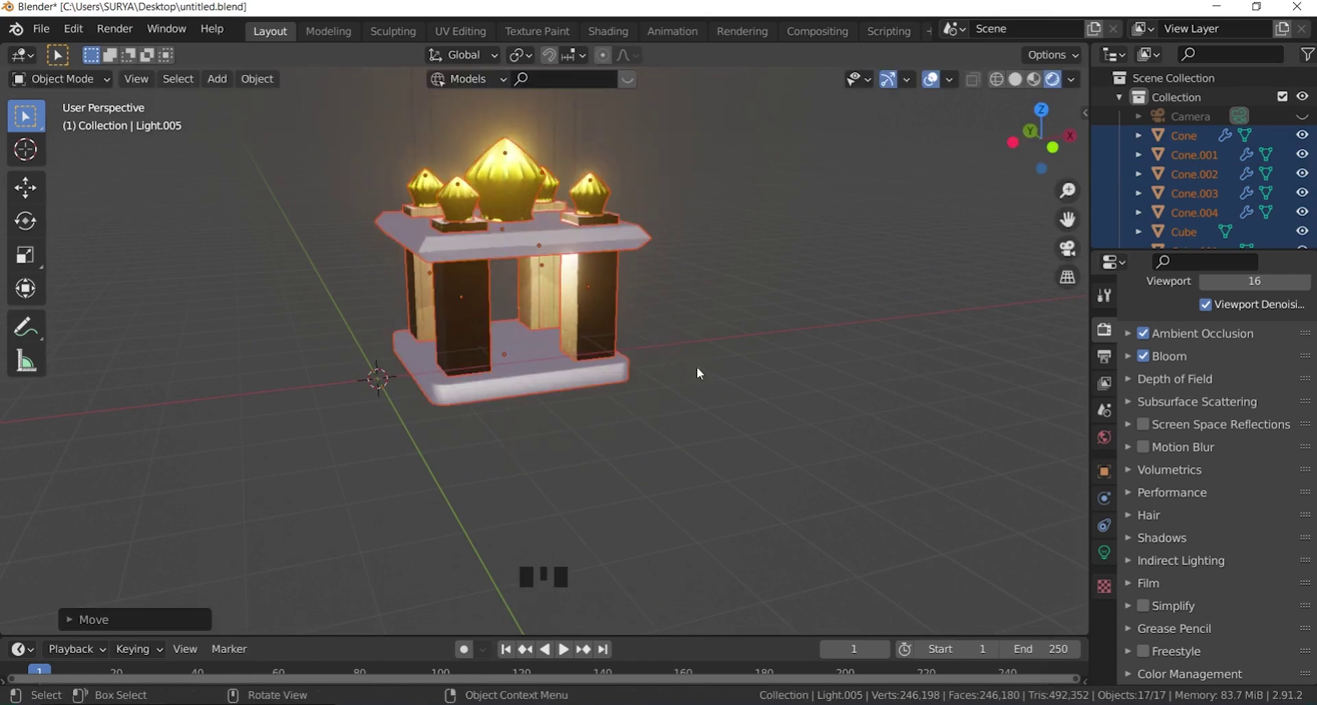
left_click(760, 410)
Step: Select the whole pavilion with its lights, raise it about 0.9 m along Z, and deselect it
scroll(761, 401, "down", 7)
scroll(643, 370, "up", 3)
left_click_drag(1041, 136, 1019, 137)
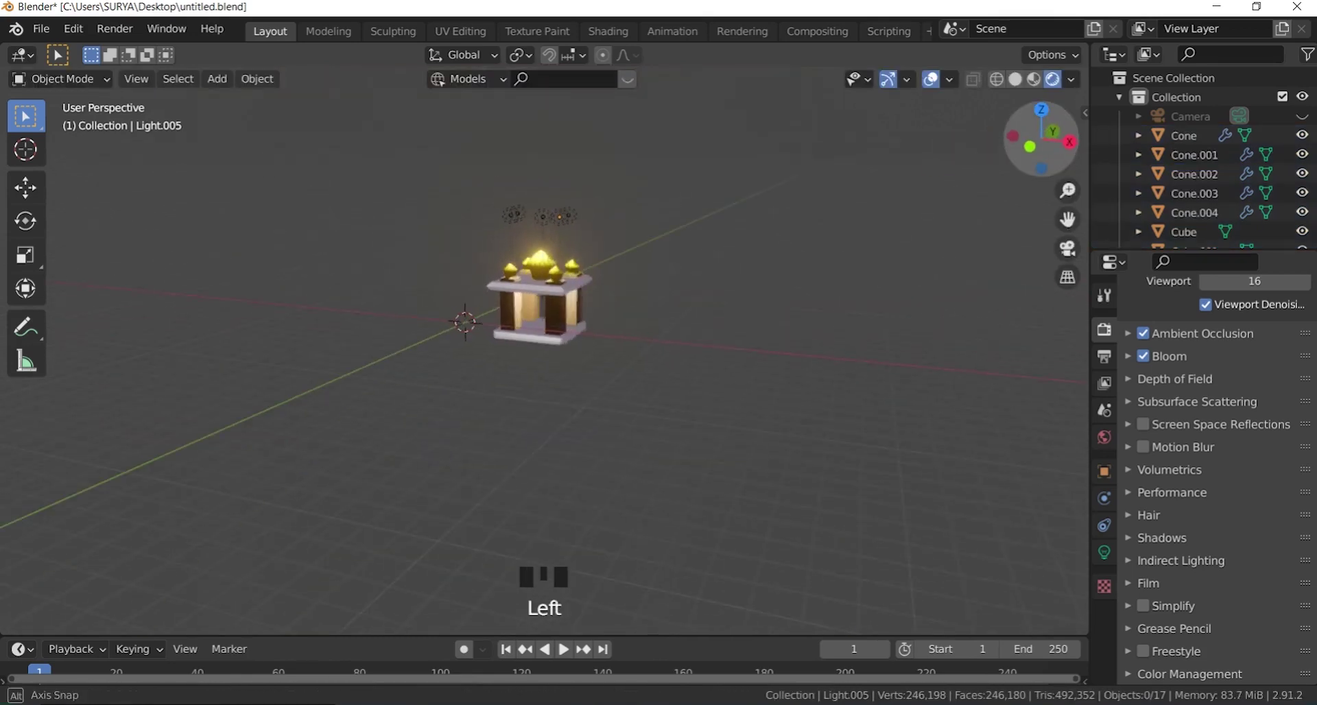
scroll(686, 233, "up", 2)
left_click_drag(578, 453, 365, 214)
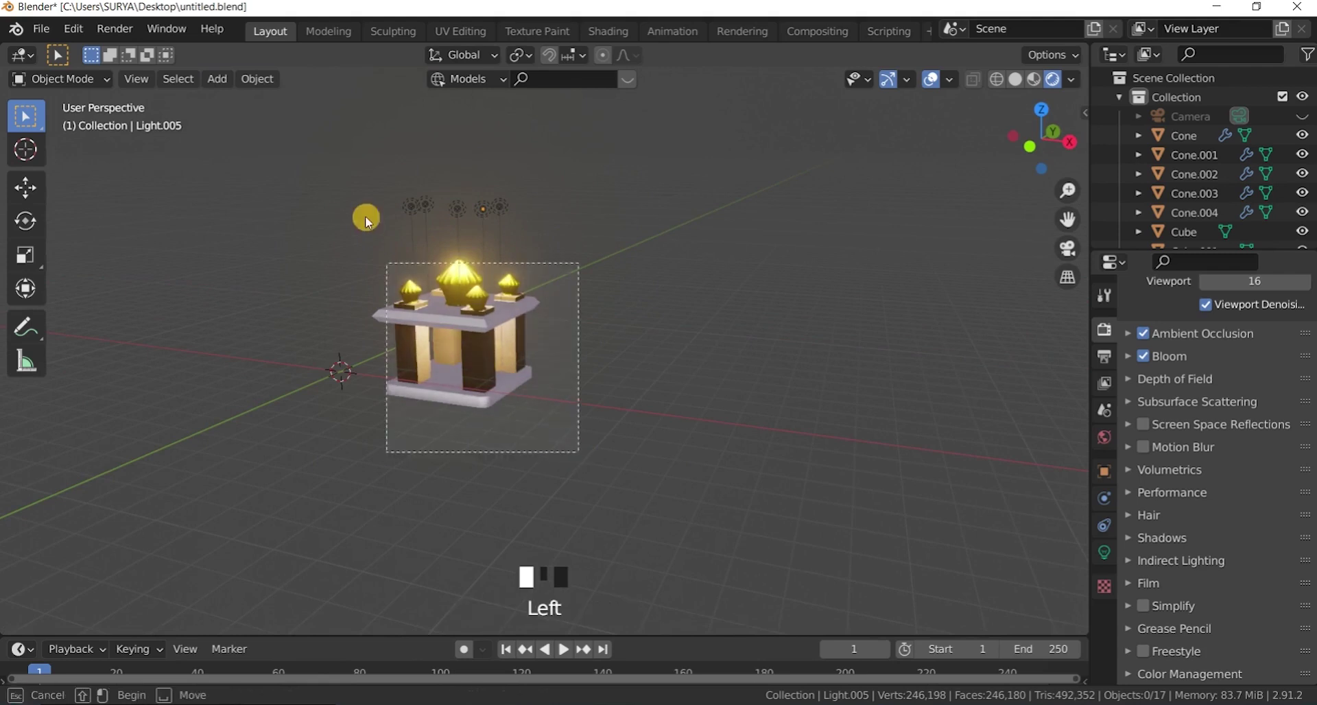
key("g")
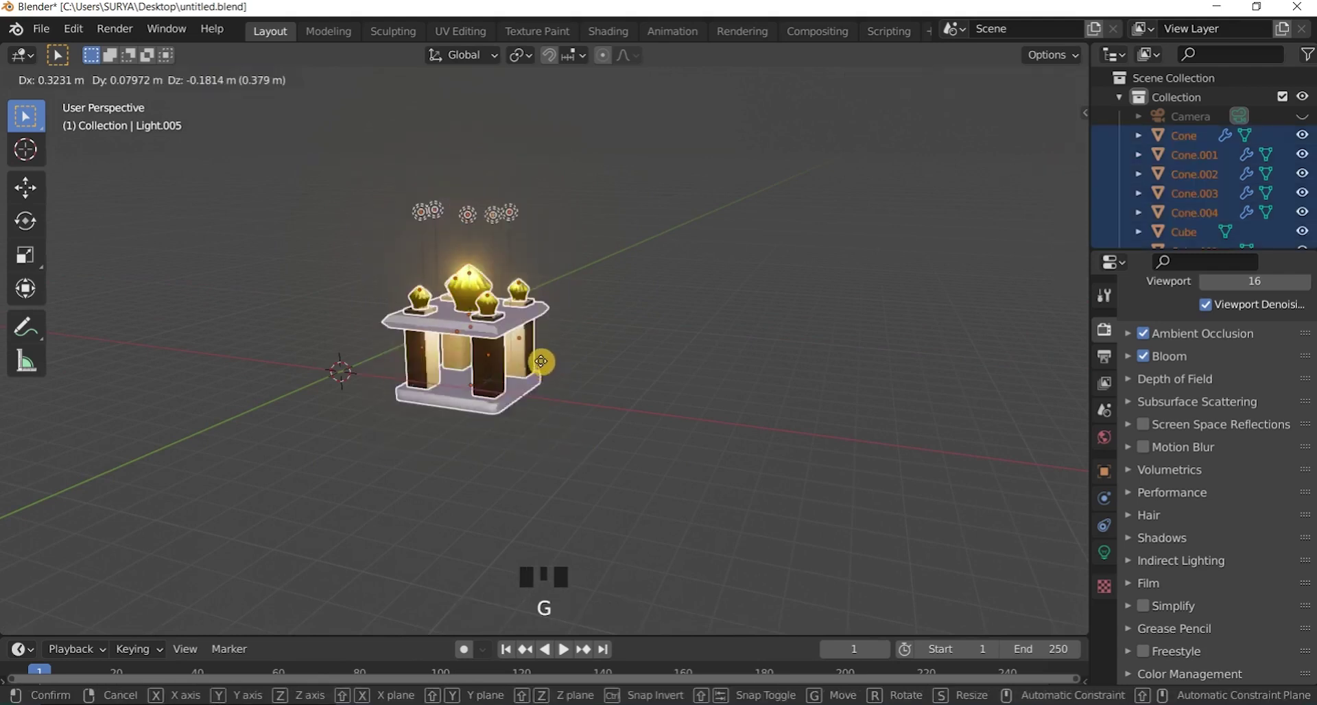
key("z")
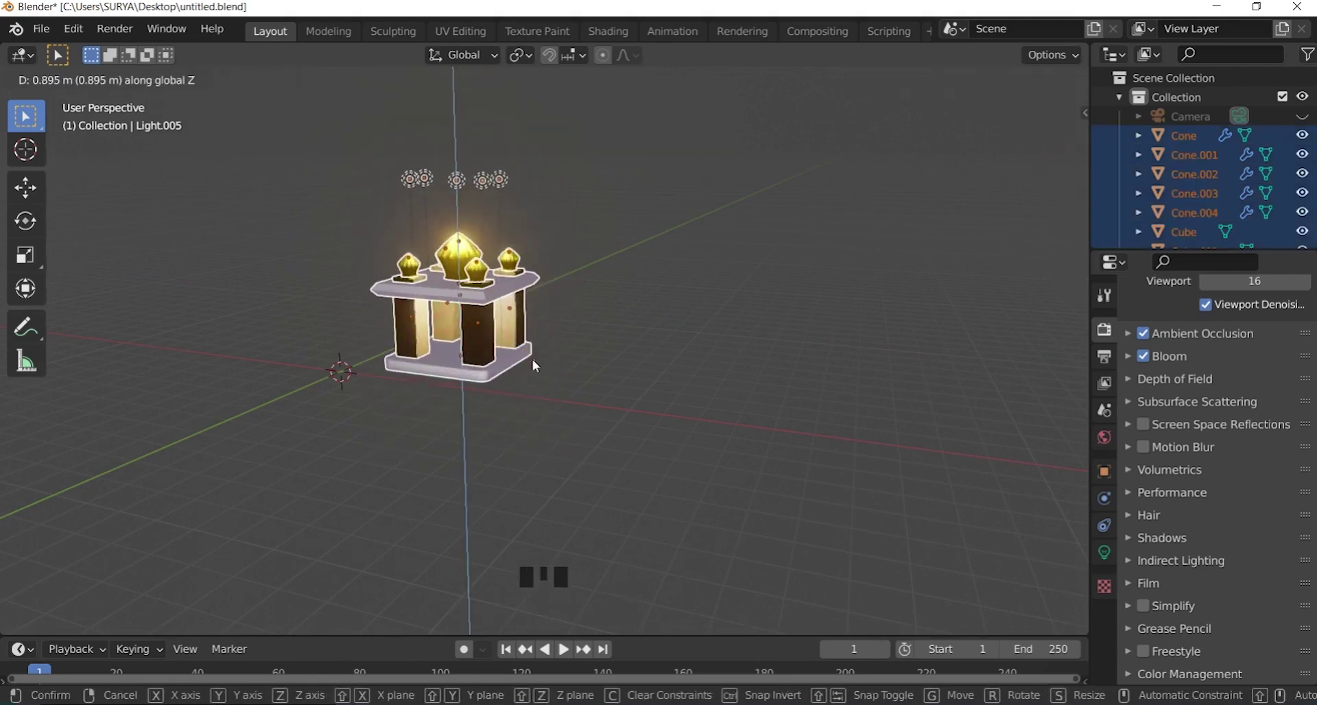
left_click(533, 360)
left_click(801, 329)
Step: Check the raised pavilion's framing through the camera, then return to the free perspective view
scroll(770, 326, "down", 2)
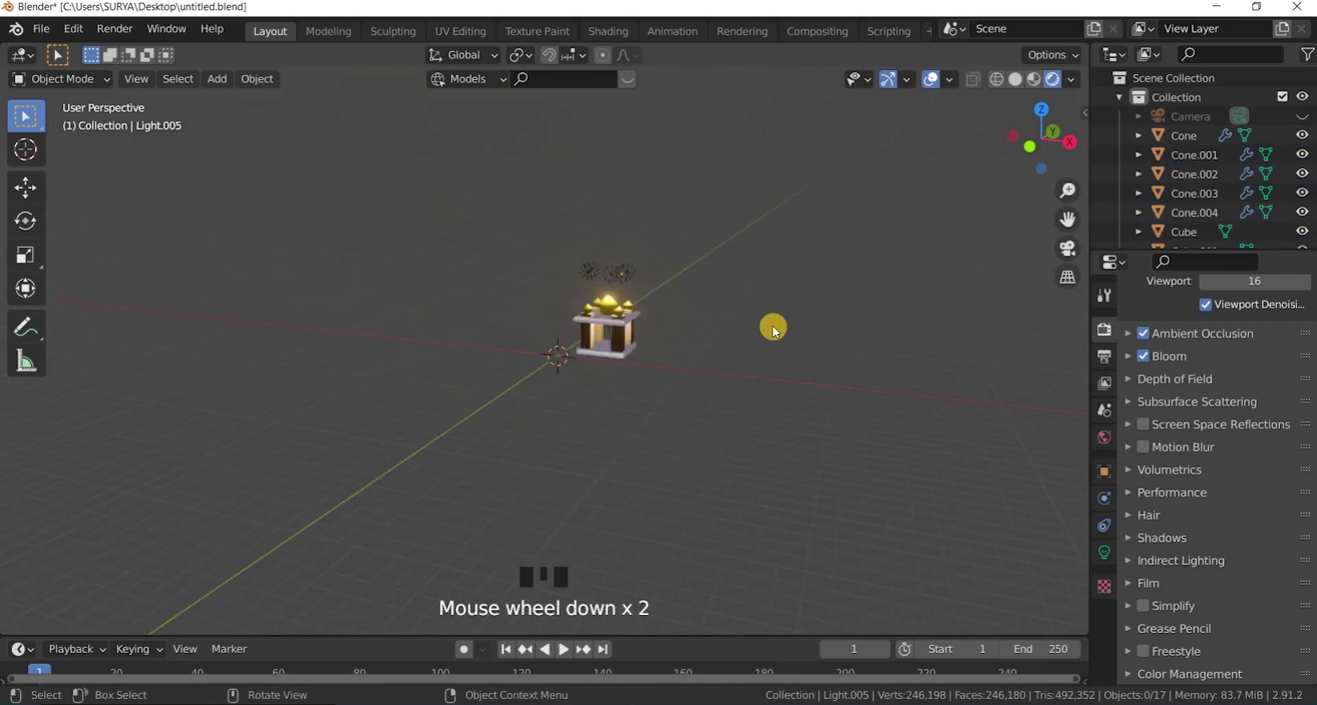
scroll(974, 185, "up", 2)
left_click(787, 432)
scroll(743, 376, "up", 3)
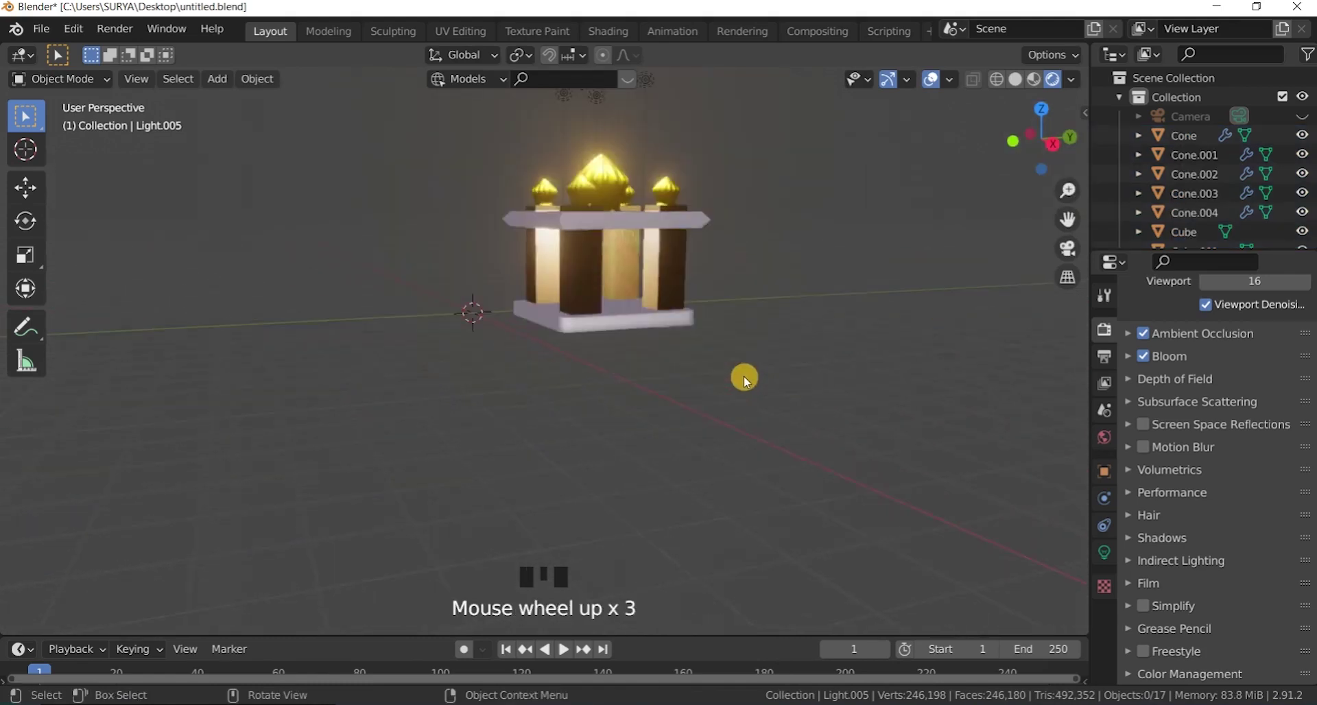
key("KP_0")
key("KP_0")
key("KP_0")
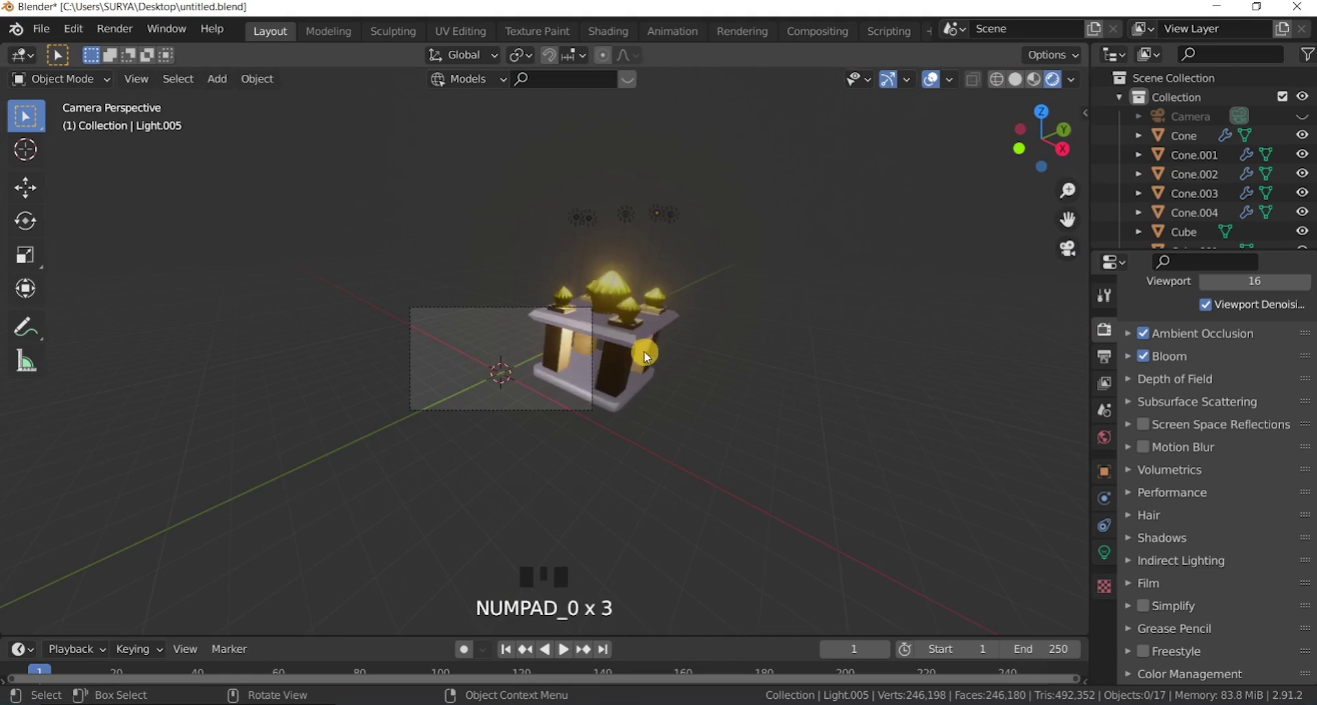
scroll(529, 348, "down", 3)
left_click(525, 341)
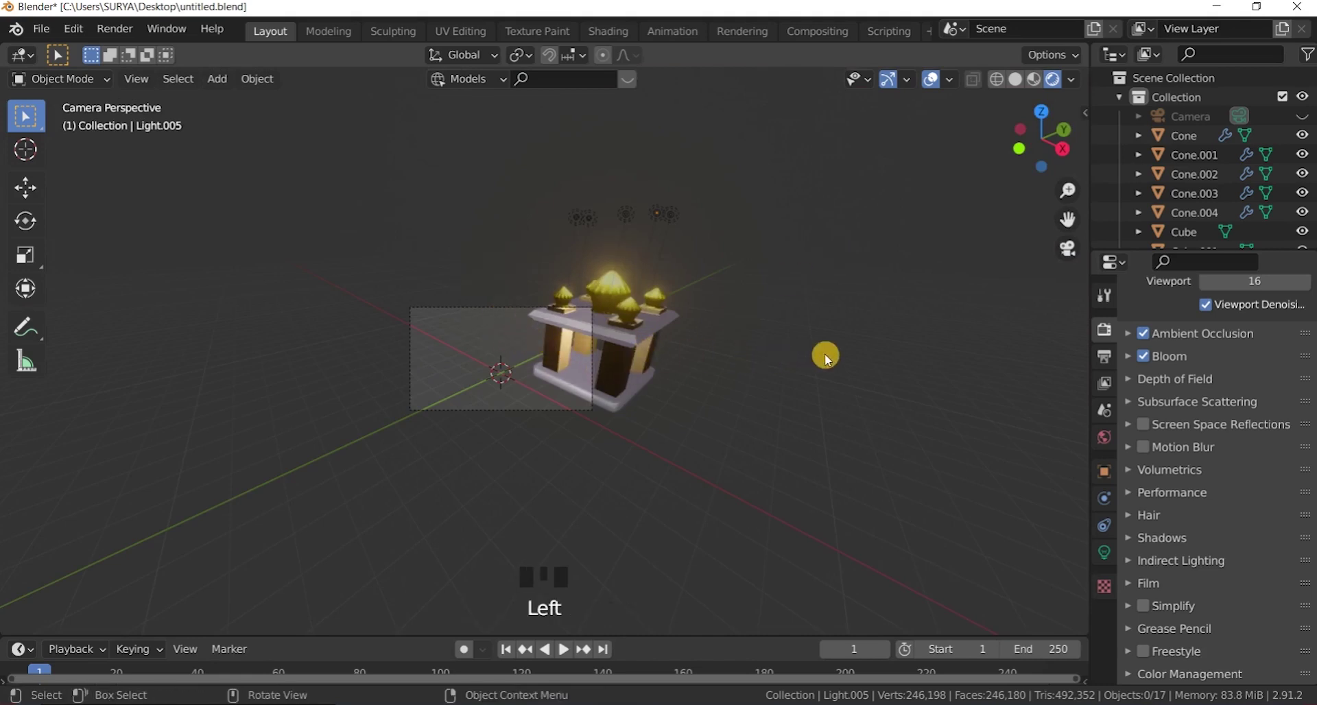
key("KP_0")
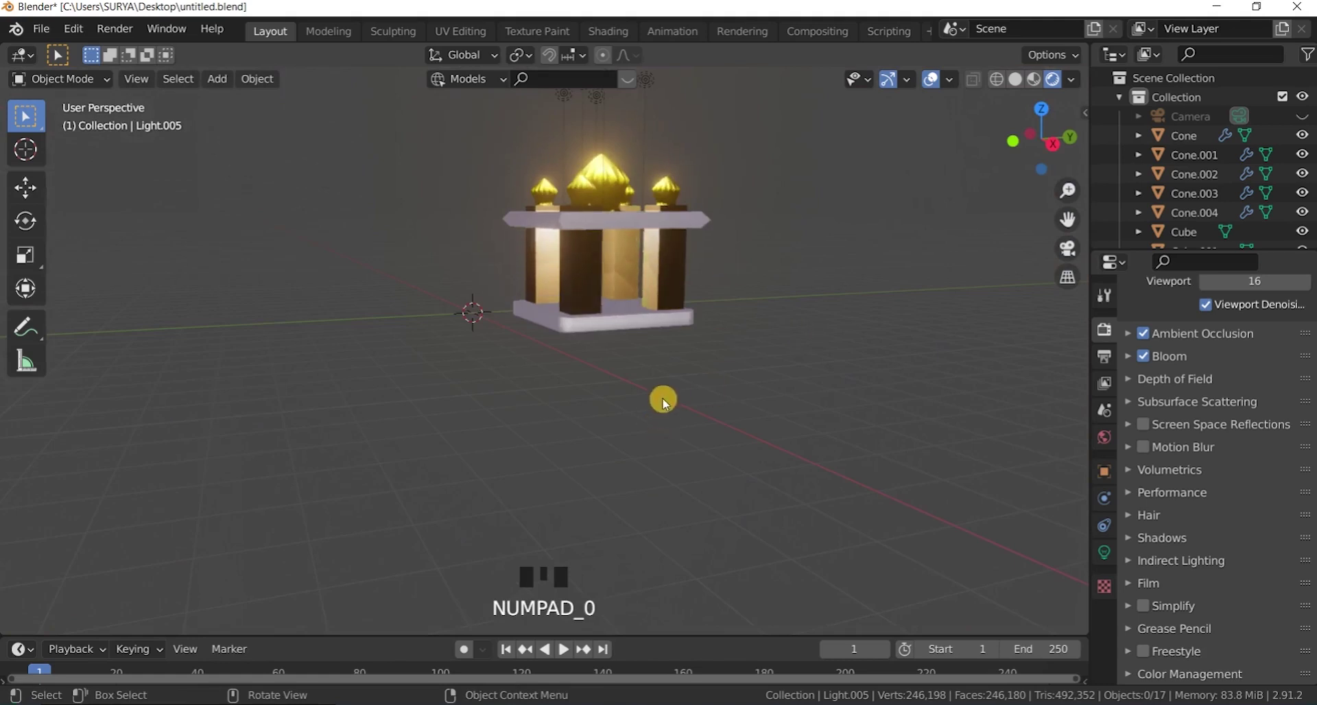
Step: Inspect the pavilion's domes, pillars, slabs and overhead lights from several sides and distances
scroll(762, 271, "down", 3)
scroll(891, 213, "up", 1)
left_click_drag(1045, 147, 1039, 141)
scroll(382, 344, "up", 6)
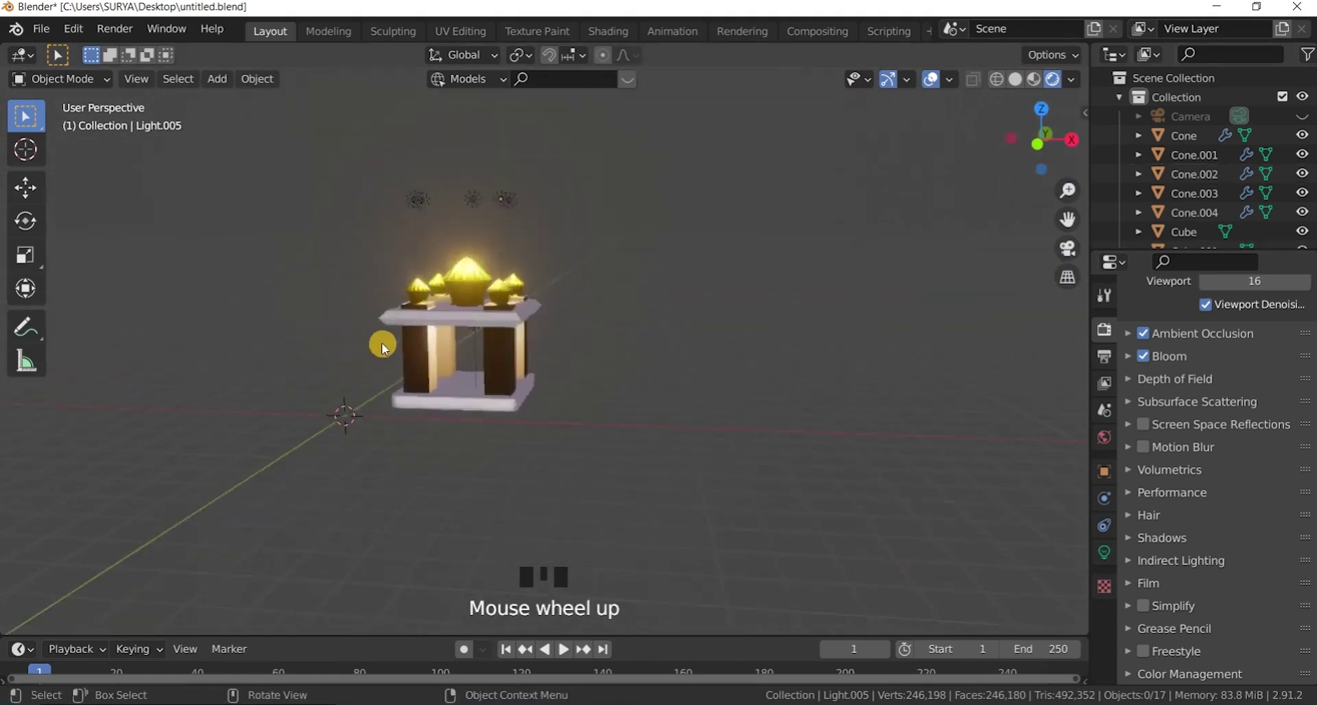
scroll(1201, 171, "down", 3)
scroll(736, 256, "down", 5)
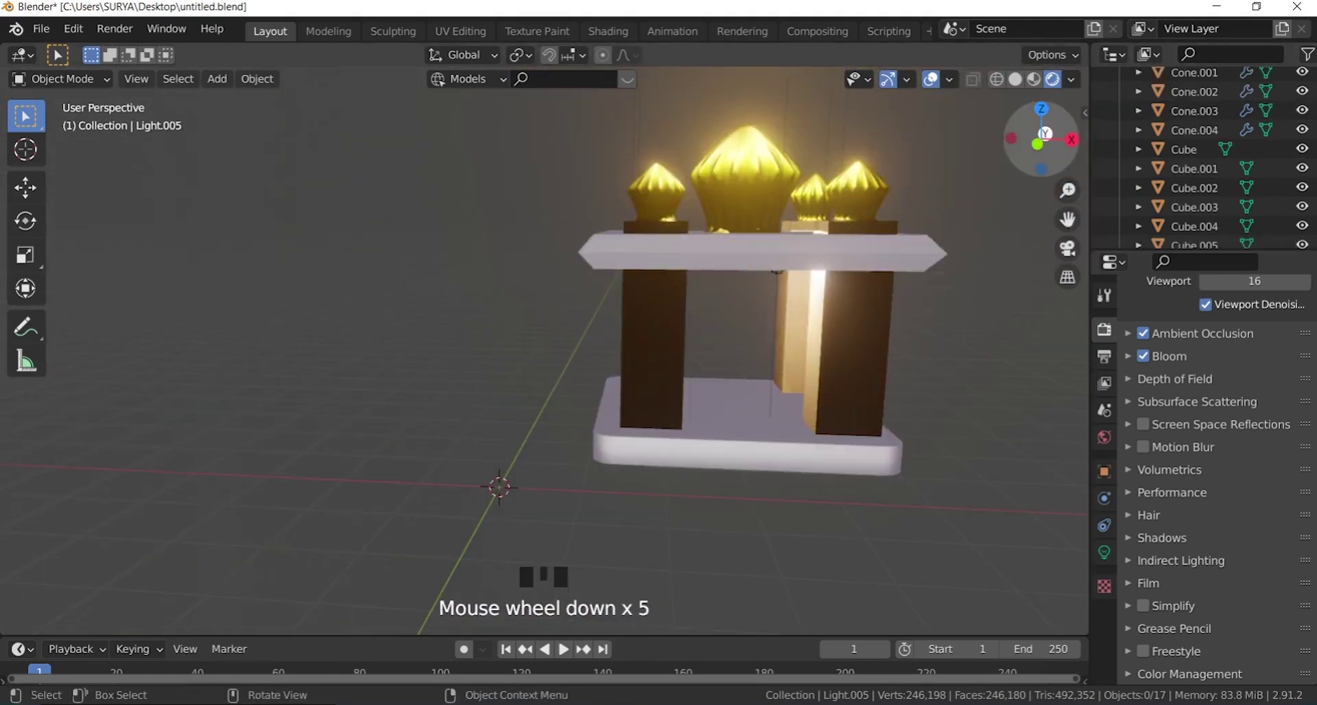
left_click_drag(1043, 137, 1029, 130)
scroll(552, 270, "down", 2)
scroll(552, 270, "up", 3)
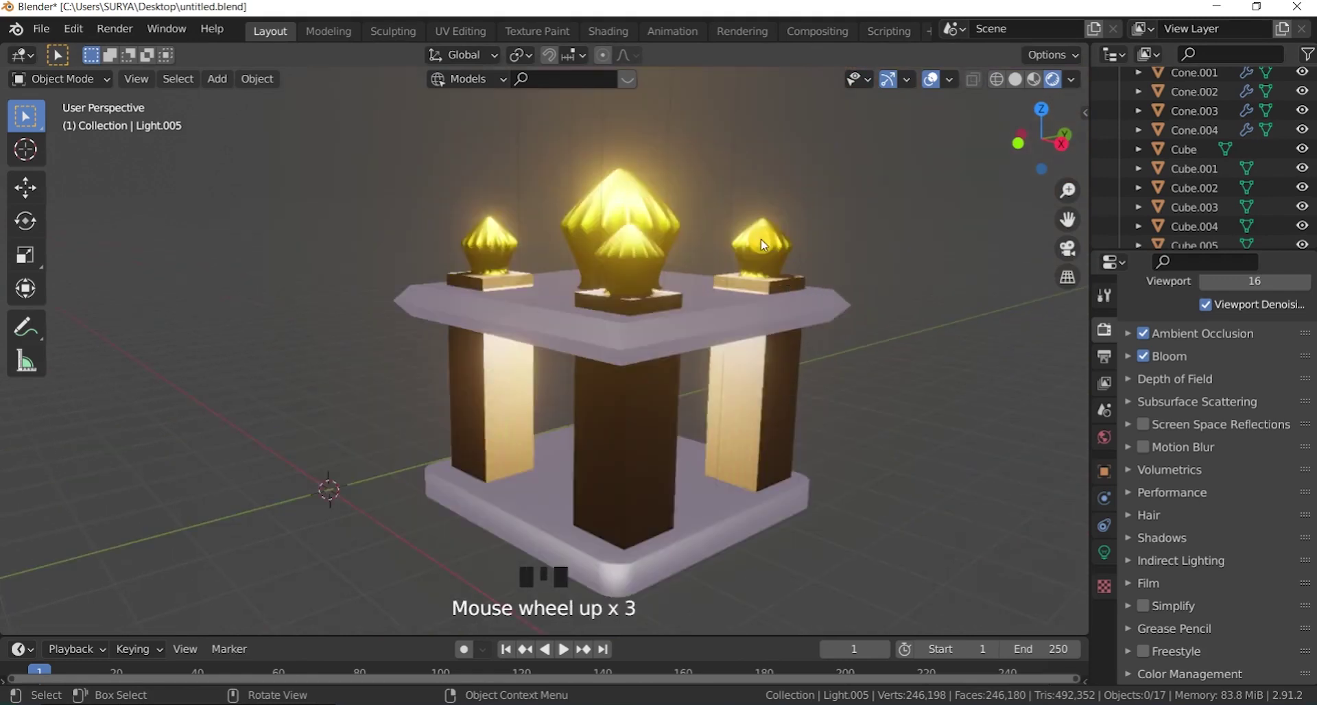
scroll(760, 242, "down", 3)
left_click_drag(1040, 140, 1038, 137)
scroll(696, 393, "up", 3)
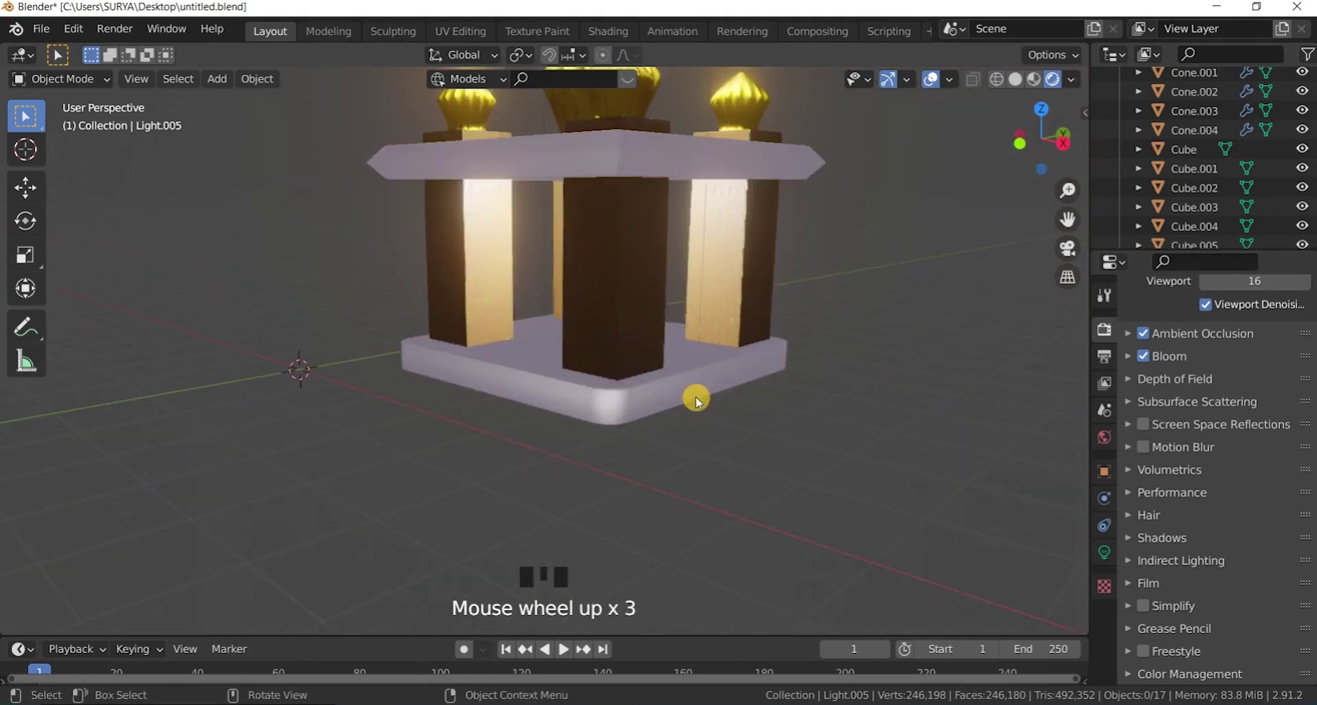
scroll(703, 370, "down", 2)
scroll(645, 276, "up", 1)
scroll(645, 275, "down", 2)
left_click_drag(720, 166, 549, 101)
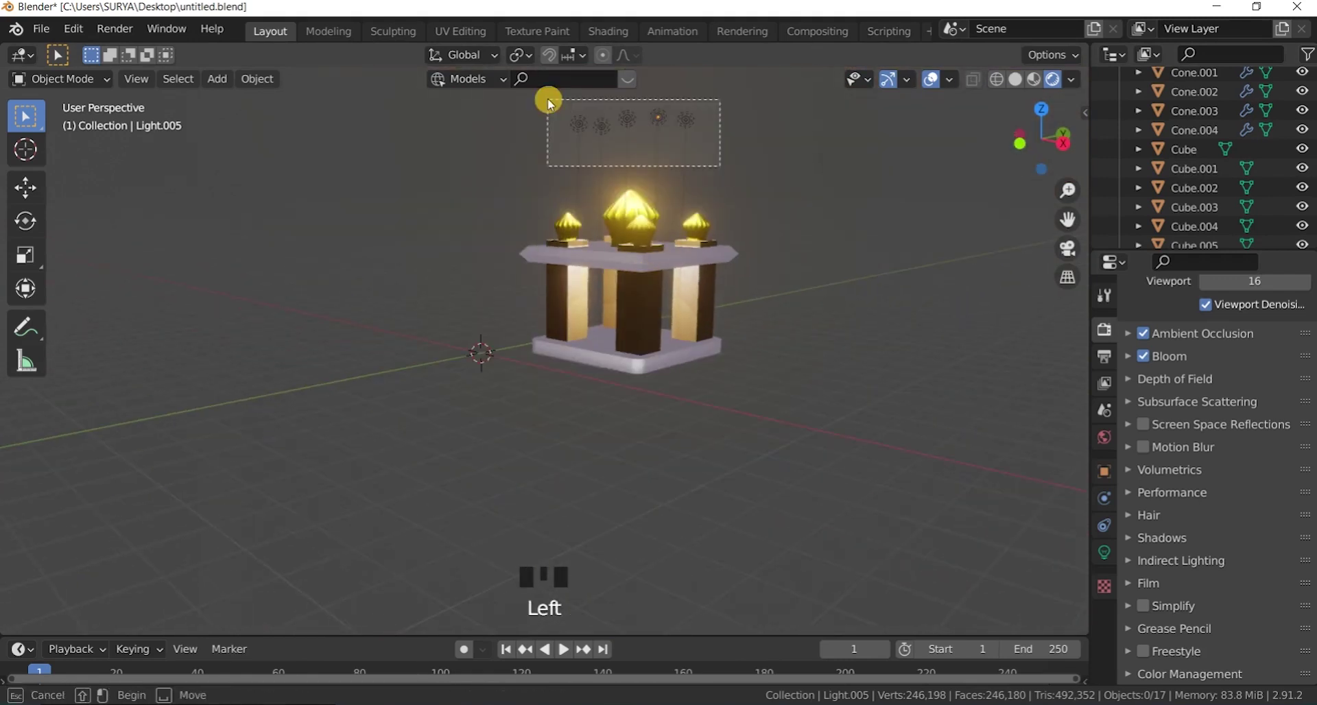
scroll(609, 235, "up", 3)
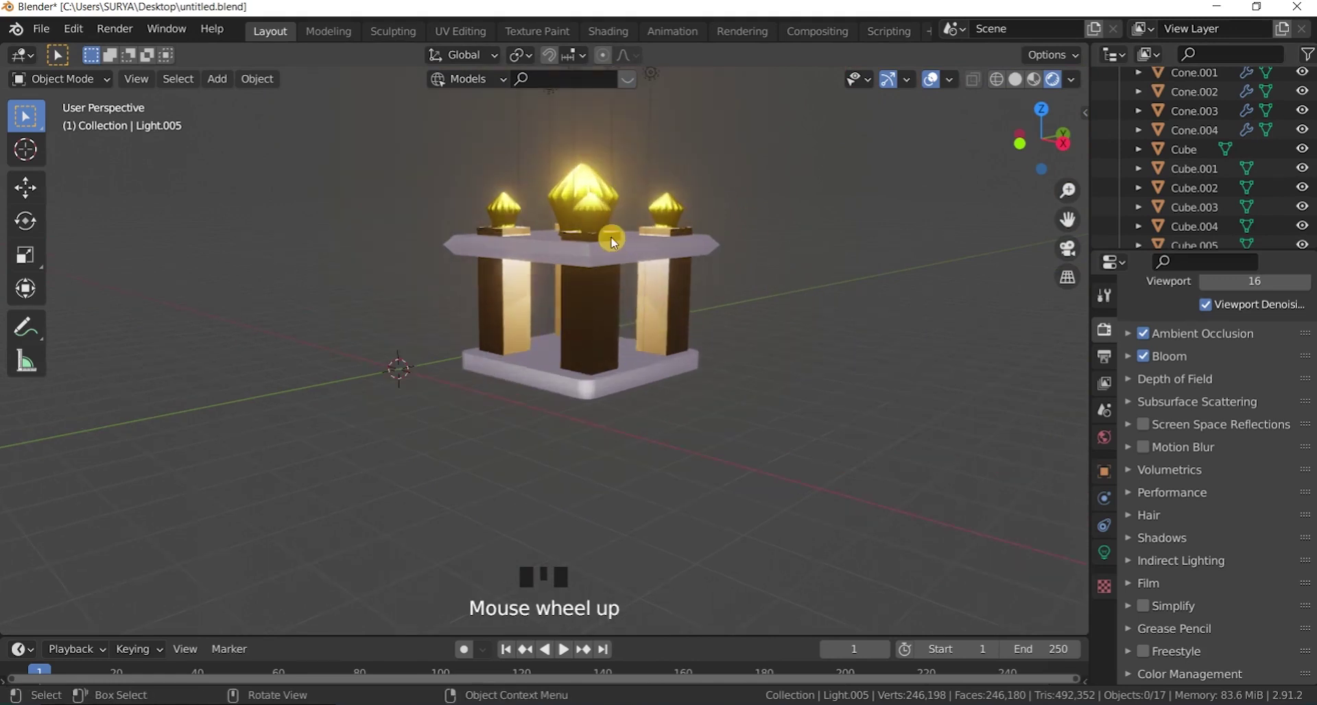
scroll(635, 274, "down", 1)
Step: Try the Blaster Bolt (Blue) material on the pavilion's front corner pillar
left_click(585, 318)
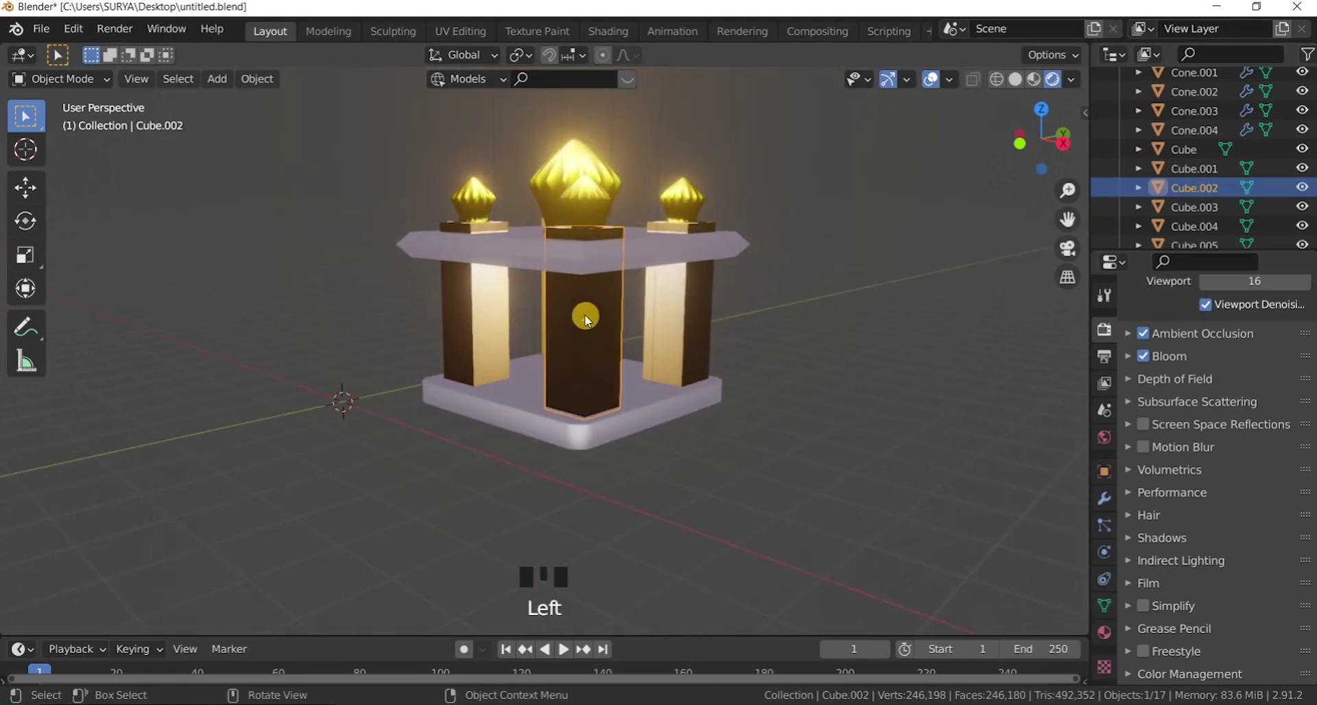
left_click(1104, 499)
left_click(1106, 631)
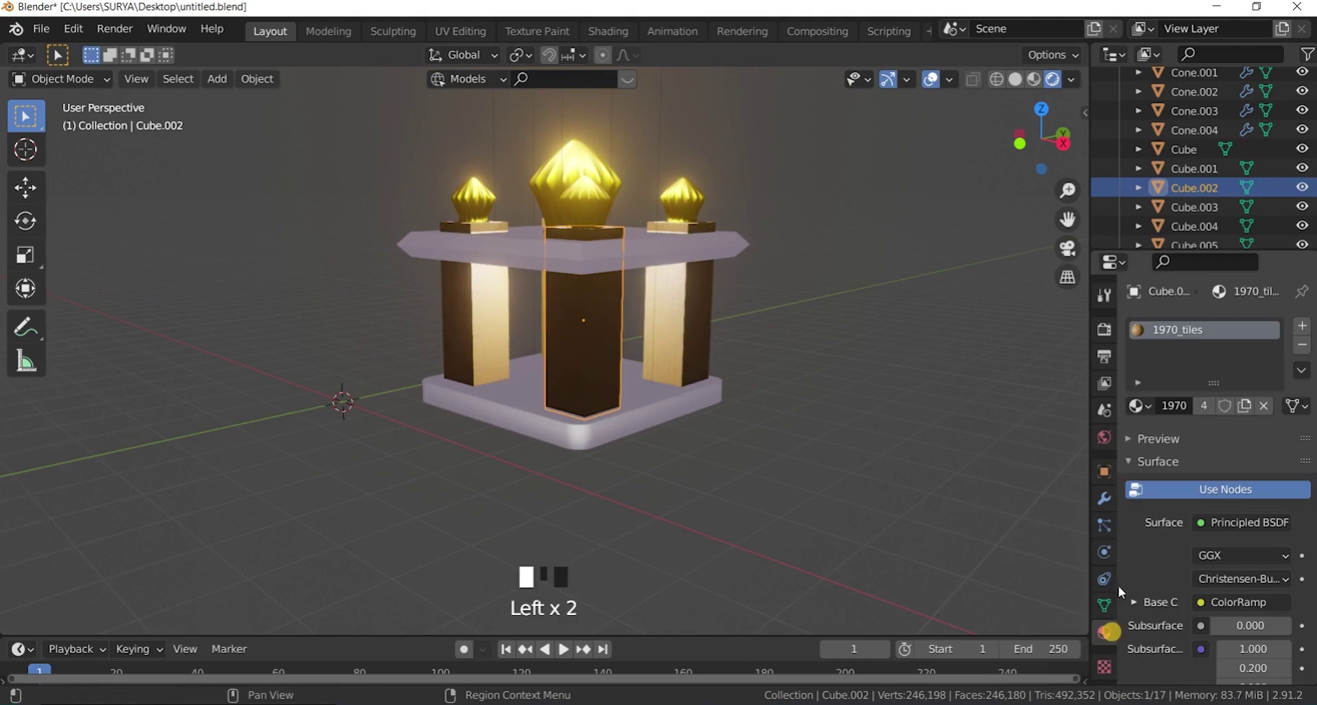
left_click(1140, 406)
left_click(972, 452)
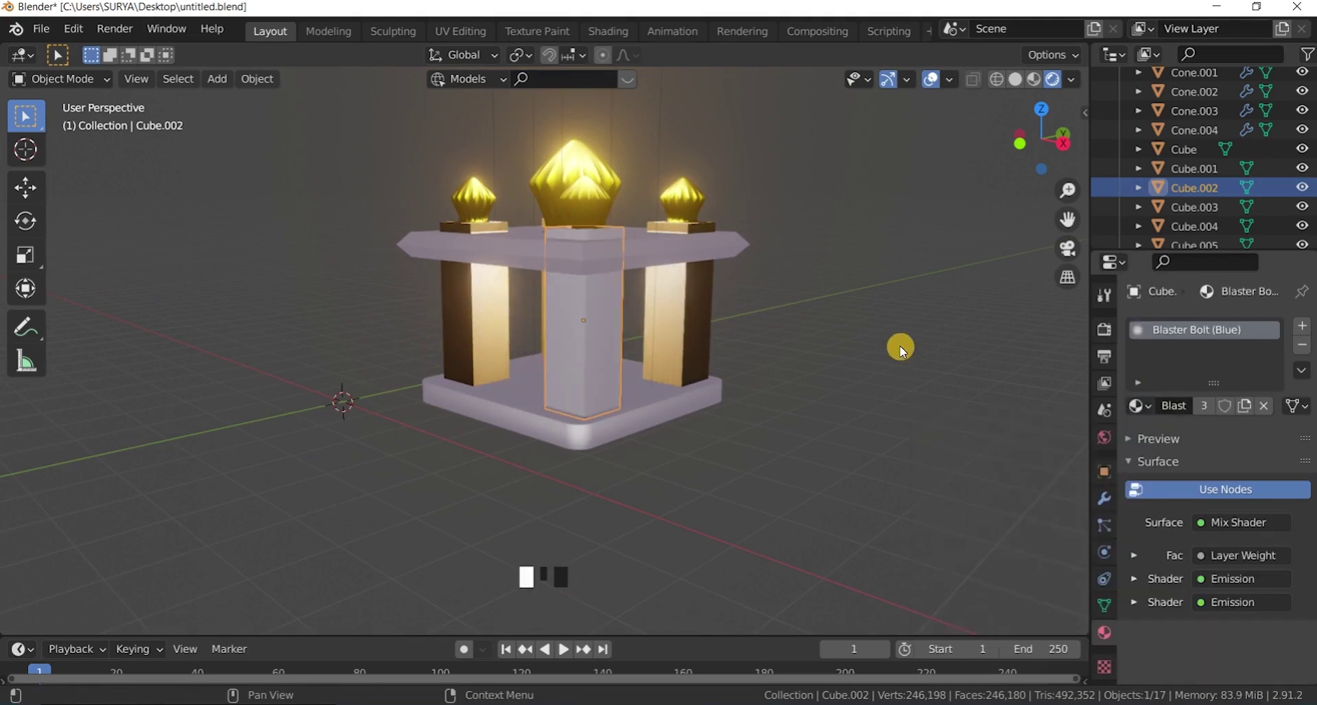
Step: Try the same Blaster Bolt (Blue) material on a neighbouring pillar and view the pavilion from another side
left_click(698, 298)
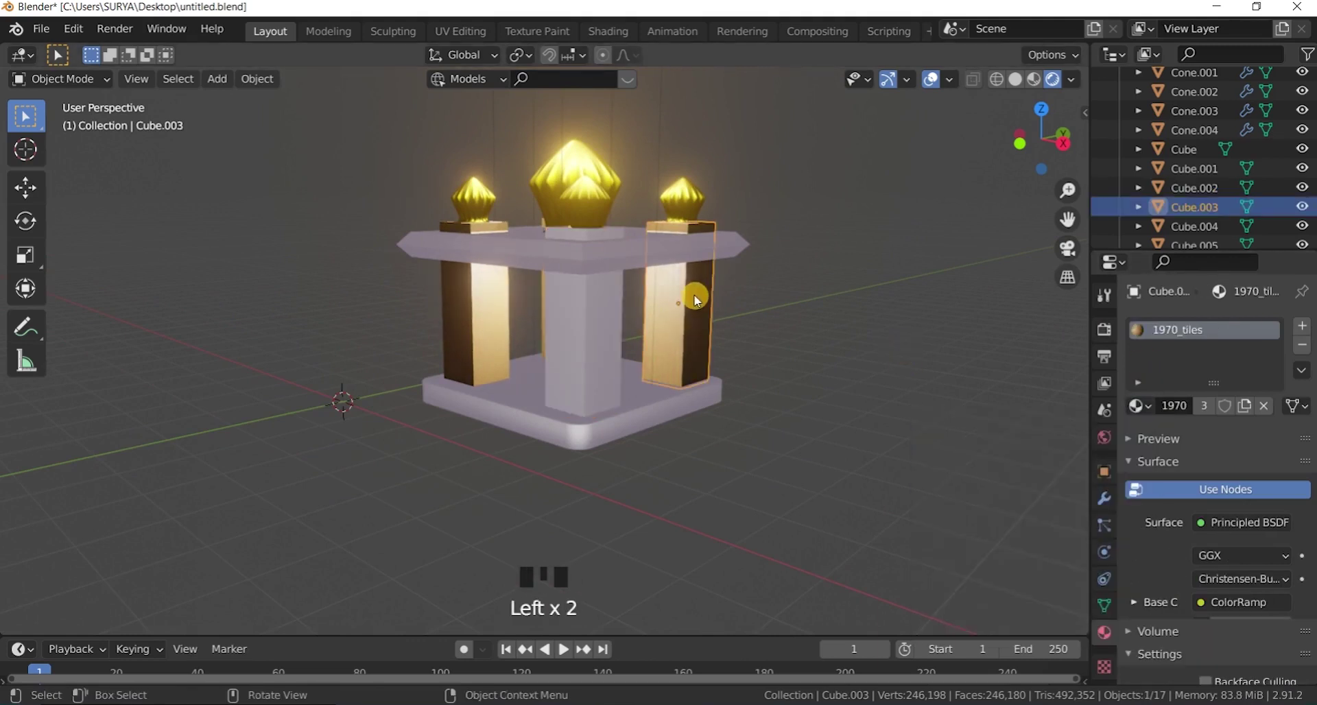
left_click(1140, 409)
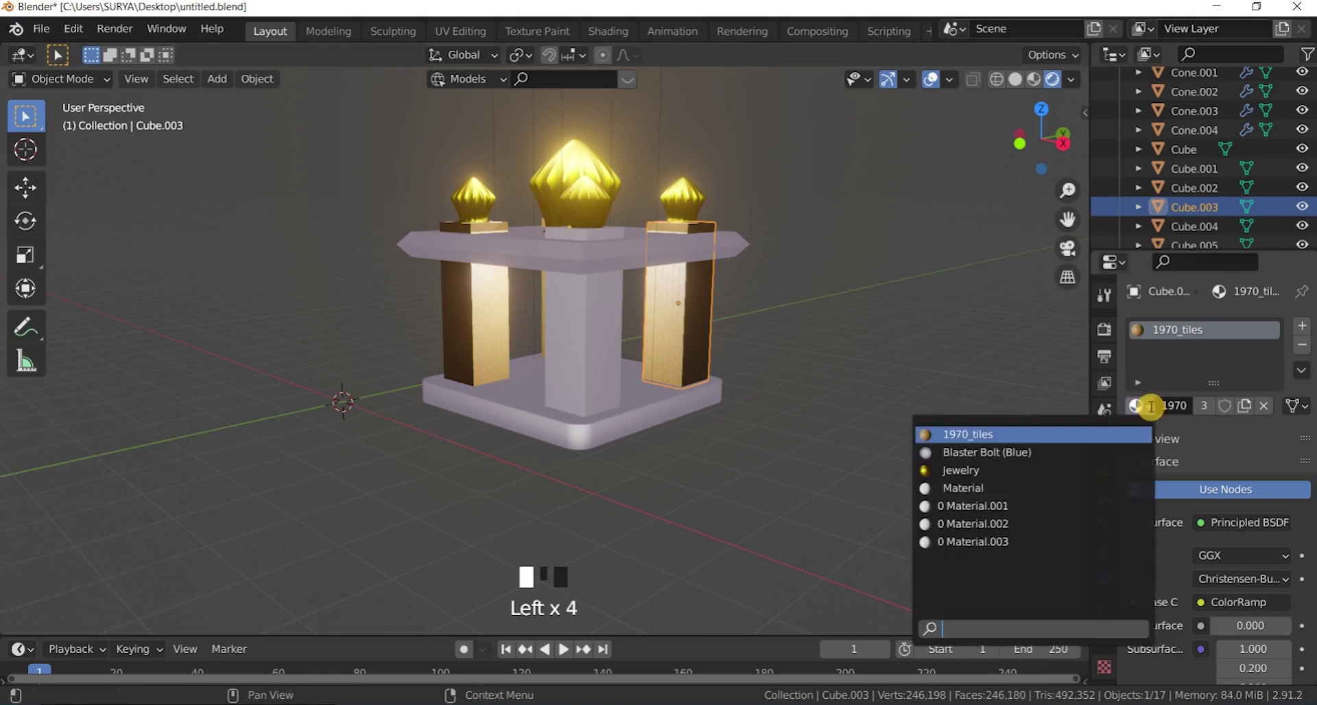
left_click(988, 451)
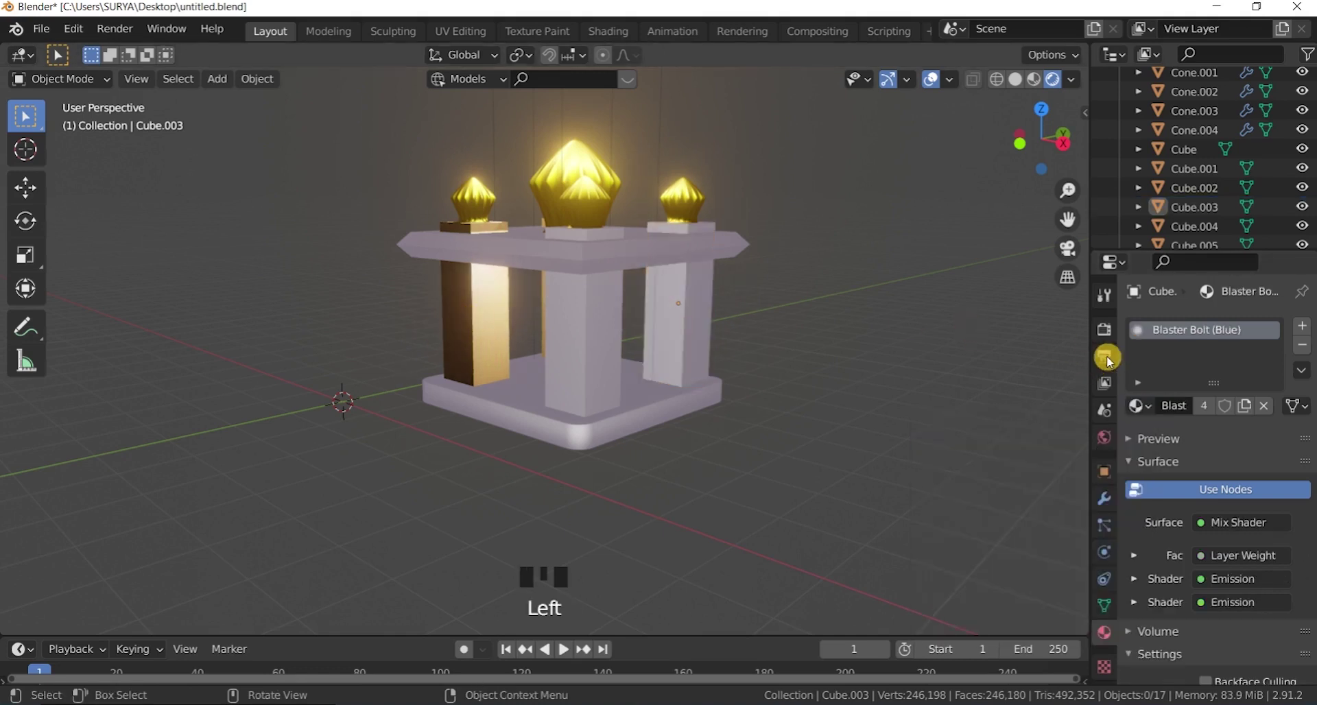
left_click(1184, 149)
left_click_drag(1042, 144, 1057, 147)
left_click(1042, 146)
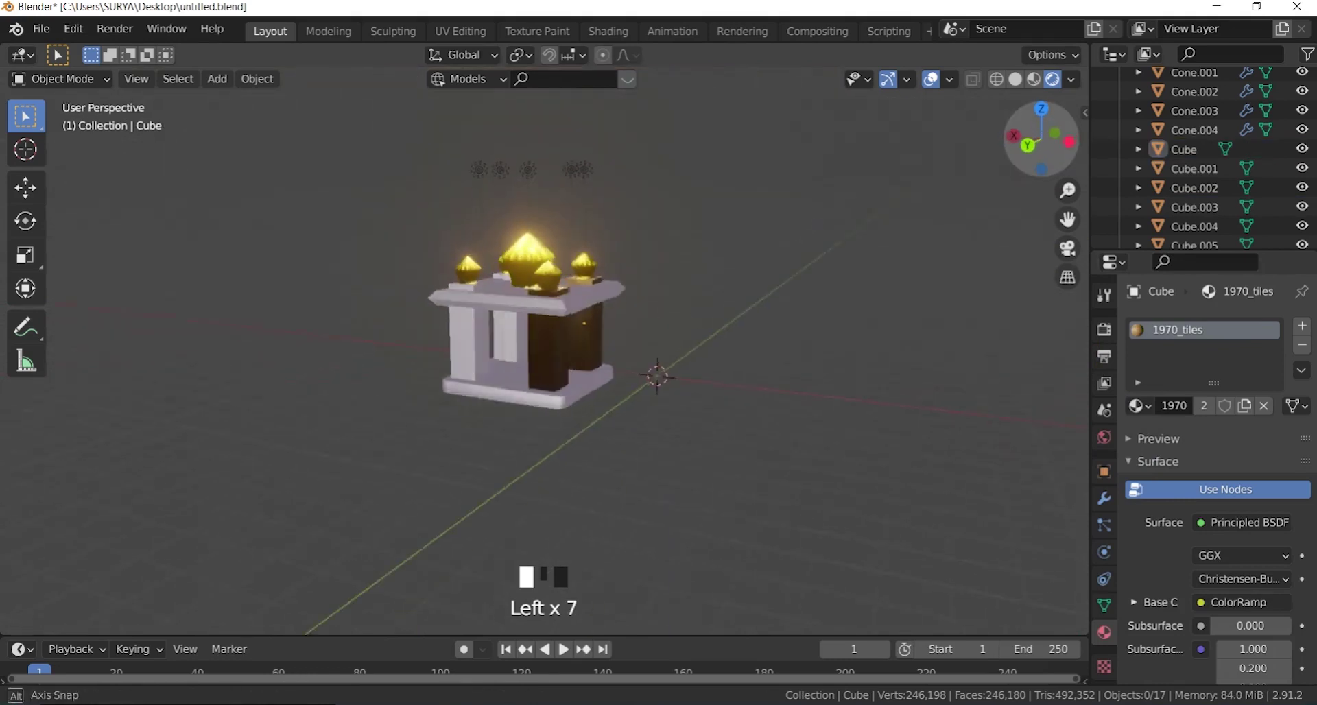
scroll(686, 289, "up", 2)
Step: Undo the Blaster Bolt (Blue) material assignments on both pillars
key("ctrl+z")
key("ctrl+z")
key("ctrl+z")
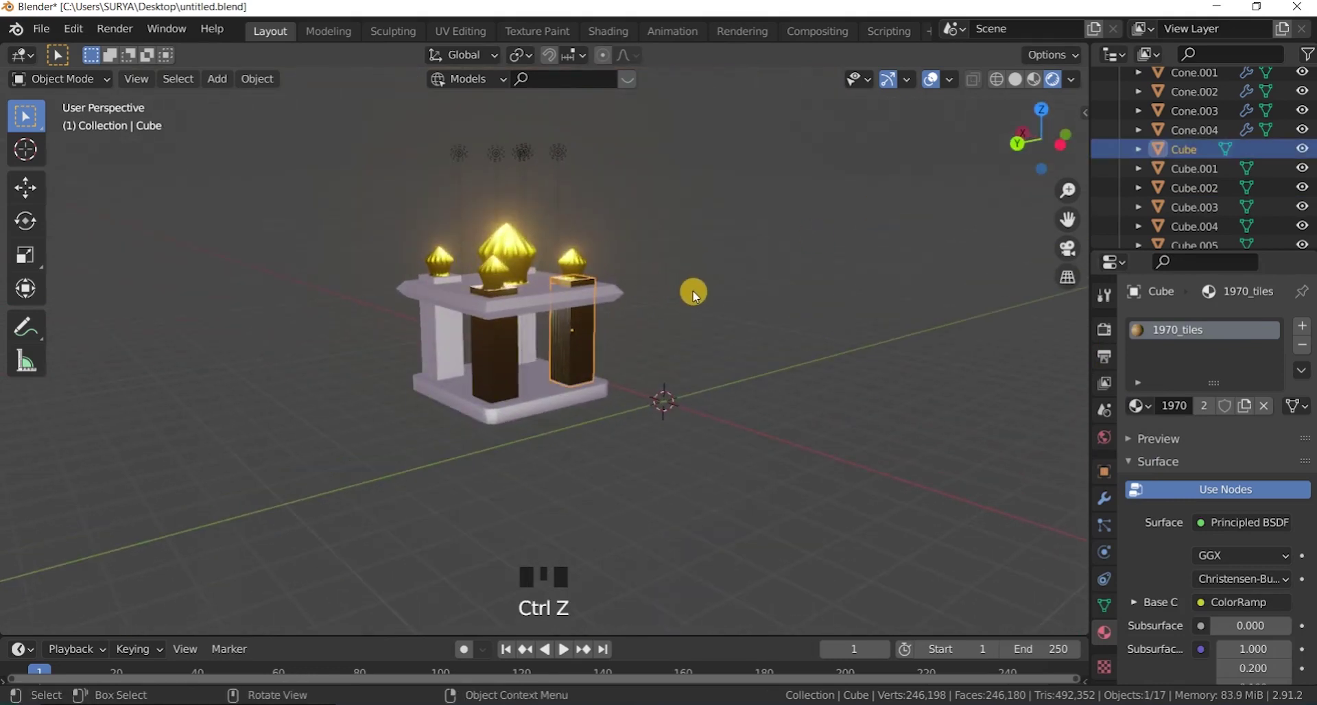
key("ctrl+z")
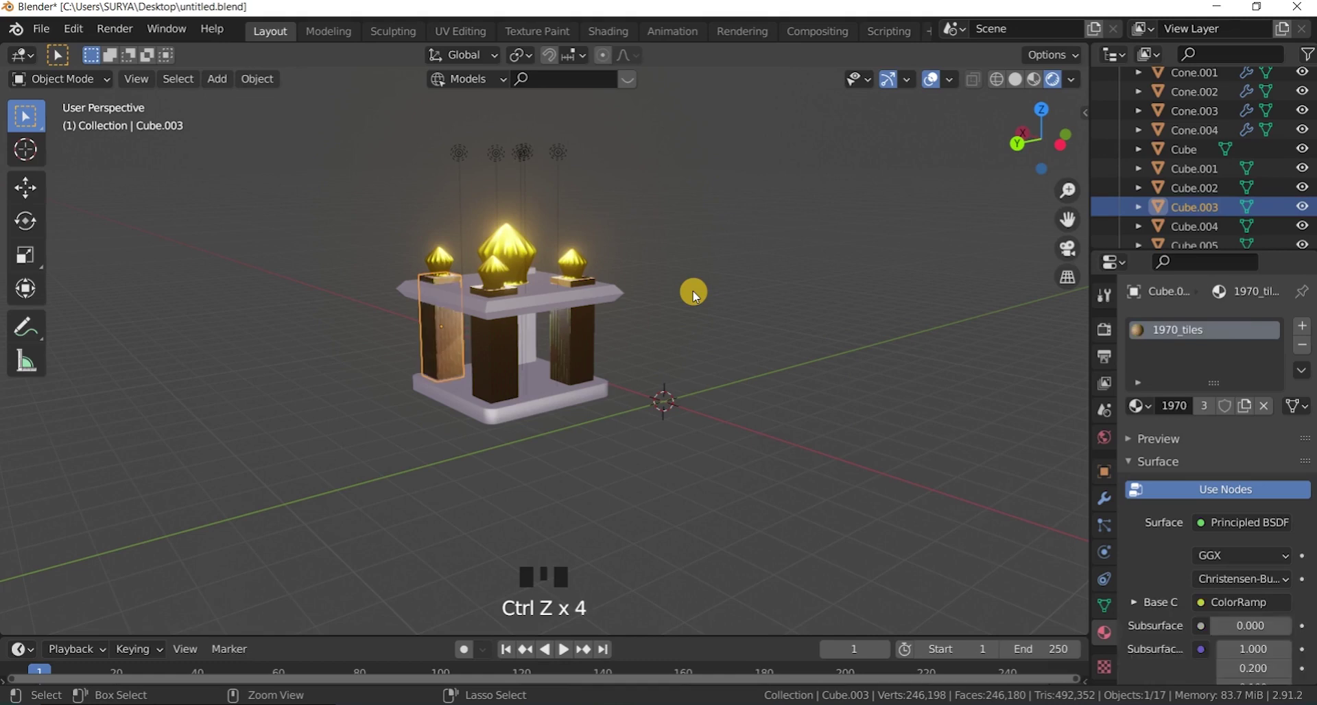
key("ctrl+z")
key("ctrl+z")
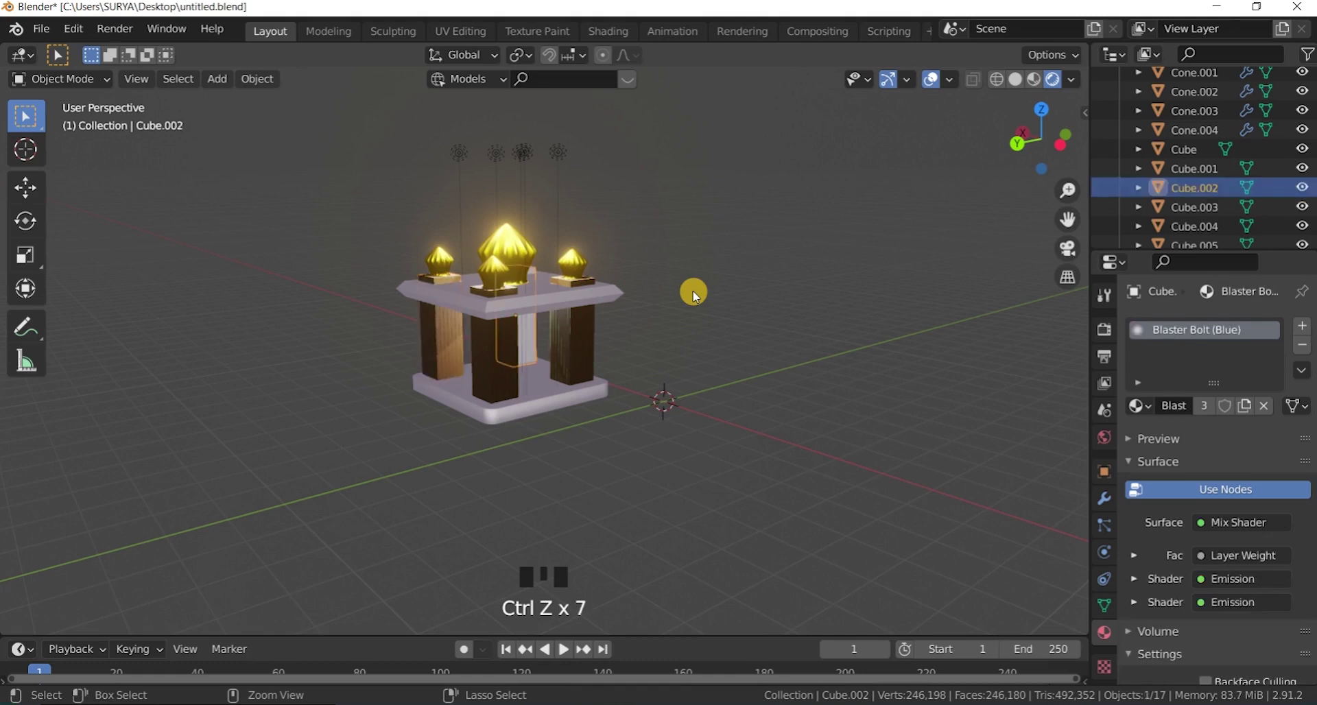
key("ctrl+z")
Step: Assign the 1970_tiles material to the pavilion's roof slab and deselect it
left_click(586, 305)
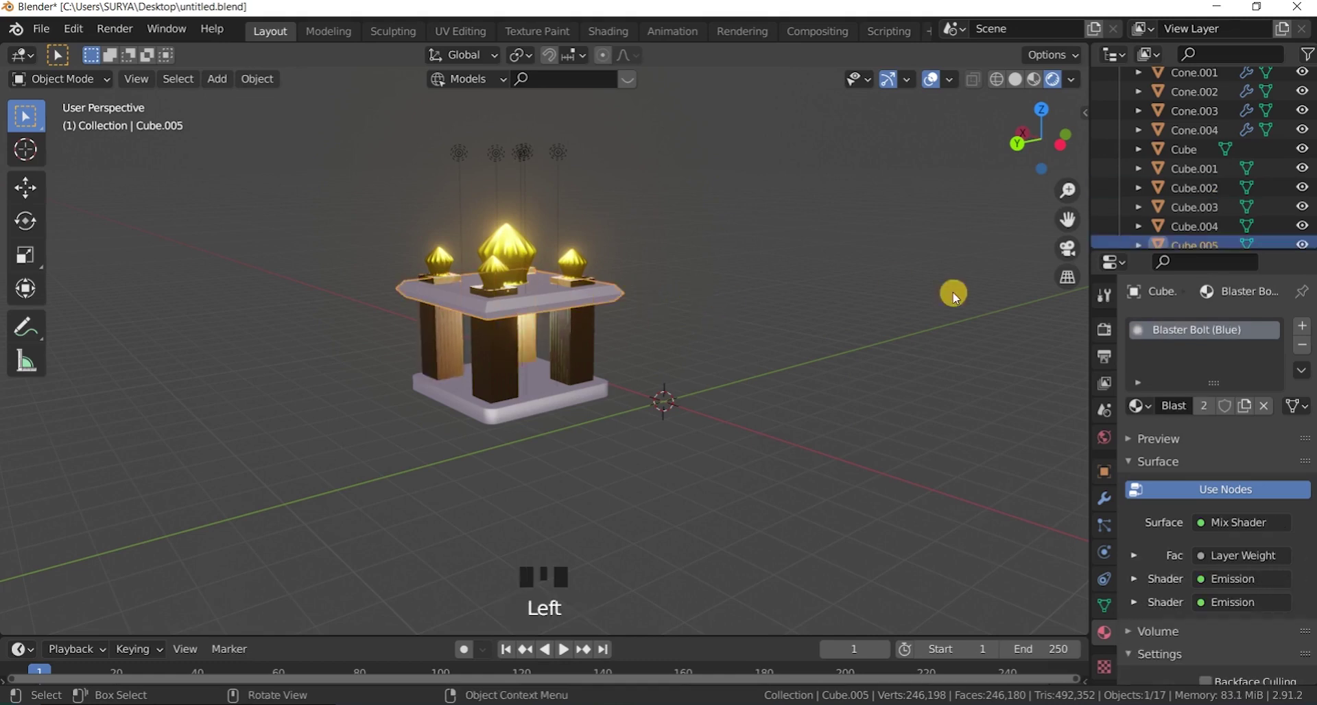
scroll(953, 291, "up", 1)
left_click(1151, 407)
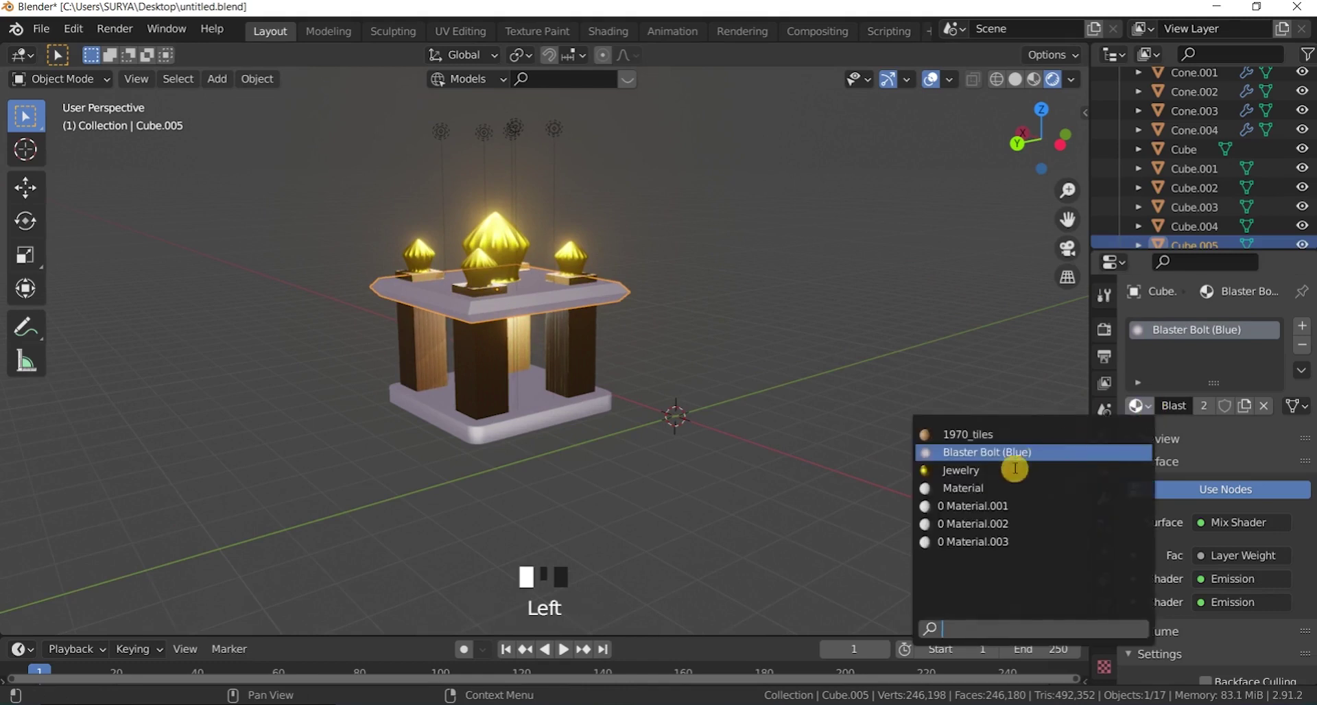
left_click(995, 433)
left_click(934, 268)
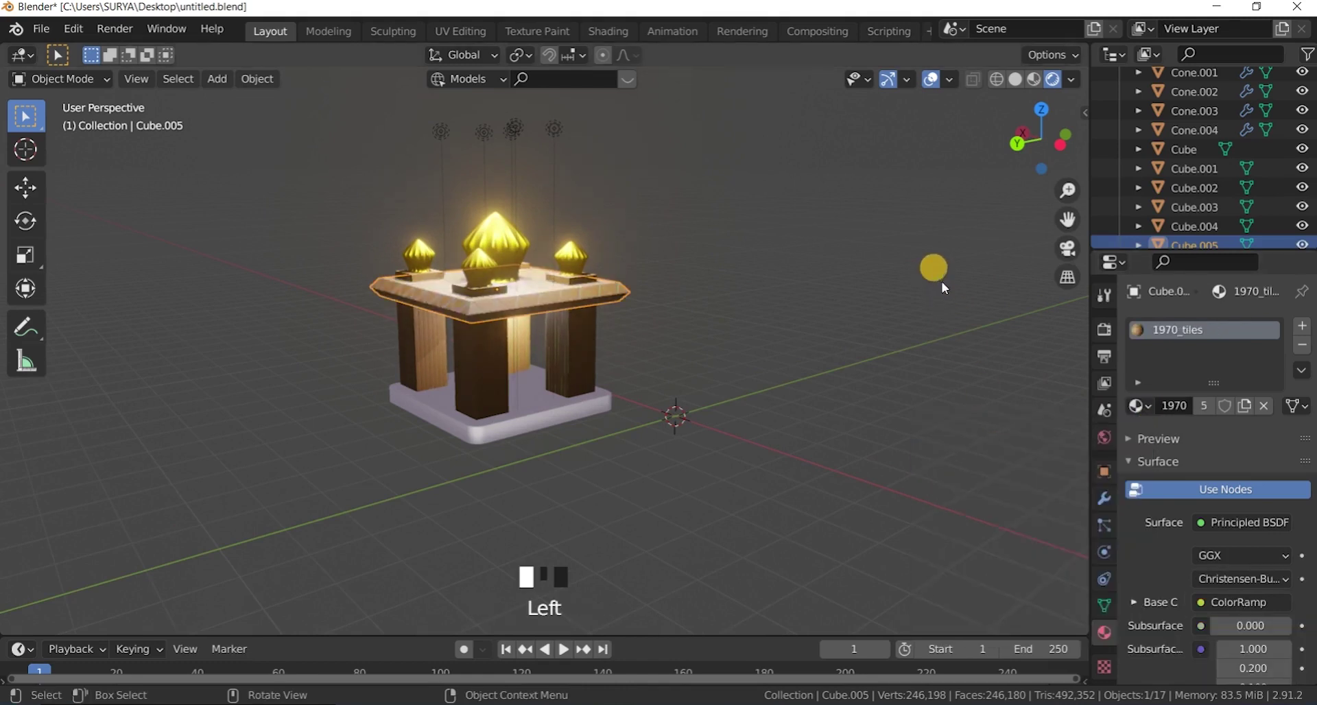
left_click(599, 249)
Step: Assign the 1970_tiles material to the pavilion's base slab and deselect it
scroll(599, 249, "down", 2)
scroll(599, 249, "up", 2)
left_click_drag(1039, 137, 875, 130)
scroll(814, 332, "up", 4)
scroll(659, 356, "down", 4)
scroll(716, 456, "up", 1)
left_click(709, 458)
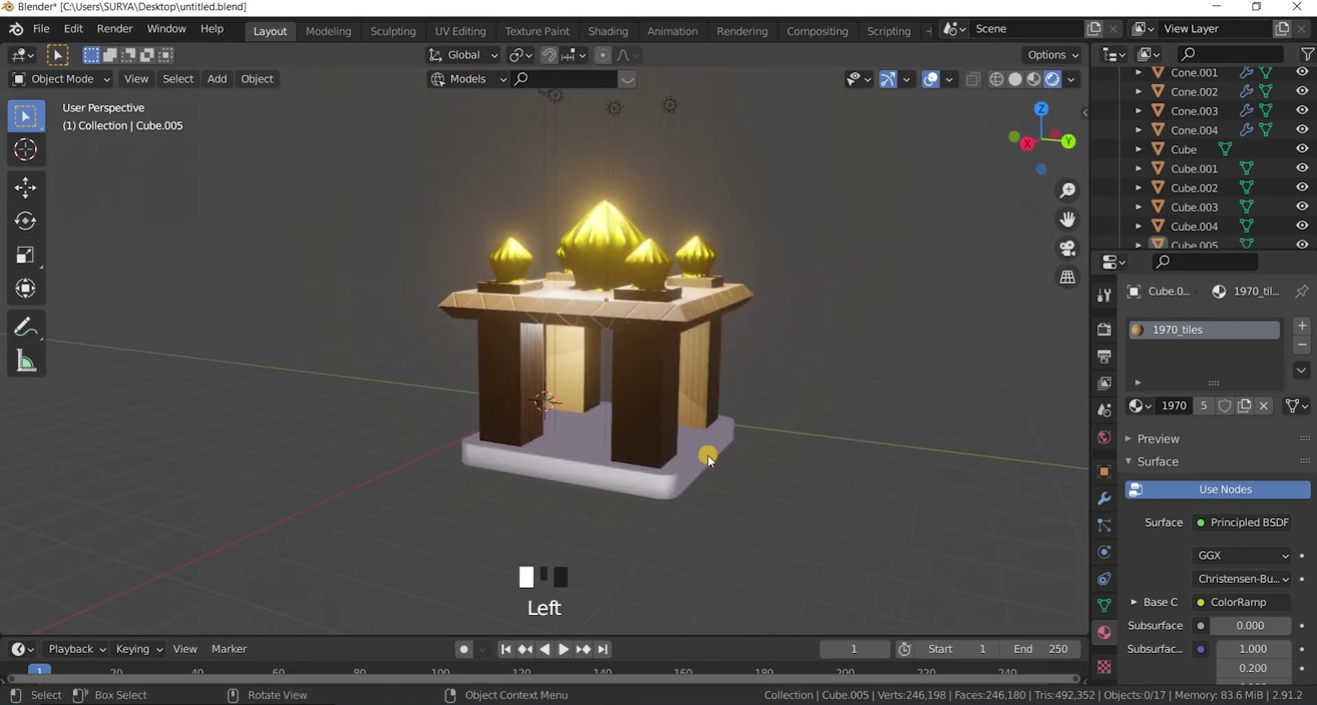
left_click(1140, 406)
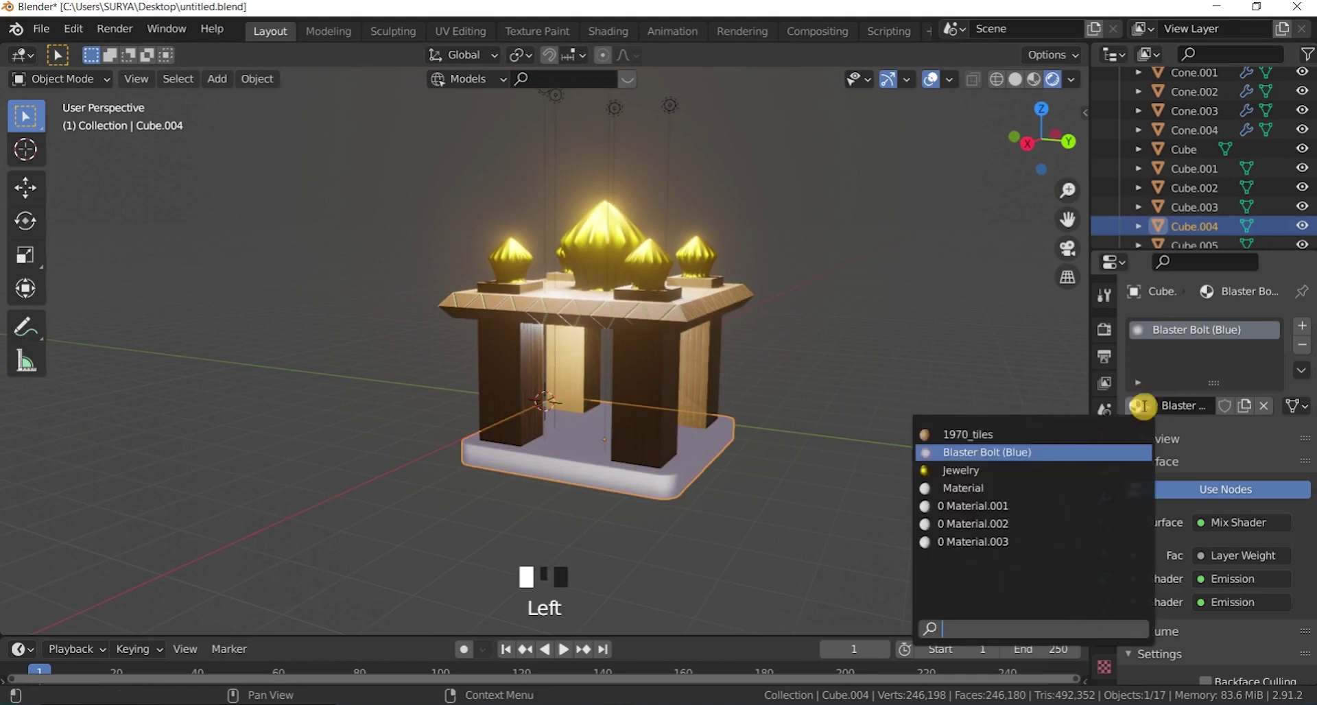
left_click(962, 432)
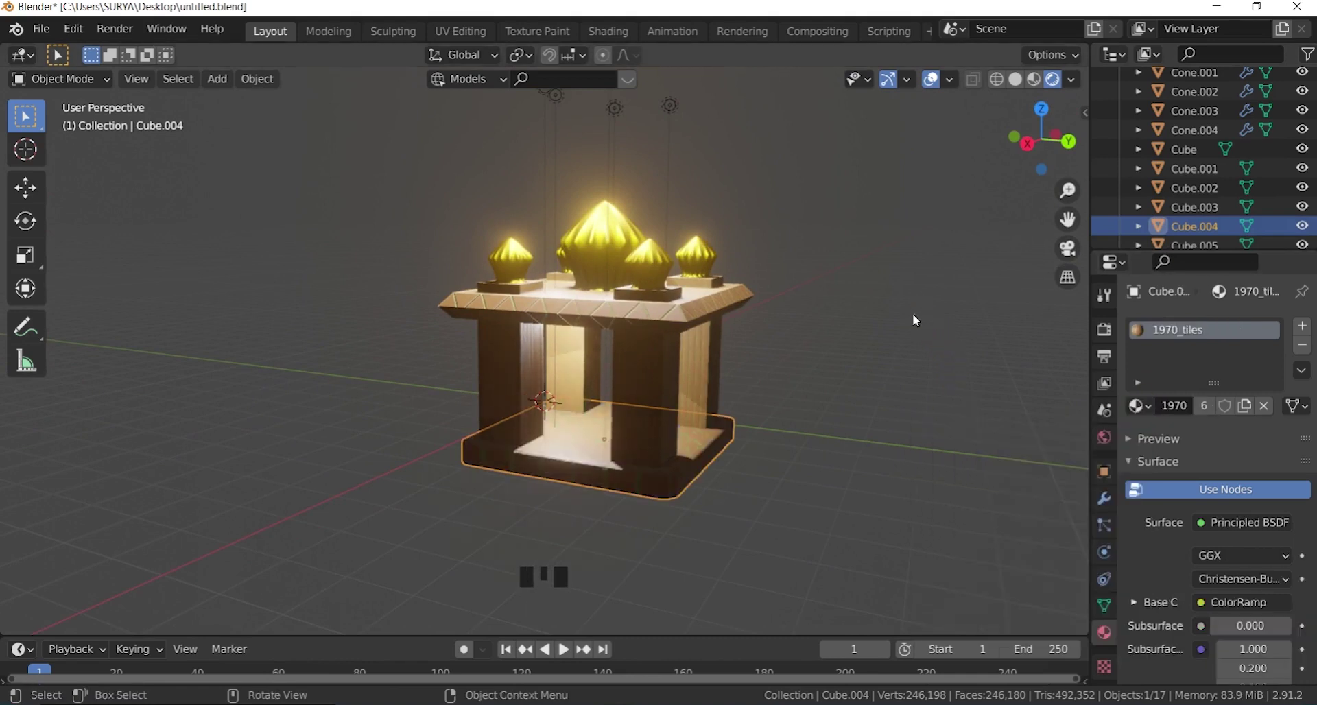
left_click(793, 365)
Step: Inspect the tiled roof and base slabs up close and check the pavilion through the camera
scroll(792, 365, "down", 2)
scroll(854, 357, "up", 2)
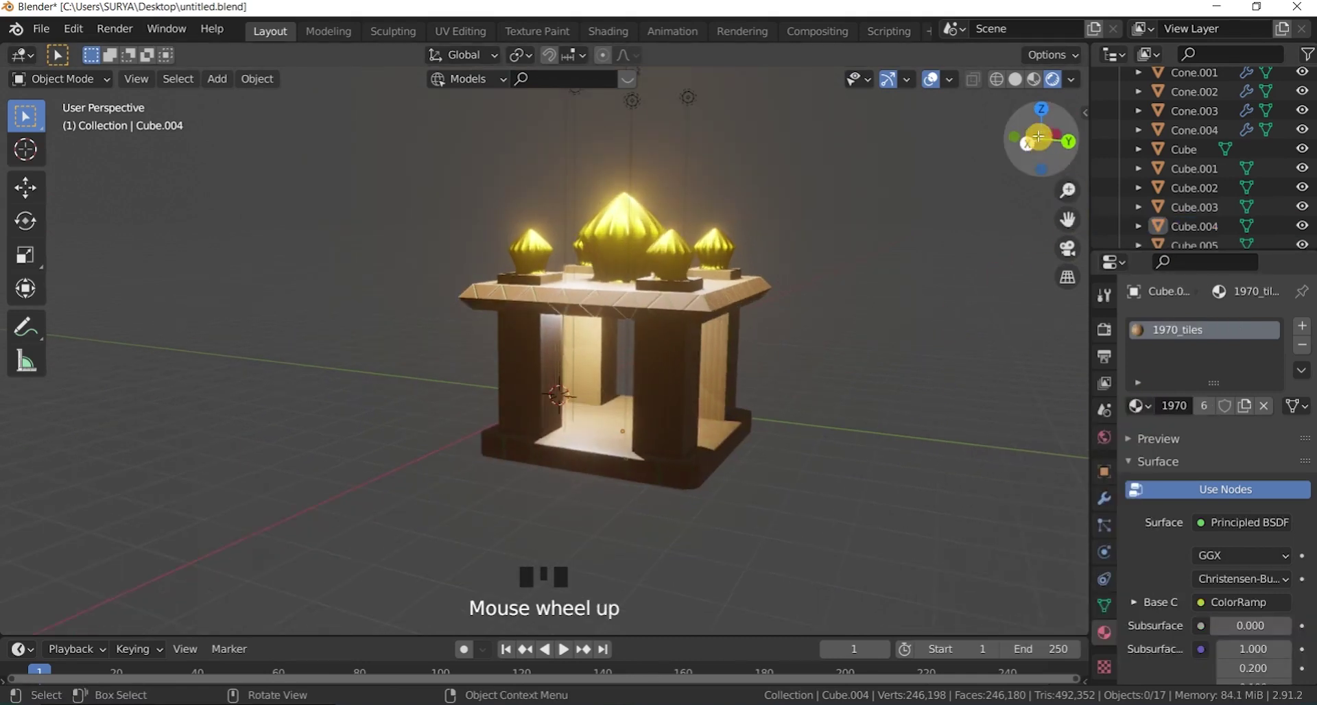
left_click_drag(1040, 137, 1012, 144)
scroll(622, 472, "up", 5)
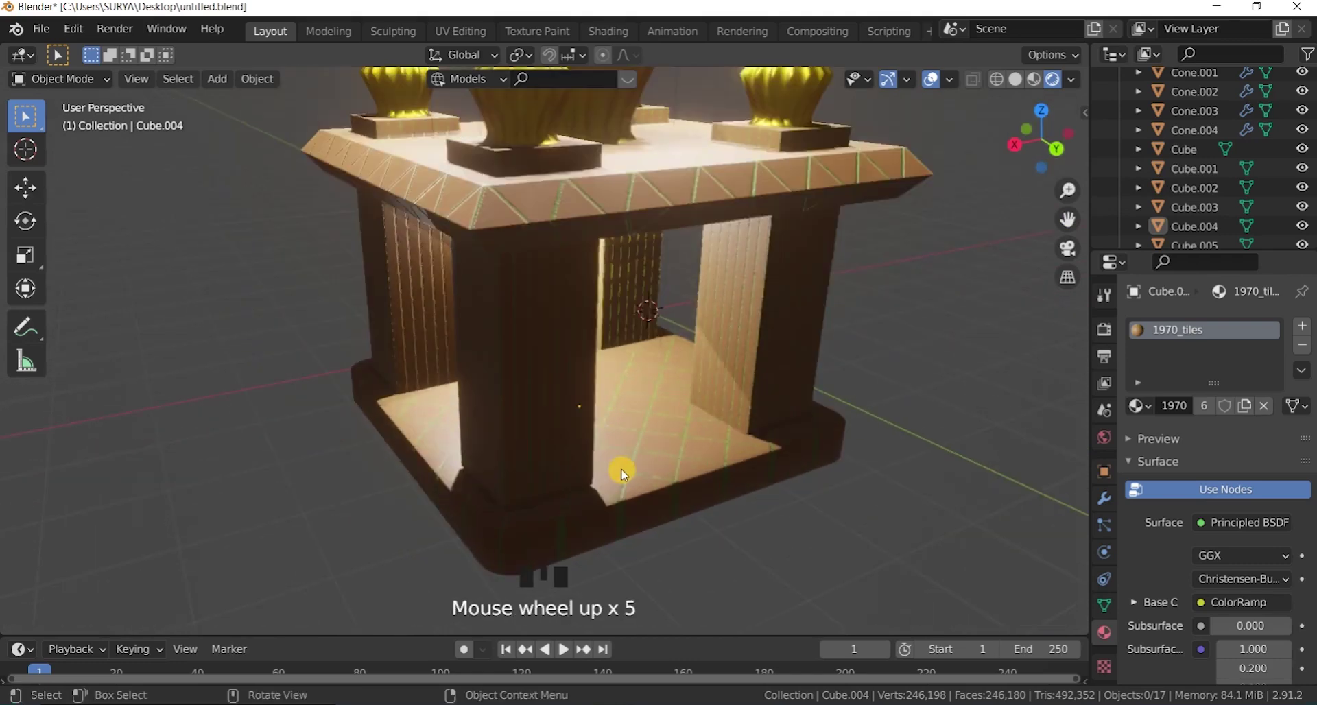
scroll(624, 460, "down", 5)
key("KP_0")
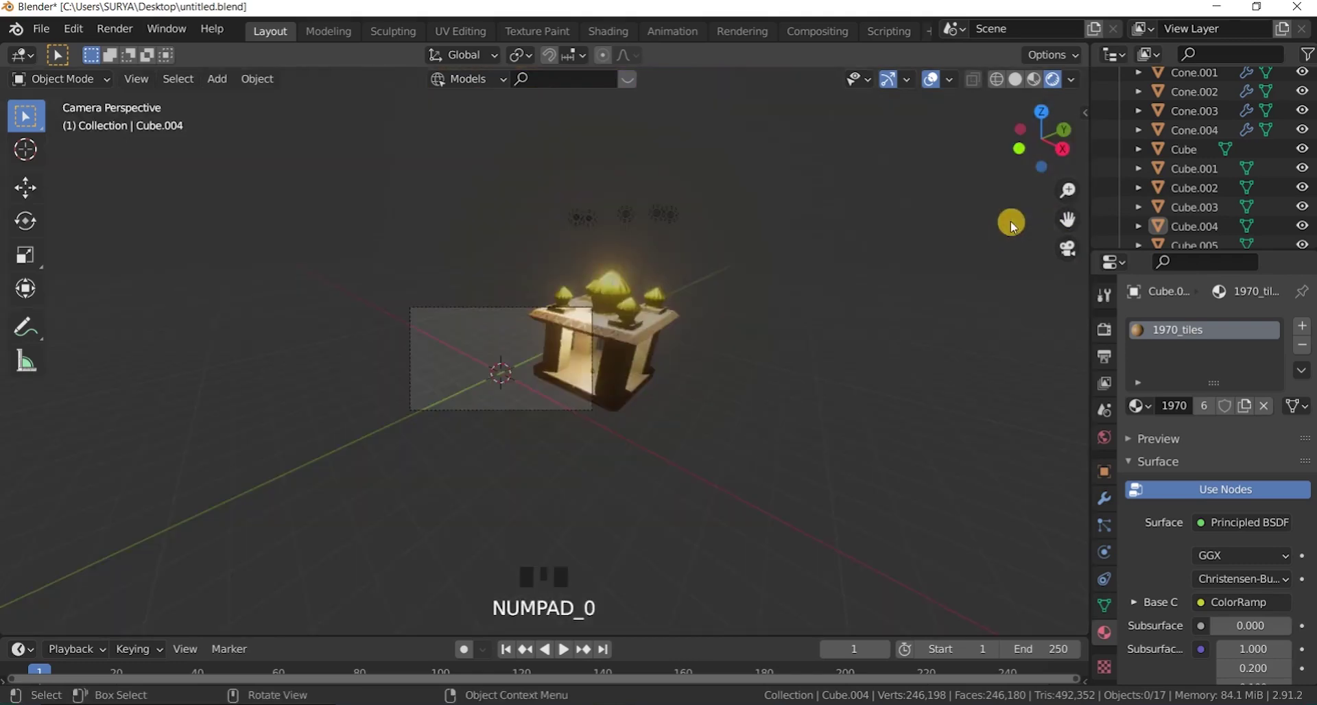
key("KP_0")
Step: Select the entire pavilion together with the lights above it, scale everything down uniformly and deselect it
scroll(450, 394, "down", 6)
mouse_move(506, 216)
left_mouse_down()
mouse_move(721, 405)
mouse_move(700, 391)
mouse_move(652, 418)
left_mouse_up()
scroll(682, 446, "up", 2)
key("s")
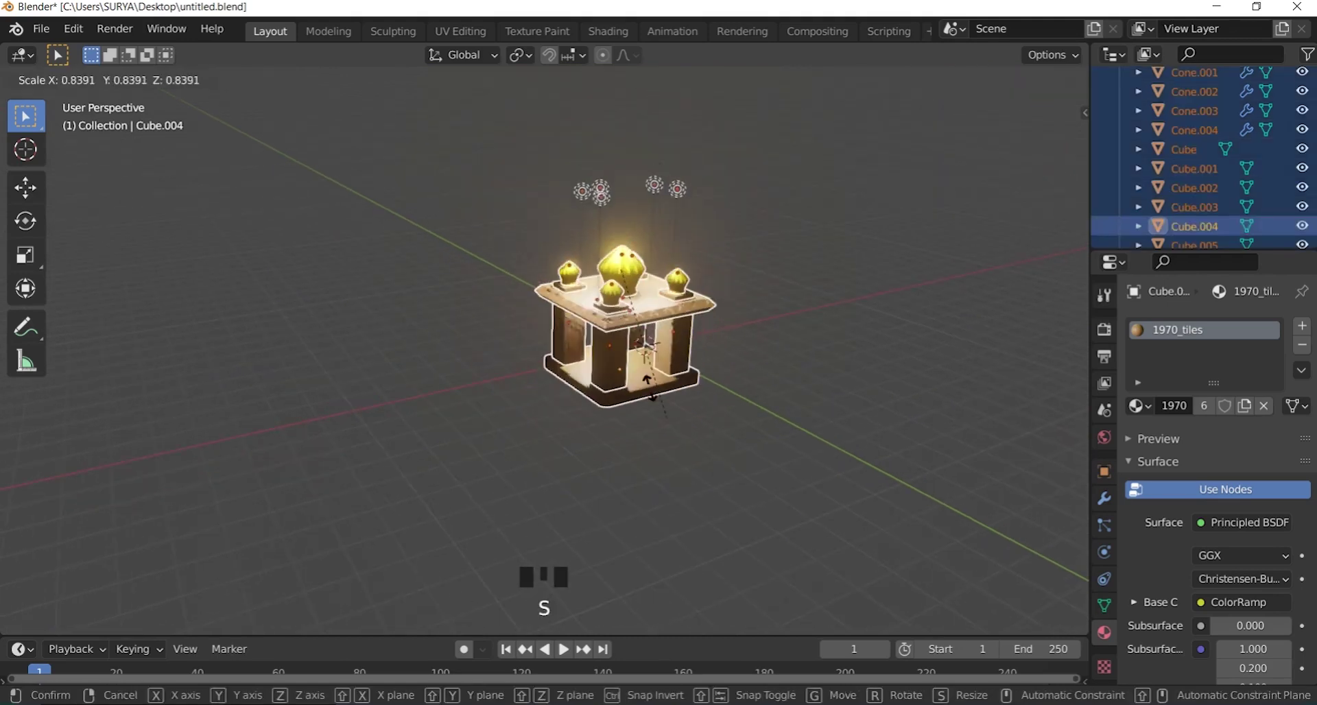
left_click(788, 324)
left_click(695, 284)
scroll(695, 284, "up", 2)
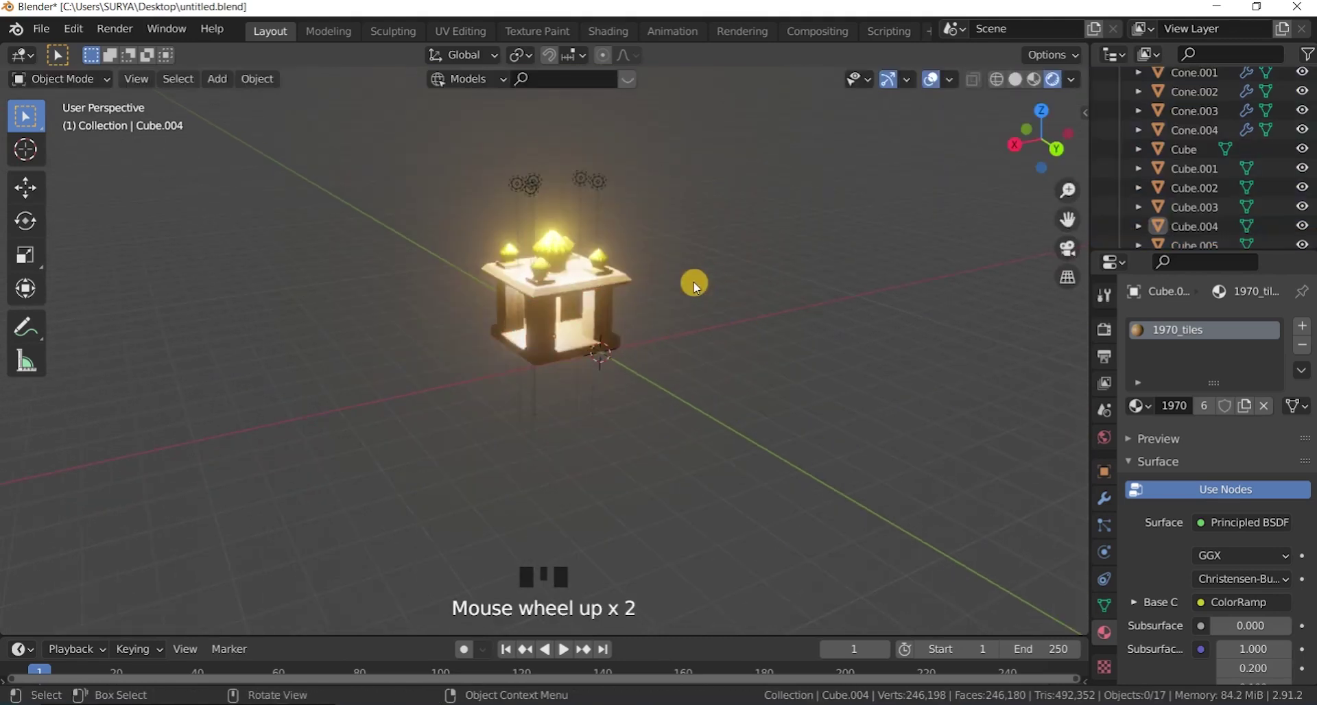
Step: Check the scaled pavilion against the camera frame and return to the free perspective view
key("KP_0")
scroll(483, 335, "up", 1)
left_click_drag(427, 260, 470, 289)
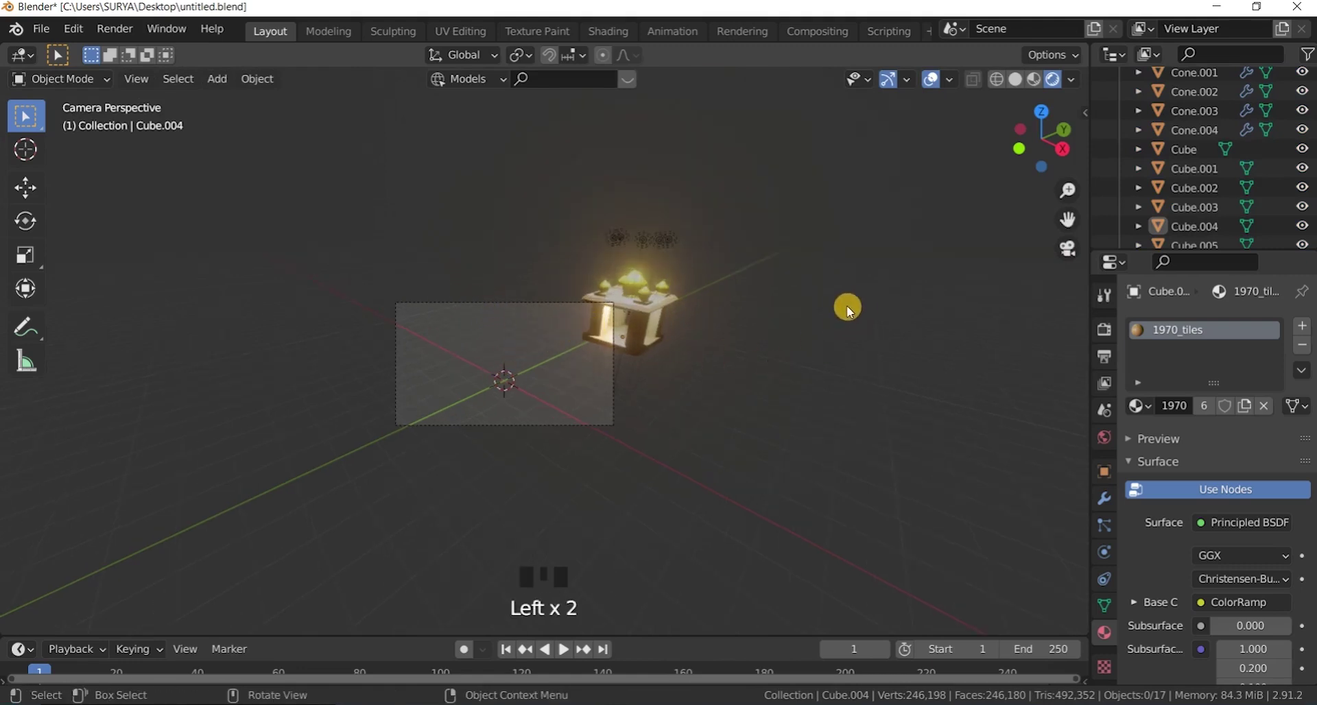
scroll(847, 306, "down", 3)
key("KP_0")
scroll(829, 293, "down", 2)
Step: Hide the viewport overlays and gizmos and examine the rendered pavilion's domes, roof and pillars up close
left_click(931, 79)
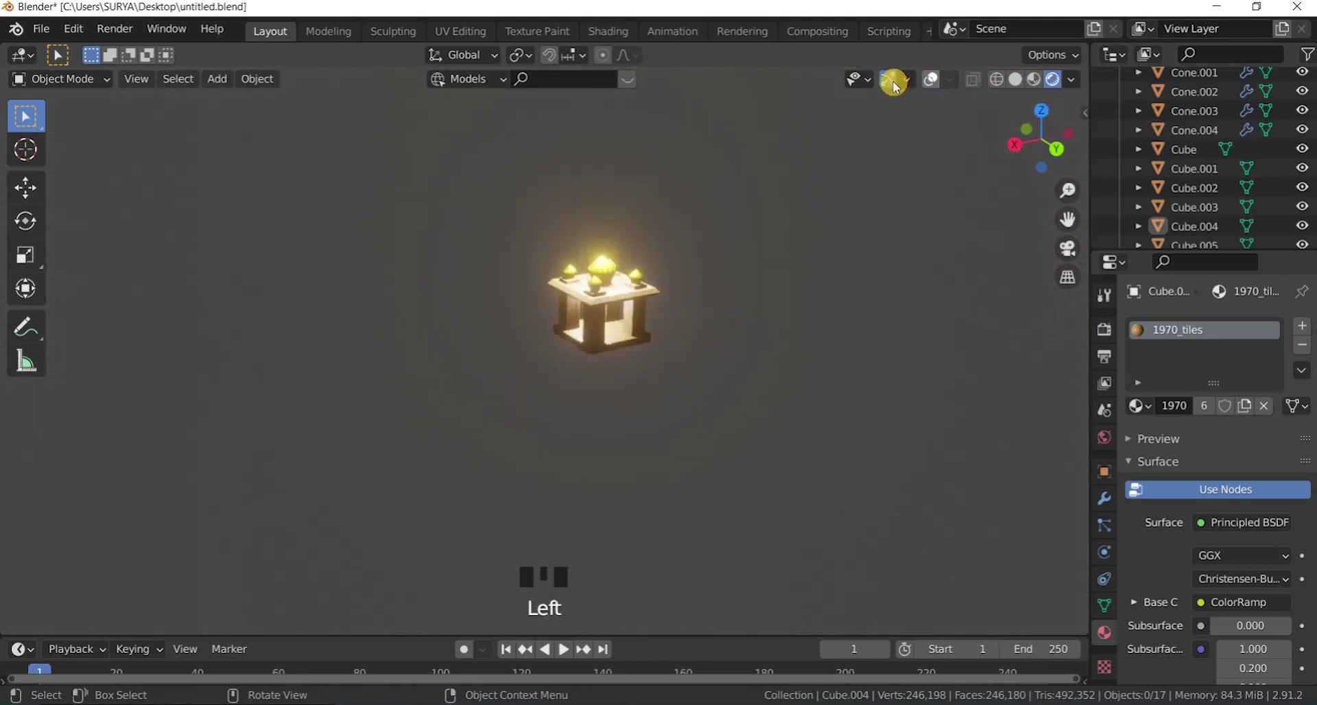
left_click(895, 85)
scroll(616, 254, "up", 9)
scroll(616, 254, "down", 5)
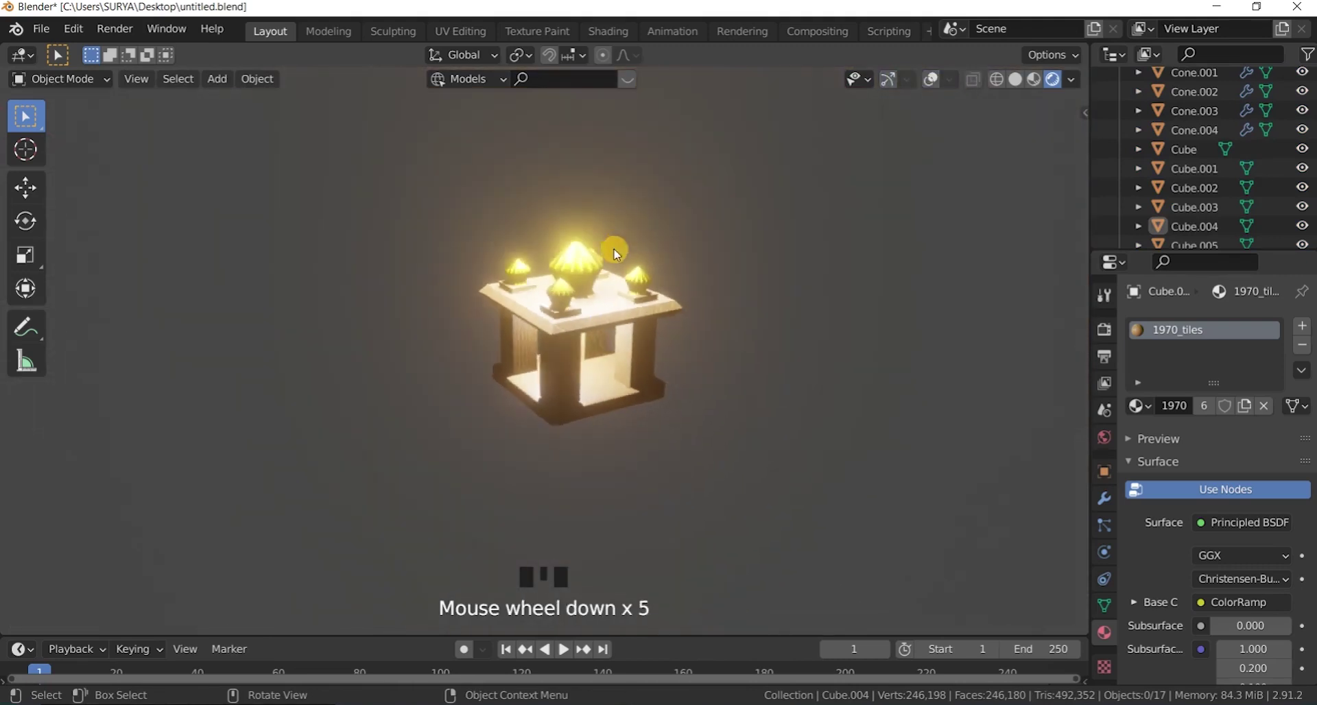
scroll(621, 248, "up", 4)
scroll(611, 288, "down", 3)
scroll(553, 428, "up", 1)
scroll(631, 341, "down", 3)
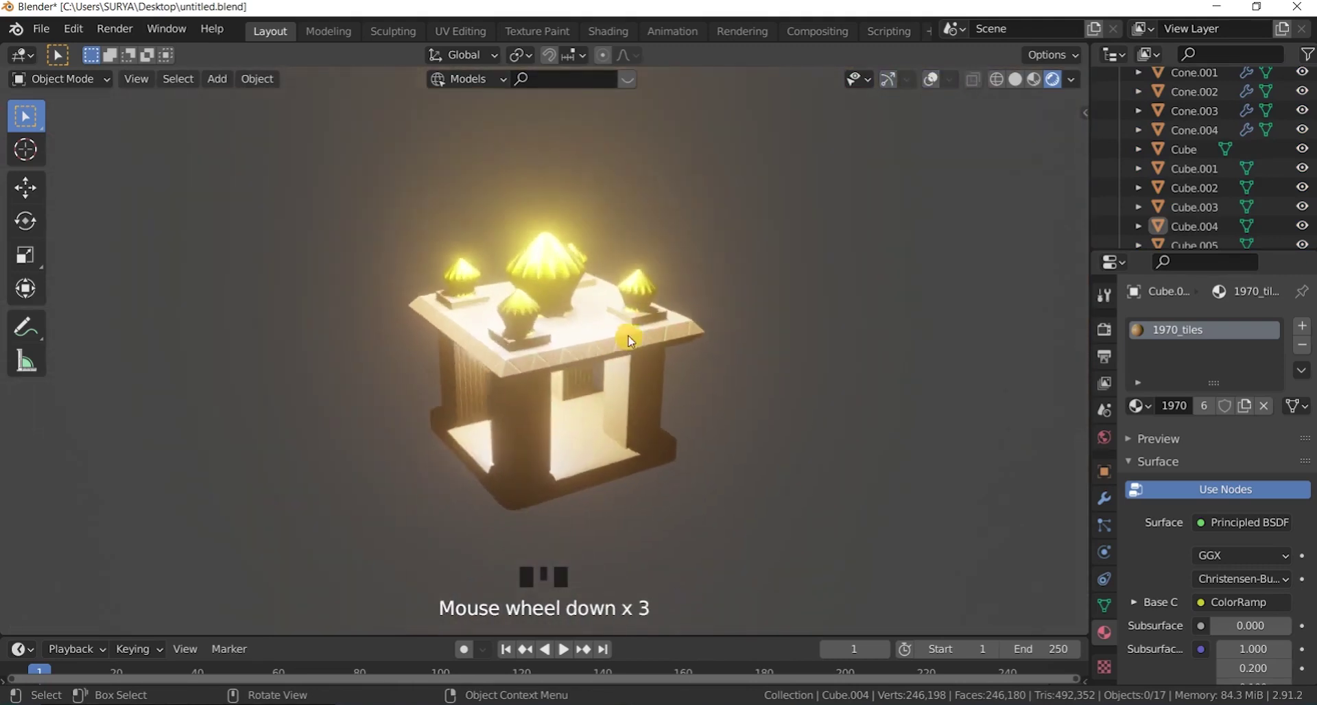
scroll(500, 471, "up", 3)
scroll(571, 335, "up", 1)
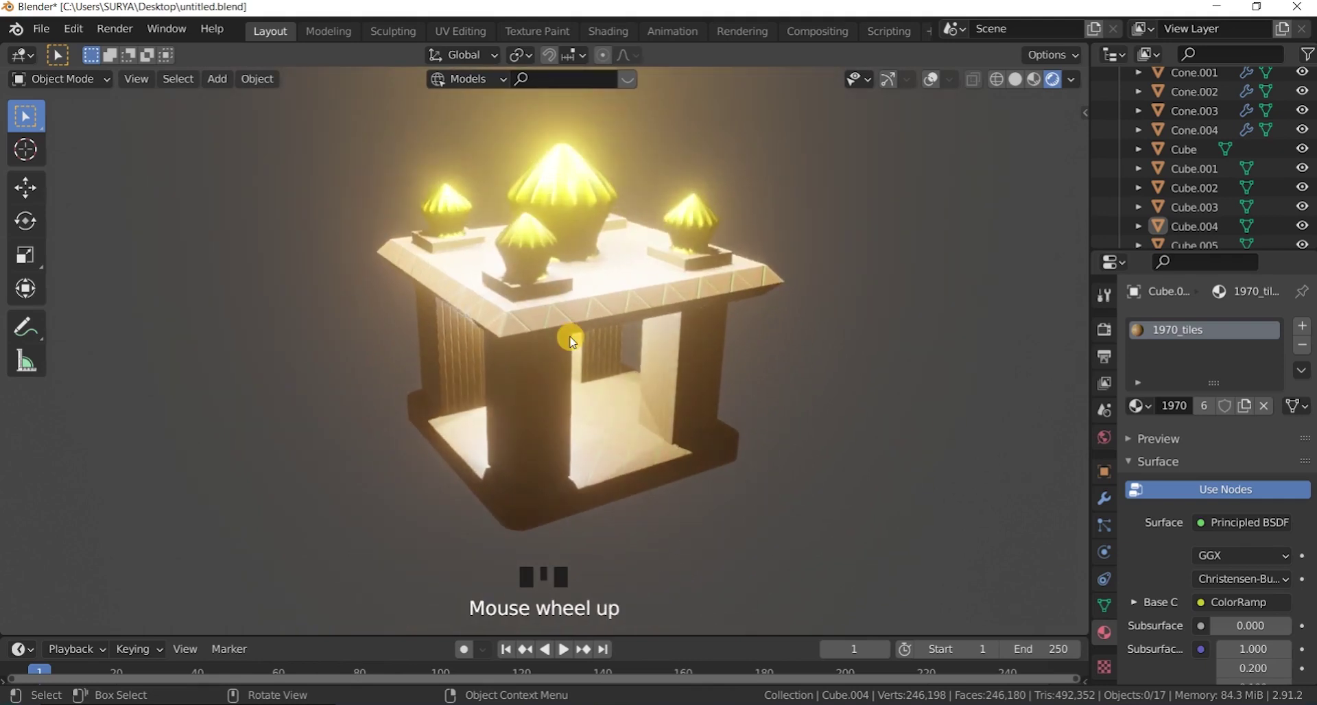
Step: Switch the 3D viewport to fullscreen without any interface and frame the glowing pavilion for presentation
key("ctrl+alt+space")
scroll(958, 359, "down", 1)
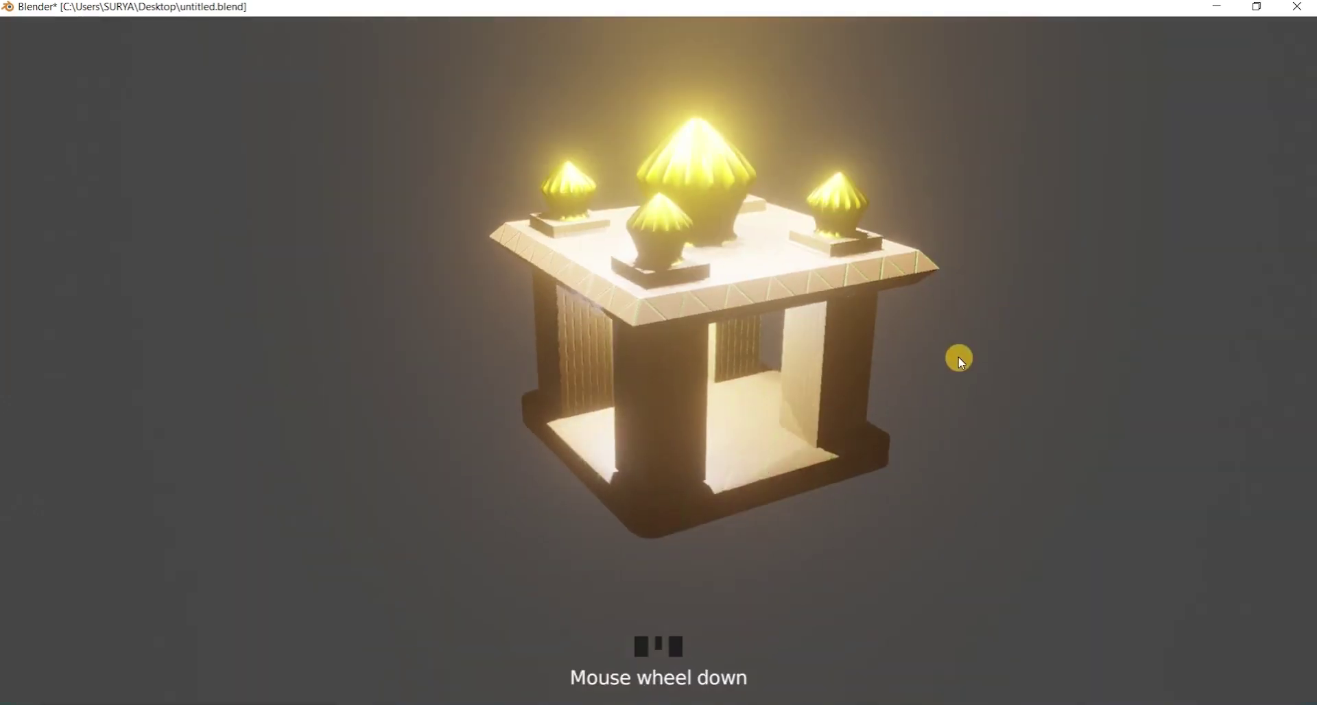
scroll(733, 229, "up", 2)
scroll(735, 165, "down", 2)
scroll(747, 118, "up", 1)
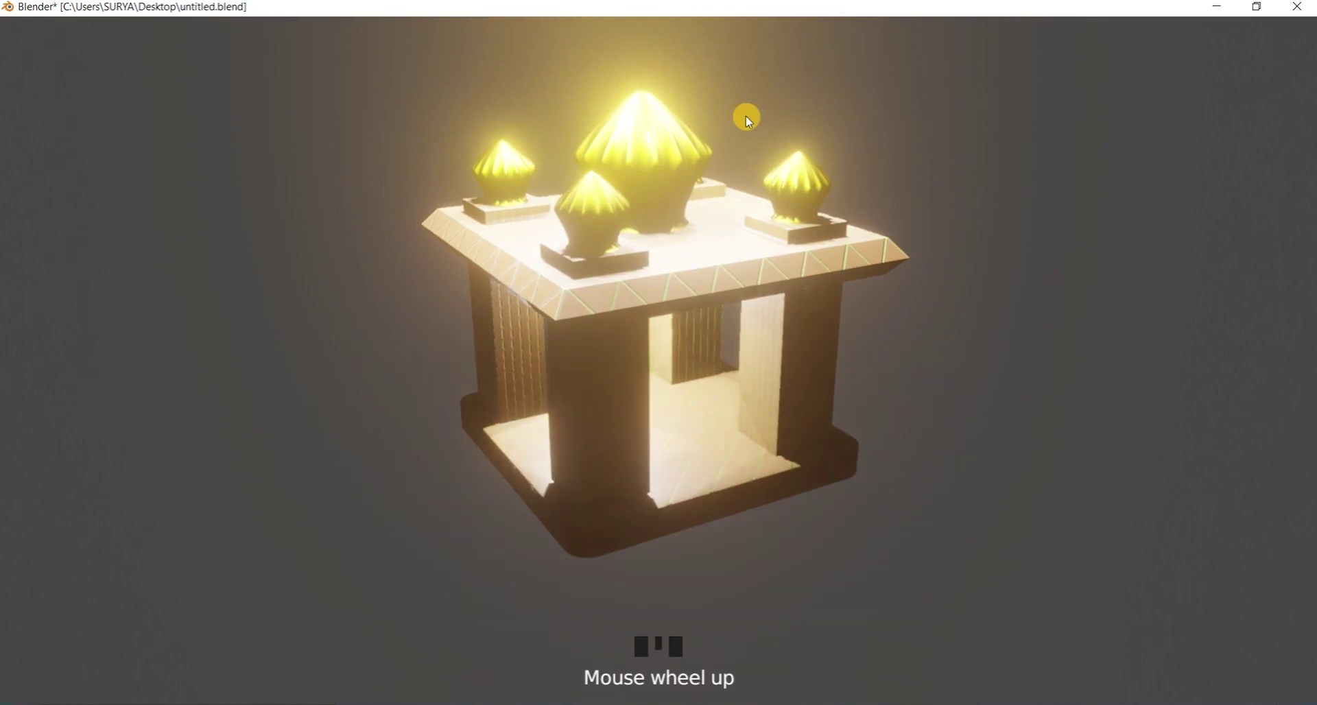